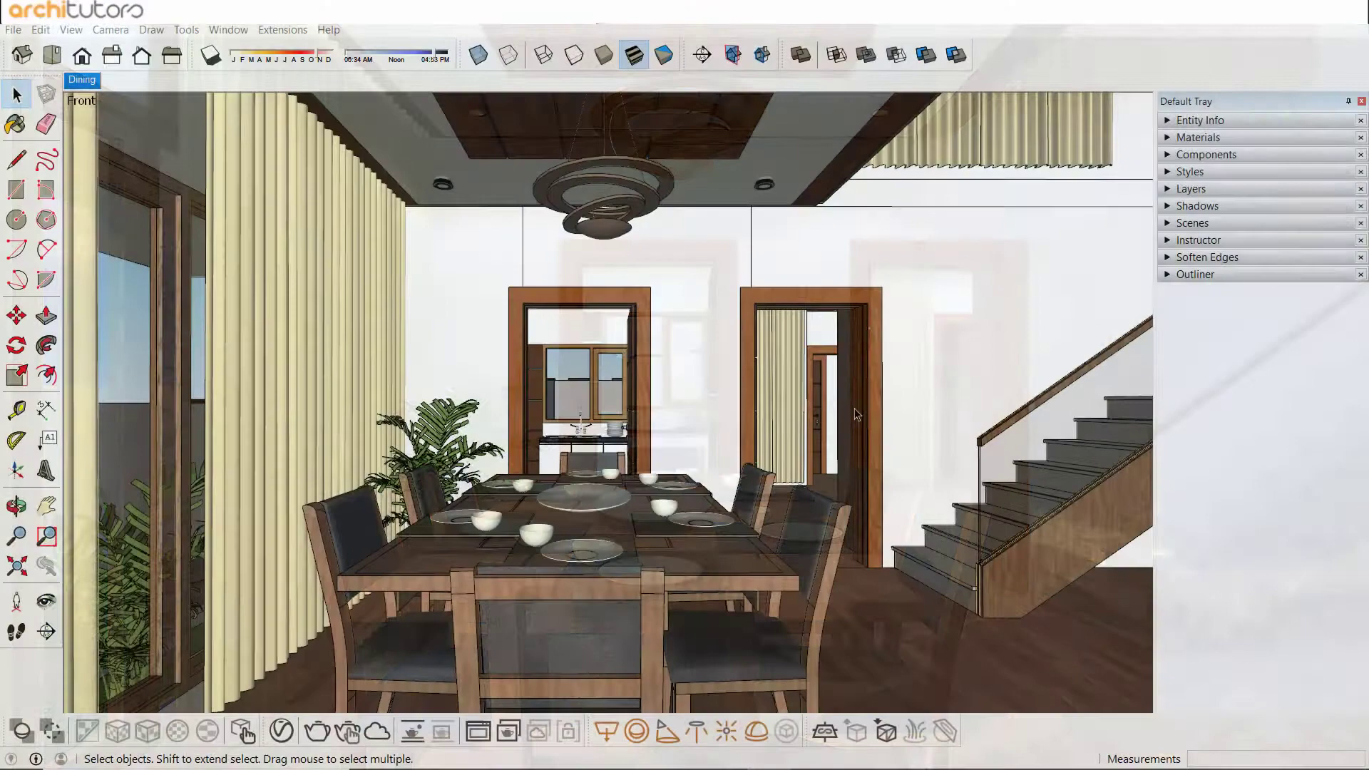
Orbit around the dining room to view the table, chairs, curtains and ceiling fixtures.
{"action": "mouse_move", "coordinate": [670, 400]}
{"action": "middle_mouse_down"}
{"action": "mouse_move", "coordinate": [713, 395]}
{"action": "mouse_move", "coordinate": [595, 389]}
{"action": "mouse_move", "coordinate": [570, 472]}
{"action": "mouse_move", "coordinate": [434, 501]}
{"action": "middle_mouse_up"}
Orbit around the table and ceiling, then return to the saved Dining scene view.
{"action": "left_click_drag", "start_coordinate": [435, 501], "coordinate": [632, 417]}
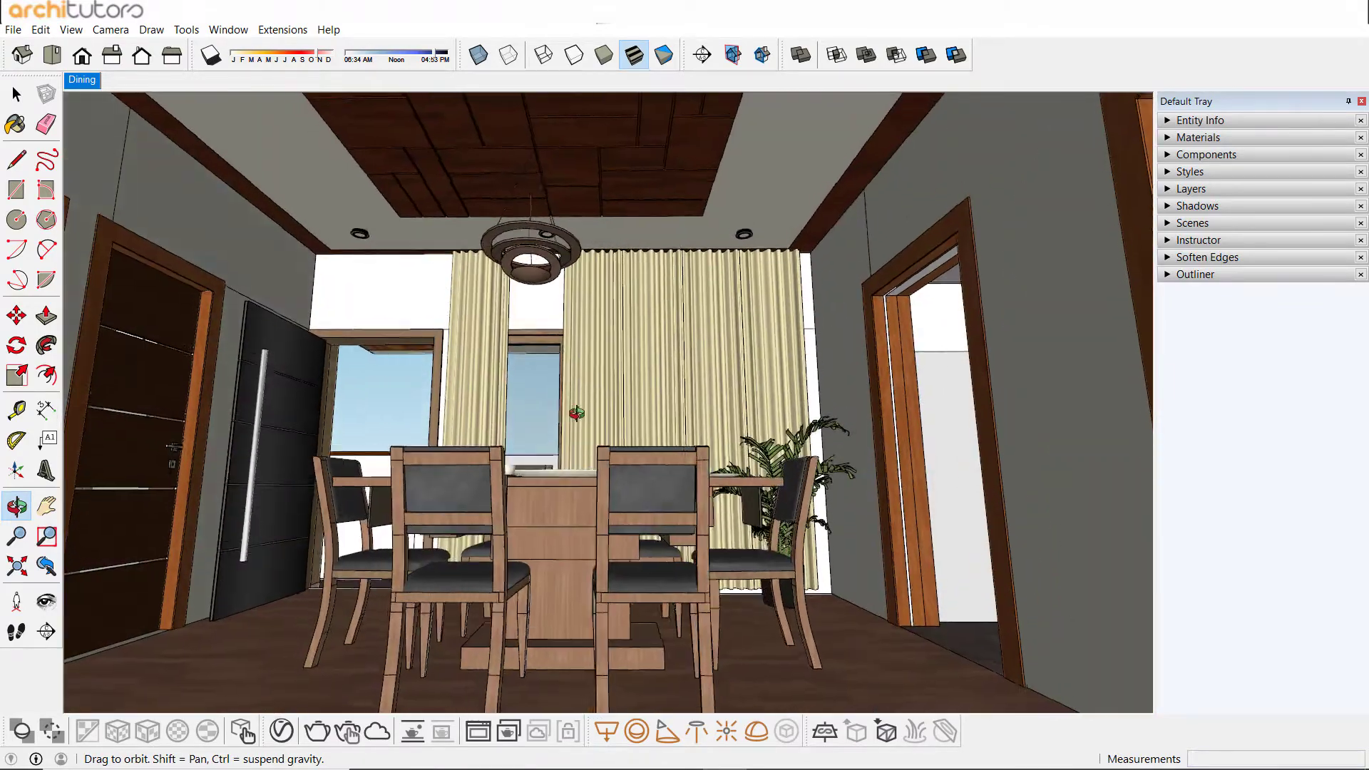
{"action": "key", "text": "space"}
{"action": "mouse_move", "coordinate": [633, 417]}
{"action": "middle_mouse_down"}
{"action": "mouse_move", "coordinate": [713, 343]}
{"action": "mouse_move", "coordinate": [691, 395]}
{"action": "mouse_move", "coordinate": [697, 321]}
{"action": "middle_mouse_up"}
{"action": "mouse_move", "coordinate": [495, 450]}
{"action": "middle_mouse_down"}
{"action": "mouse_move", "coordinate": [861, 525]}
{"action": "mouse_move", "coordinate": [878, 586]}
{"action": "mouse_move", "coordinate": [1002, 556]}
{"action": "middle_mouse_up"}
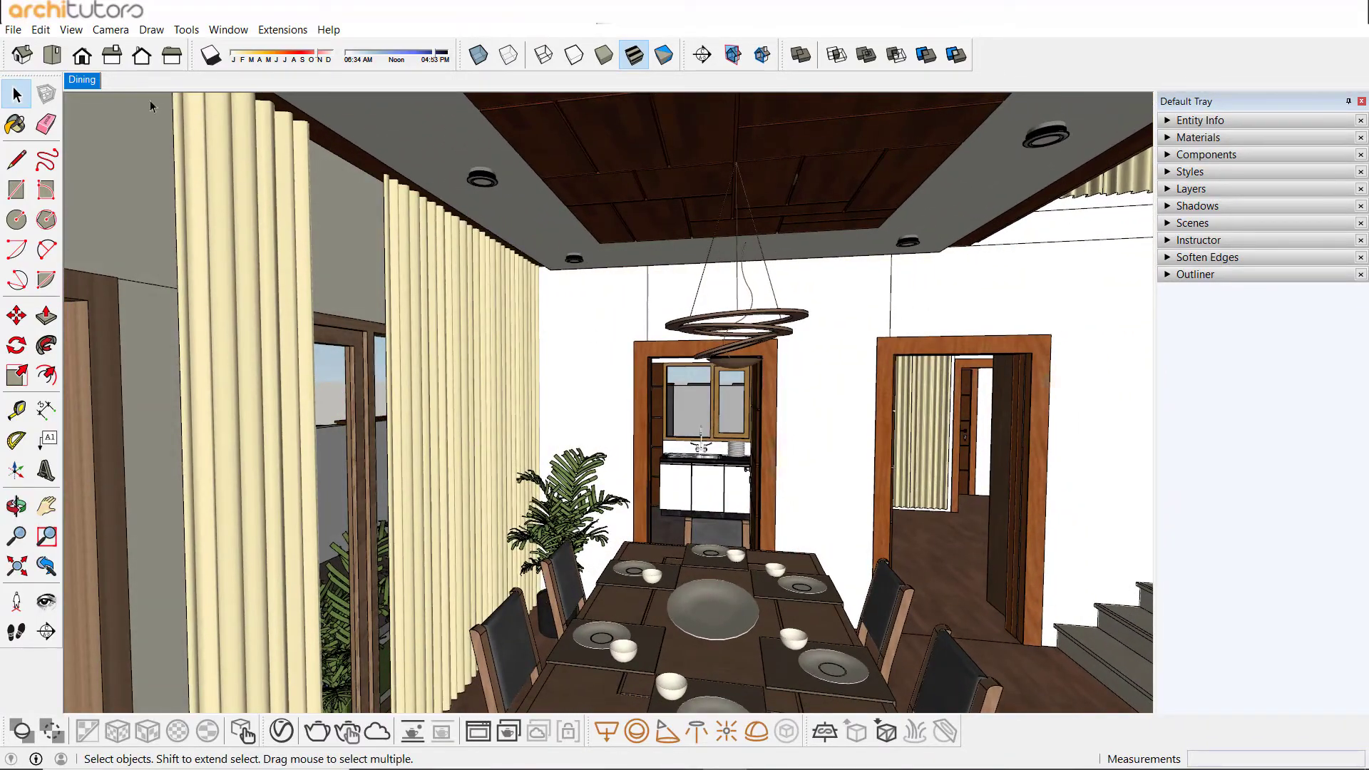
{"action": "left_click", "coordinate": [91, 83]}
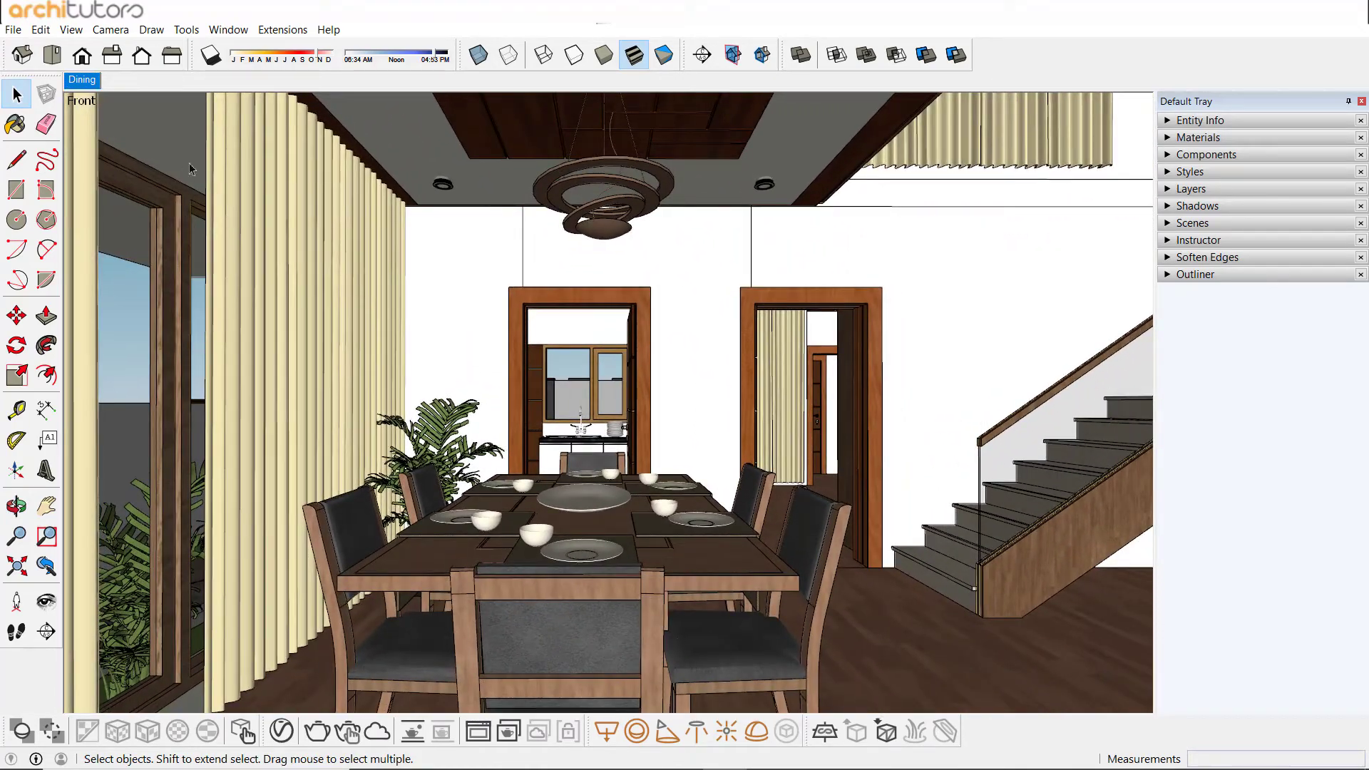
Turn on shadows with the sun at 04:52 PM, then bring up the IES folder.
{"action": "left_click", "coordinate": [211, 57]}
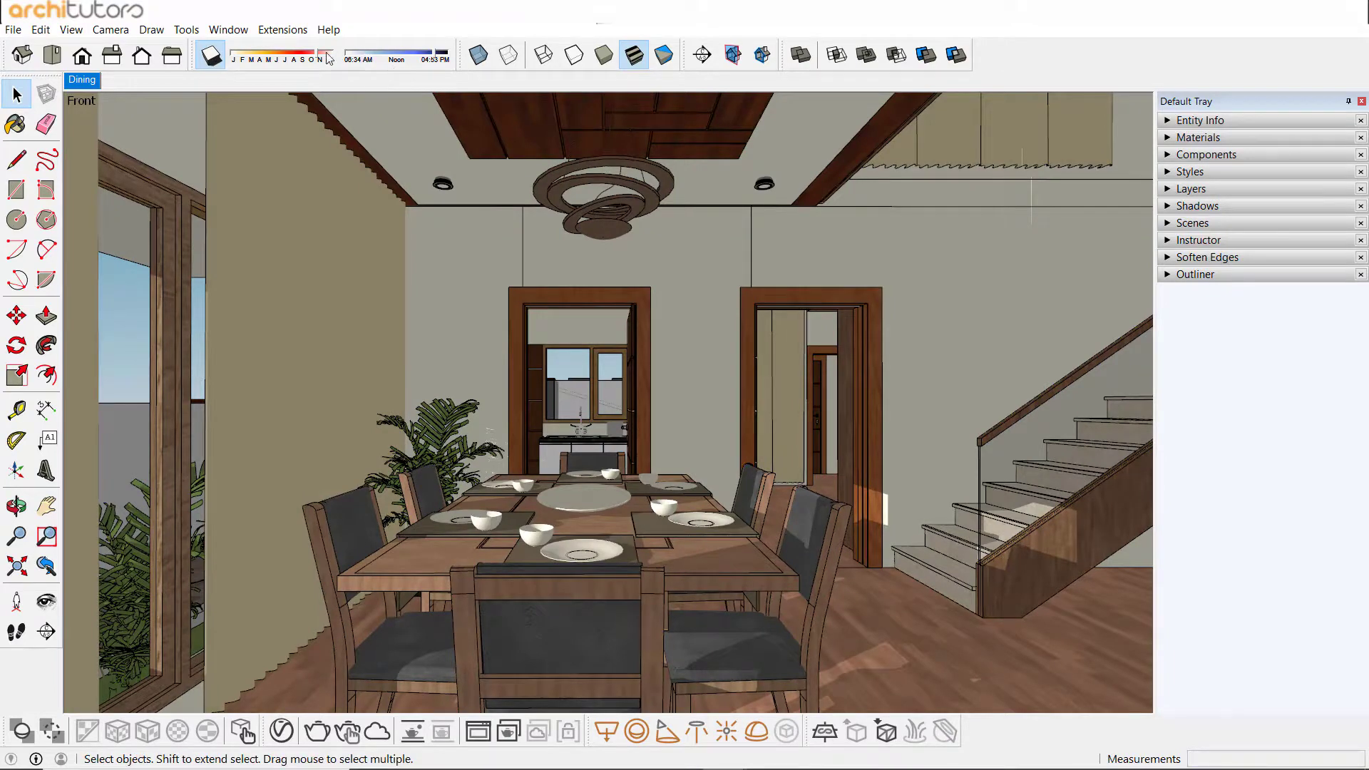
{"action": "left_click_drag", "start_coordinate": [321, 59], "coordinate": [319, 58]}
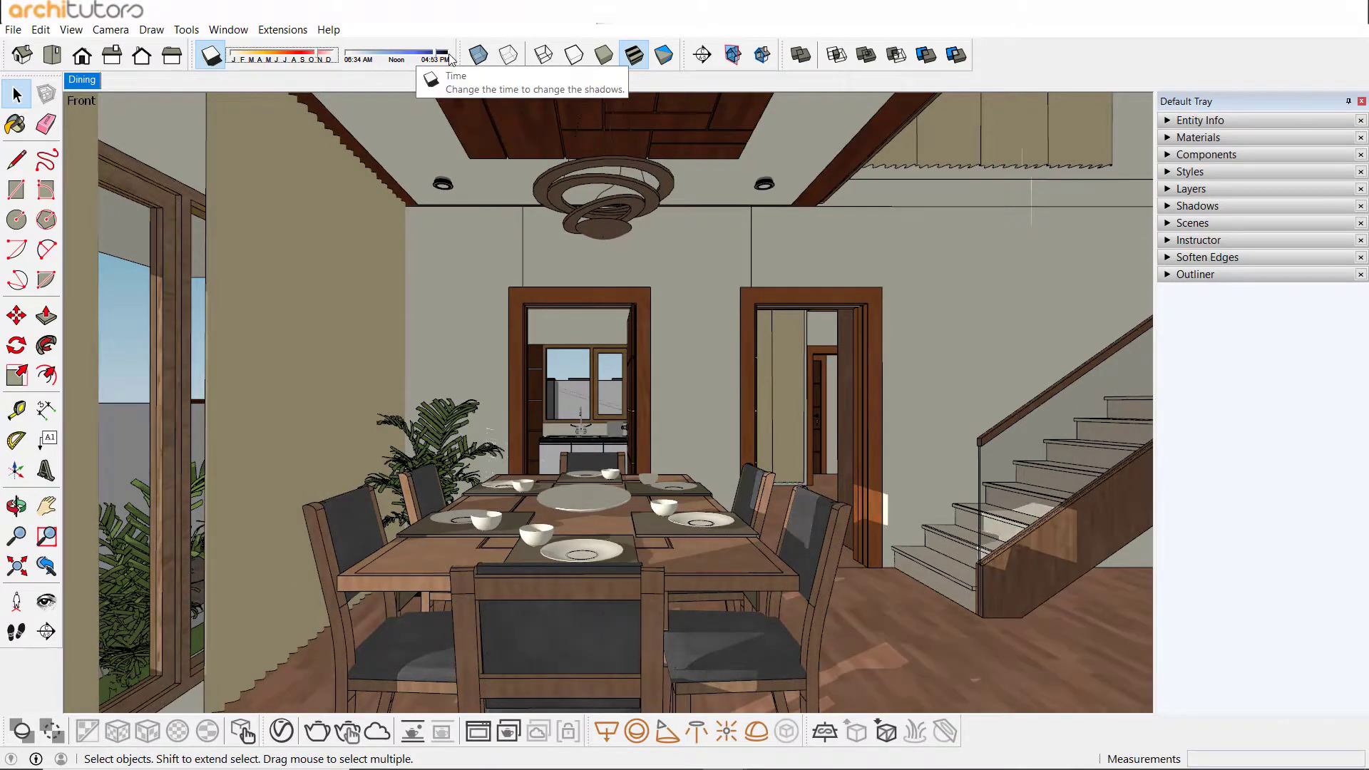
{"action": "left_click_drag", "start_coordinate": [433, 53], "coordinate": [440, 57]}
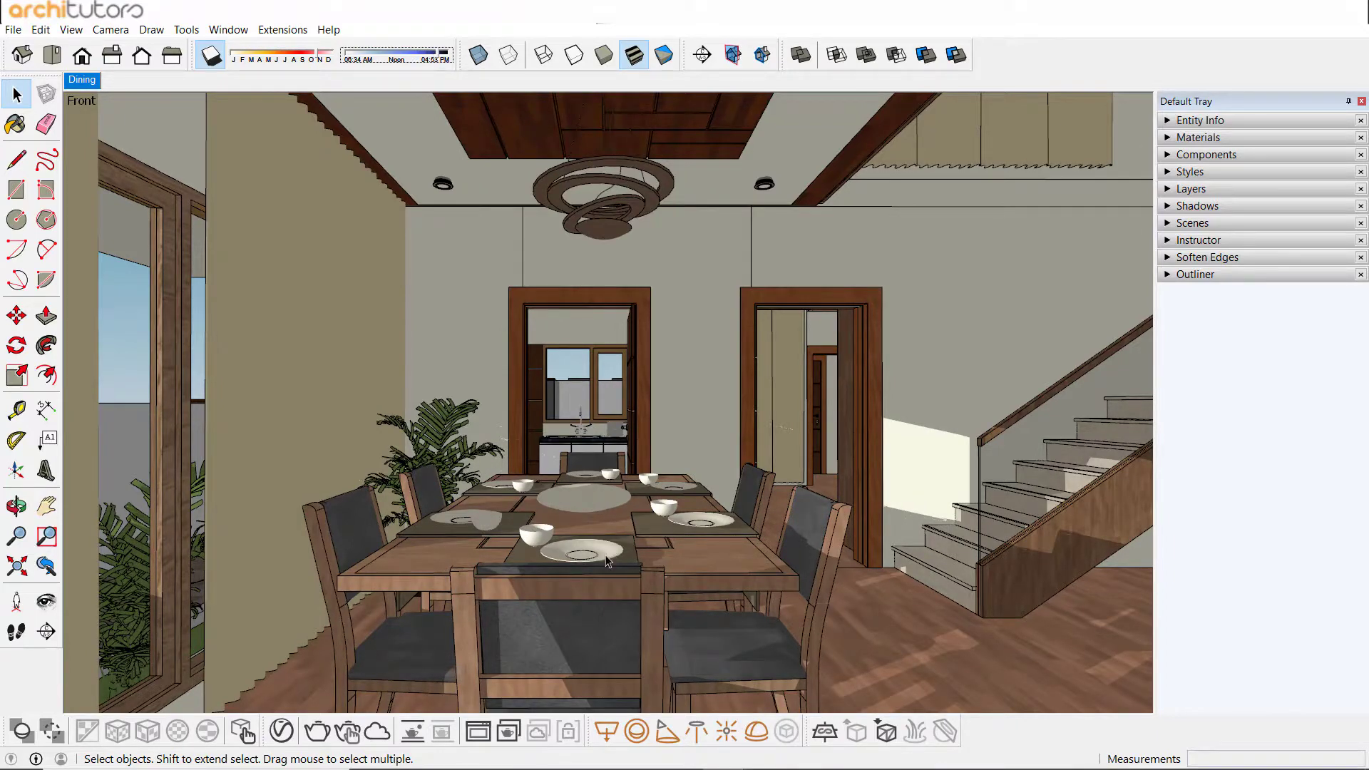
{"action": "left_click", "coordinate": [504, 752]}
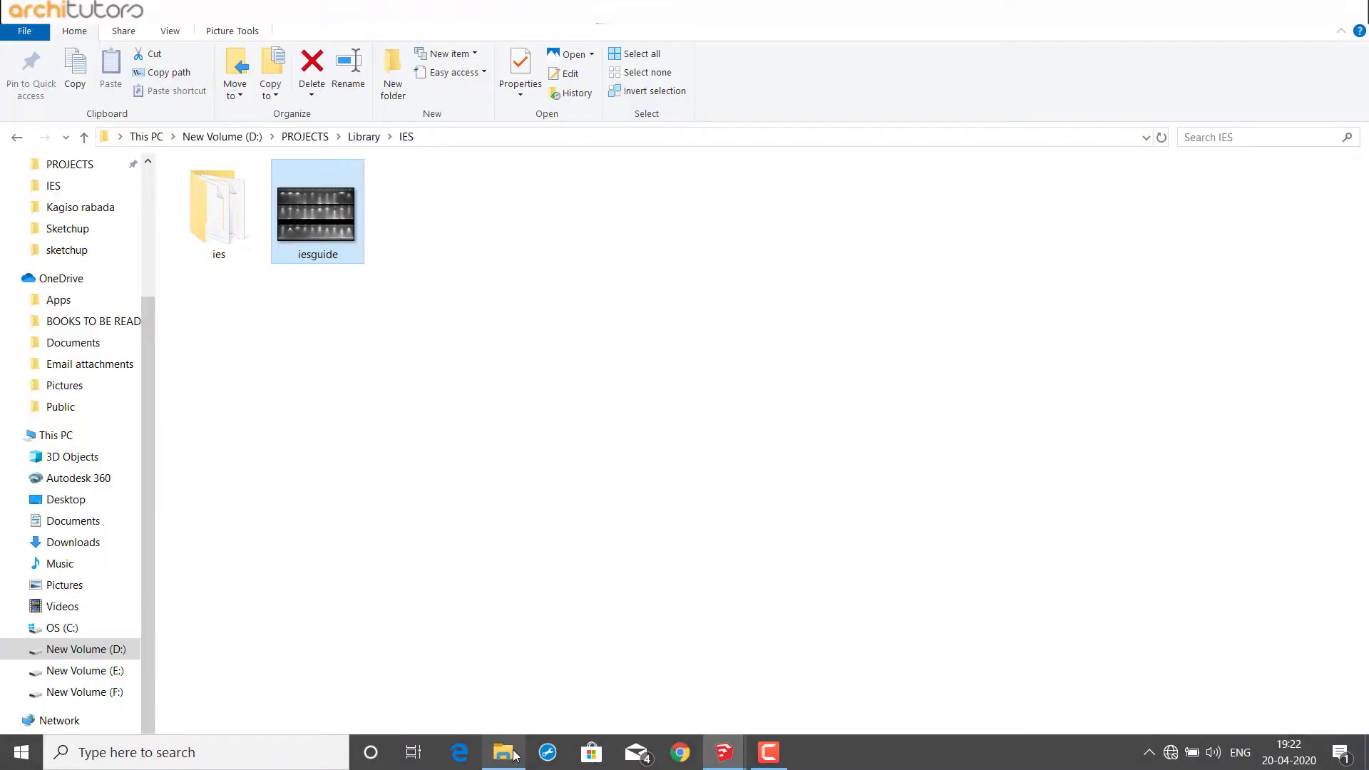
Preview the iesguide chart of light profiles, close it, and return to SketchUp.
{"action": "double_click", "coordinate": [303, 229]}
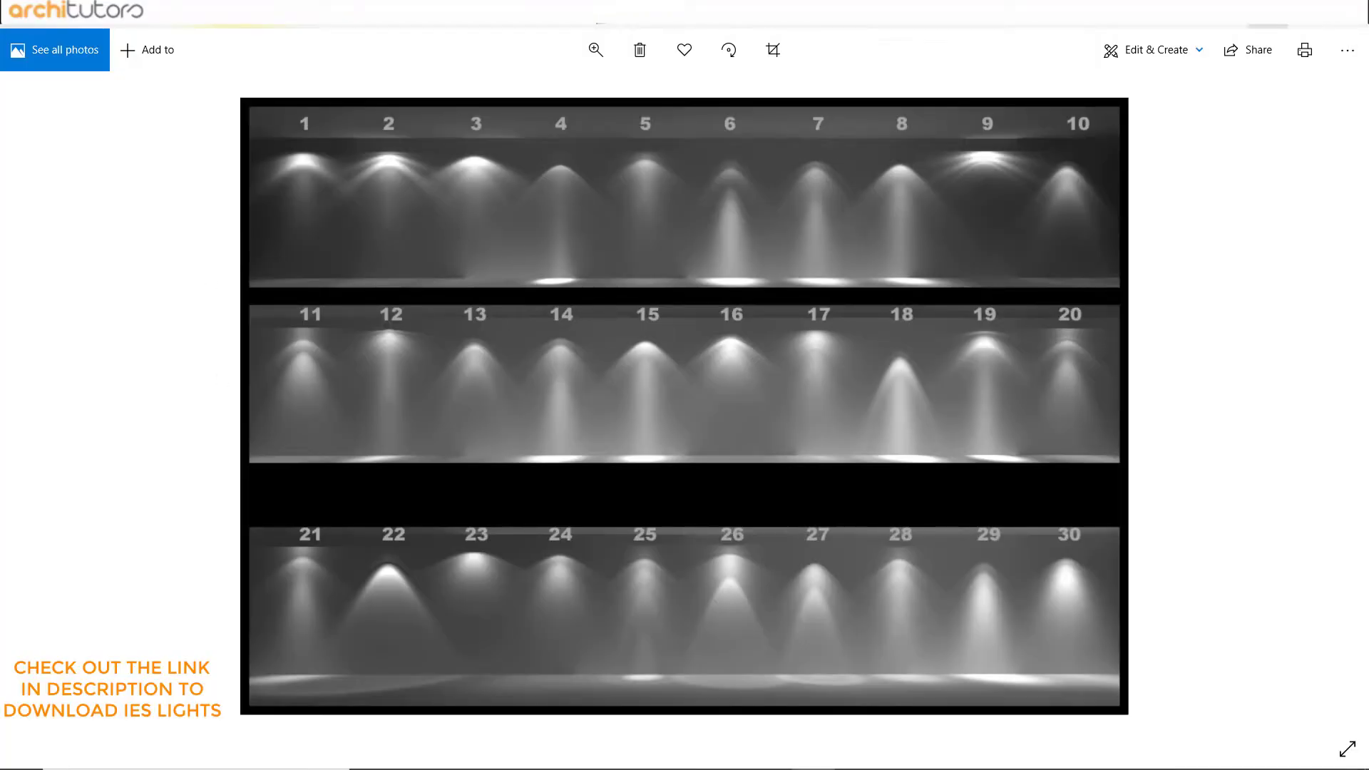
{"action": "key", "text": "alt+F4"}
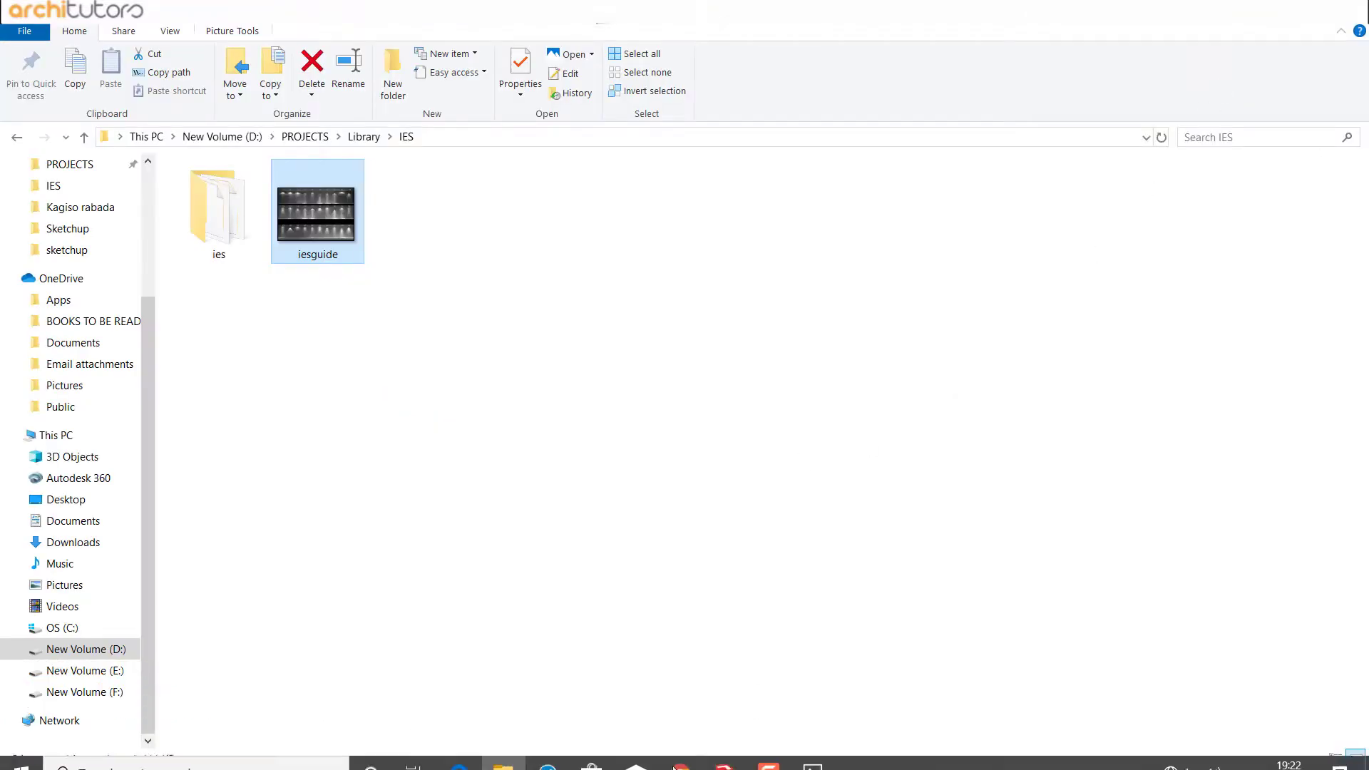
{"action": "left_click", "coordinate": [716, 702]}
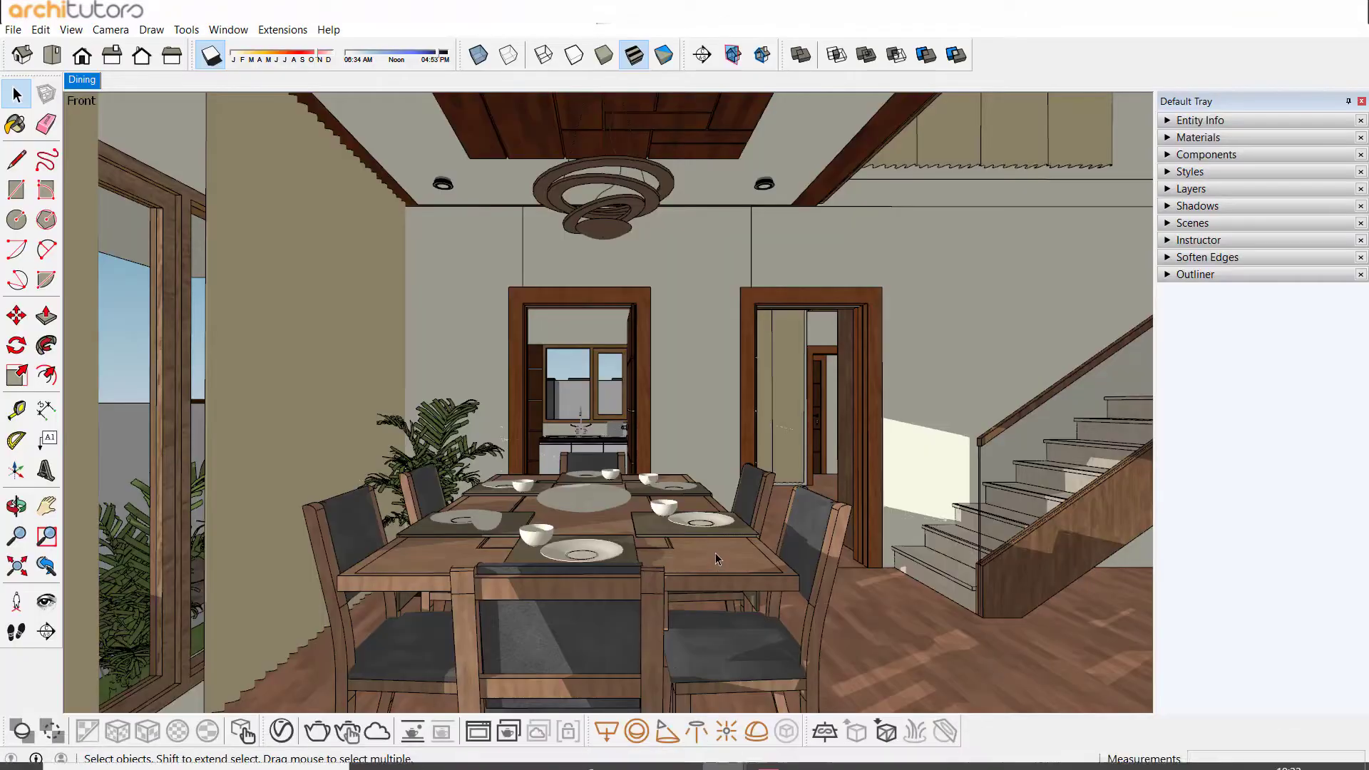
Turn shadows off and load the 3.IES profile into V-Ray's IES Light tool.
{"action": "mouse_move", "coordinate": [862, 393]}
{"action": "middle_mouse_down"}
{"action": "mouse_move", "coordinate": [778, 310]}
{"action": "mouse_move", "coordinate": [419, 191]}
{"action": "middle_mouse_up"}
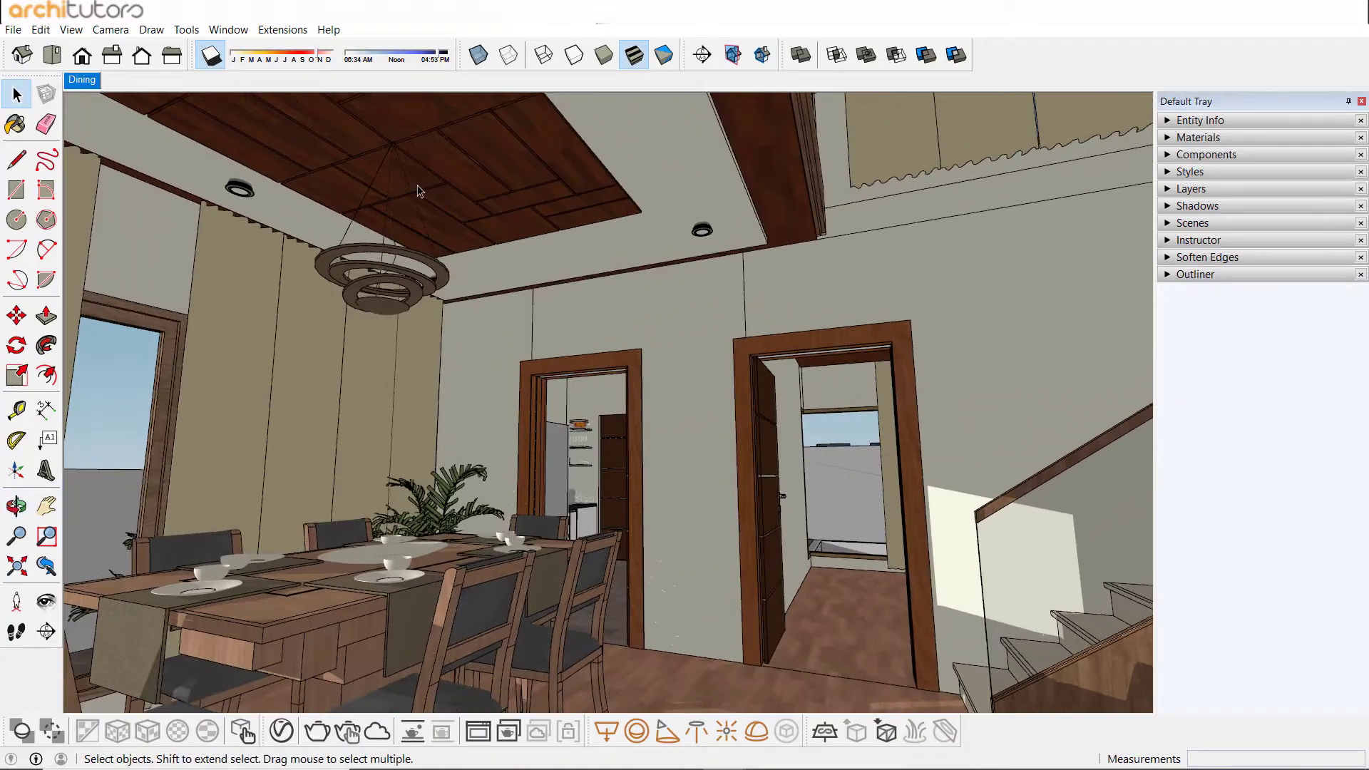
{"action": "left_click", "coordinate": [211, 54]}
{"action": "middle_click_drag", "start_coordinate": [642, 542], "coordinate": [689, 707]}
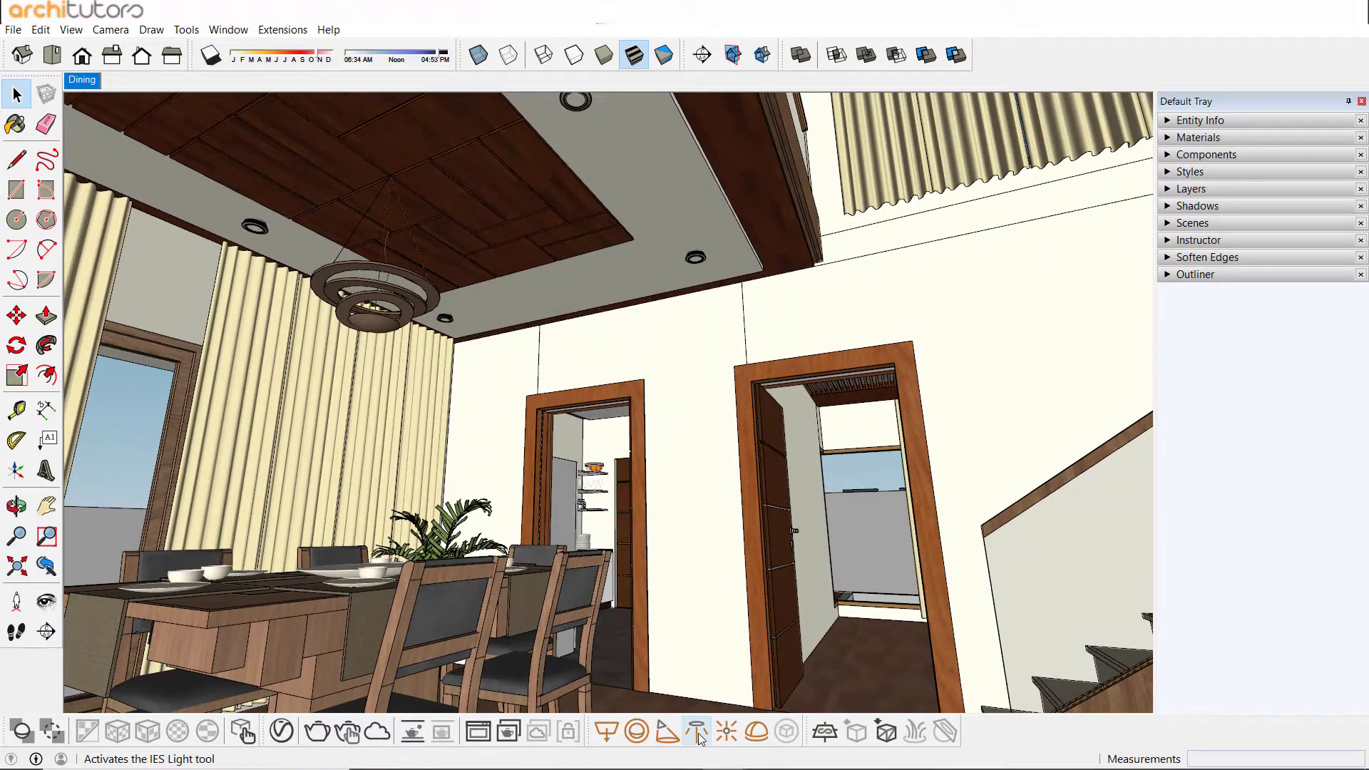
{"action": "left_click", "coordinate": [697, 729]}
{"action": "left_click", "coordinate": [620, 289]}
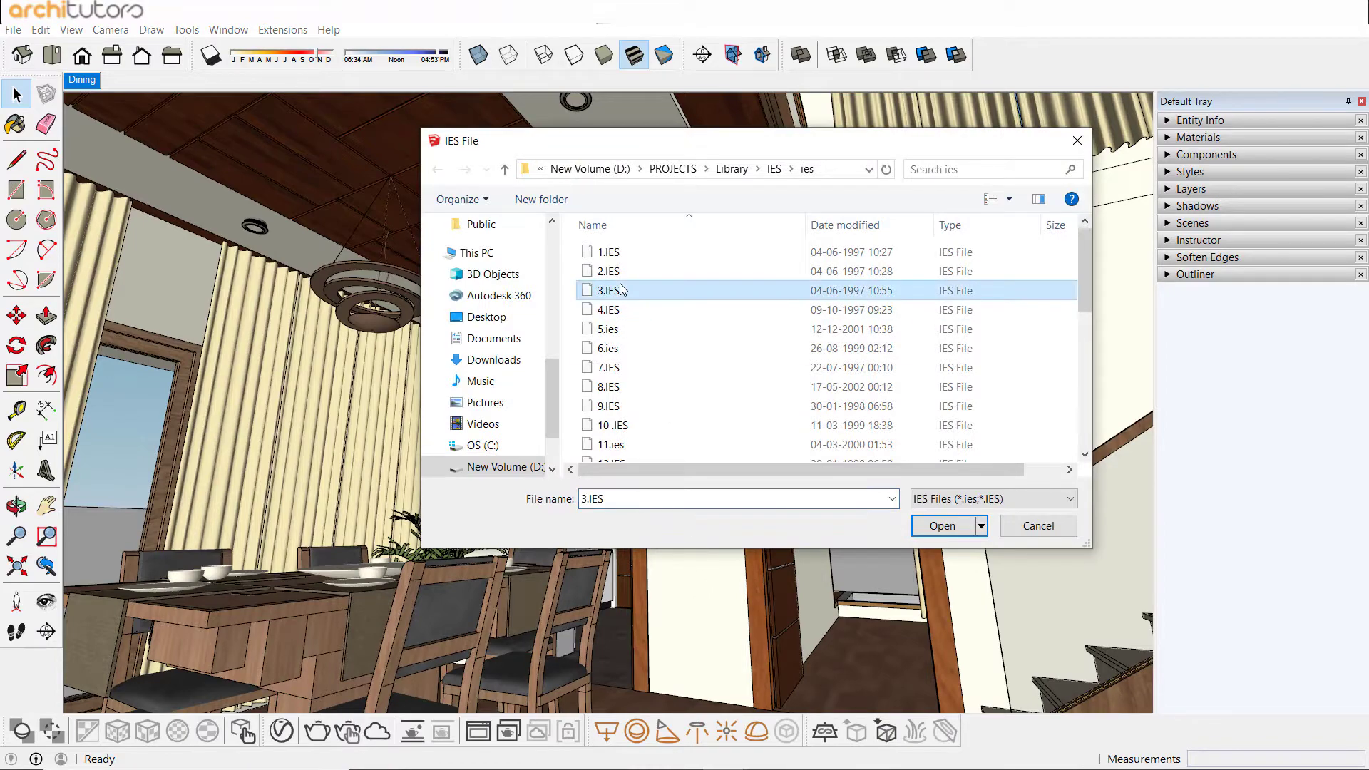
{"action": "left_click", "coordinate": [942, 526]}
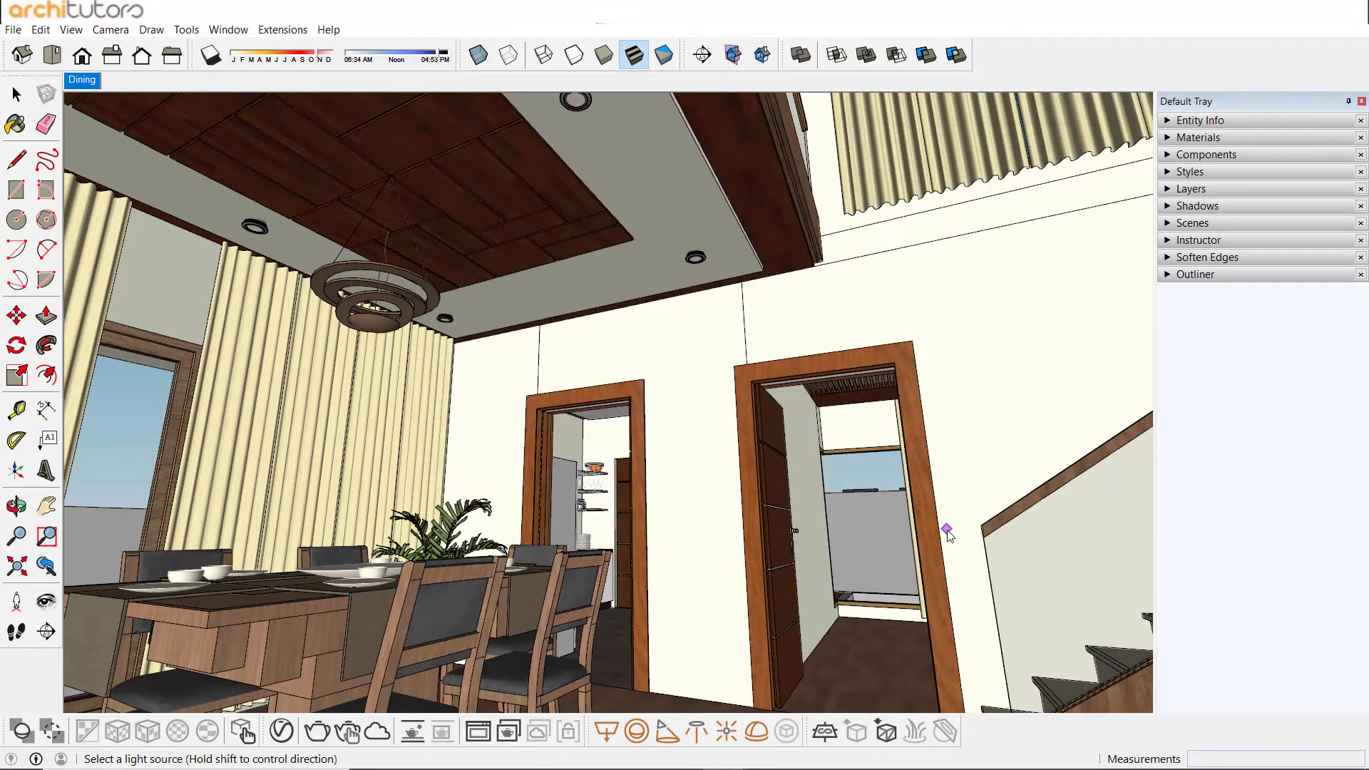
Place the IES light beneath a ceiling downlight and select it.
{"action": "mouse_move", "coordinate": [695, 313]}
{"action": "middle_mouse_down"}
{"action": "mouse_move", "coordinate": [641, 388]}
{"action": "mouse_move", "coordinate": [722, 324]}
{"action": "middle_mouse_up"}
{"action": "scroll", "coordinate": [718, 318], "scroll_direction": "up", "scroll_amount": 3}
{"action": "scroll", "coordinate": [720, 394], "scroll_direction": "up", "scroll_amount": 2}
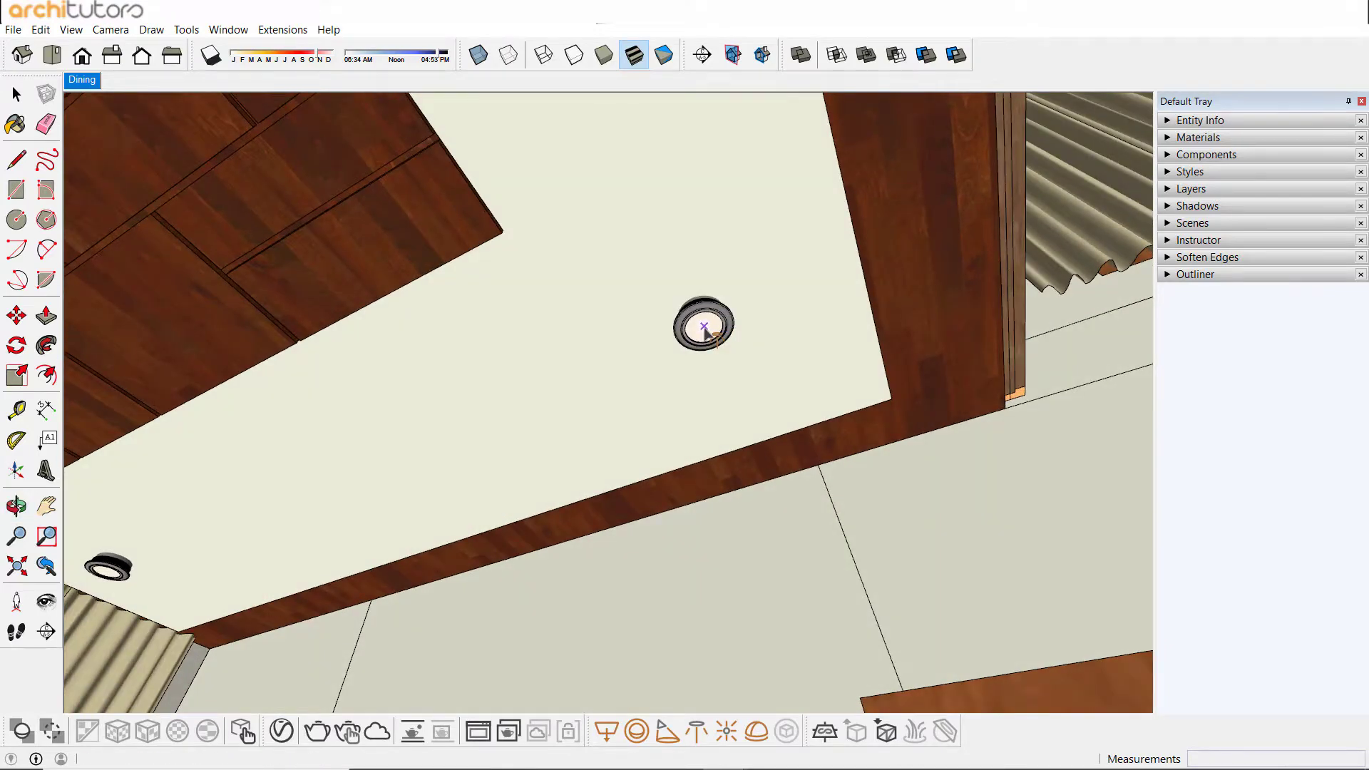
{"action": "scroll", "coordinate": [705, 333], "scroll_direction": "up", "scroll_amount": 1}
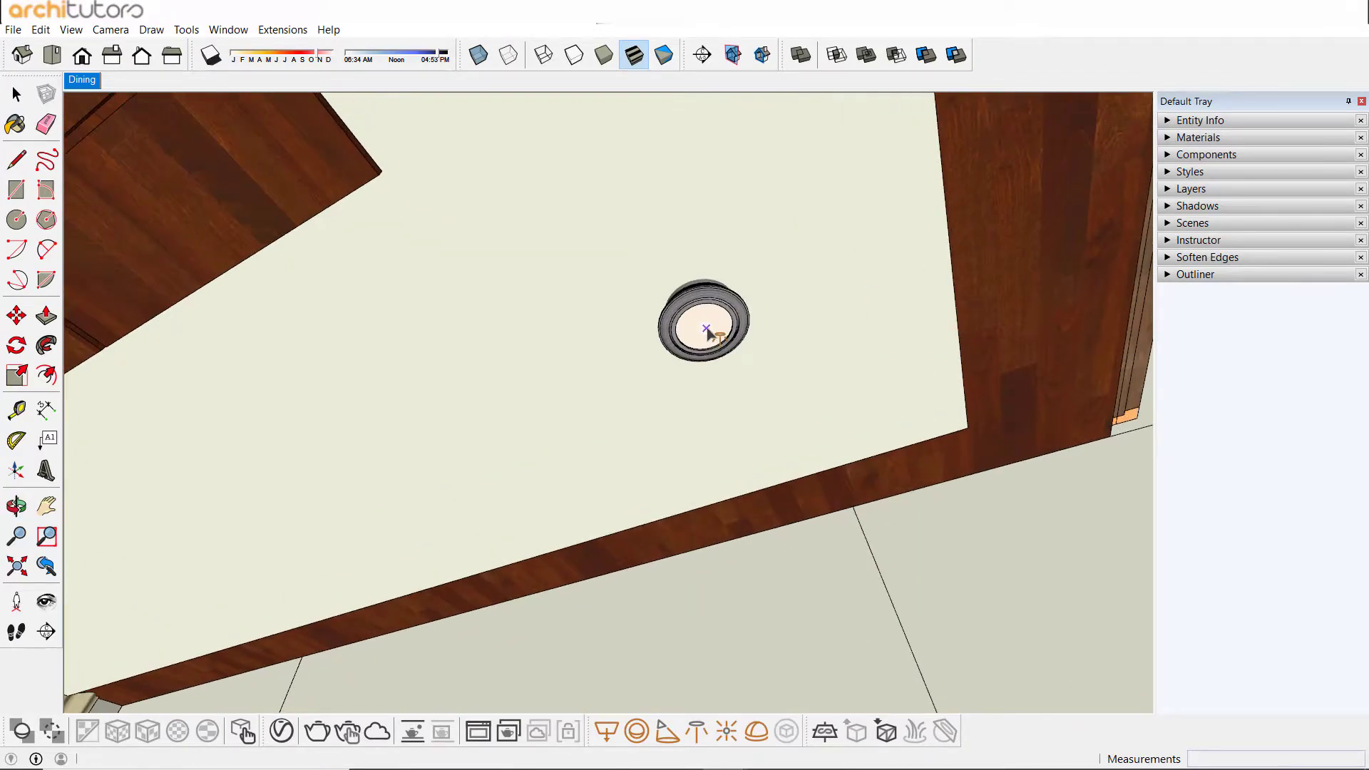
{"action": "middle_click_drag", "start_coordinate": [825, 443], "coordinate": [832, 560]}
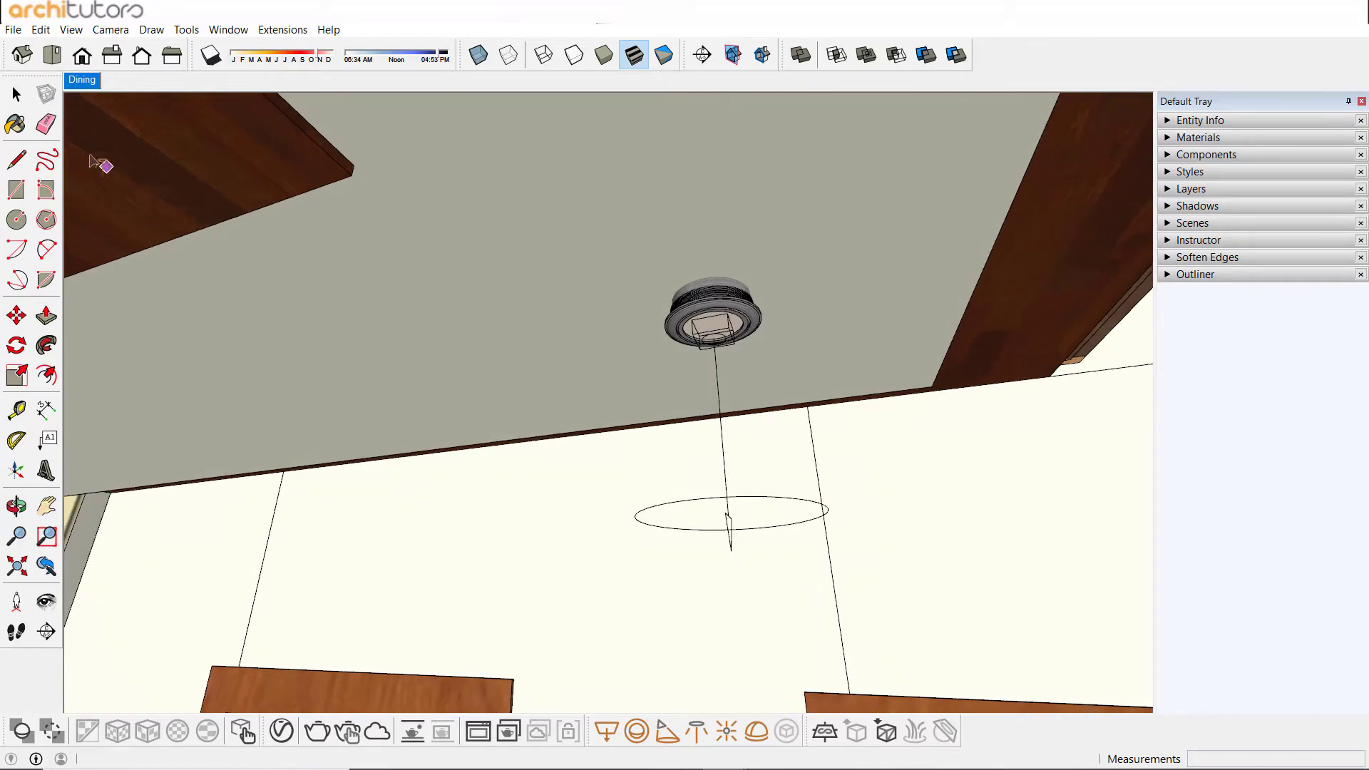
{"action": "key", "text": "space"}
{"action": "mouse_move", "coordinate": [678, 372]}
{"action": "middle_mouse_down"}
{"action": "mouse_move", "coordinate": [925, 359]}
{"action": "mouse_move", "coordinate": [552, 328]}
{"action": "mouse_move", "coordinate": [529, 361]}
{"action": "mouse_move", "coordinate": [133, 353]}
{"action": "middle_mouse_up"}
{"action": "left_click", "coordinate": [899, 357]}
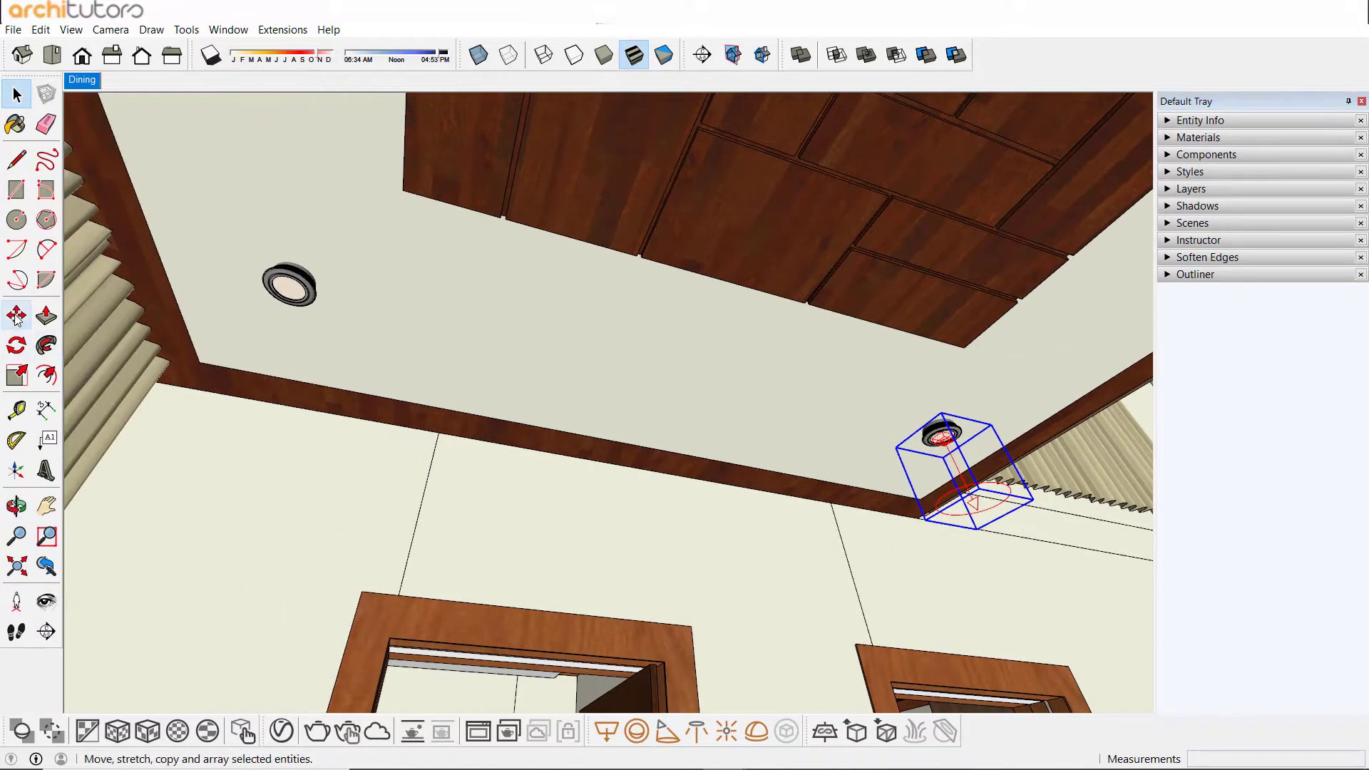
Ctrl-copy the selected IES light onto a second ceiling downlight.
{"action": "mouse_move", "coordinate": [923, 483]}
{"action": "middle_mouse_down"}
{"action": "mouse_move", "coordinate": [828, 363]}
{"action": "mouse_move", "coordinate": [954, 335]}
{"action": "middle_mouse_up"}
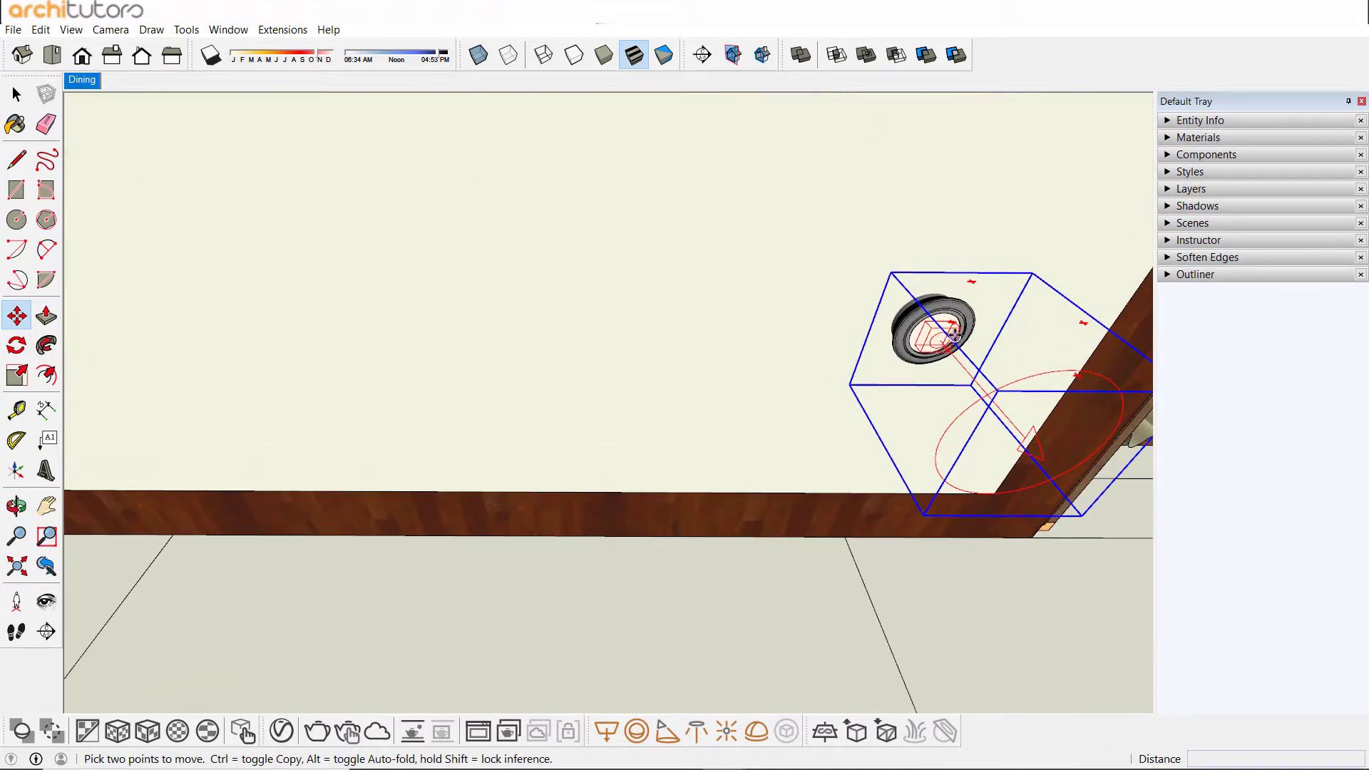
{"action": "key", "text": "ctrl"}
{"action": "left_click", "coordinate": [937, 335]}
{"action": "scroll", "coordinate": [926, 342], "scroll_direction": "down", "scroll_amount": 5}
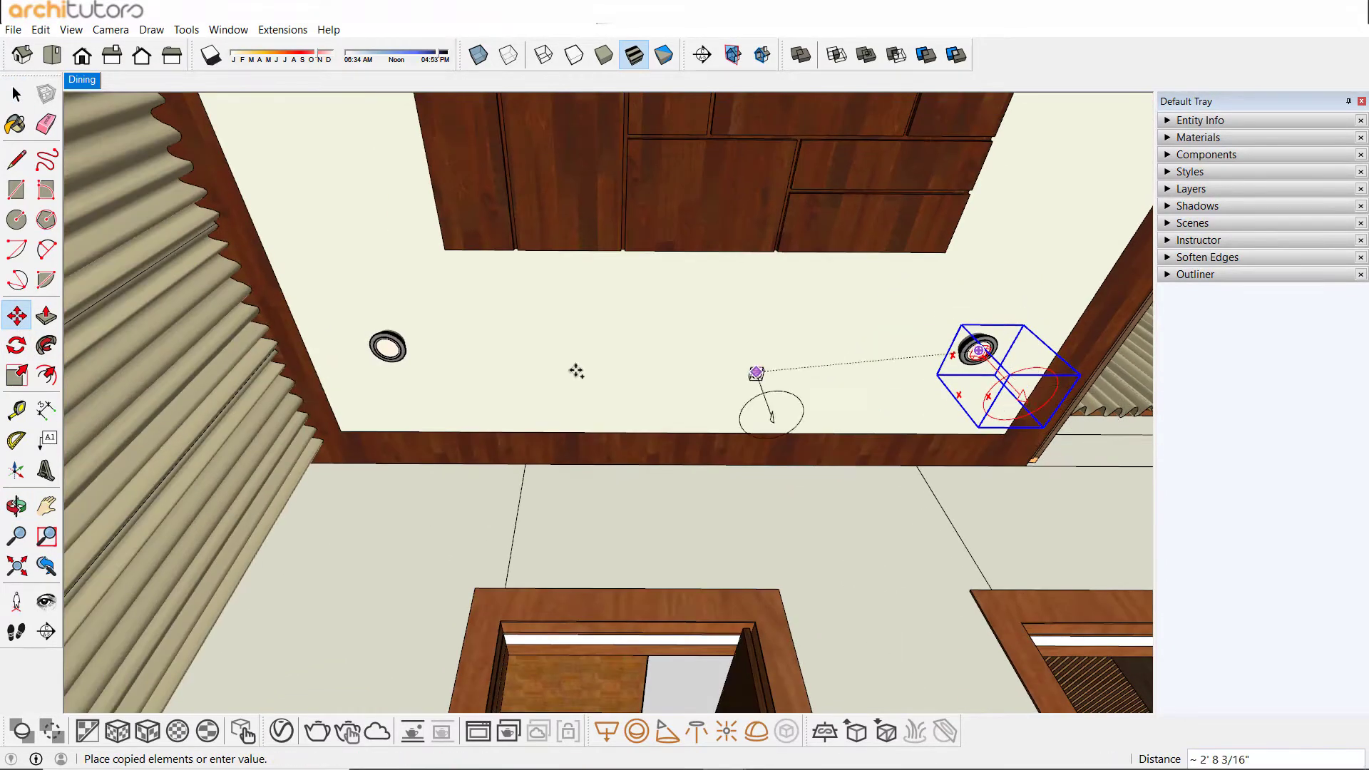
{"action": "scroll", "coordinate": [356, 349], "scroll_direction": "up", "scroll_amount": 5}
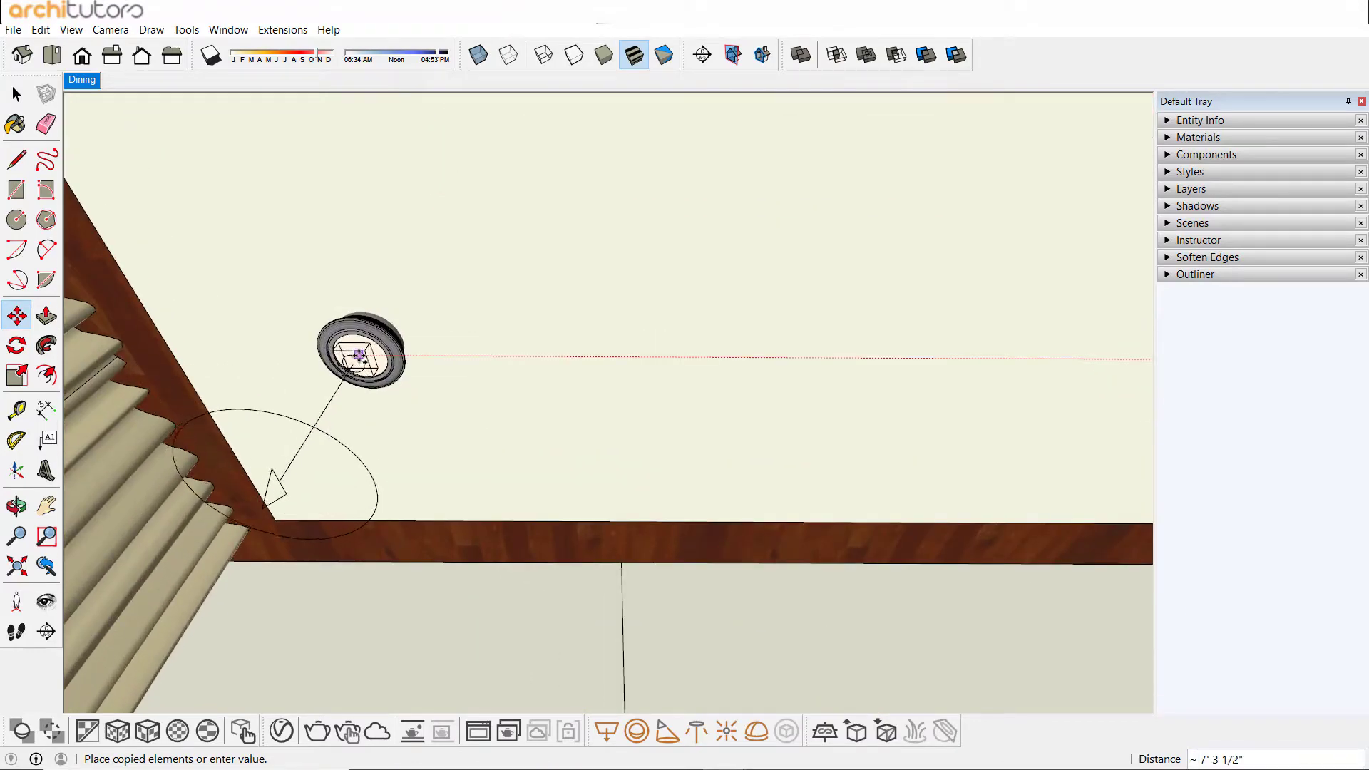
{"action": "left_click", "coordinate": [358, 354]}
Copy the IES light into the next ceiling downlight along the panels.
{"action": "scroll", "coordinate": [362, 364], "scroll_direction": "down", "scroll_amount": 3}
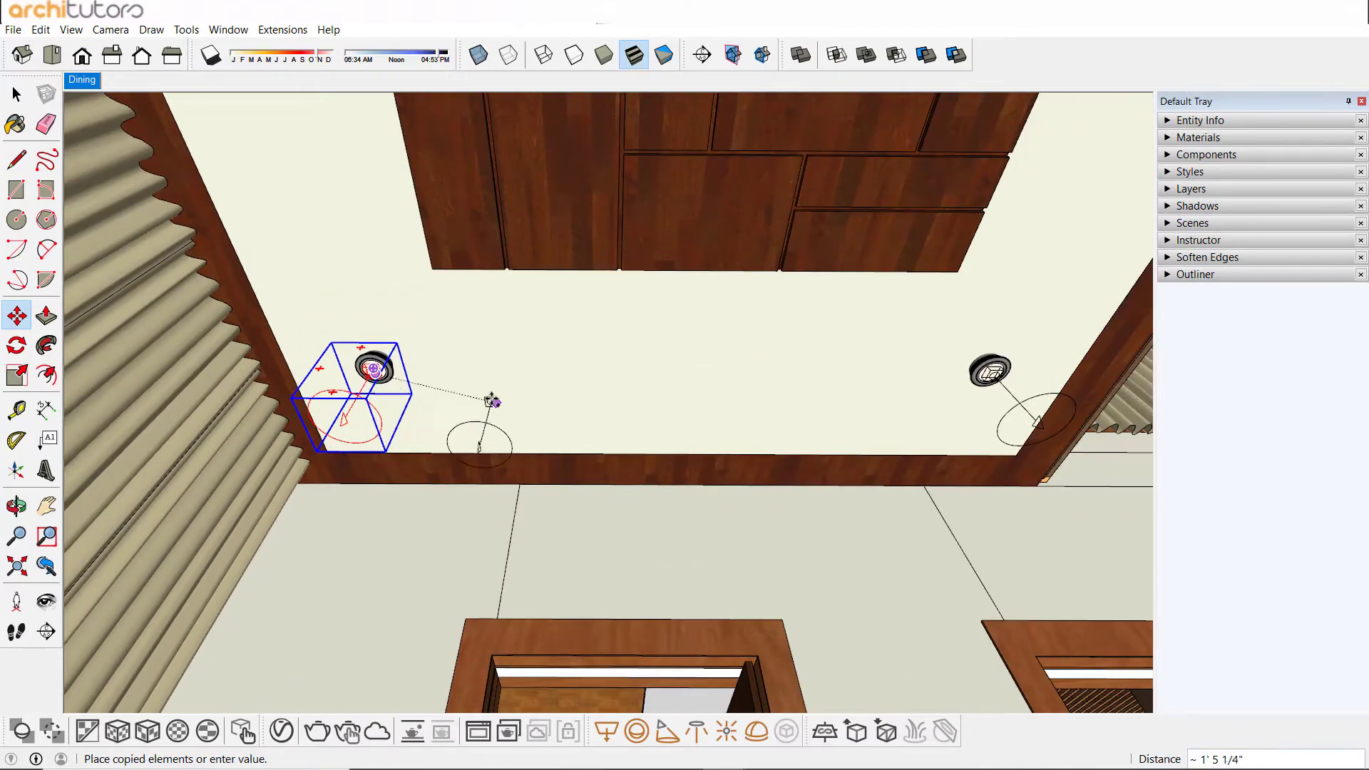
{"action": "middle_click_drag", "start_coordinate": [362, 364], "coordinate": [428, 278]}
{"action": "scroll", "coordinate": [645, 513], "scroll_direction": "up", "scroll_amount": 5}
{"action": "middle_click_drag", "start_coordinate": [645, 513], "coordinate": [556, 327]}
{"action": "left_click", "coordinate": [626, 702]}
{"action": "scroll", "coordinate": [428, 264], "scroll_direction": "up", "scroll_amount": 4}
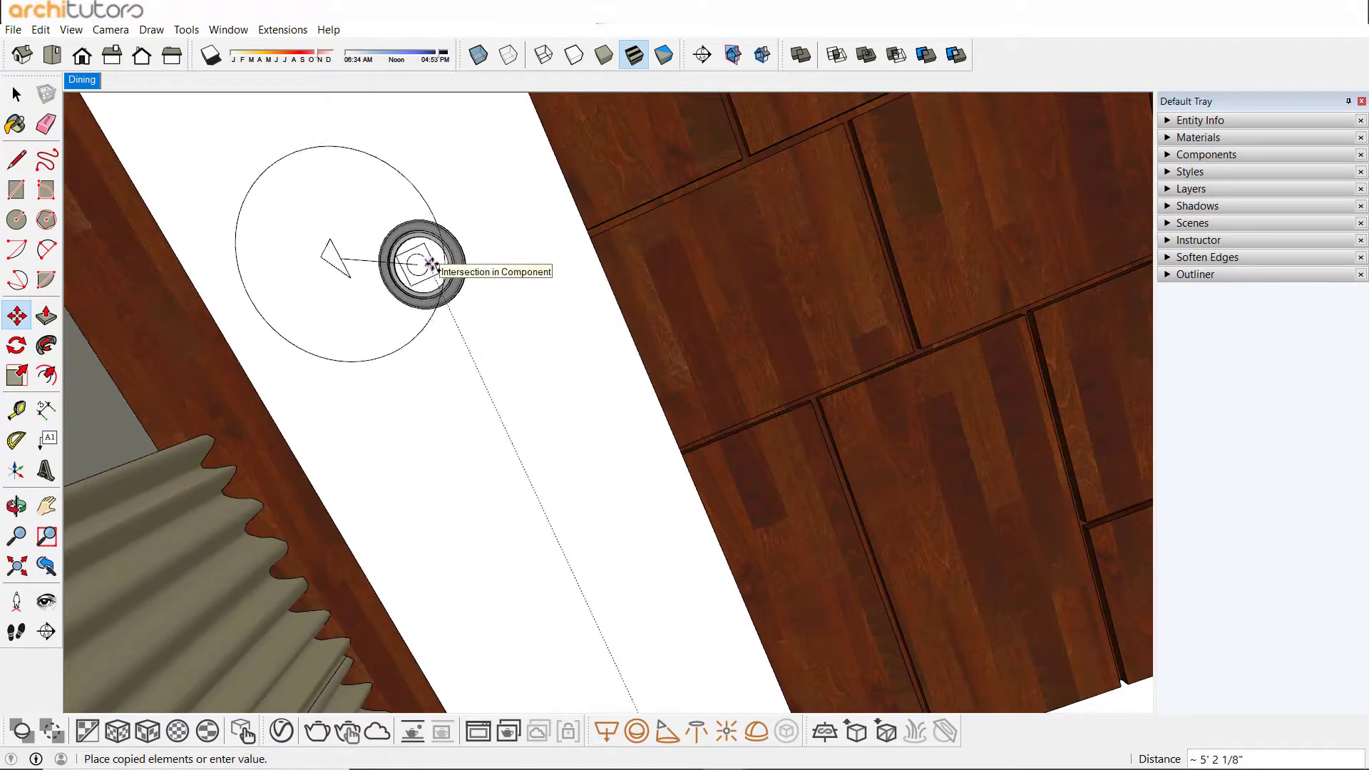
{"action": "left_click", "coordinate": [432, 266]}
Add one more IES light copy onto a further ceiling downlight.
{"action": "scroll", "coordinate": [436, 256], "scroll_direction": "up", "scroll_amount": 3}
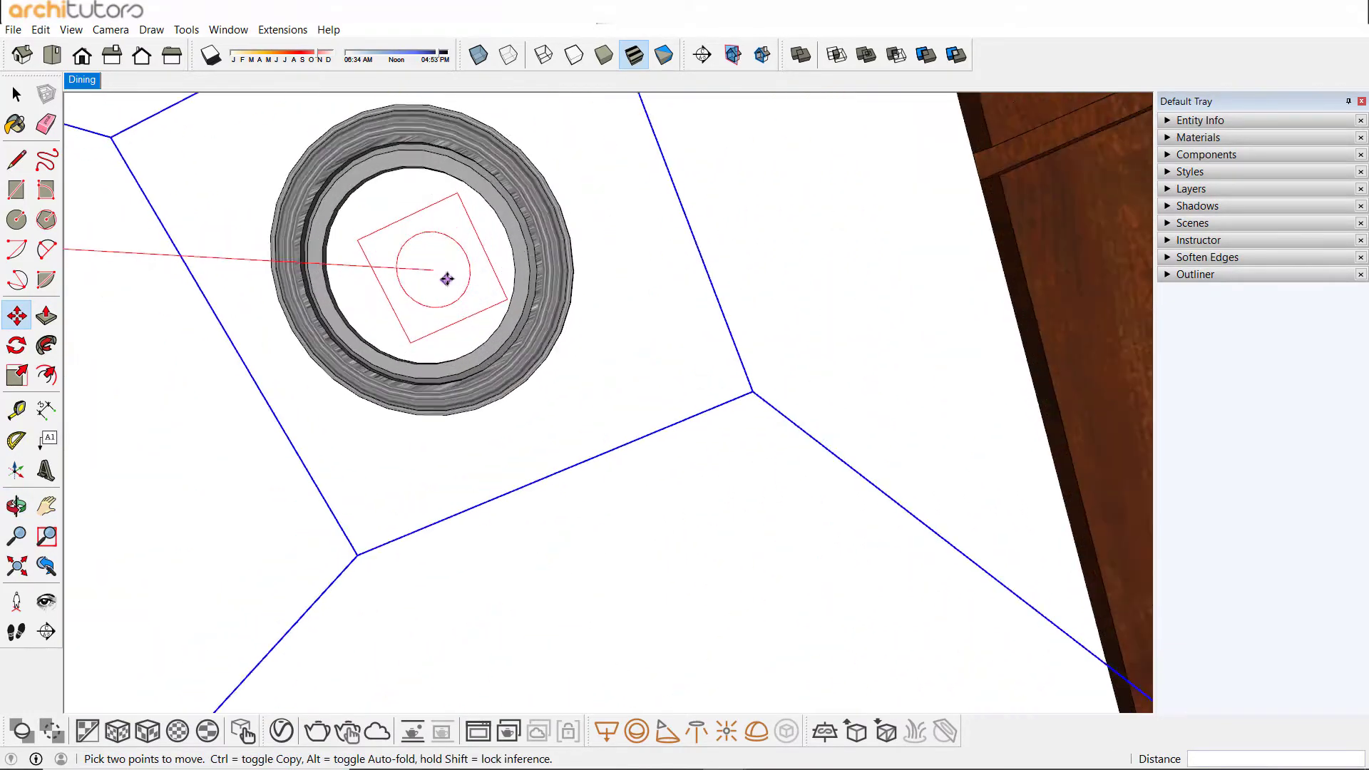
{"action": "scroll", "coordinate": [438, 246], "scroll_direction": "up", "scroll_amount": 2}
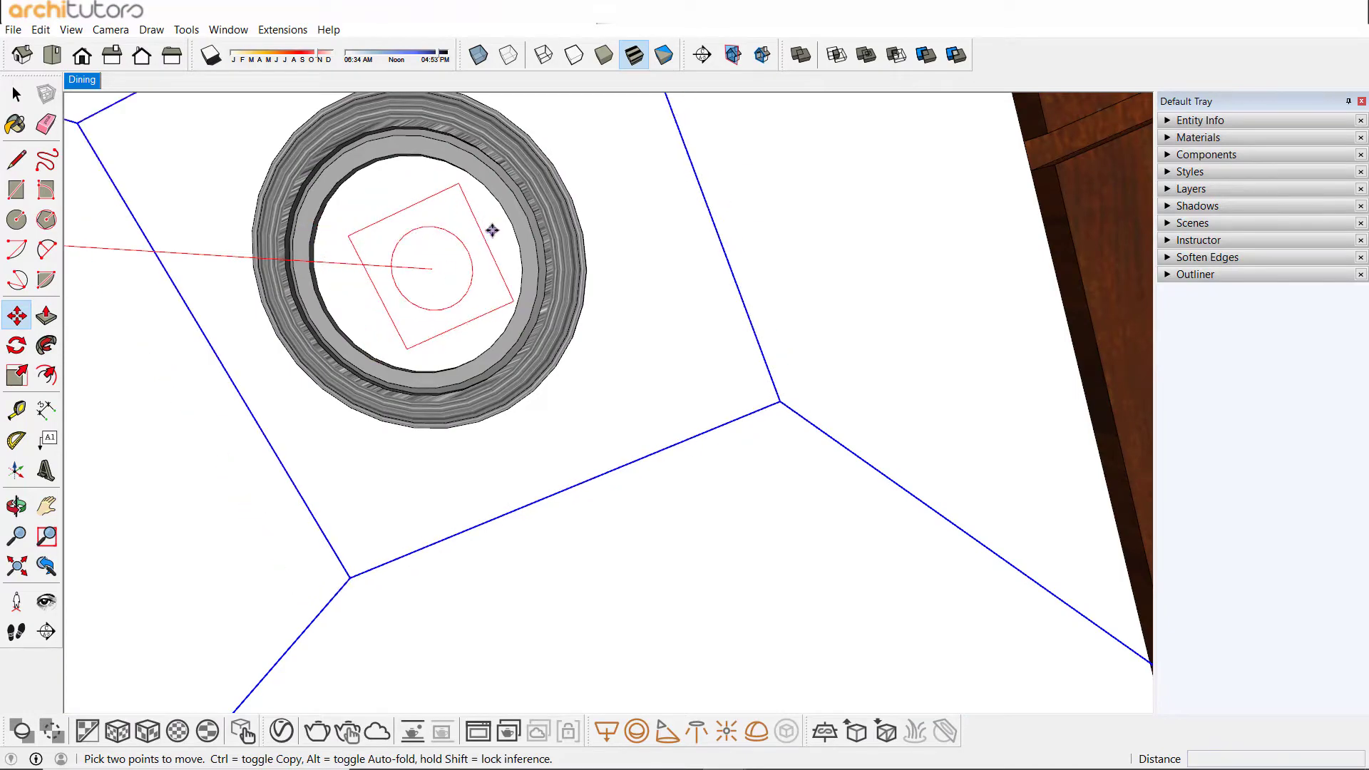
{"action": "left_click", "coordinate": [432, 267]}
{"action": "key", "text": "ctrl"}
{"action": "scroll", "coordinate": [427, 299], "scroll_direction": "down", "scroll_amount": 2}
{"action": "scroll", "coordinate": [397, 362], "scroll_direction": "down", "scroll_amount": 2}
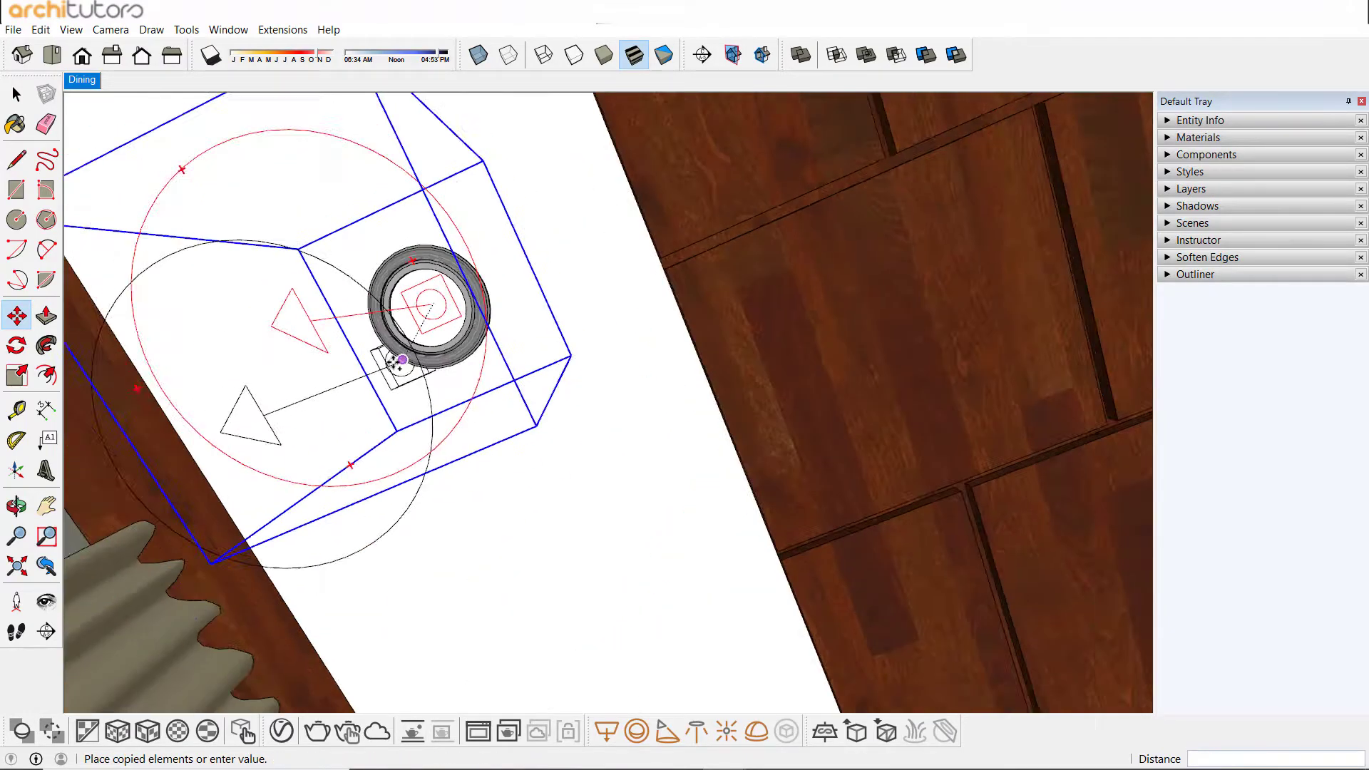
{"action": "scroll", "coordinate": [397, 362], "scroll_direction": "down", "scroll_amount": 3}
{"action": "middle_click_drag", "start_coordinate": [367, 342], "coordinate": [697, 459]}
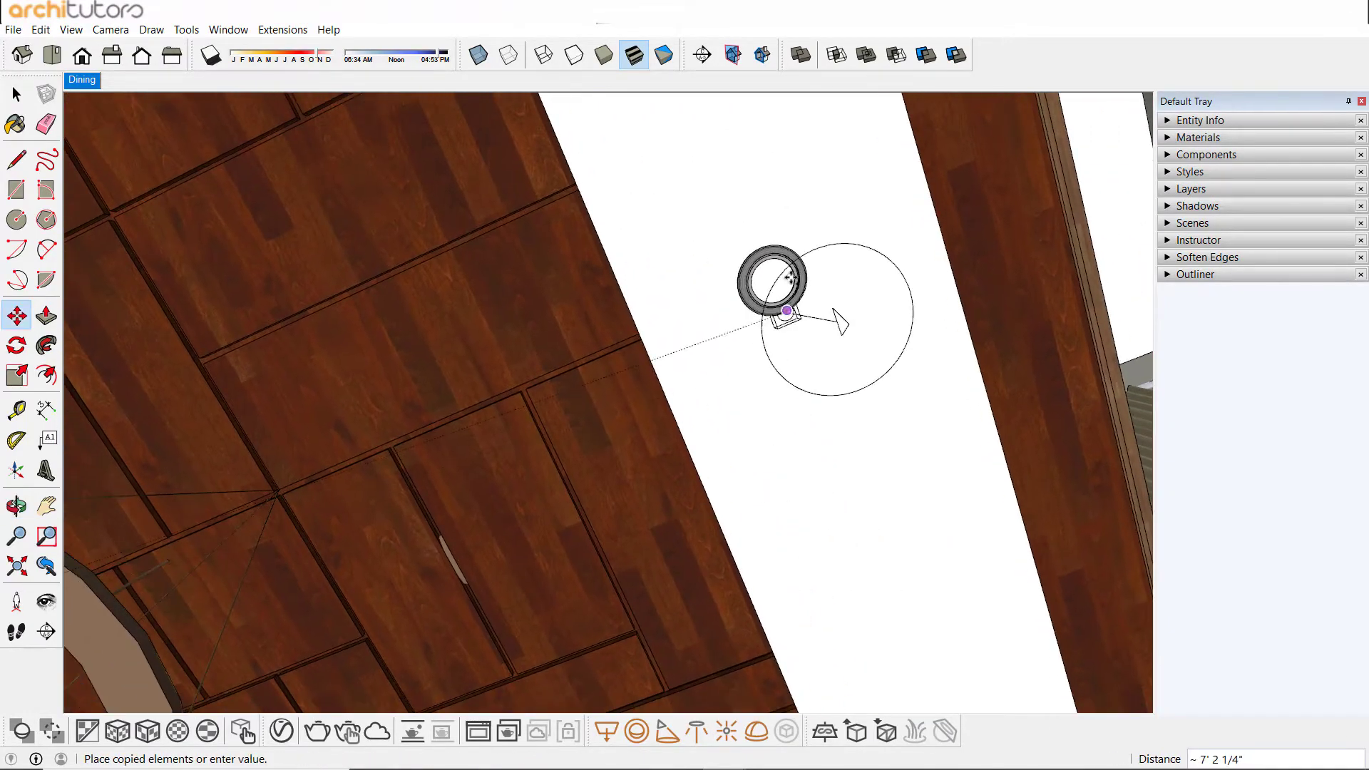
{"action": "scroll", "coordinate": [790, 277], "scroll_direction": "up", "scroll_amount": 3}
{"action": "mouse_move", "coordinate": [767, 283]}
{"action": "middle_mouse_down"}
{"action": "mouse_move", "coordinate": [727, 311]}
{"action": "mouse_move", "coordinate": [672, 426]}
{"action": "mouse_move", "coordinate": [645, 314]}
{"action": "middle_mouse_up"}
{"action": "scroll", "coordinate": [645, 314], "scroll_direction": "up", "scroll_amount": 3}
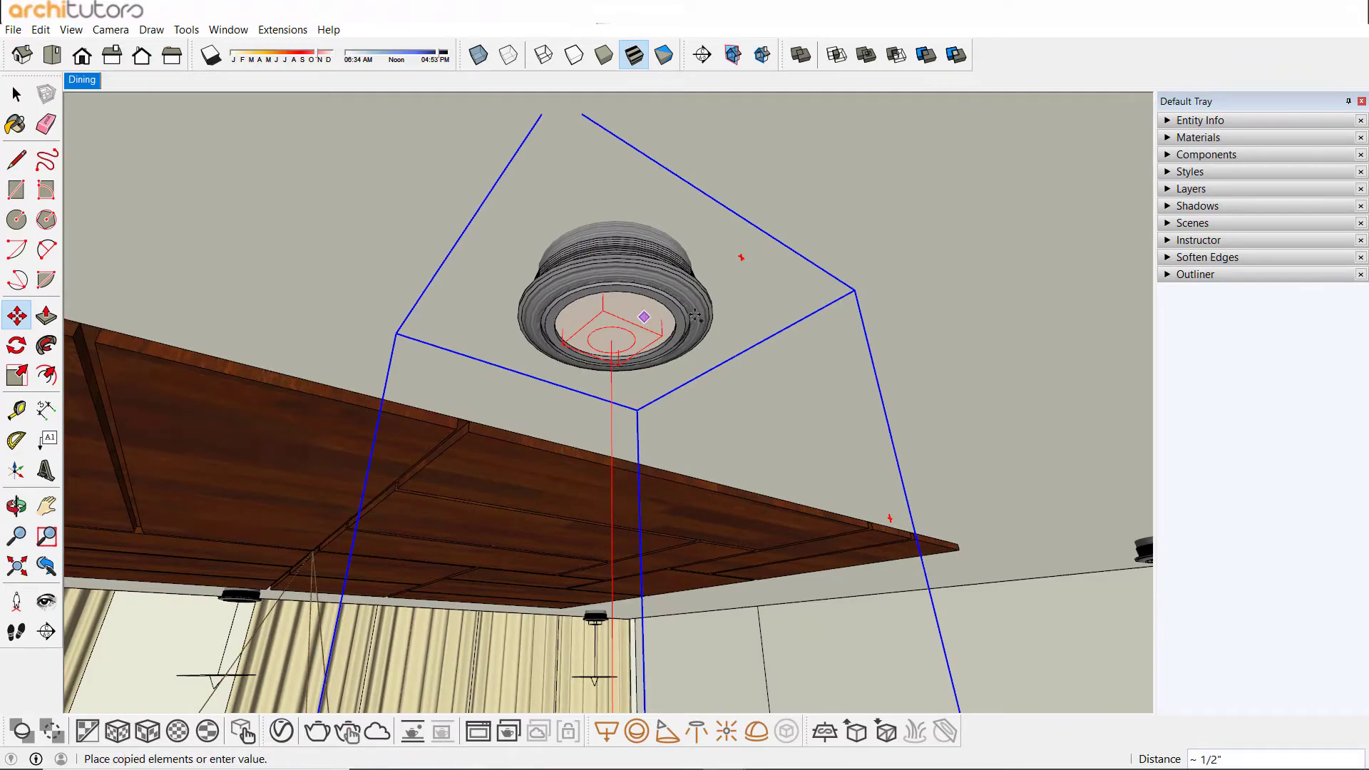
{"action": "scroll", "coordinate": [695, 315], "scroll_direction": "down", "scroll_amount": 3}
{"action": "scroll", "coordinate": [559, 297], "scroll_direction": "down", "scroll_amount": 2}
{"action": "middle_click_drag", "start_coordinate": [559, 297], "coordinate": [420, 285]}
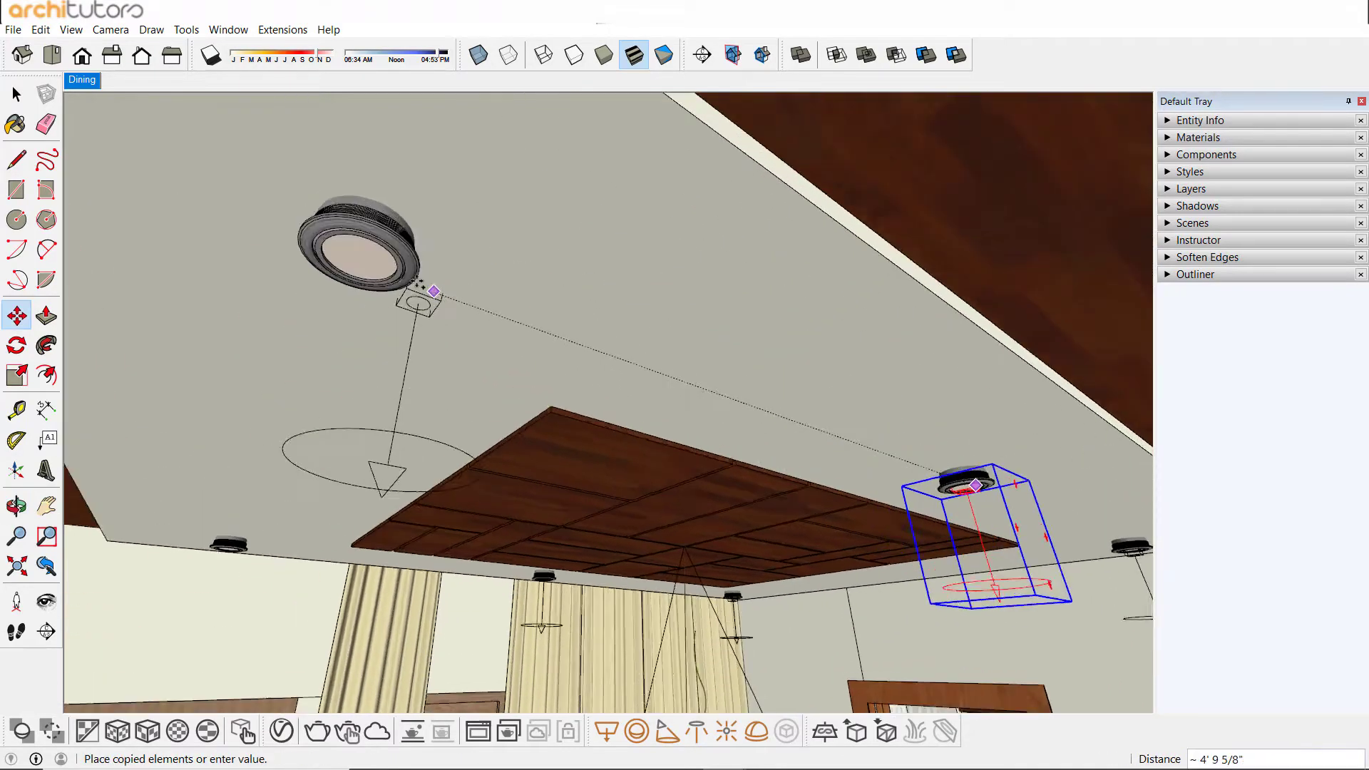
{"action": "scroll", "coordinate": [355, 249], "scroll_direction": "up", "scroll_amount": 2}
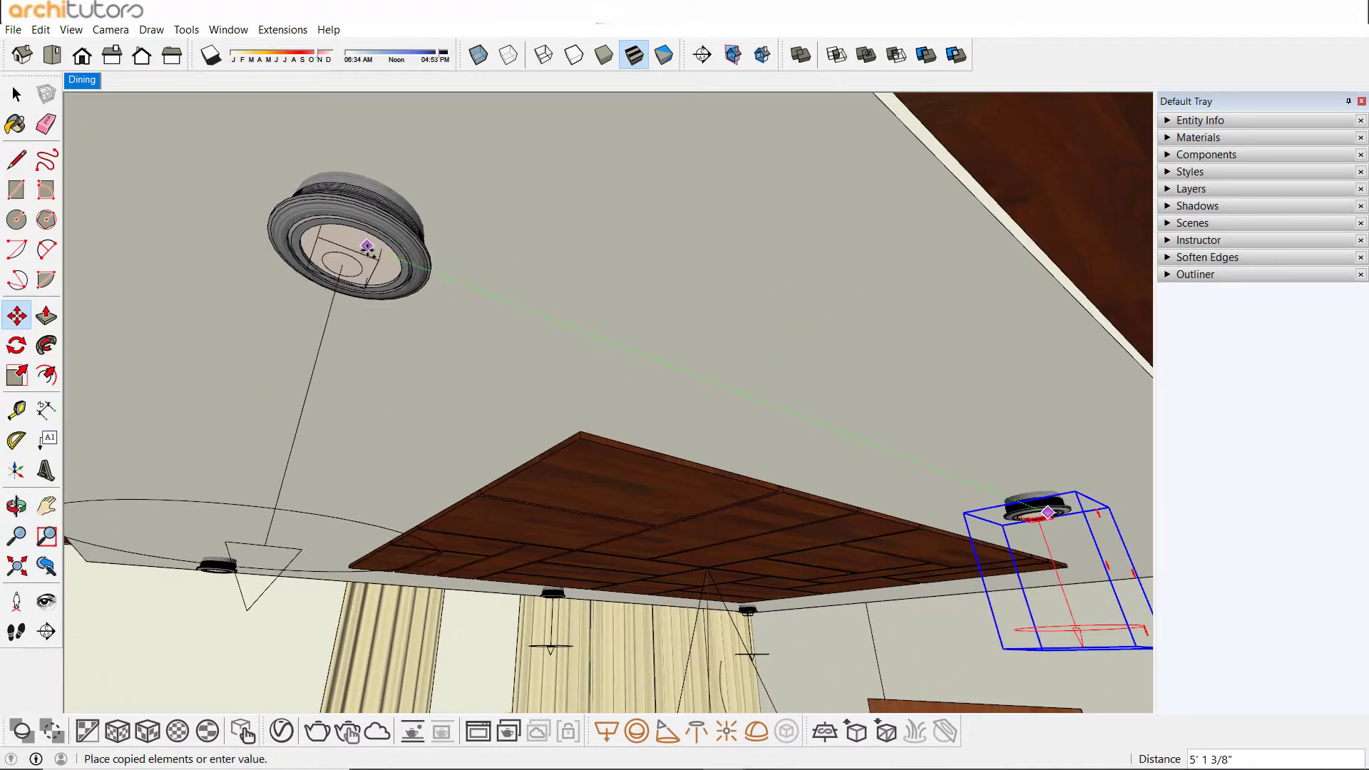
{"action": "left_click", "coordinate": [366, 250]}
{"action": "middle_click_drag", "start_coordinate": [367, 249], "coordinate": [816, 210]}
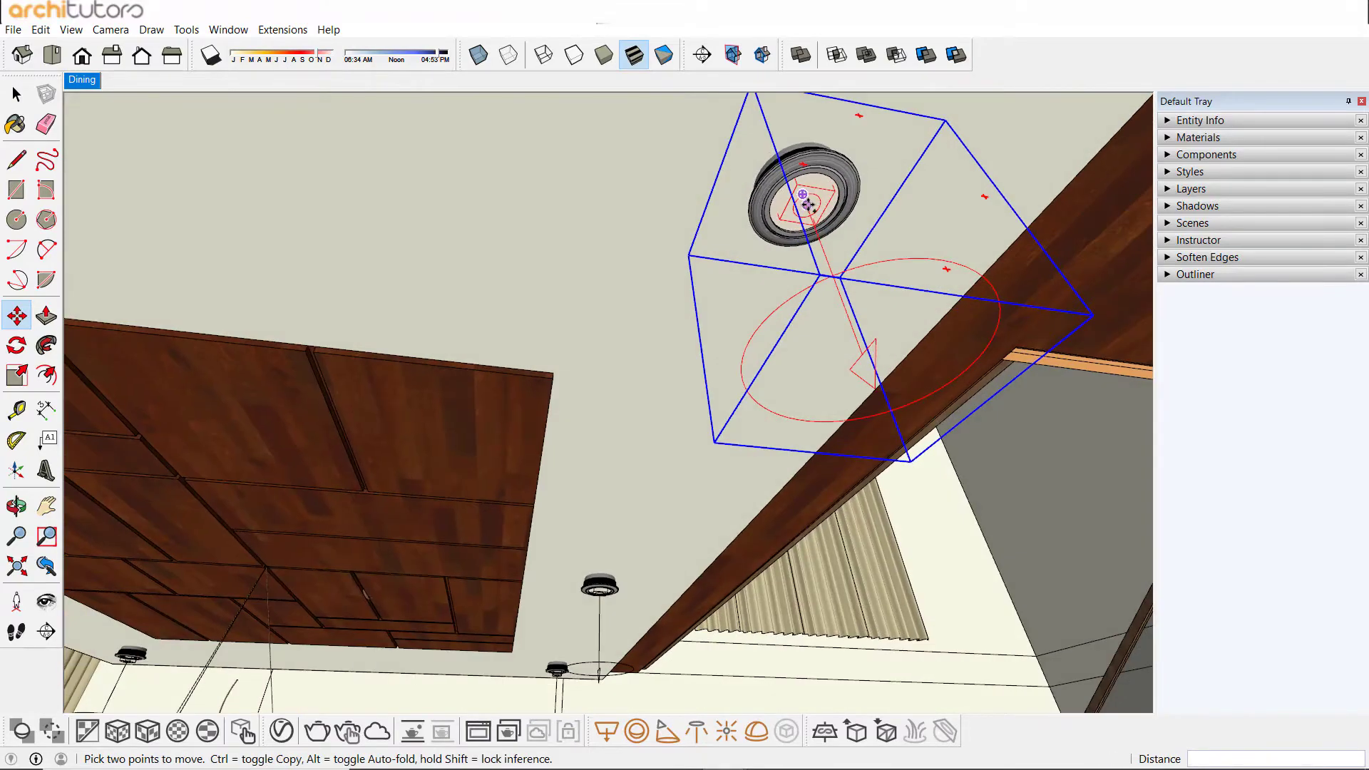
Ctrl-copy the IES light onto the downlight beside the curtains.
{"action": "left_click", "coordinate": [808, 205]}
{"action": "key", "text": "ctrl"}
{"action": "scroll", "coordinate": [807, 205], "scroll_direction": "down", "scroll_amount": 3}
{"action": "scroll", "coordinate": [315, 299], "scroll_direction": "down", "scroll_amount": 2}
{"action": "middle_click_drag", "start_coordinate": [370, 269], "coordinate": [738, 342]}
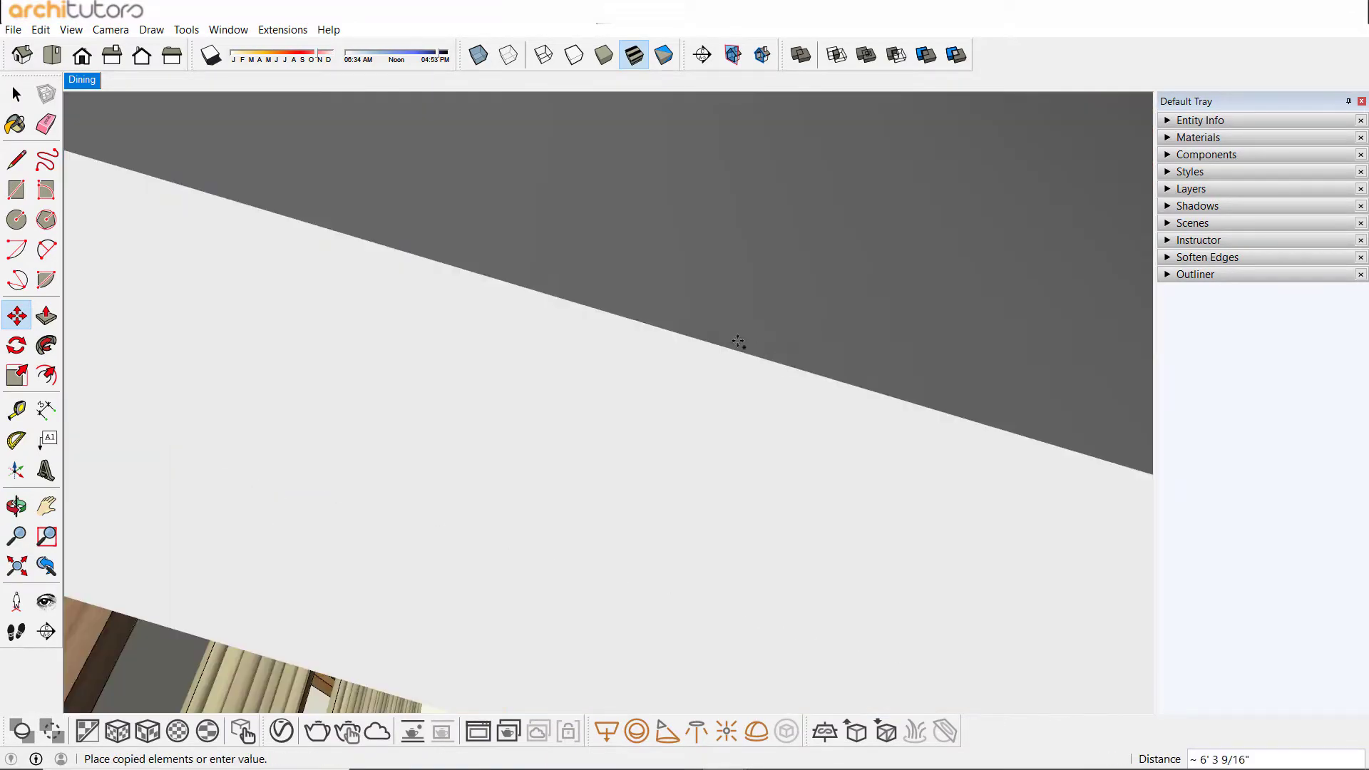
{"action": "left_click", "coordinate": [45, 566]}
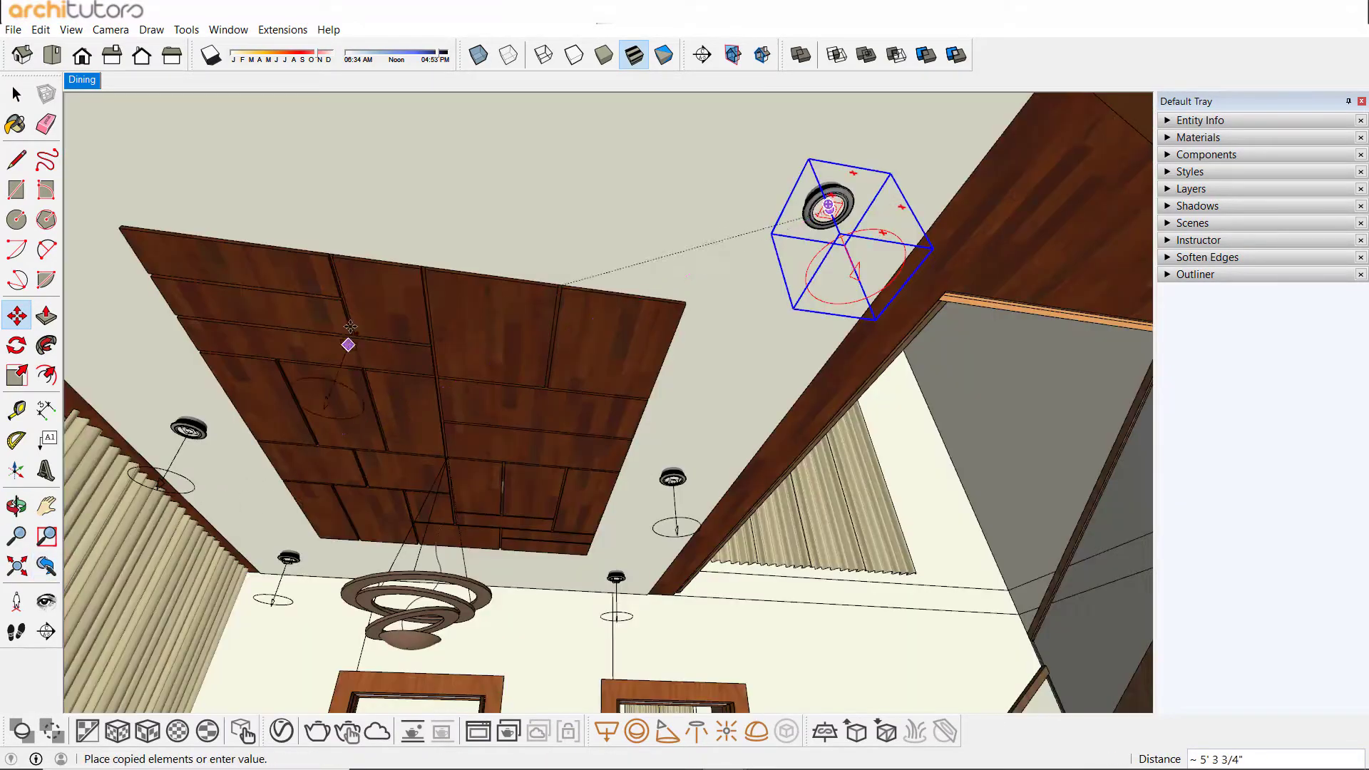
{"action": "middle_click_drag", "start_coordinate": [453, 358], "coordinate": [666, 392]}
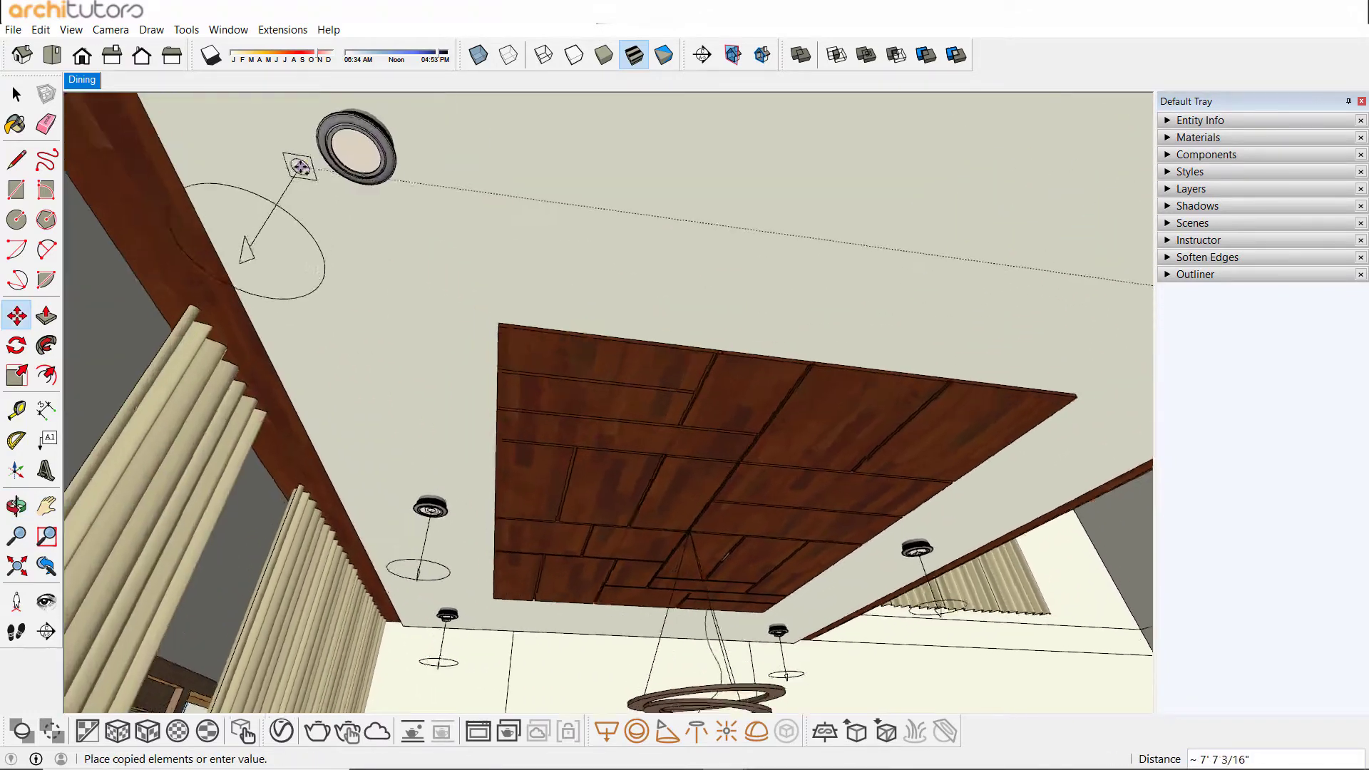
{"action": "scroll", "coordinate": [369, 156], "scroll_direction": "up", "scroll_amount": 3}
{"action": "scroll", "coordinate": [368, 156], "scroll_direction": "up", "scroll_amount": 2}
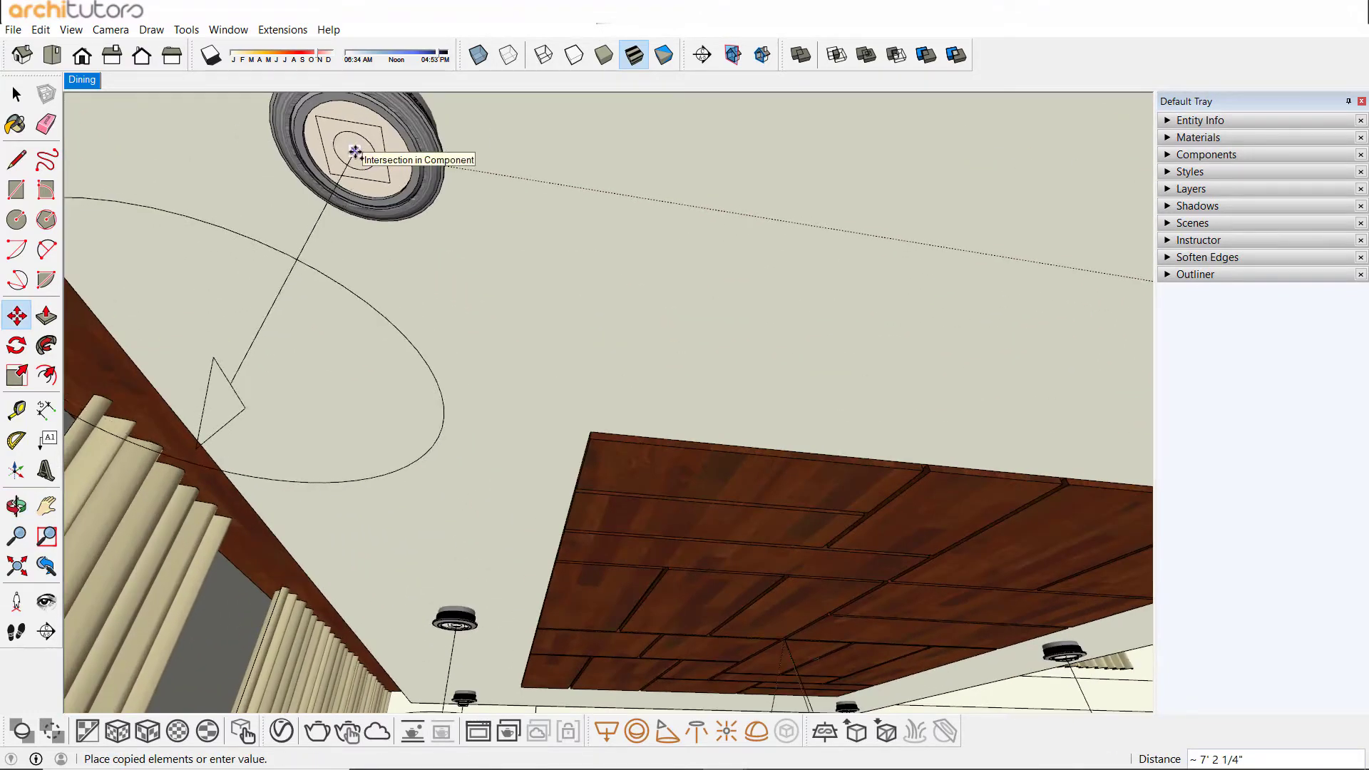
{"action": "left_click", "coordinate": [18, 318]}
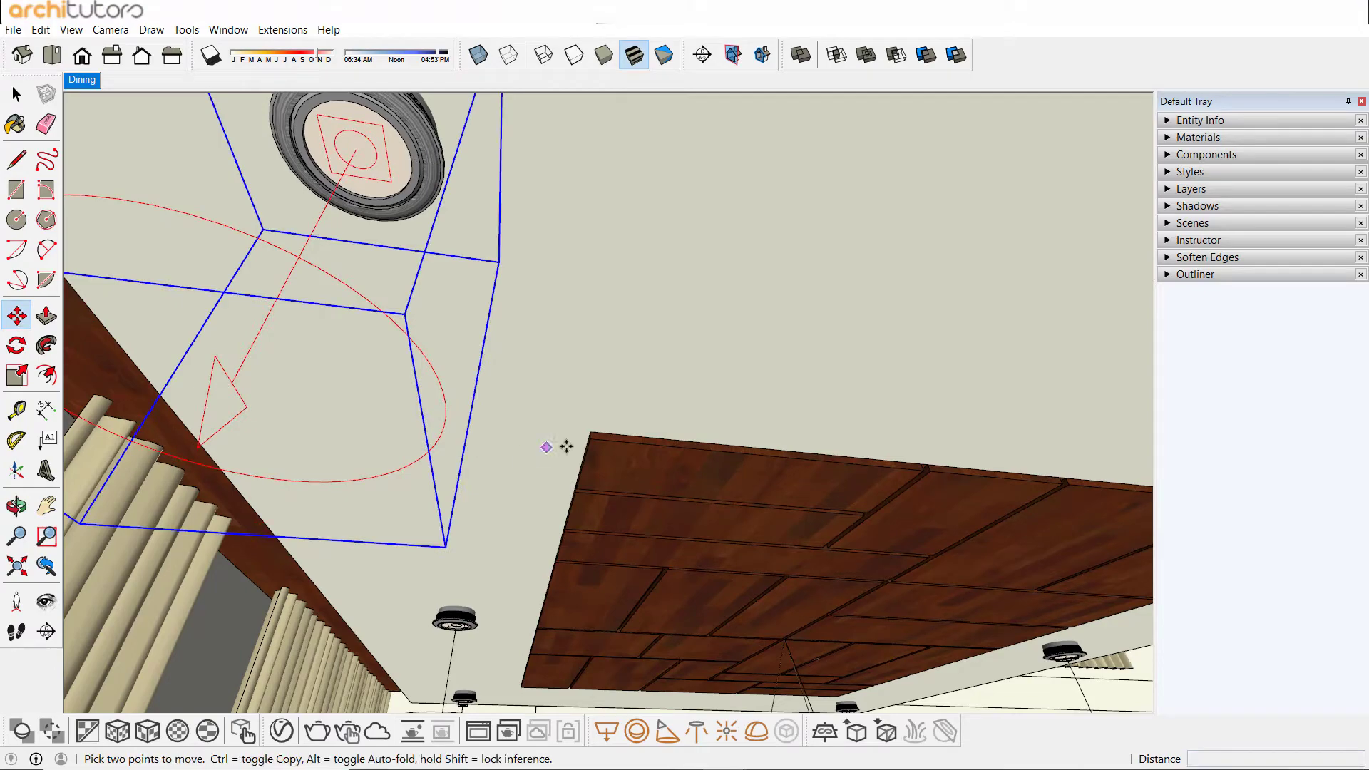
Check the new light's position with the Move tool, then cancel back to selection.
{"action": "scroll", "coordinate": [592, 431], "scroll_direction": "down", "scroll_amount": 2}
{"action": "middle_click_drag", "start_coordinate": [589, 437], "coordinate": [118, 271]}
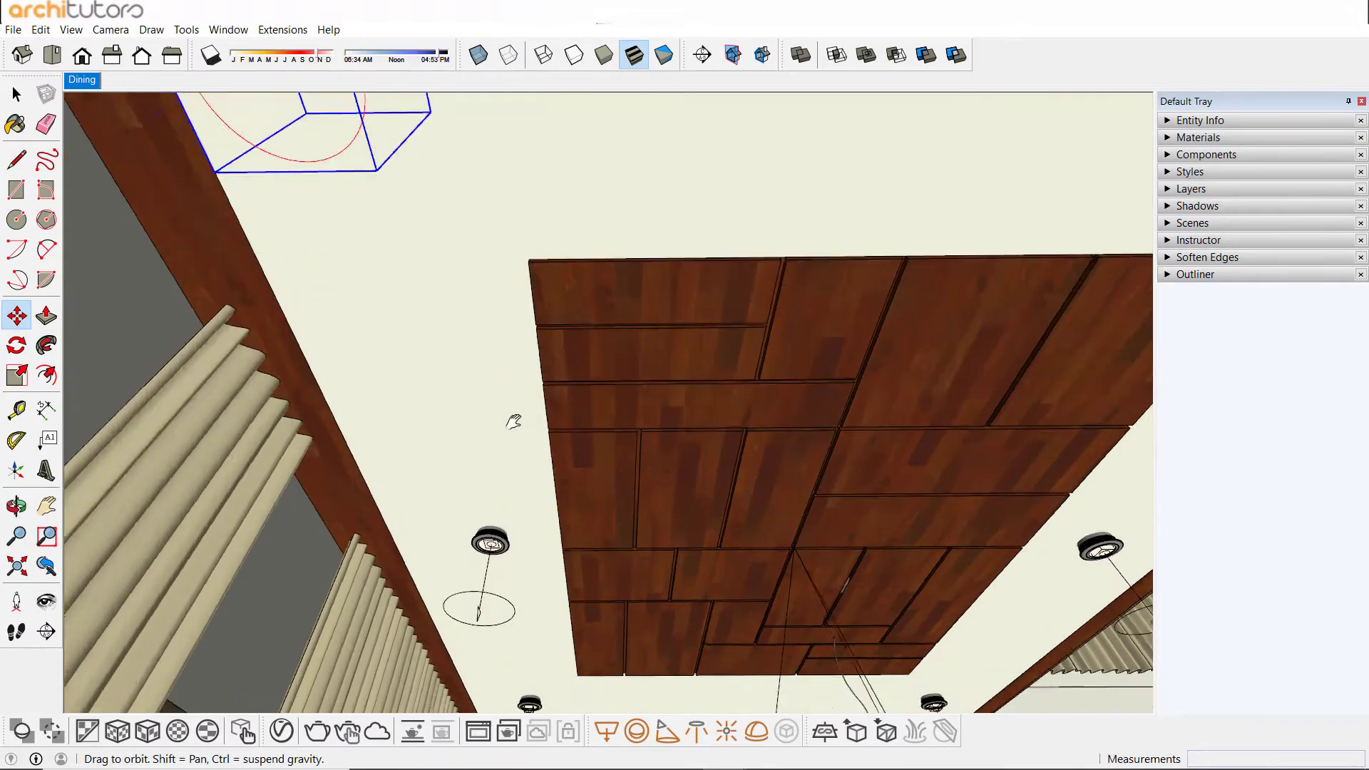
{"action": "key", "text": "space"}
{"action": "scroll", "coordinate": [495, 381], "scroll_direction": "up", "scroll_amount": 1}
{"action": "scroll", "coordinate": [495, 381], "scroll_direction": "up", "scroll_amount": 1}
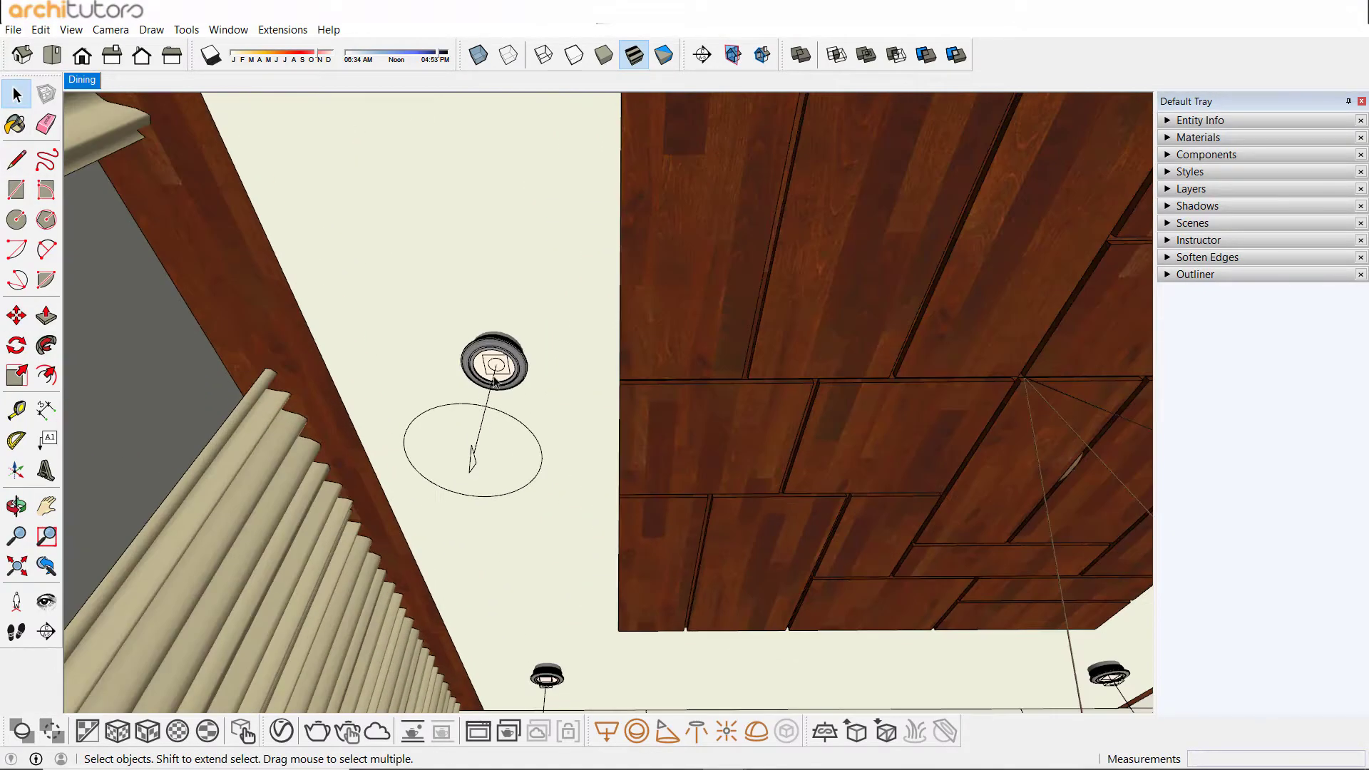
{"action": "mouse_move", "coordinate": [493, 386]}
{"action": "middle_mouse_down"}
{"action": "mouse_move", "coordinate": [708, 413]}
{"action": "mouse_move", "coordinate": [888, 547]}
{"action": "middle_mouse_up"}
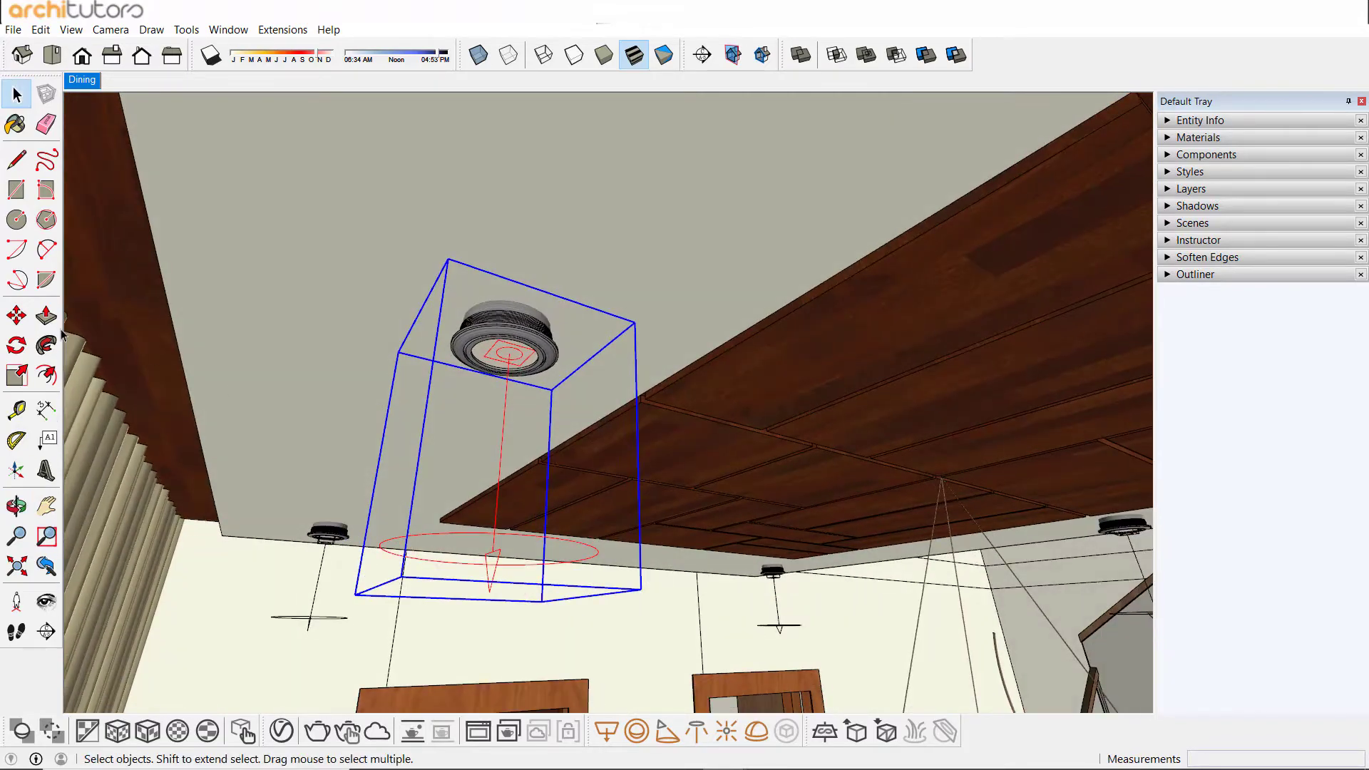
{"action": "key", "text": "m"}
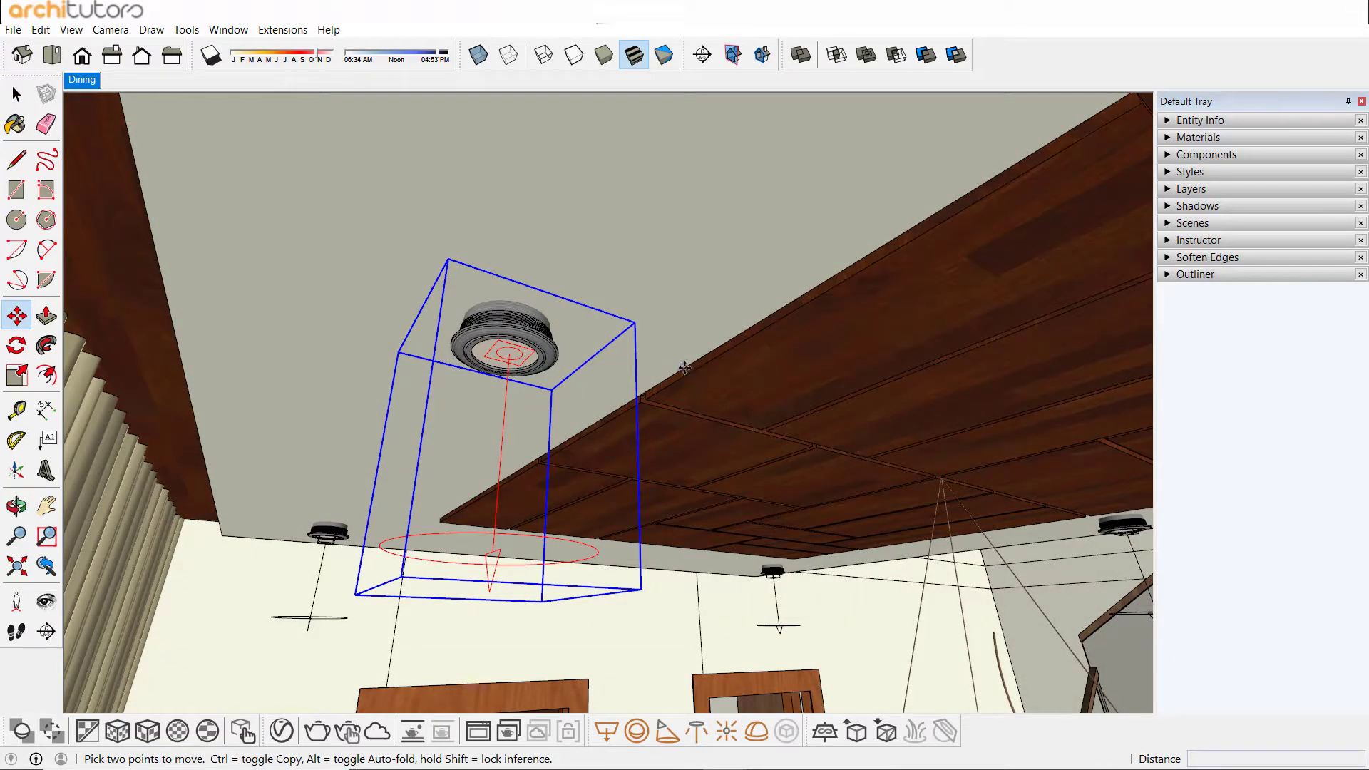
{"action": "left_click", "coordinate": [685, 368]}
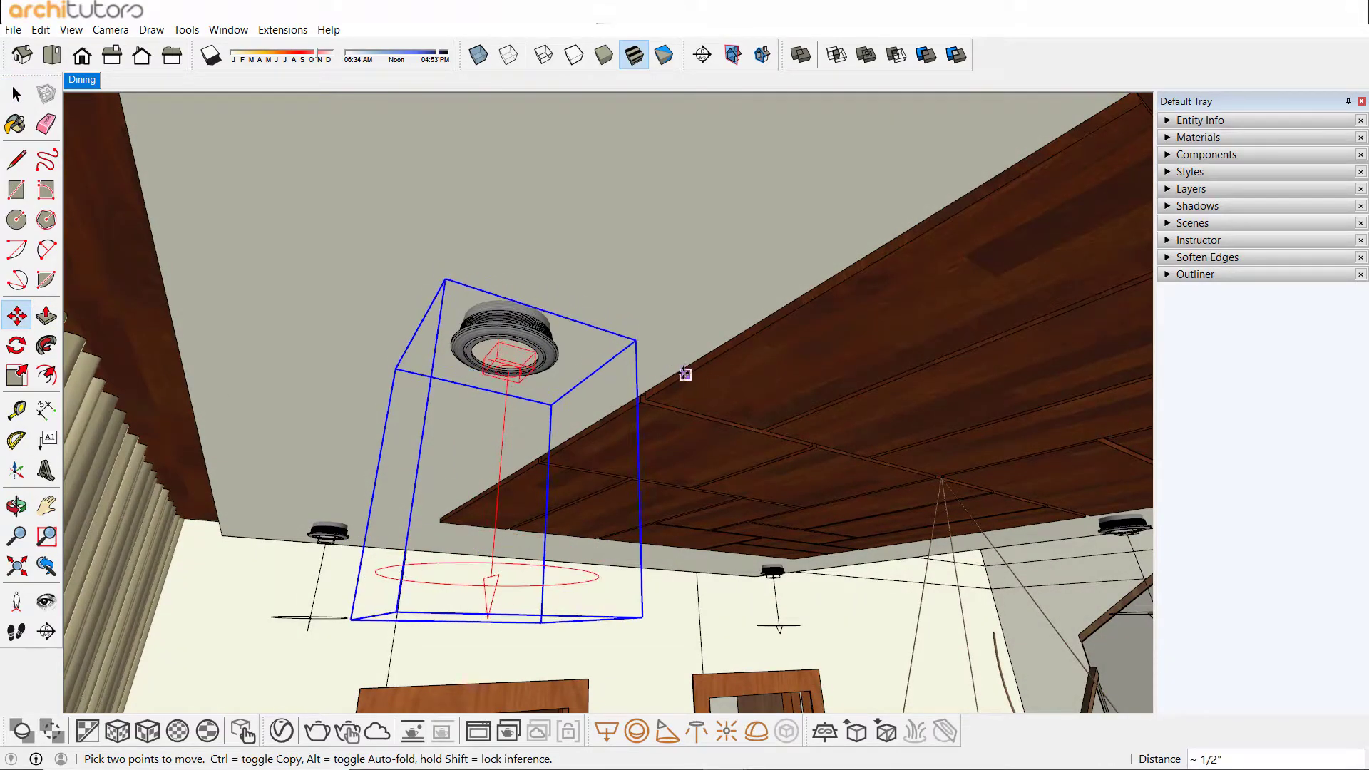
{"action": "middle_click_drag", "start_coordinate": [657, 382], "coordinate": [111, 212]}
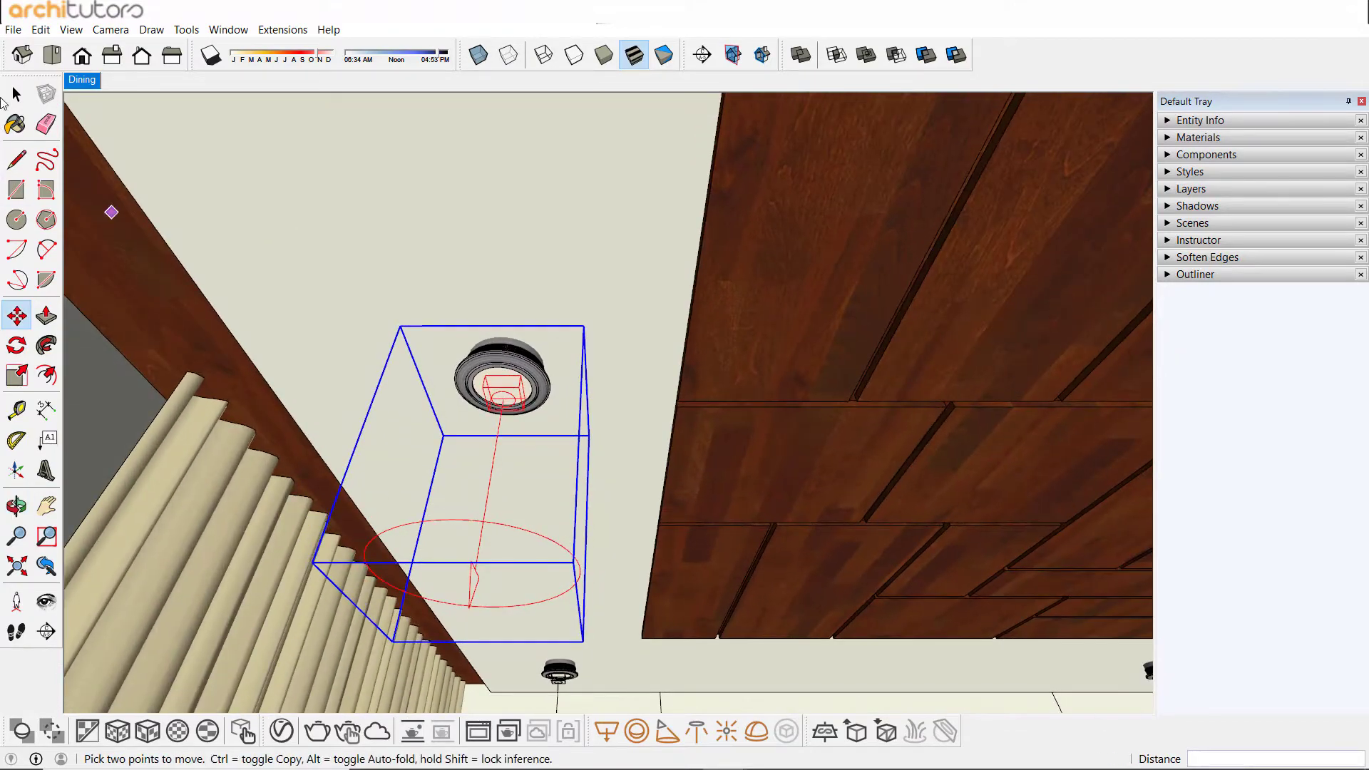
{"action": "left_click", "coordinate": [13, 92]}
{"action": "mouse_move", "coordinate": [626, 367]}
{"action": "middle_mouse_down"}
{"action": "mouse_move", "coordinate": [345, 321]}
{"action": "mouse_move", "coordinate": [464, 275]}
{"action": "mouse_move", "coordinate": [708, 307]}
{"action": "mouse_move", "coordinate": [792, 400]}
{"action": "mouse_move", "coordinate": [755, 271]}
{"action": "middle_mouse_up"}
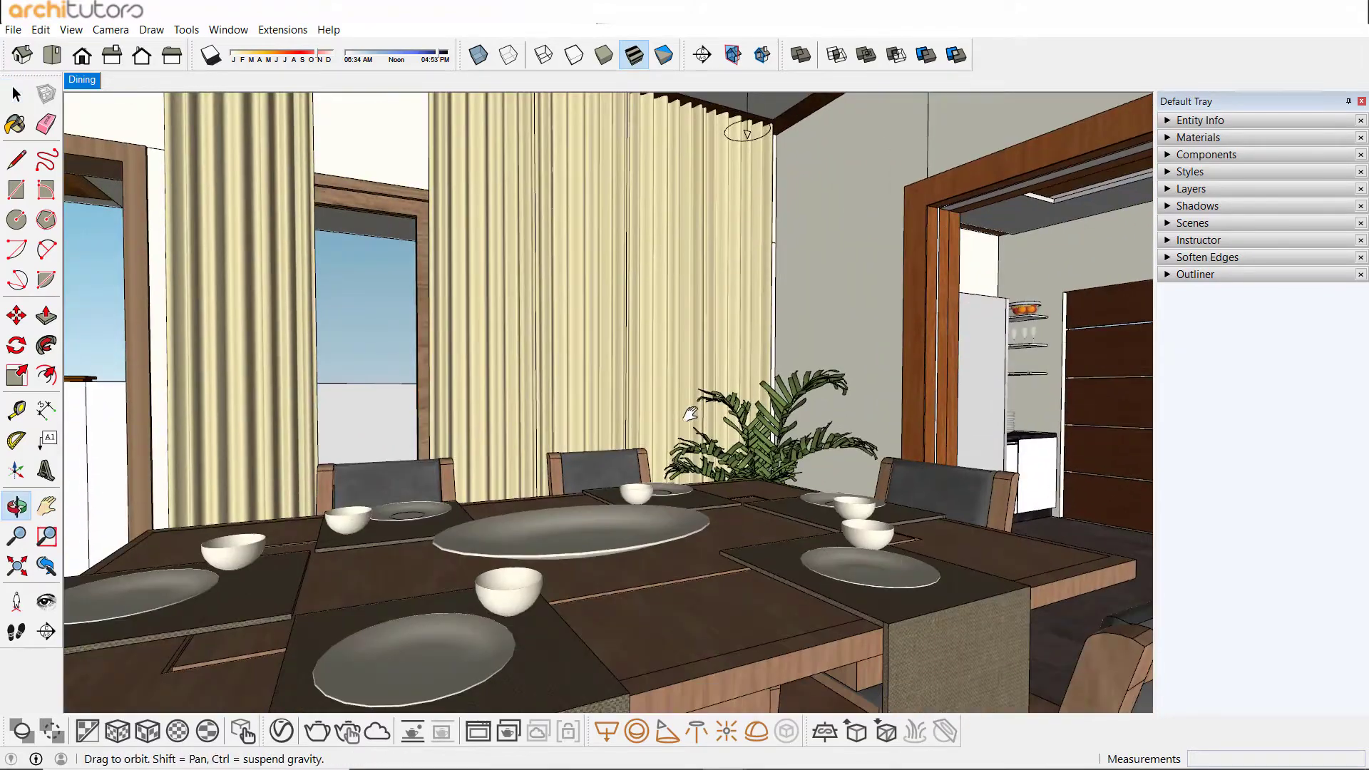
Enable the IES Light's 1700 lm intensity override in the V-Ray Asset Editor, then minimize it.
{"action": "middle_click_drag", "start_coordinate": [770, 144], "coordinate": [748, 321]}
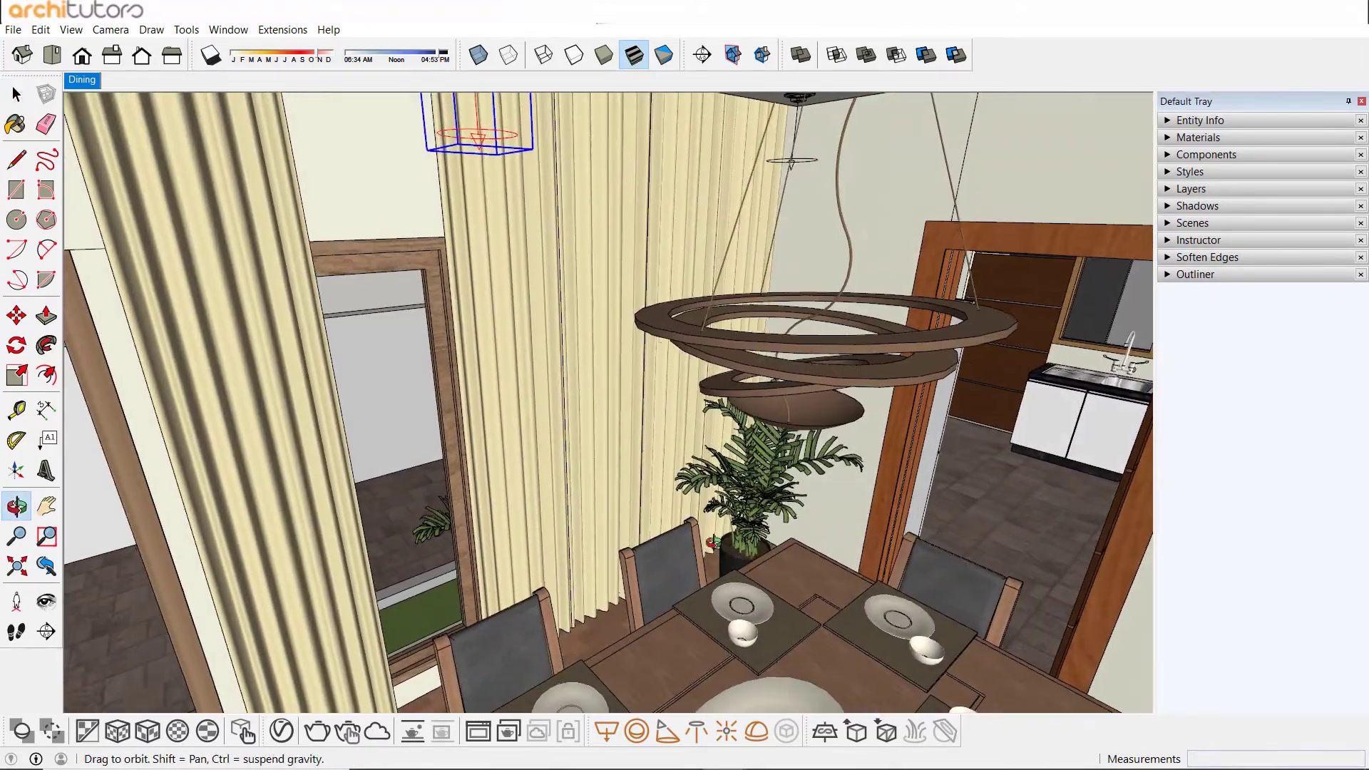
{"action": "left_click", "coordinate": [291, 727]}
{"action": "left_click_drag", "start_coordinate": [1181, 40], "coordinate": [709, 50]}
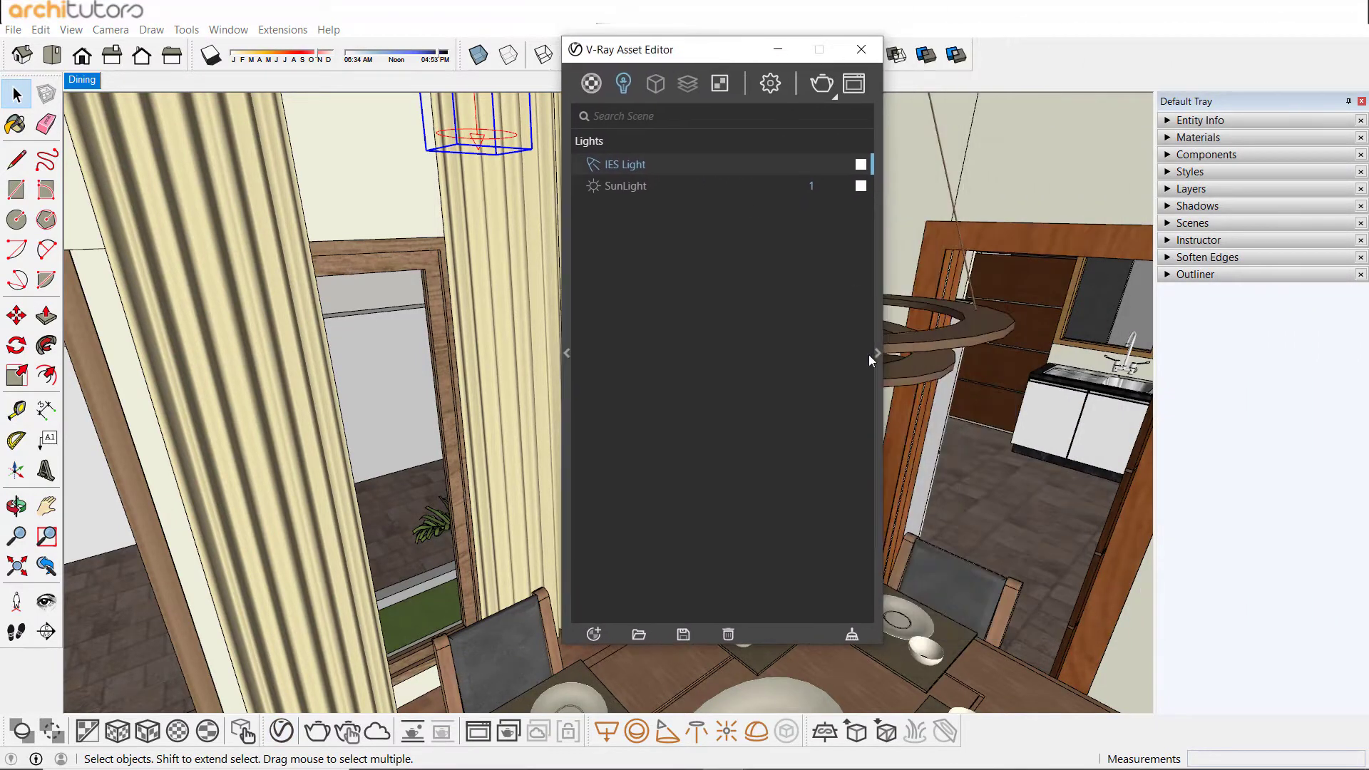
{"action": "left_click", "coordinate": [879, 355]}
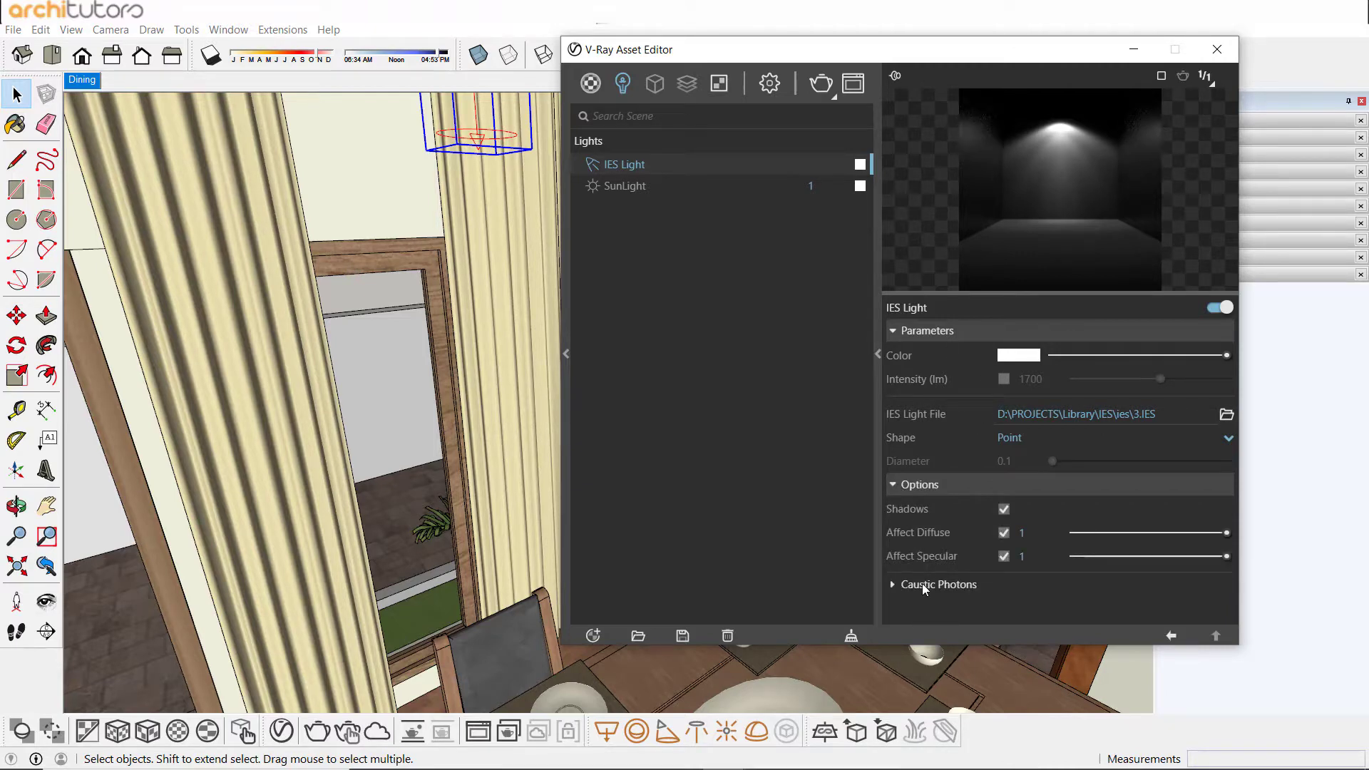
{"action": "left_click", "coordinate": [897, 477]}
{"action": "left_click", "coordinate": [1004, 379]}
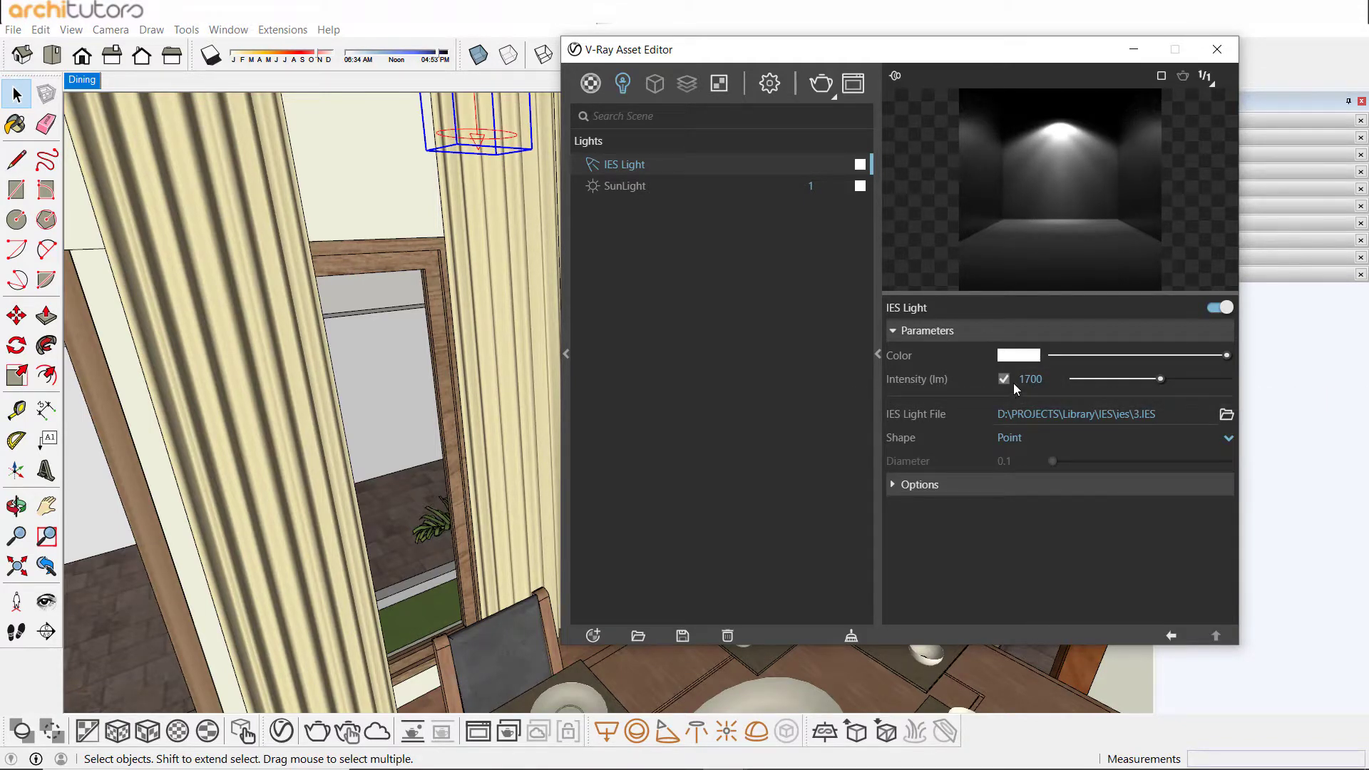
{"action": "left_click", "coordinate": [1133, 49]}
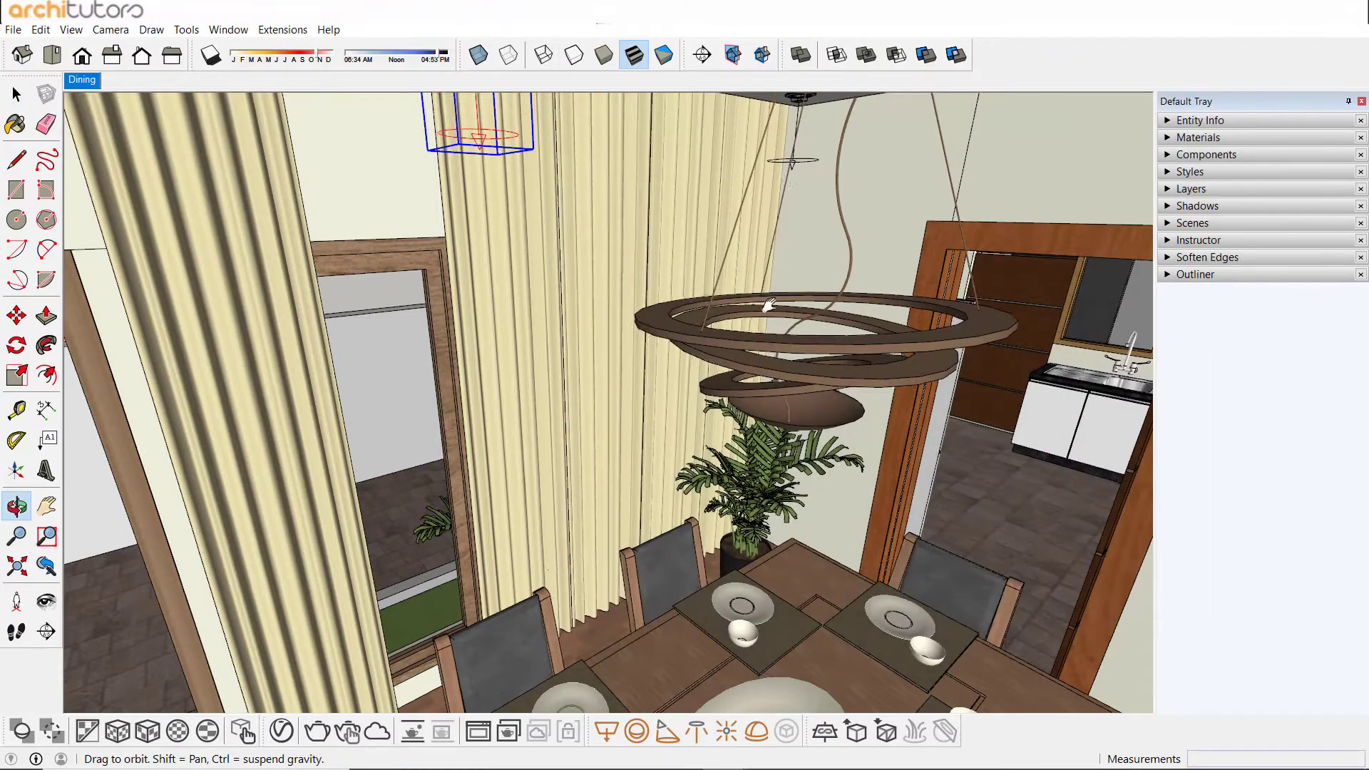
Orbit lower and closer for a clear view of the dining table and chandelier.
{"action": "mouse_move", "coordinate": [713, 399]}
{"action": "middle_mouse_down"}
{"action": "mouse_move", "coordinate": [705, 421]}
{"action": "mouse_move", "coordinate": [761, 408]}
{"action": "mouse_move", "coordinate": [774, 677]}
{"action": "middle_mouse_up"}
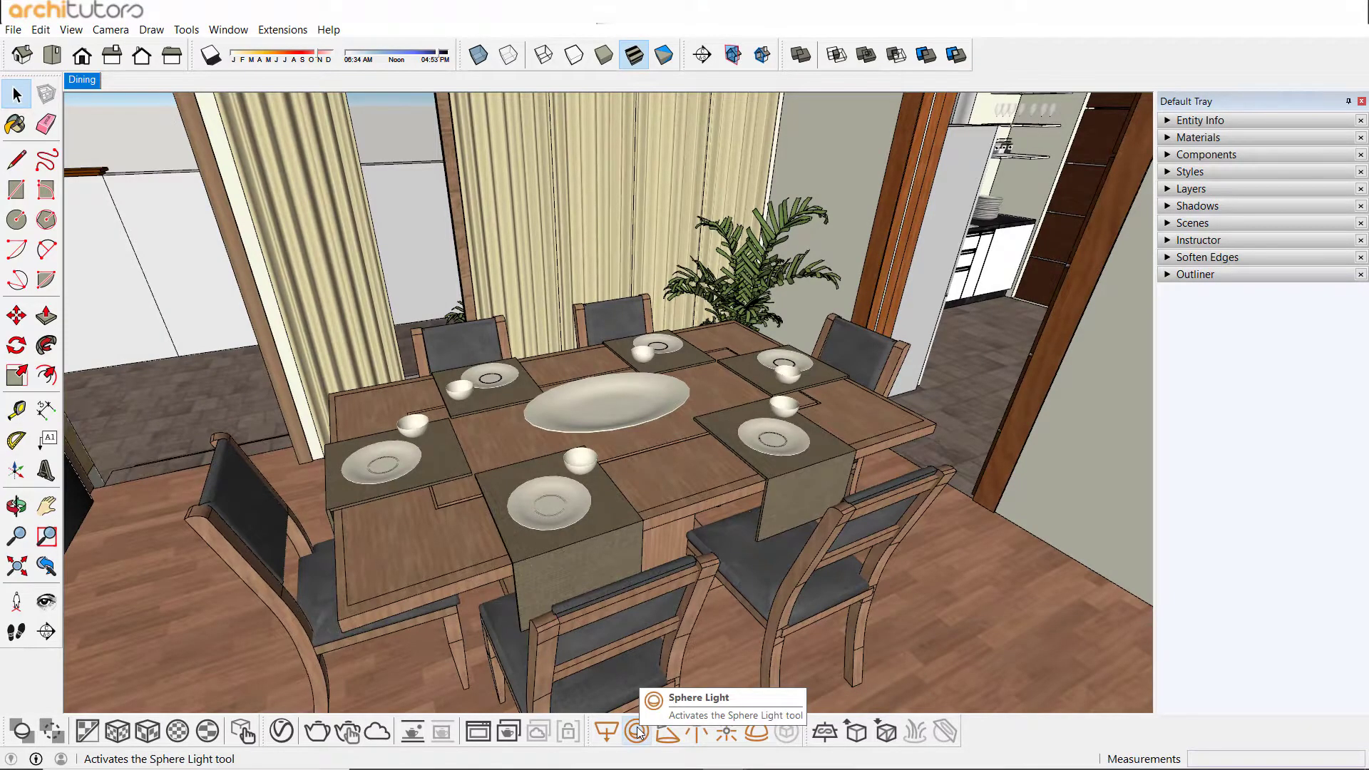
{"action": "mouse_move", "coordinate": [642, 513]}
{"action": "middle_mouse_down"}
{"action": "mouse_move", "coordinate": [685, 438]}
{"action": "mouse_move", "coordinate": [706, 523]}
{"action": "middle_mouse_up"}
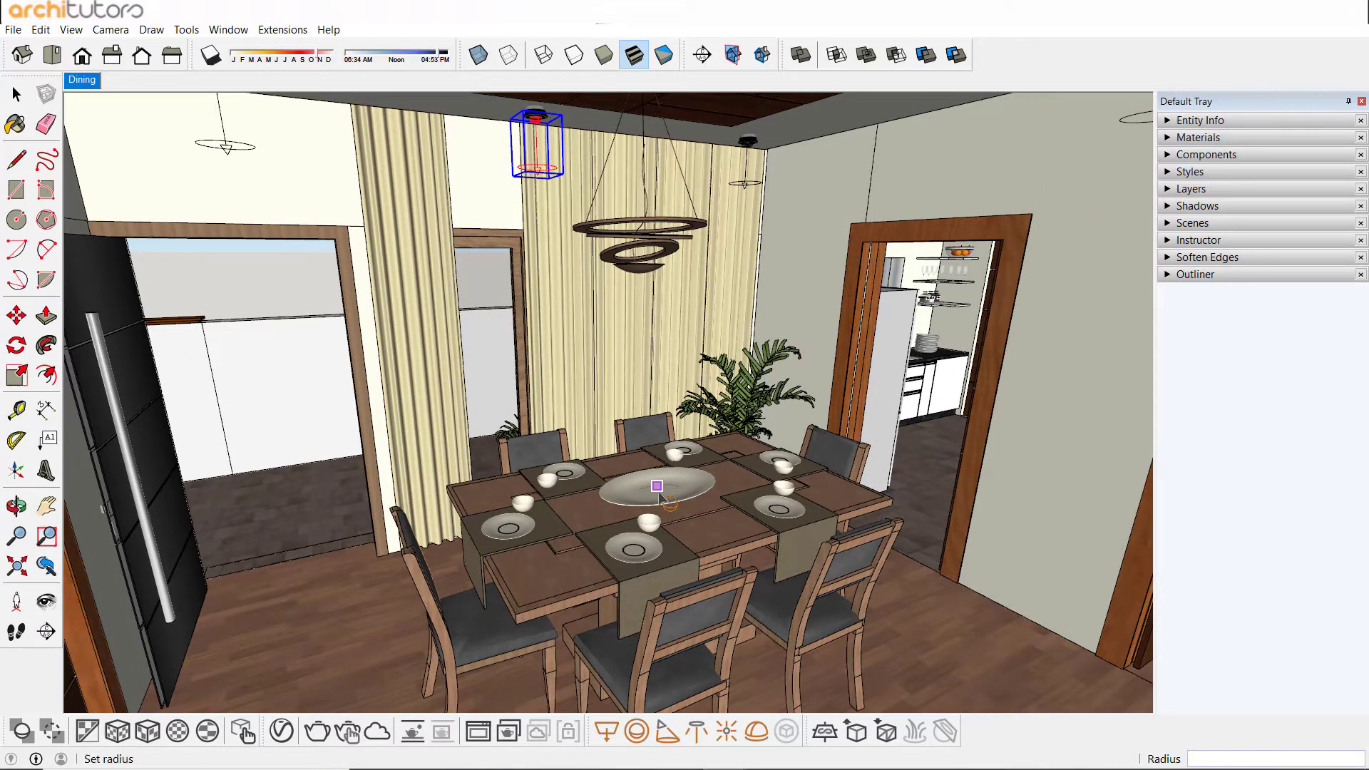
{"action": "mouse_move", "coordinate": [656, 487]}
{"action": "middle_mouse_down"}
{"action": "mouse_move", "coordinate": [613, 497]}
{"action": "mouse_move", "coordinate": [809, 506]}
{"action": "middle_mouse_up"}
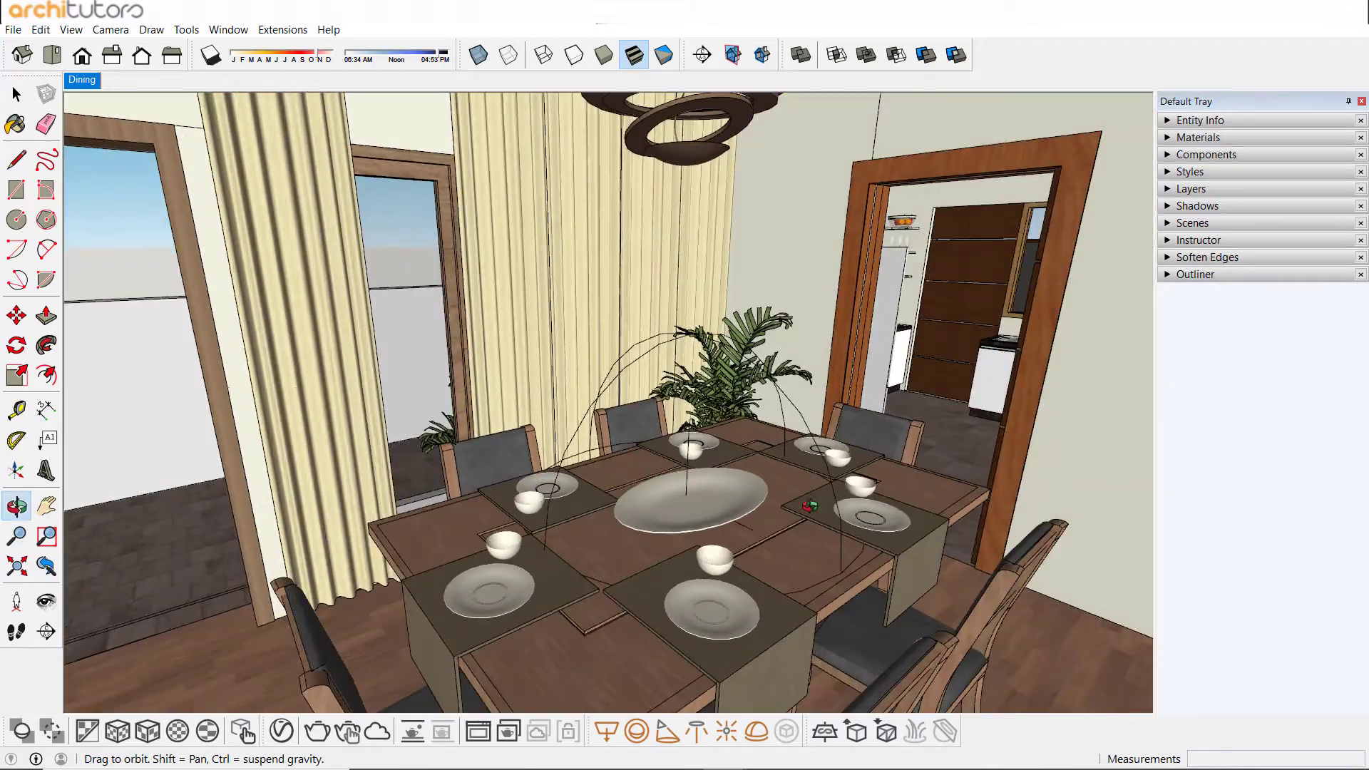
{"action": "left_click", "coordinate": [16, 314]}
{"action": "middle_click_drag", "start_coordinate": [499, 463], "coordinate": [693, 472]}
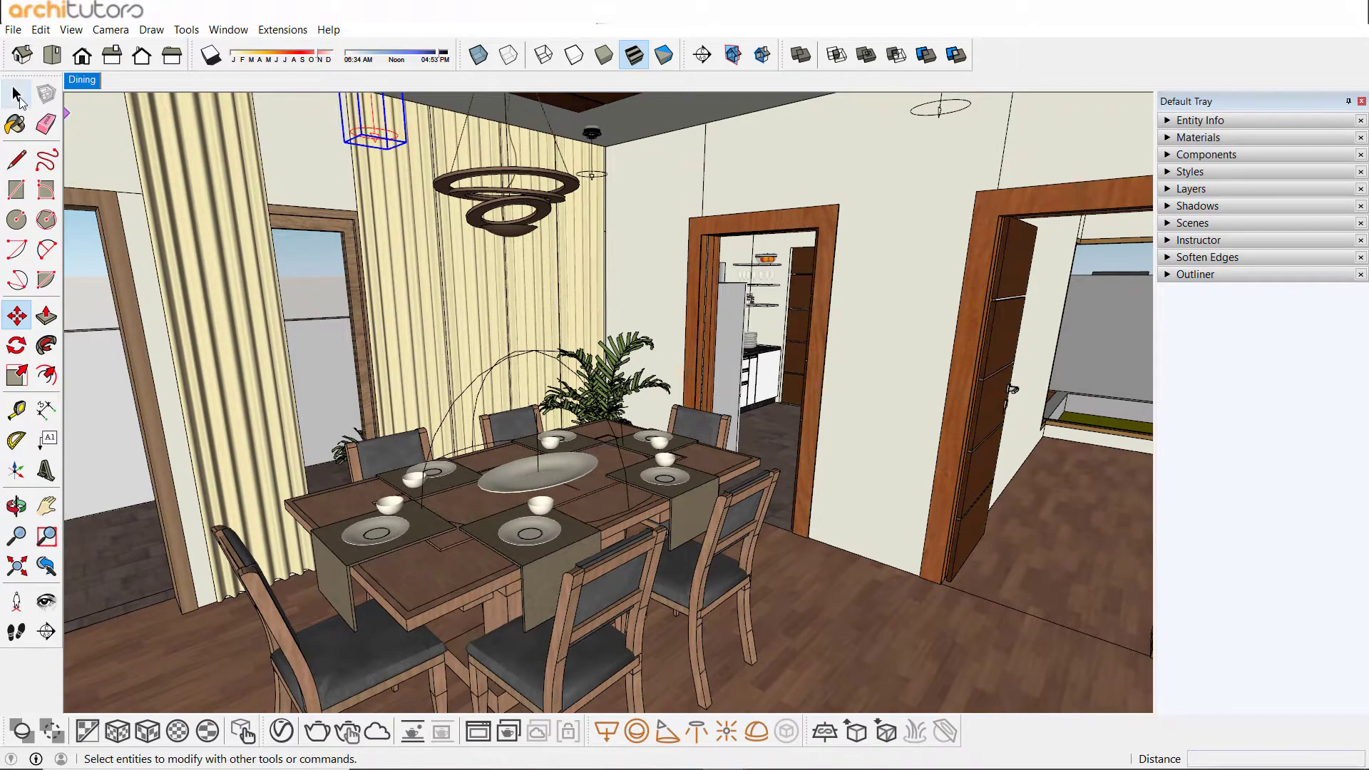
{"action": "left_click", "coordinate": [14, 91]}
Raise the sphere light into the spiral chandelier above the table.
{"action": "left_click", "coordinate": [494, 370]}
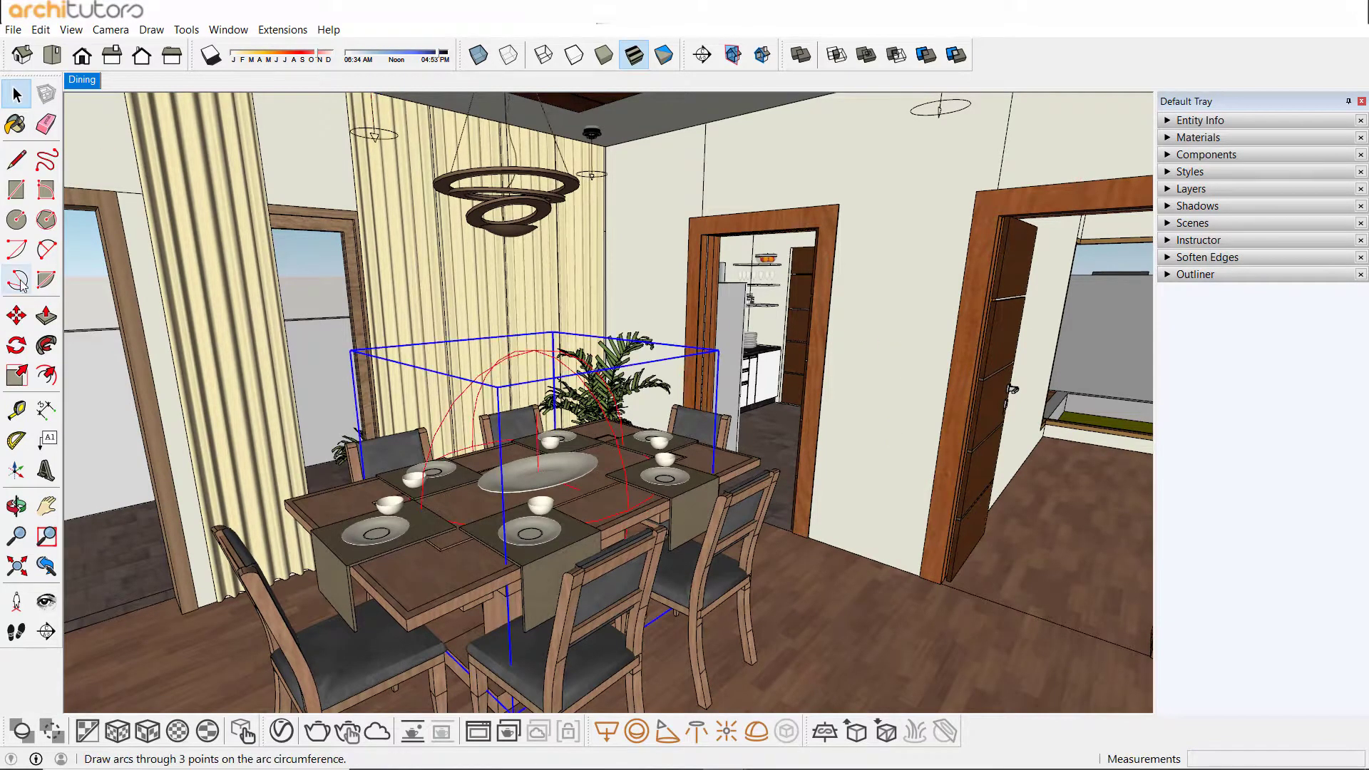
{"action": "left_click", "coordinate": [886, 400]}
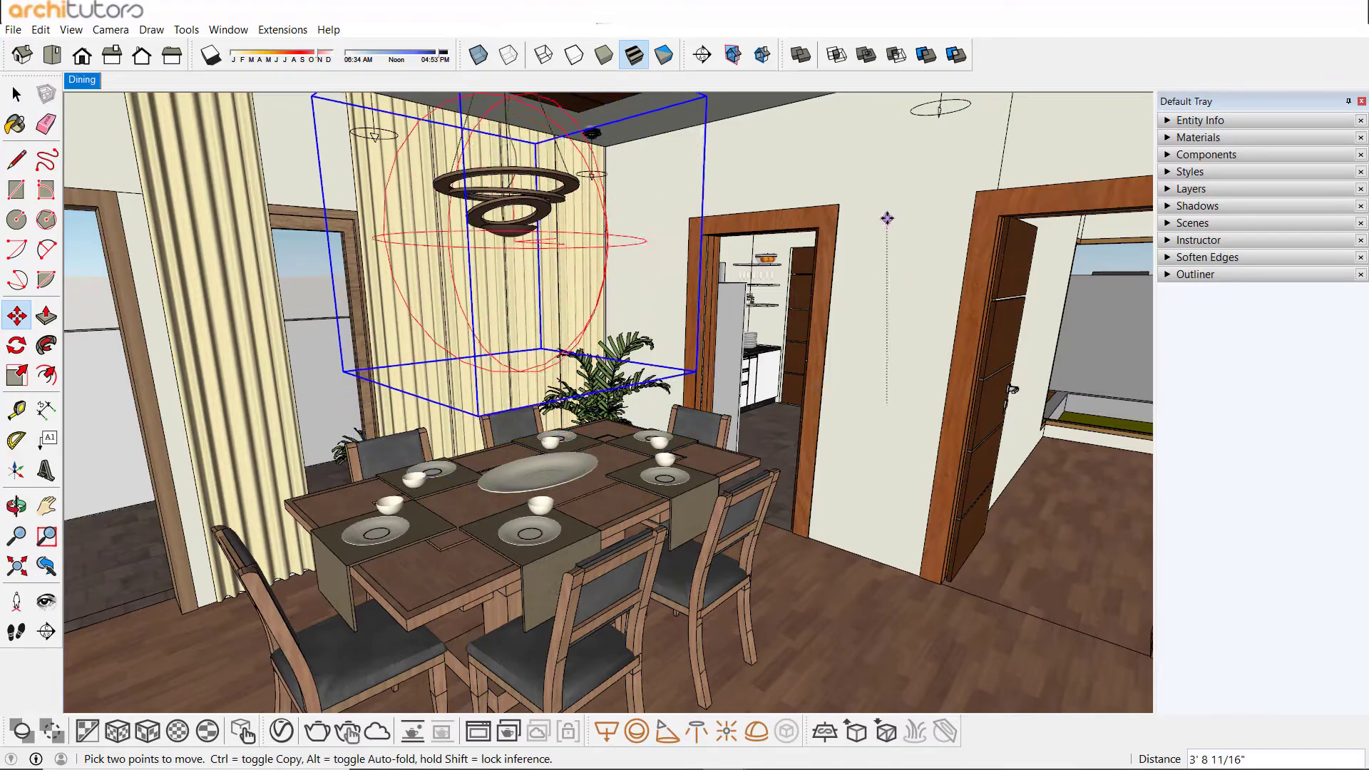
{"action": "mouse_move", "coordinate": [891, 214]}
{"action": "middle_mouse_down"}
{"action": "mouse_move", "coordinate": [706, 354]}
{"action": "mouse_move", "coordinate": [542, 513]}
{"action": "middle_mouse_up"}
{"action": "scroll", "coordinate": [520, 527], "scroll_direction": "up", "scroll_amount": 3}
{"action": "scroll", "coordinate": [514, 536], "scroll_direction": "up", "scroll_amount": 3}
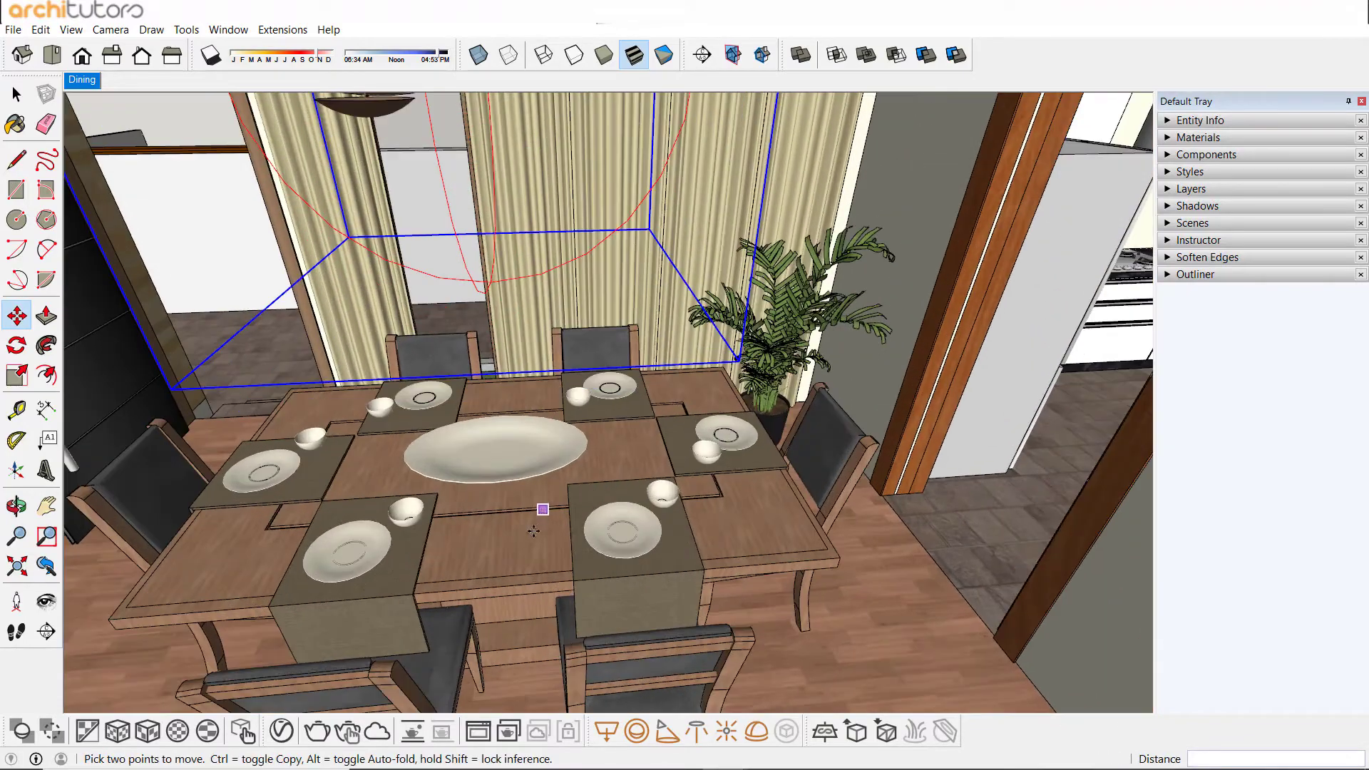
{"action": "mouse_move", "coordinate": [529, 498]}
{"action": "middle_mouse_down"}
{"action": "mouse_move", "coordinate": [592, 576]}
{"action": "mouse_move", "coordinate": [974, 638]}
{"action": "middle_mouse_up"}
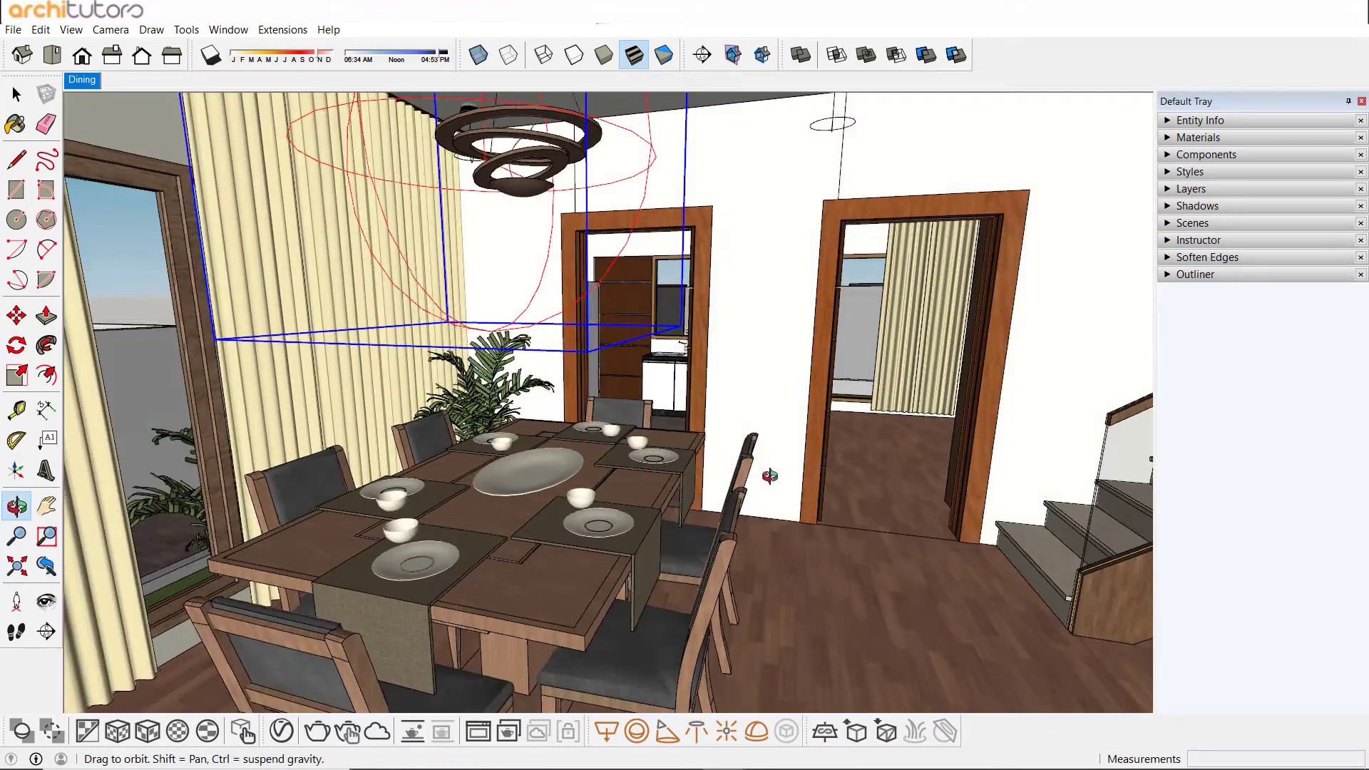
{"action": "middle_click_drag", "start_coordinate": [974, 638], "coordinate": [784, 497]}
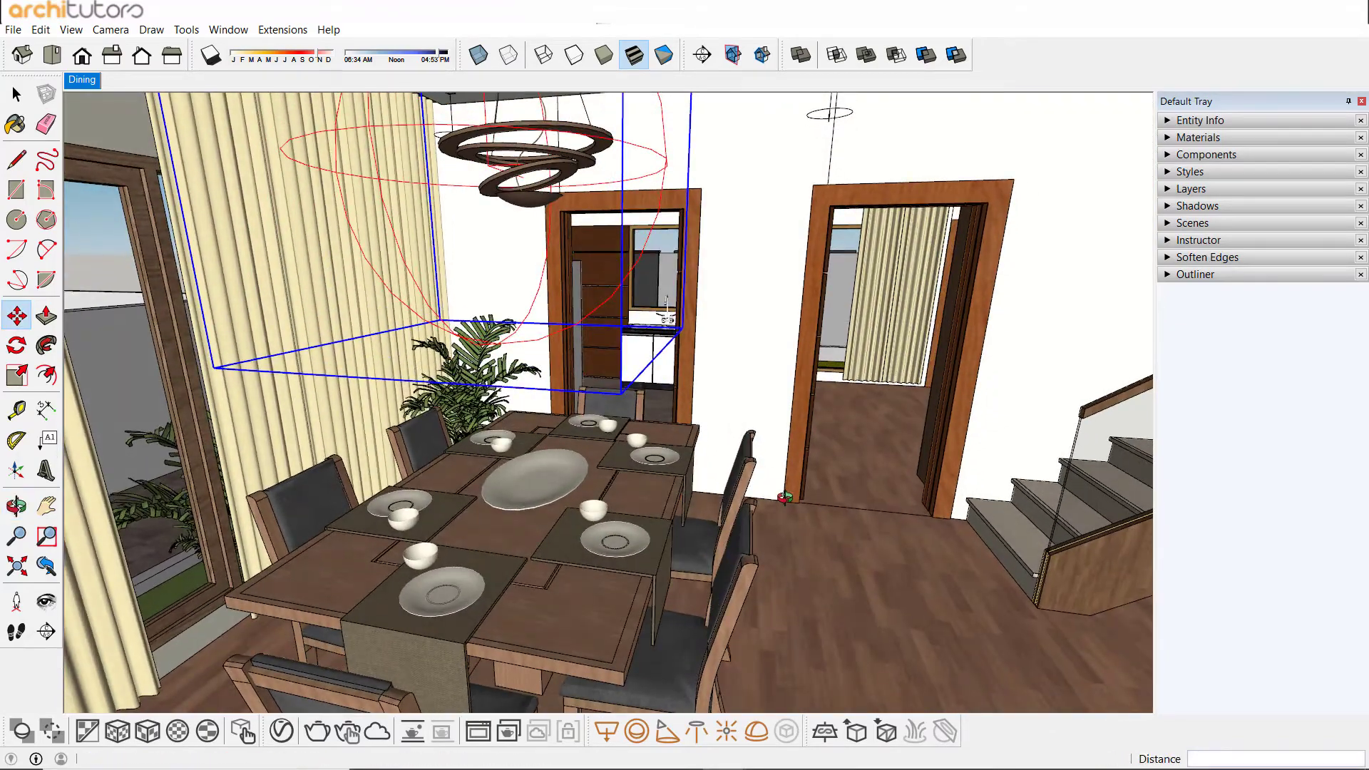
{"action": "left_click", "coordinate": [17, 94]}
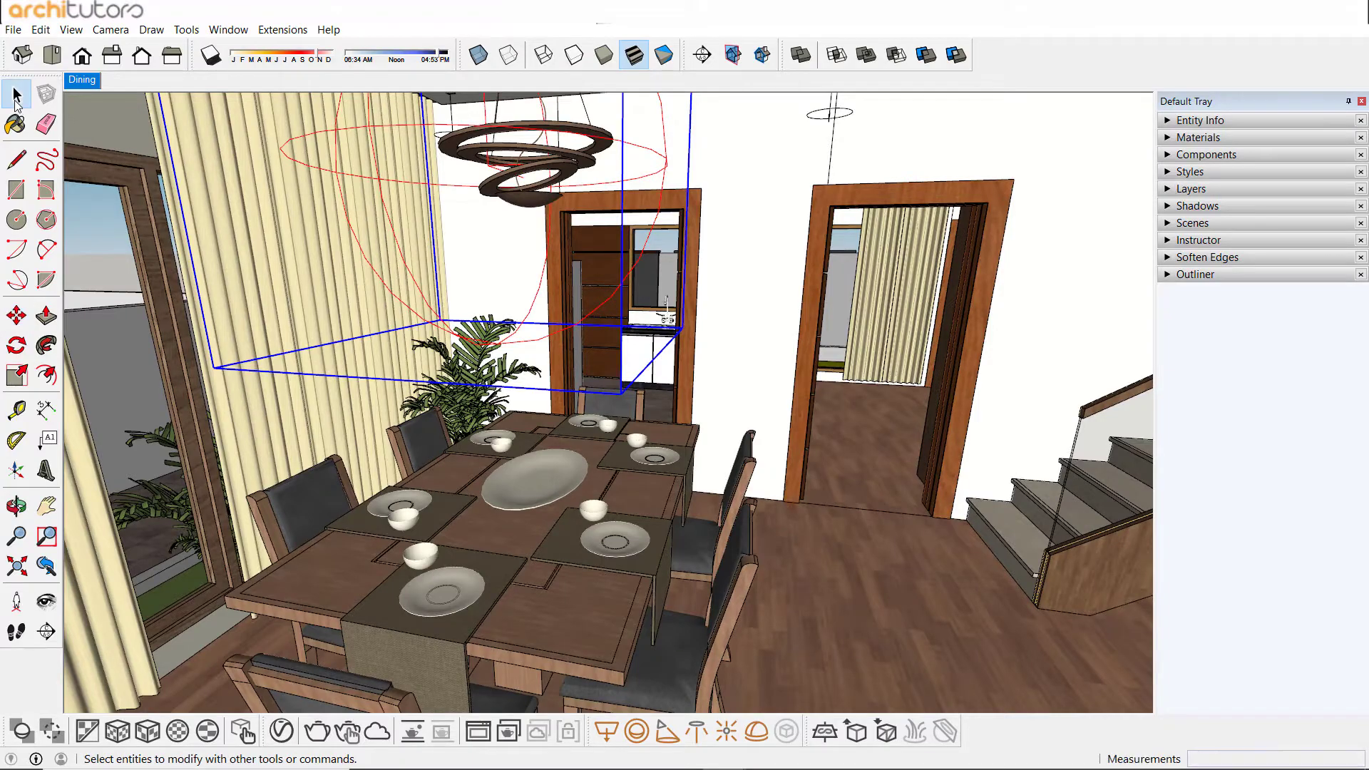
Draw a thin V-Ray rectangle strip light along the ceiling soffit edge.
{"action": "mouse_move", "coordinate": [736, 420]}
{"action": "middle_mouse_down"}
{"action": "mouse_move", "coordinate": [554, 430]}
{"action": "mouse_move", "coordinate": [794, 412]}
{"action": "mouse_move", "coordinate": [638, 308]}
{"action": "mouse_move", "coordinate": [596, 159]}
{"action": "mouse_move", "coordinate": [590, 192]}
{"action": "mouse_move", "coordinate": [653, 116]}
{"action": "mouse_move", "coordinate": [709, 222]}
{"action": "mouse_move", "coordinate": [406, 232]}
{"action": "mouse_move", "coordinate": [589, 278]}
{"action": "middle_mouse_up"}
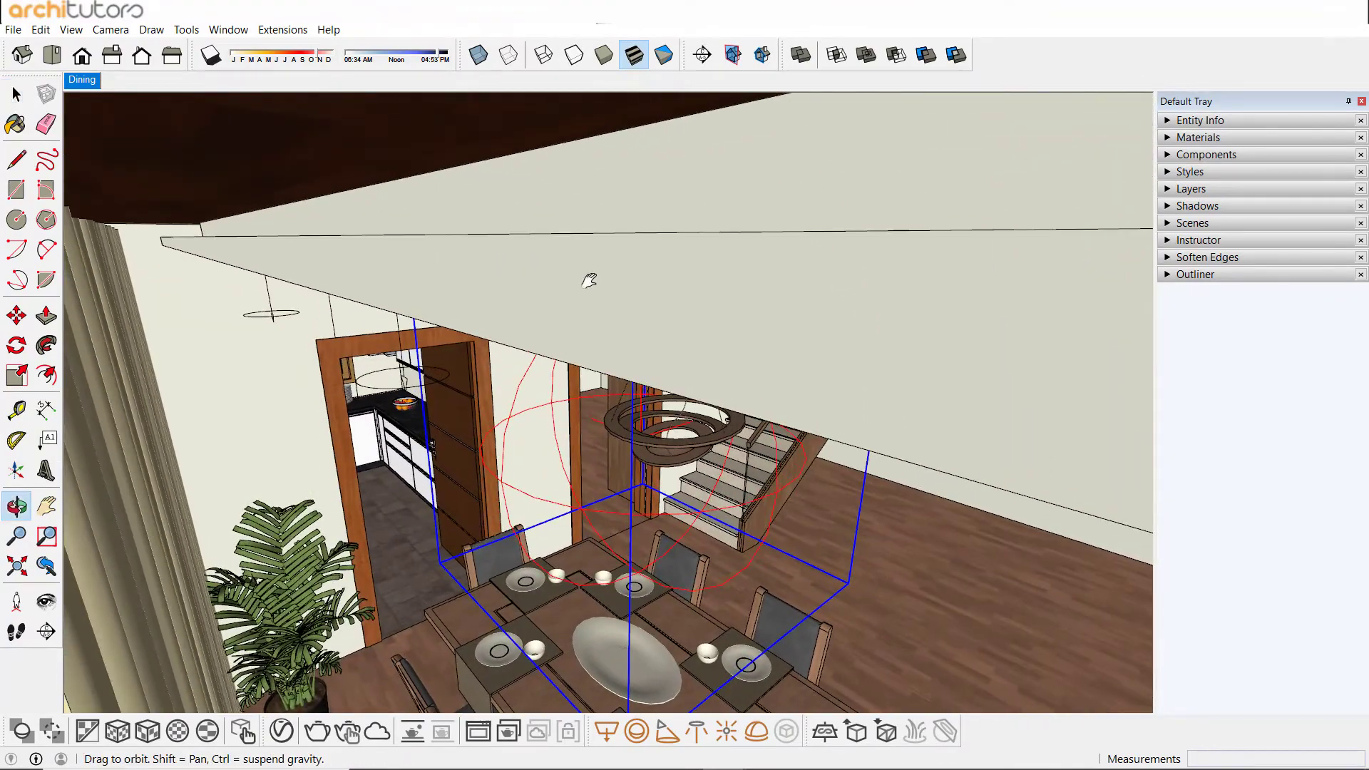
{"action": "left_click", "coordinate": [606, 731]}
{"action": "middle_click_drag", "start_coordinate": [417, 439], "coordinate": [187, 250]}
{"action": "left_click", "coordinate": [146, 200]}
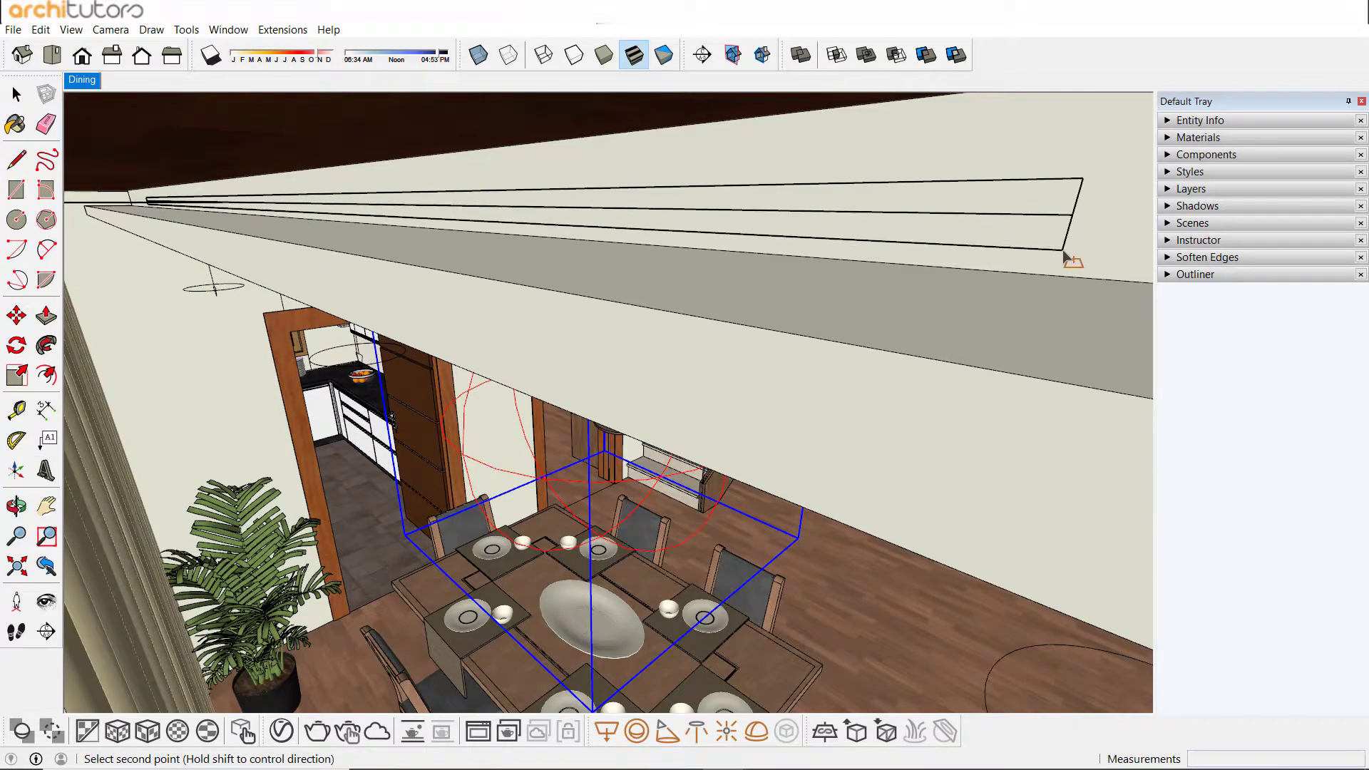
{"action": "left_click", "coordinate": [1062, 251]}
{"action": "left_click", "coordinate": [16, 94]}
{"action": "mouse_move", "coordinate": [310, 226]}
{"action": "middle_mouse_down"}
{"action": "mouse_move", "coordinate": [795, 353]}
{"action": "mouse_move", "coordinate": [789, 452]}
{"action": "mouse_move", "coordinate": [831, 428]}
{"action": "mouse_move", "coordinate": [734, 309]}
{"action": "mouse_move", "coordinate": [686, 292]}
{"action": "mouse_move", "coordinate": [771, 360]}
{"action": "mouse_move", "coordinate": [920, 393]}
{"action": "mouse_move", "coordinate": [535, 297]}
{"action": "mouse_move", "coordinate": [852, 439]}
{"action": "mouse_move", "coordinate": [879, 398]}
{"action": "mouse_move", "coordinate": [782, 342]}
{"action": "mouse_move", "coordinate": [763, 388]}
{"action": "mouse_move", "coordinate": [862, 357]}
{"action": "mouse_move", "coordinate": [936, 444]}
{"action": "mouse_move", "coordinate": [880, 443]}
{"action": "mouse_move", "coordinate": [975, 452]}
{"action": "mouse_move", "coordinate": [729, 535]}
{"action": "mouse_move", "coordinate": [778, 404]}
{"action": "mouse_move", "coordinate": [839, 436]}
{"action": "mouse_move", "coordinate": [794, 460]}
{"action": "mouse_move", "coordinate": [819, 451]}
{"action": "mouse_move", "coordinate": [818, 474]}
{"action": "mouse_move", "coordinate": [888, 468]}
{"action": "mouse_move", "coordinate": [824, 452]}
{"action": "mouse_move", "coordinate": [860, 494]}
{"action": "mouse_move", "coordinate": [856, 480]}
{"action": "mouse_move", "coordinate": [813, 474]}
{"action": "middle_mouse_up"}
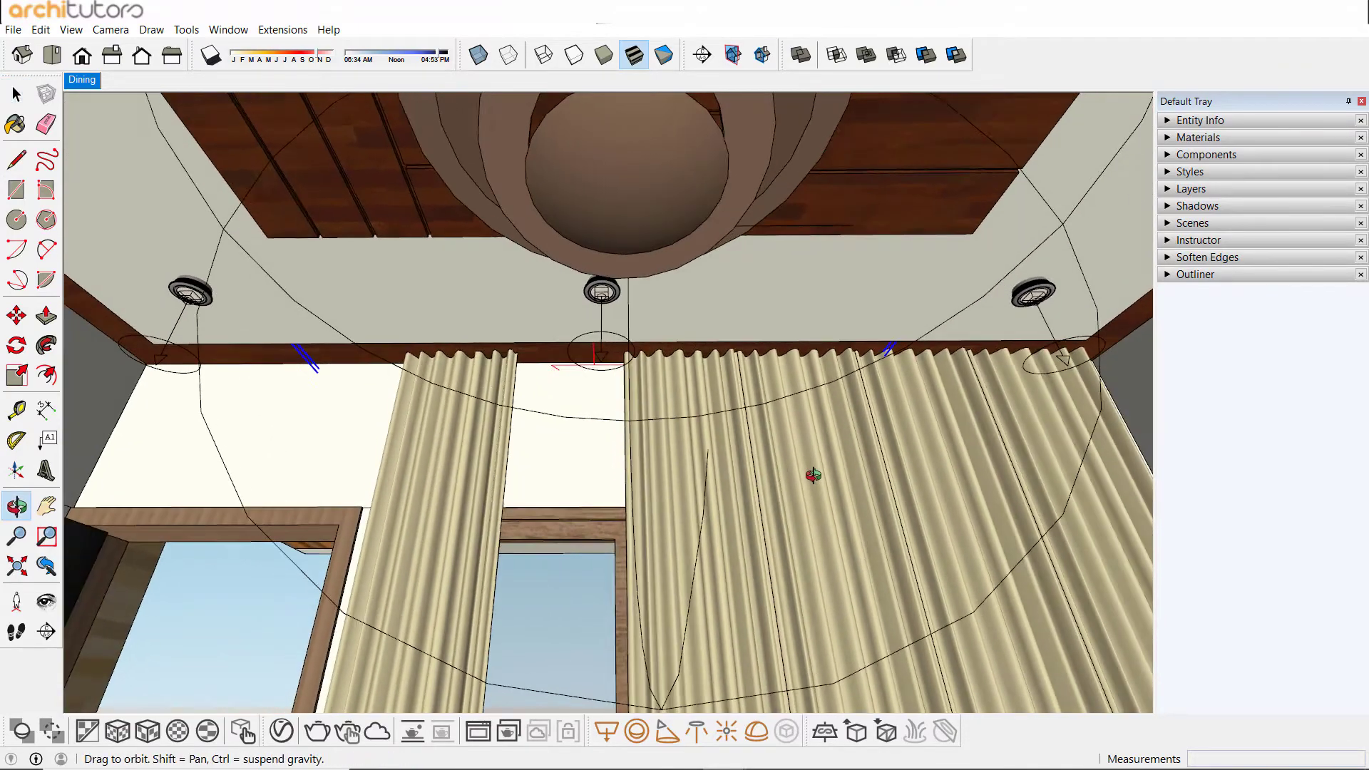
Rename the Rectangle Light to Niche Light in the V-Ray Asset Editor.
{"action": "left_click", "coordinate": [281, 731]}
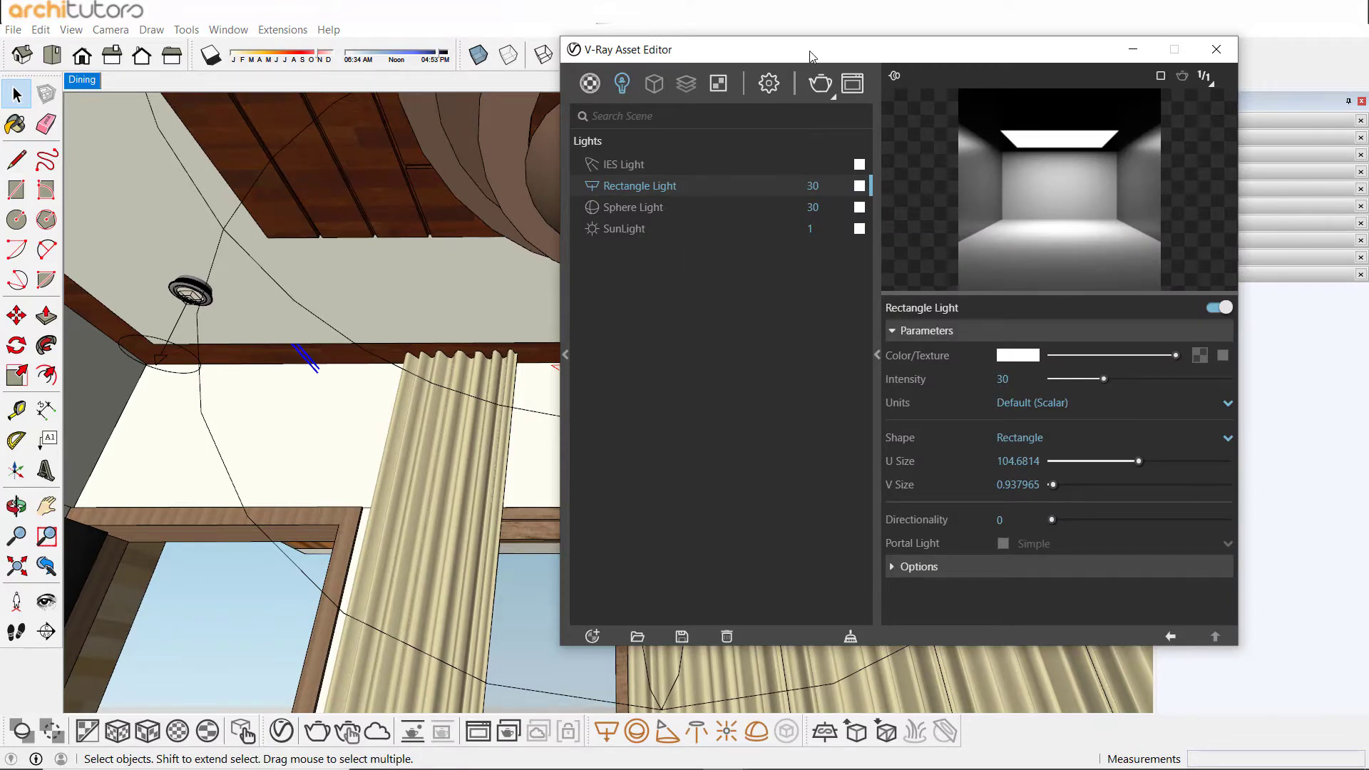
{"action": "left_click_drag", "start_coordinate": [765, 60], "coordinate": [992, 215]}
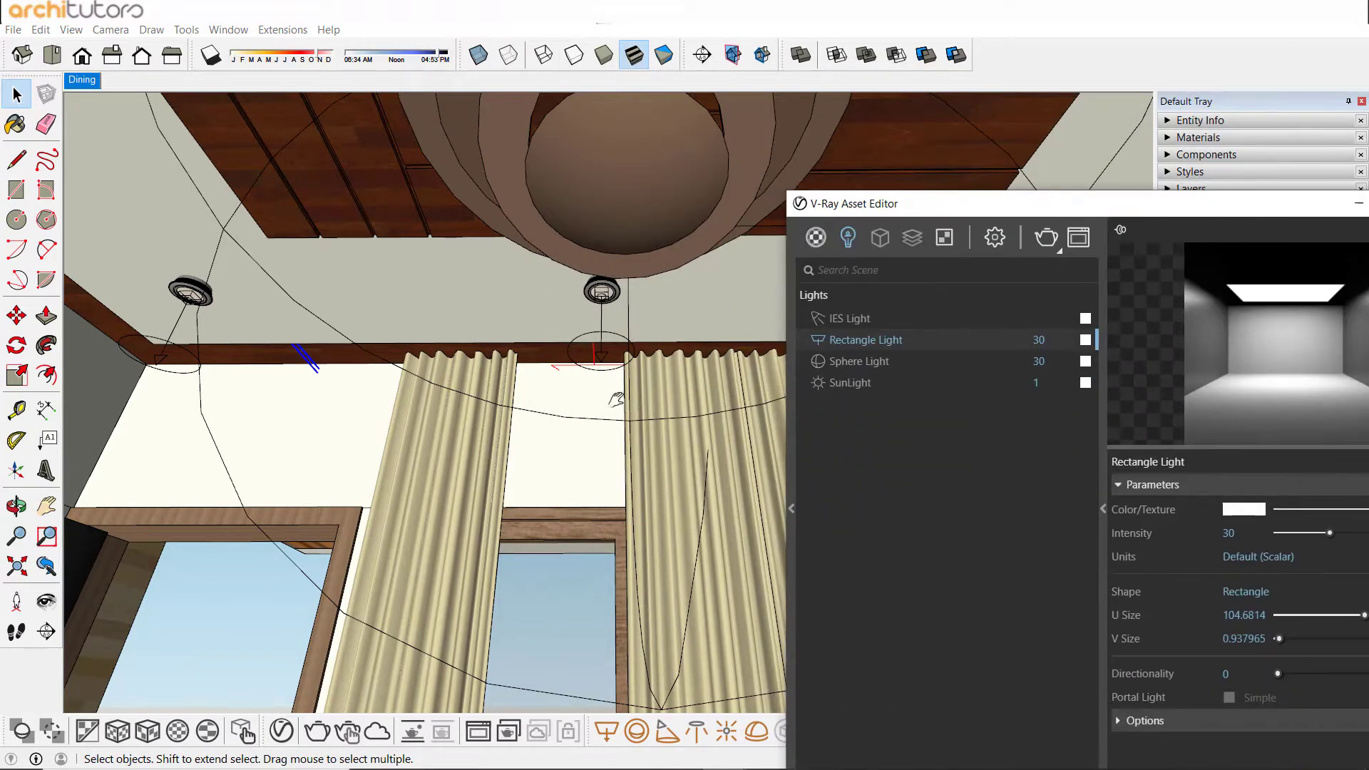
{"action": "mouse_move", "coordinate": [616, 399]}
{"action": "middle_mouse_down"}
{"action": "mouse_move", "coordinate": [553, 345]}
{"action": "mouse_move", "coordinate": [565, 391]}
{"action": "mouse_move", "coordinate": [703, 305]}
{"action": "middle_mouse_up"}
{"action": "left_click_drag", "start_coordinate": [918, 209], "coordinate": [942, 136]}
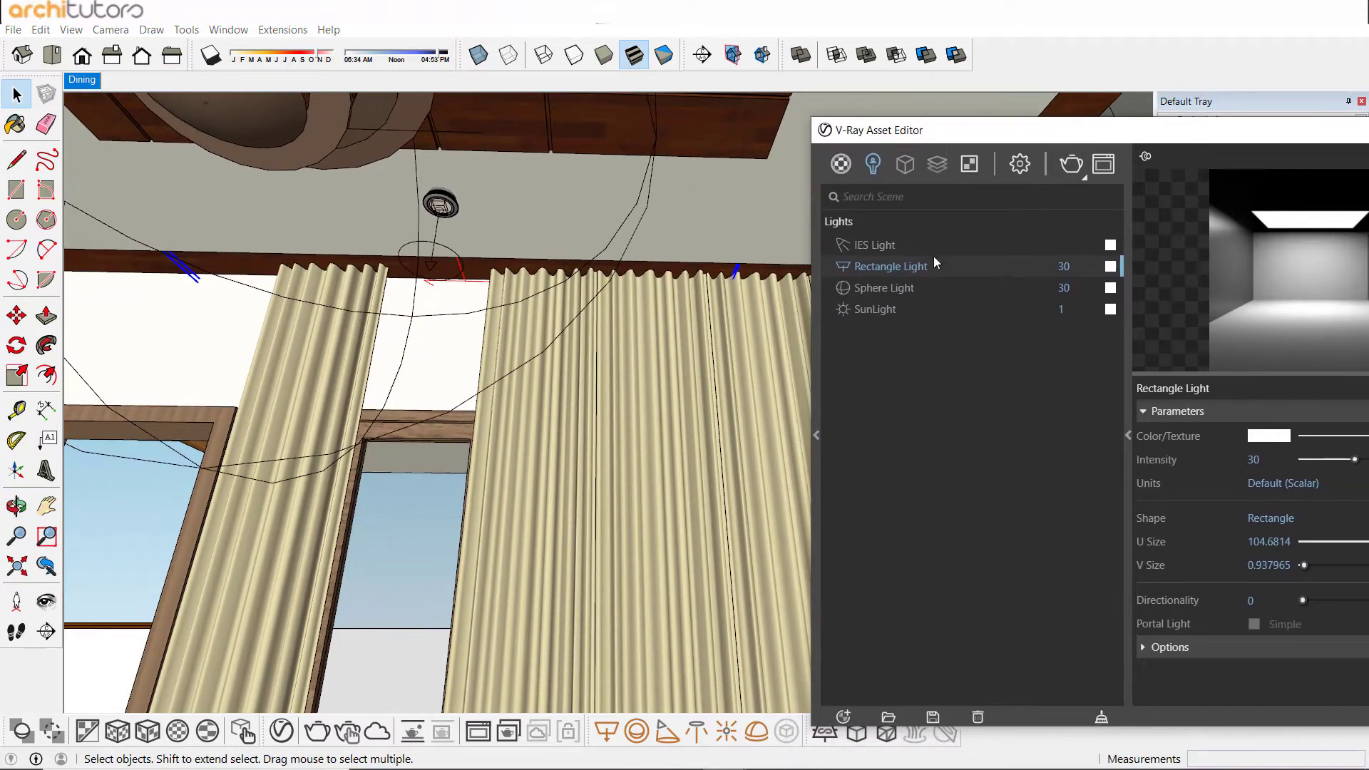
{"action": "right_click", "coordinate": [901, 266]}
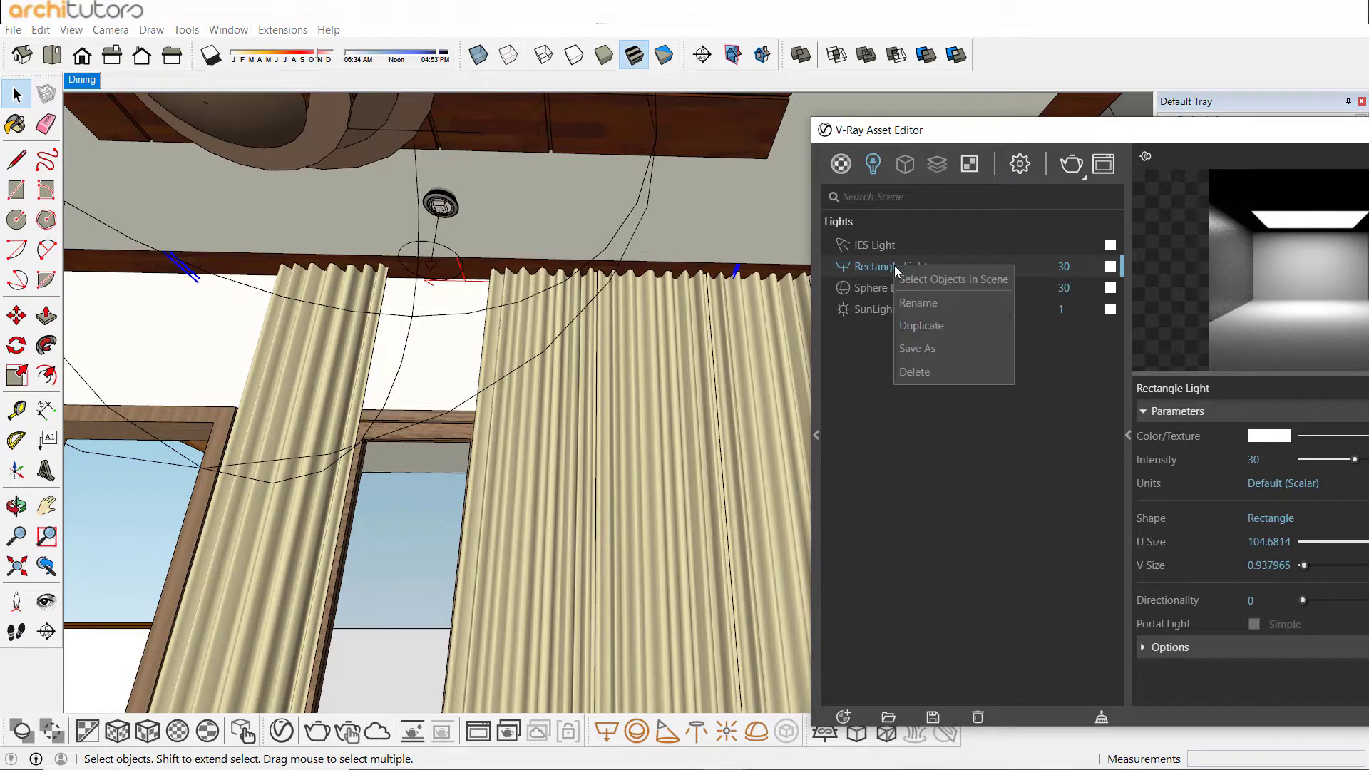
{"action": "left_click", "coordinate": [912, 302]}
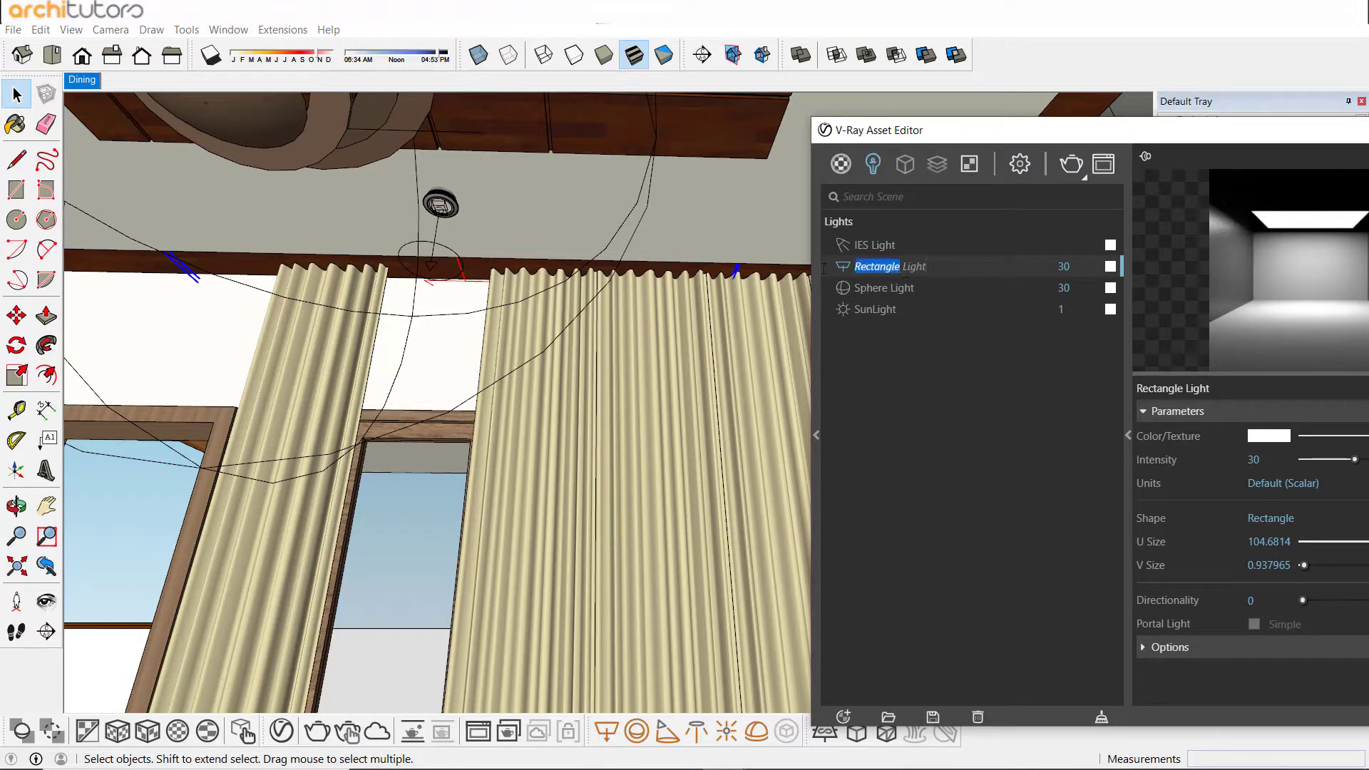
{"action": "type", "text": "Nich"}
{"action": "left_click_drag", "start_coordinate": [990, 140], "coordinate": [707, 355]}
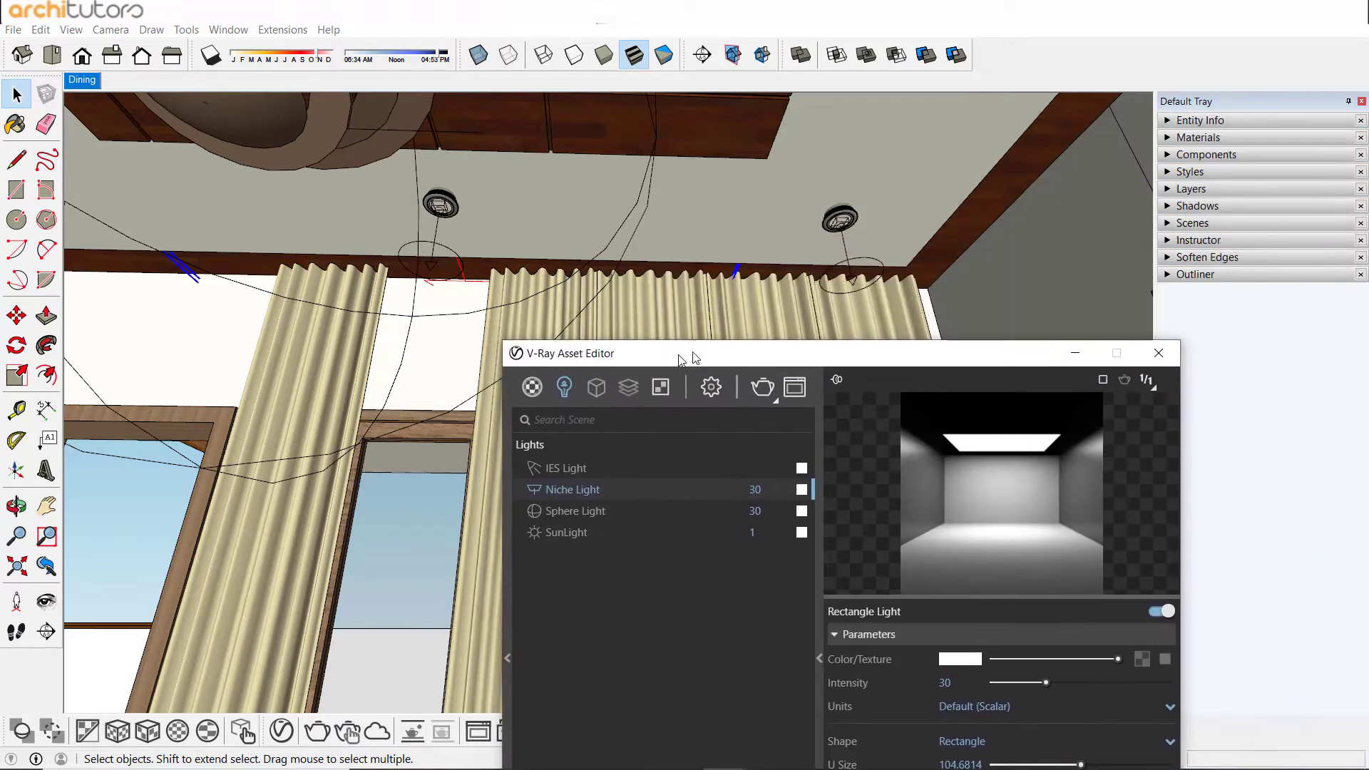
{"action": "mouse_move", "coordinate": [707, 299]}
{"action": "middle_mouse_down"}
{"action": "mouse_move", "coordinate": [712, 186]}
{"action": "mouse_move", "coordinate": [731, 246]}
{"action": "middle_mouse_up"}
{"action": "left_click_drag", "start_coordinate": [750, 345], "coordinate": [597, 255]}
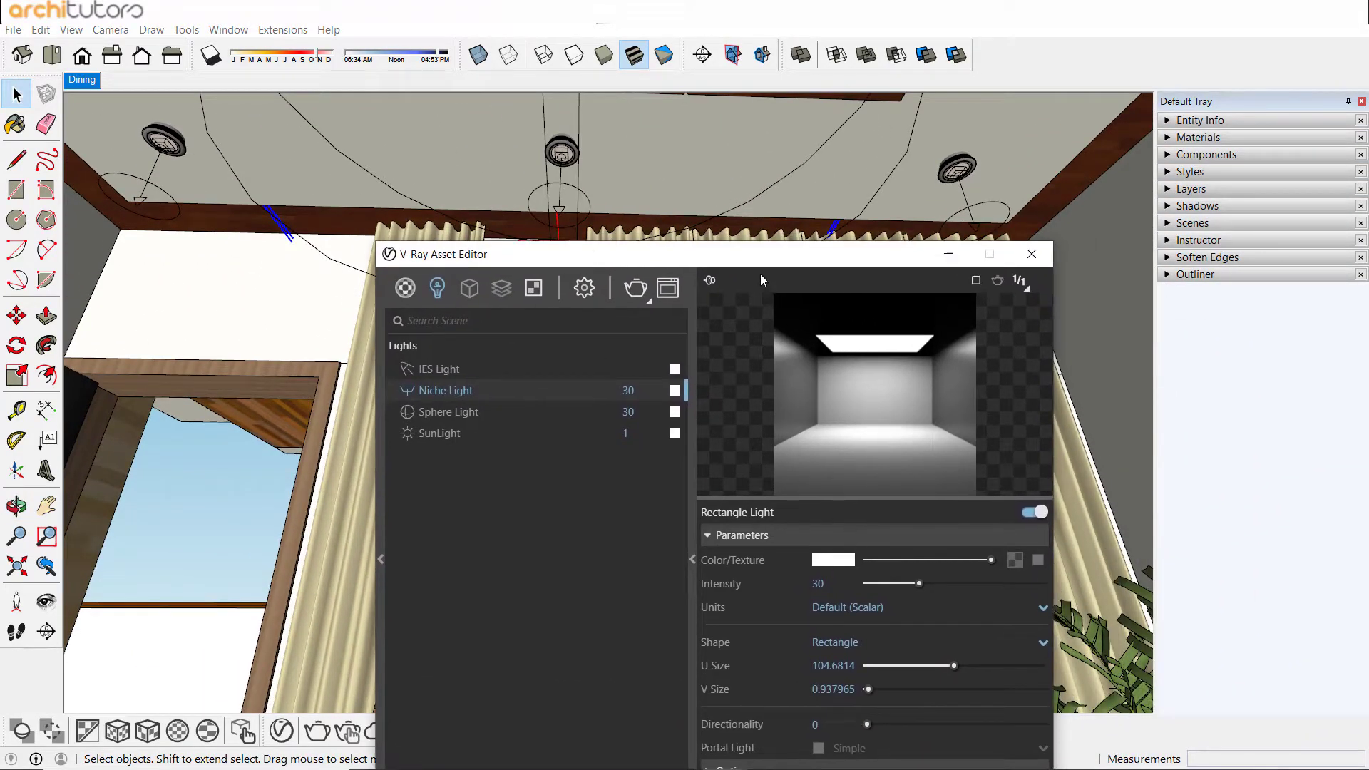
Set the Niche Light's V Size to 3 and U Size to 150, shifting it slightly.
{"action": "left_click_drag", "start_coordinate": [869, 688], "coordinate": [873, 690]}
{"action": "left_click_drag", "start_coordinate": [953, 666], "coordinate": [975, 668]}
{"action": "left_click_drag", "start_coordinate": [982, 663], "coordinate": [991, 666]}
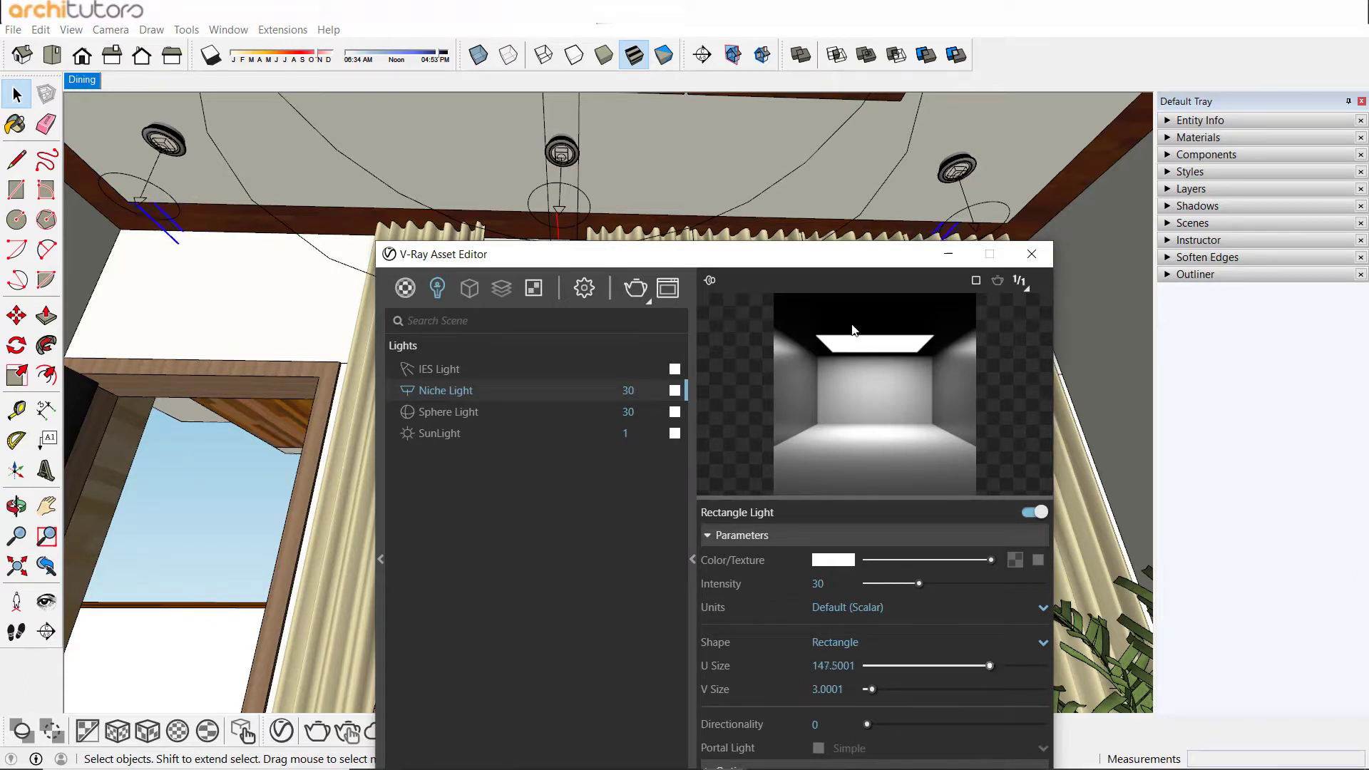
{"action": "left_click_drag", "start_coordinate": [822, 265], "coordinate": [762, 320]}
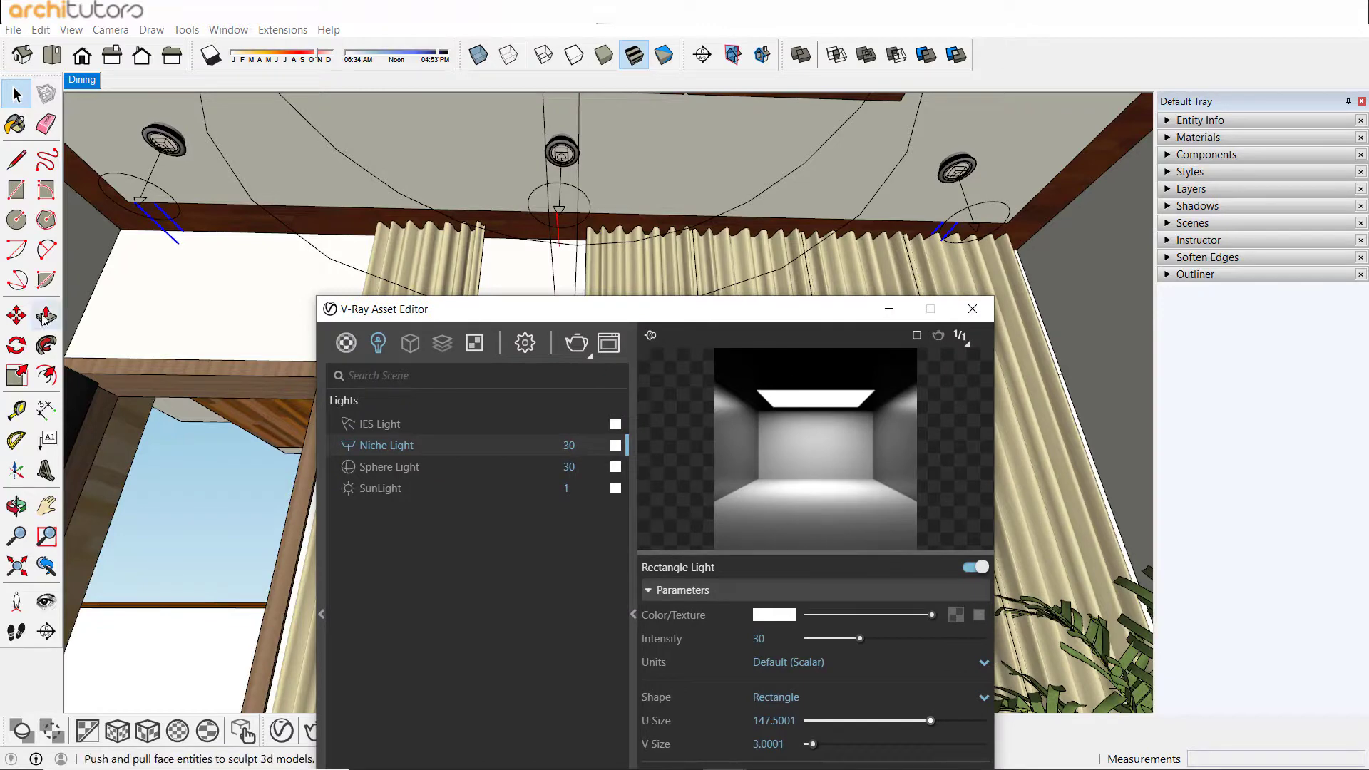
{"action": "left_click", "coordinate": [16, 315]}
{"action": "left_click", "coordinate": [695, 145]}
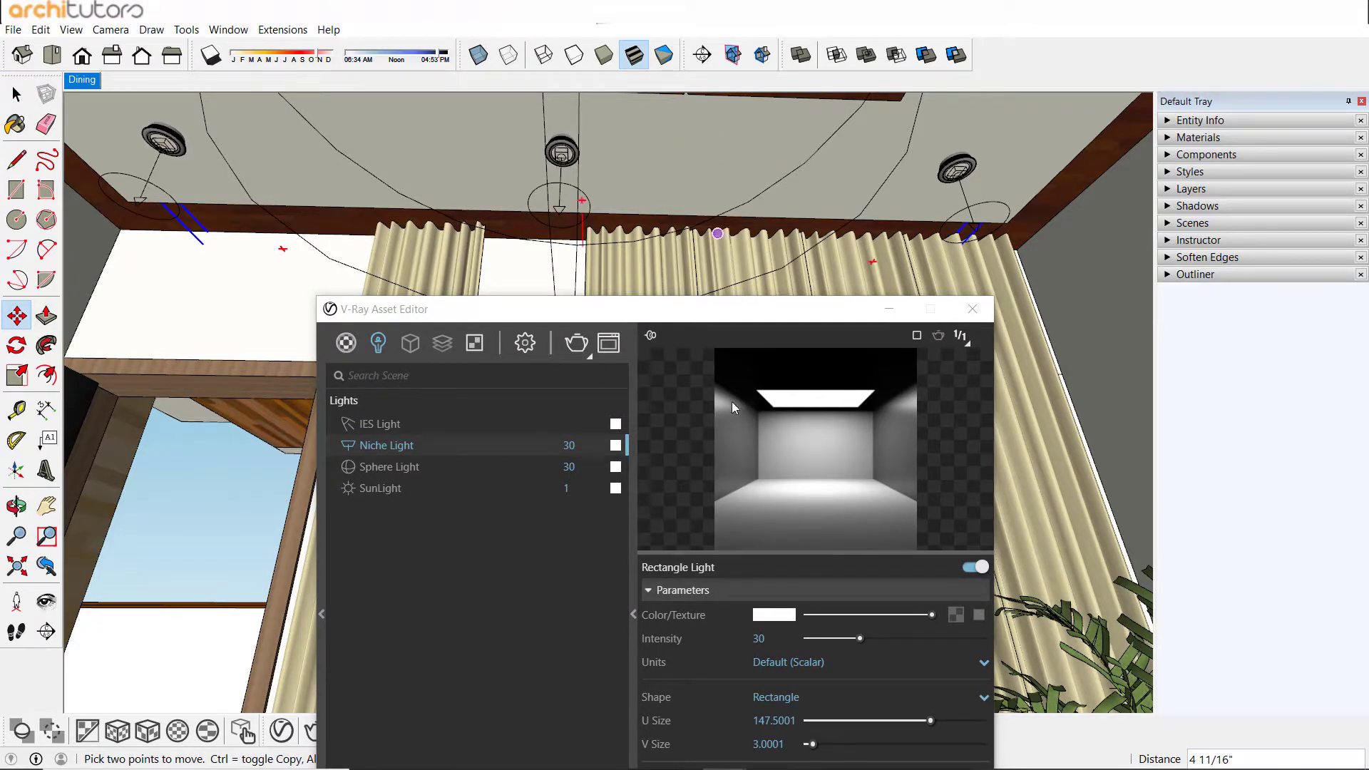
{"action": "left_click_drag", "start_coordinate": [796, 715], "coordinate": [742, 714]}
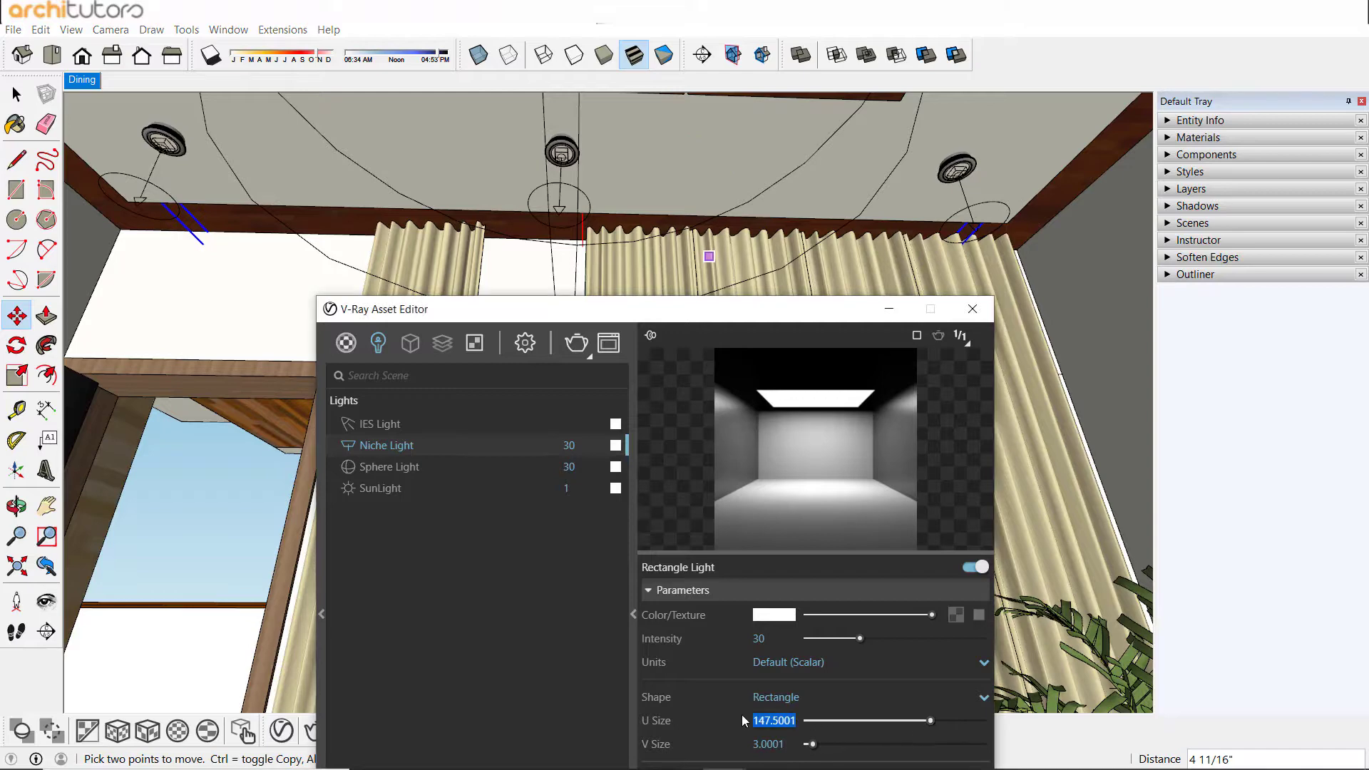
{"action": "type", "text": "150"}
{"action": "key", "text": "Return"}
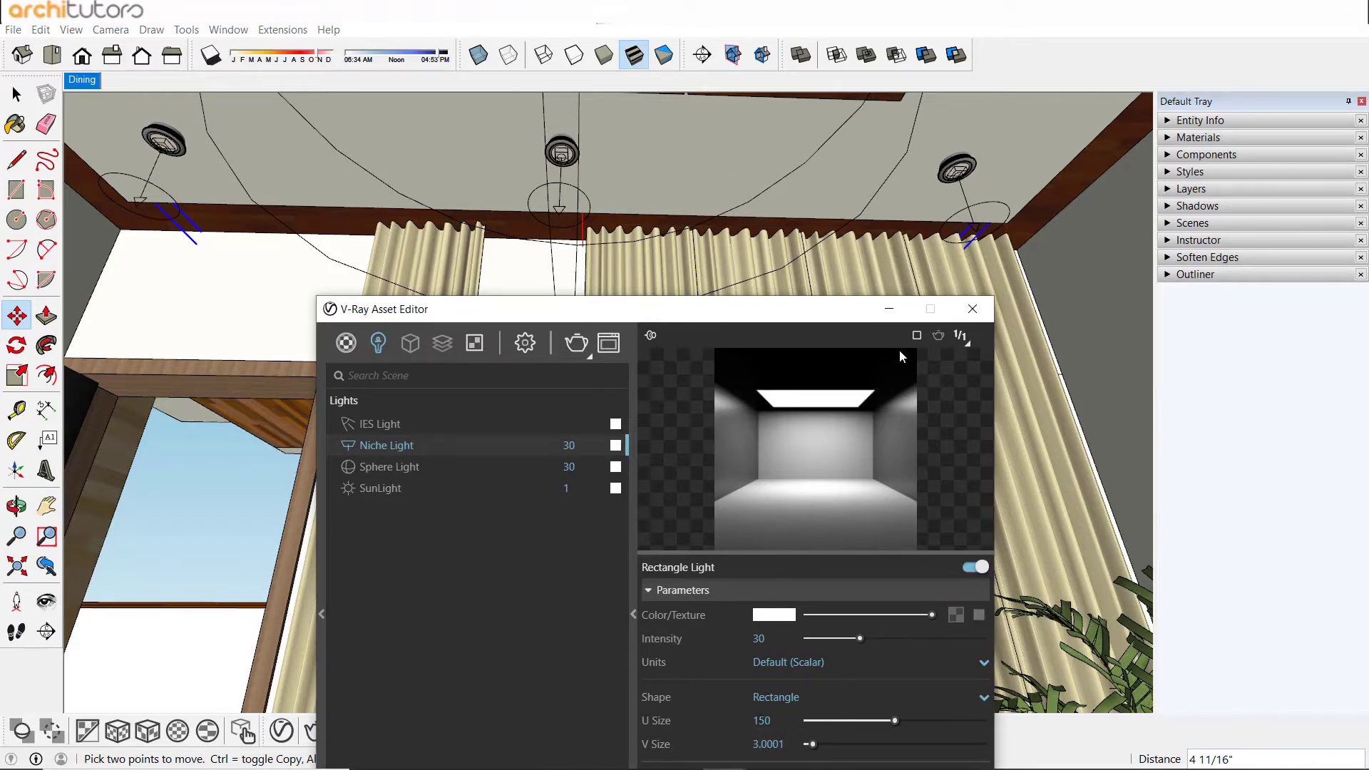
Close the Asset Editor, cancel the pending move, and orbit to review the room.
{"action": "left_click", "coordinate": [971, 308]}
{"action": "key", "text": "space"}
{"action": "mouse_move", "coordinate": [411, 189]}
{"action": "middle_mouse_down"}
{"action": "mouse_move", "coordinate": [591, 419]}
{"action": "mouse_move", "coordinate": [733, 443]}
{"action": "mouse_move", "coordinate": [987, 372]}
{"action": "mouse_move", "coordinate": [1069, 451]}
{"action": "mouse_move", "coordinate": [1045, 496]}
{"action": "mouse_move", "coordinate": [856, 427]}
{"action": "mouse_move", "coordinate": [729, 328]}
{"action": "mouse_move", "coordinate": [731, 293]}
{"action": "middle_mouse_up"}
{"action": "scroll", "coordinate": [892, 479], "scroll_direction": "down", "scroll_amount": 2}
{"action": "scroll", "coordinate": [888, 426], "scroll_direction": "up", "scroll_amount": 3}
{"action": "scroll", "coordinate": [710, 420], "scroll_direction": "up", "scroll_amount": 3}
Orbit up to the kitchen ceiling and draw a V-Ray rectangle light over the wooden panel.
{"action": "key", "text": "o"}
{"action": "left_click_drag", "start_coordinate": [731, 293], "coordinate": [742, 394]}
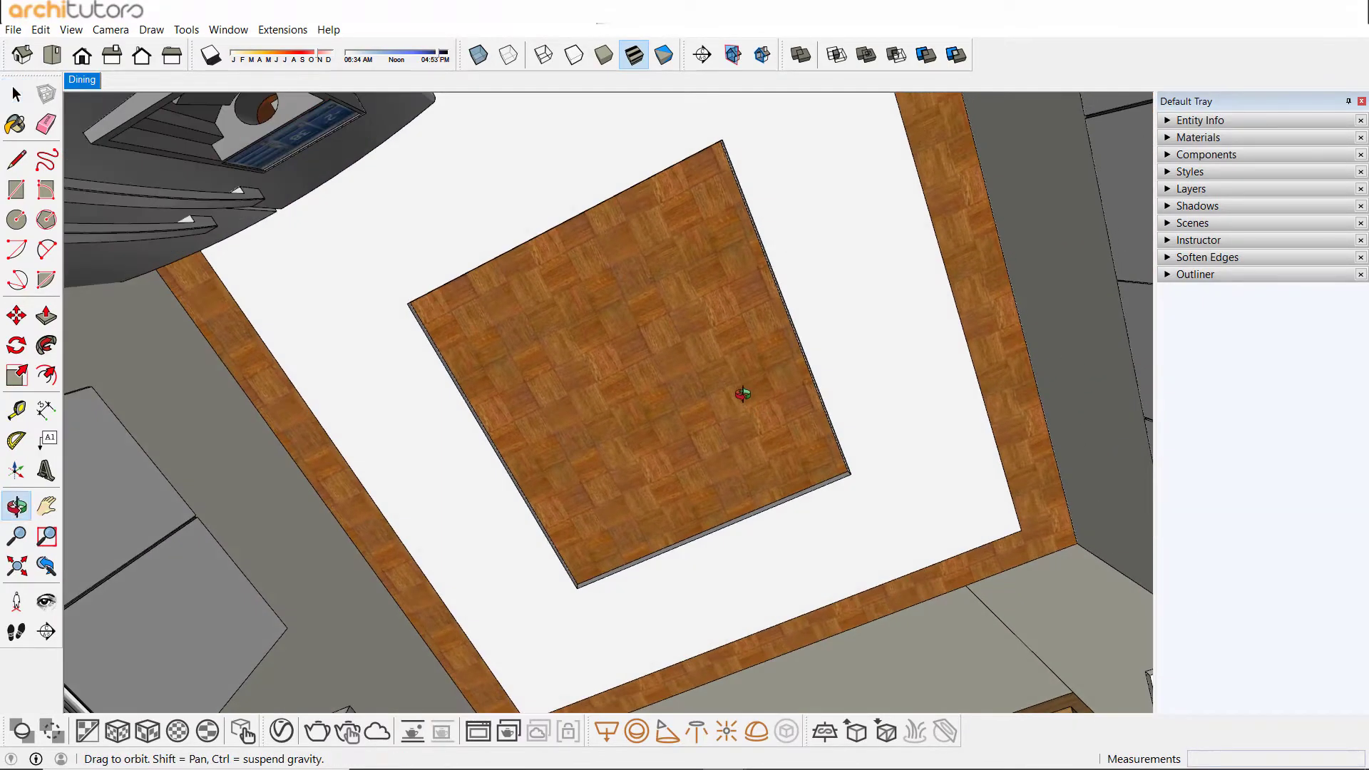
{"action": "key", "text": "space"}
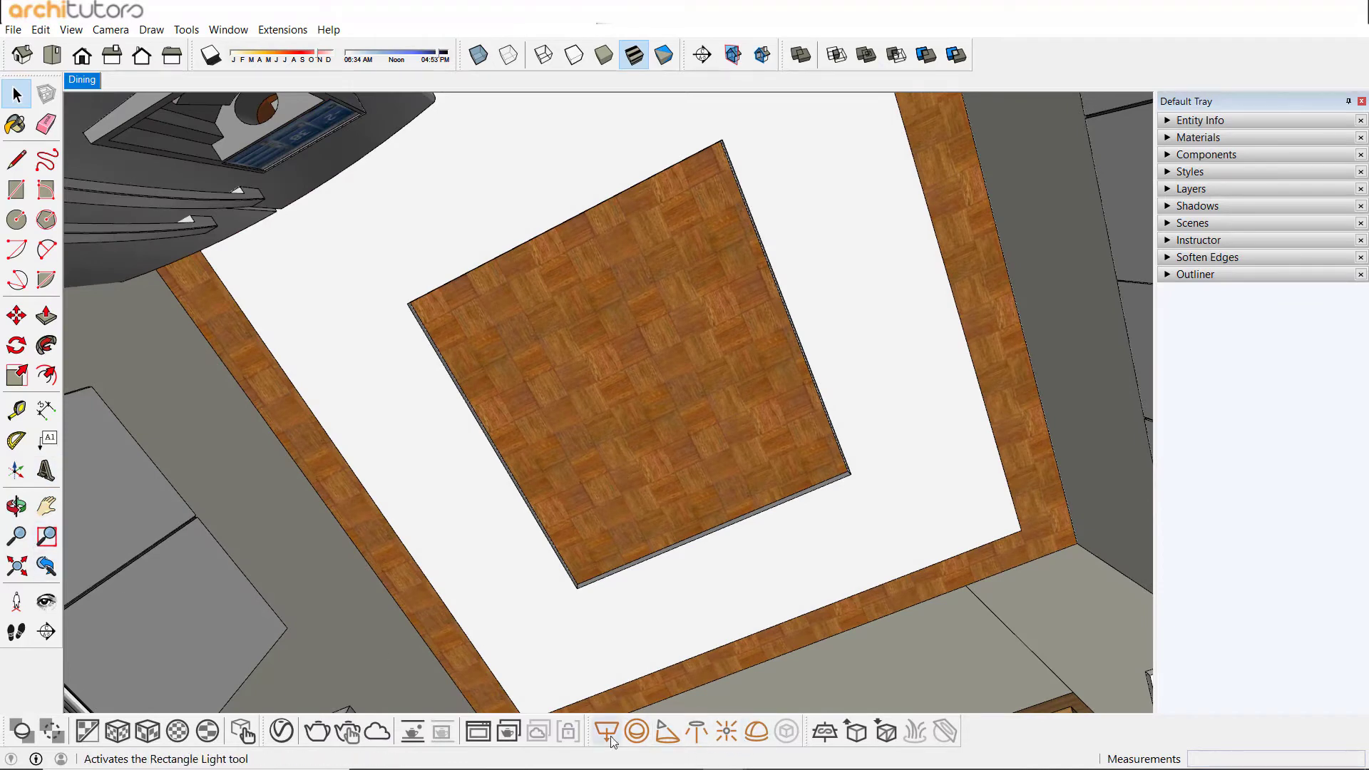
{"action": "left_click", "coordinate": [610, 739]}
{"action": "left_click", "coordinate": [297, 250]}
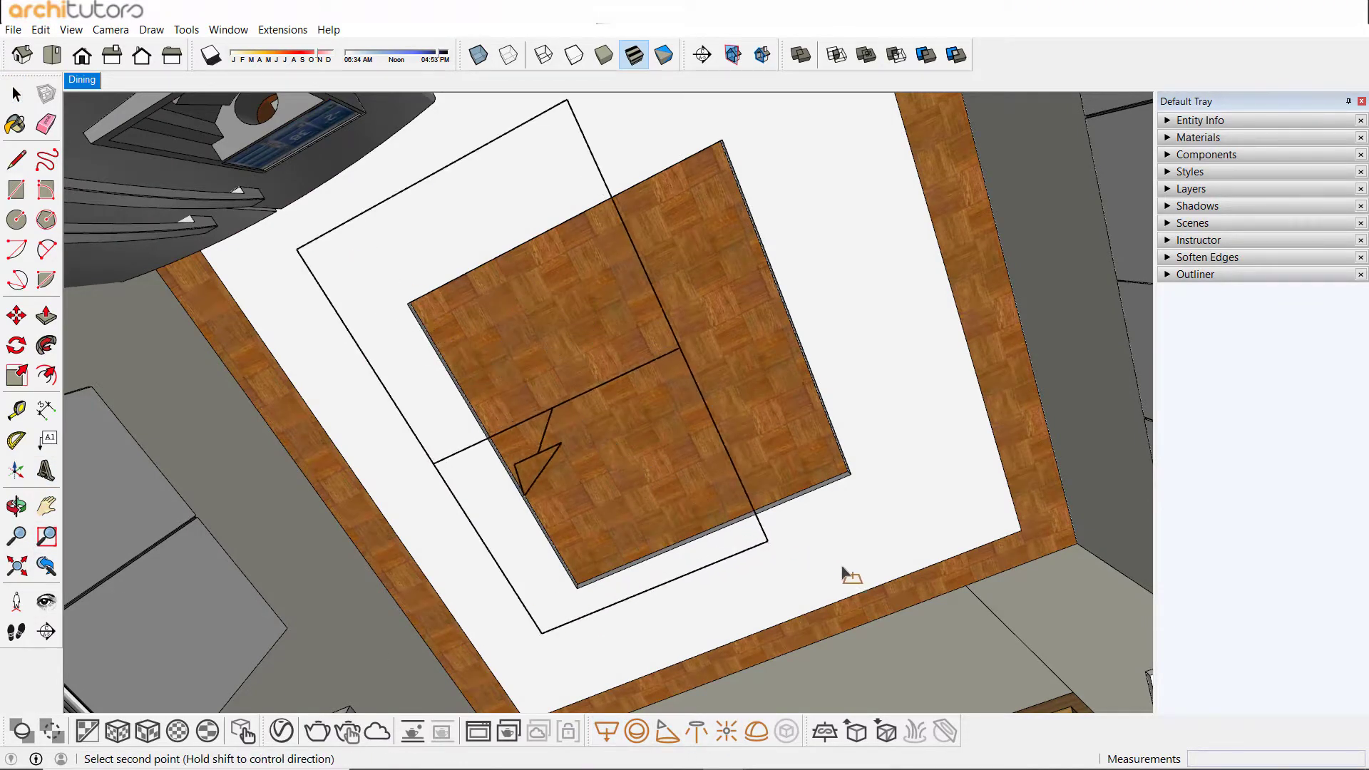
{"action": "left_click", "coordinate": [978, 531]}
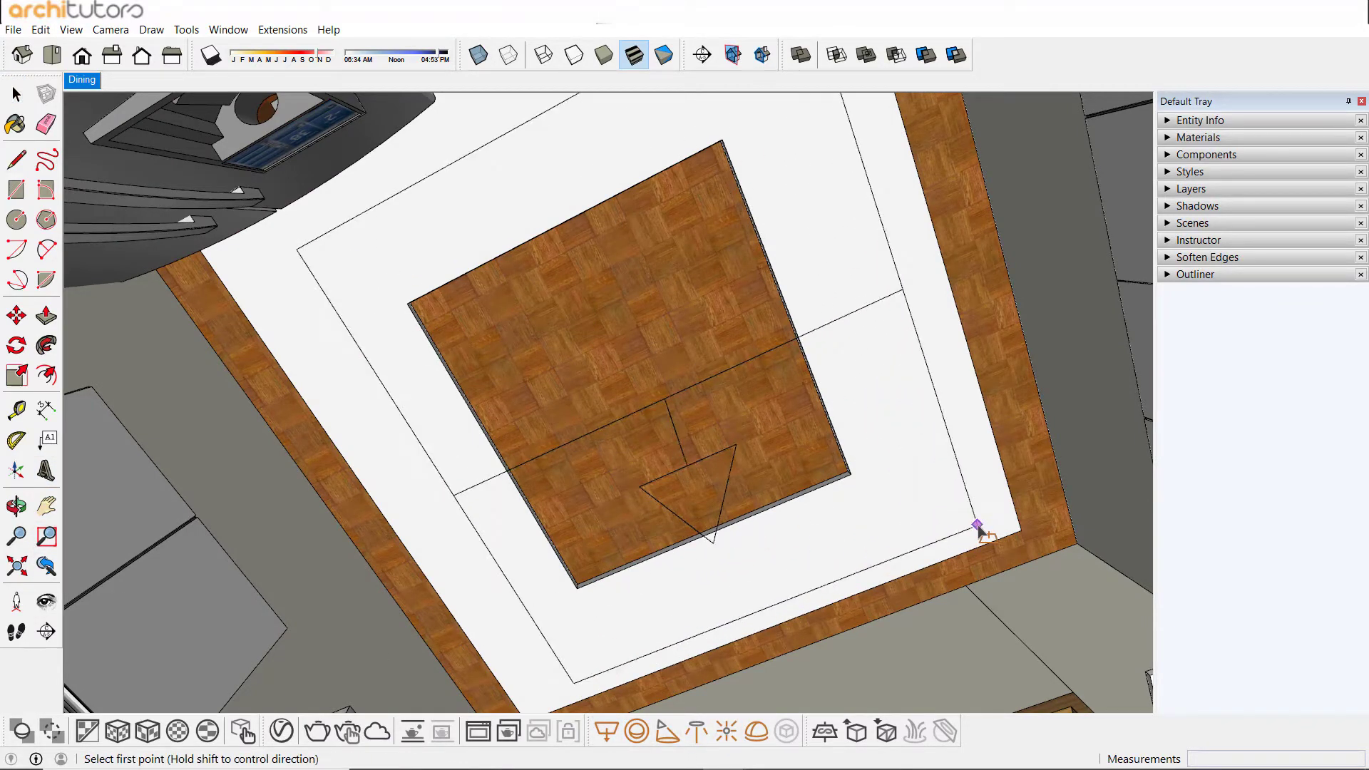
{"action": "left_click", "coordinate": [26, 93]}
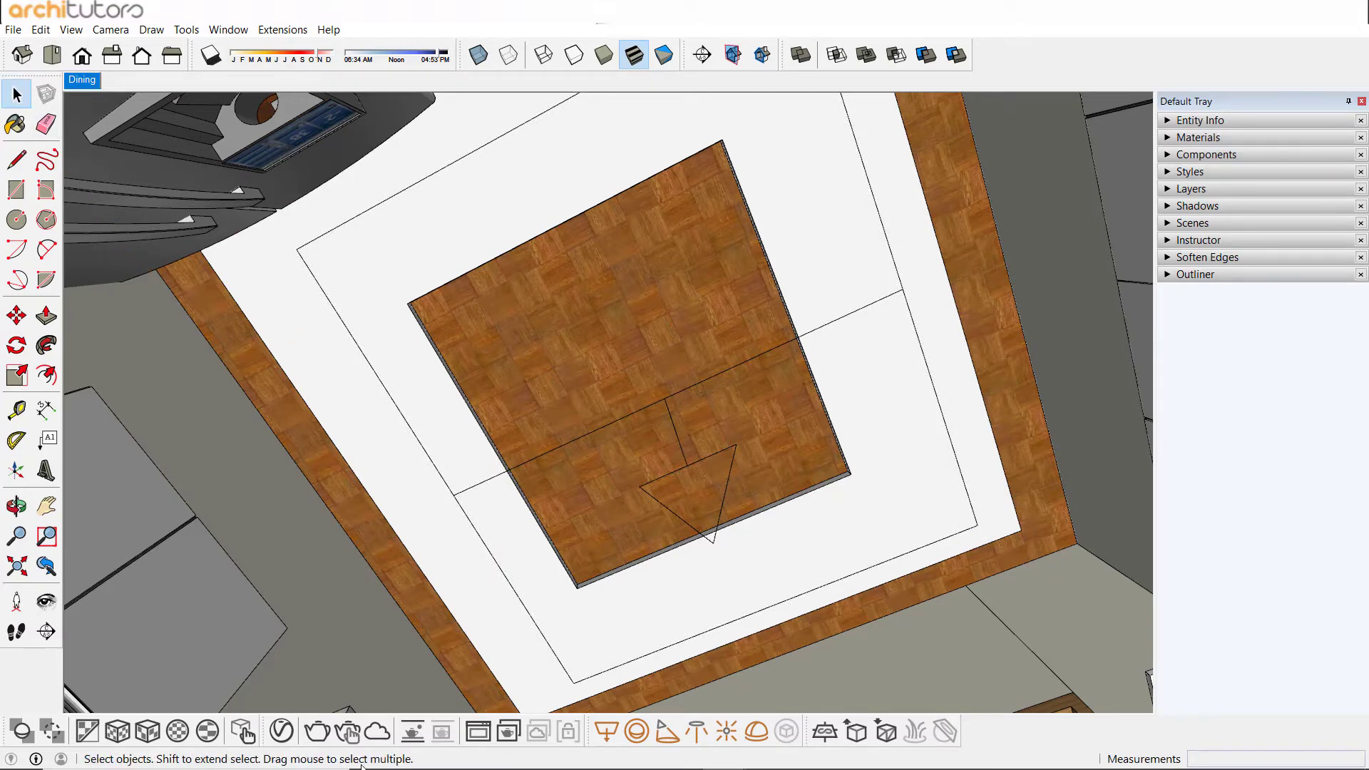
Rename the new rectangle light to 'kitchen Light' in the V-Ray Asset Editor.
{"action": "left_click", "coordinate": [281, 731]}
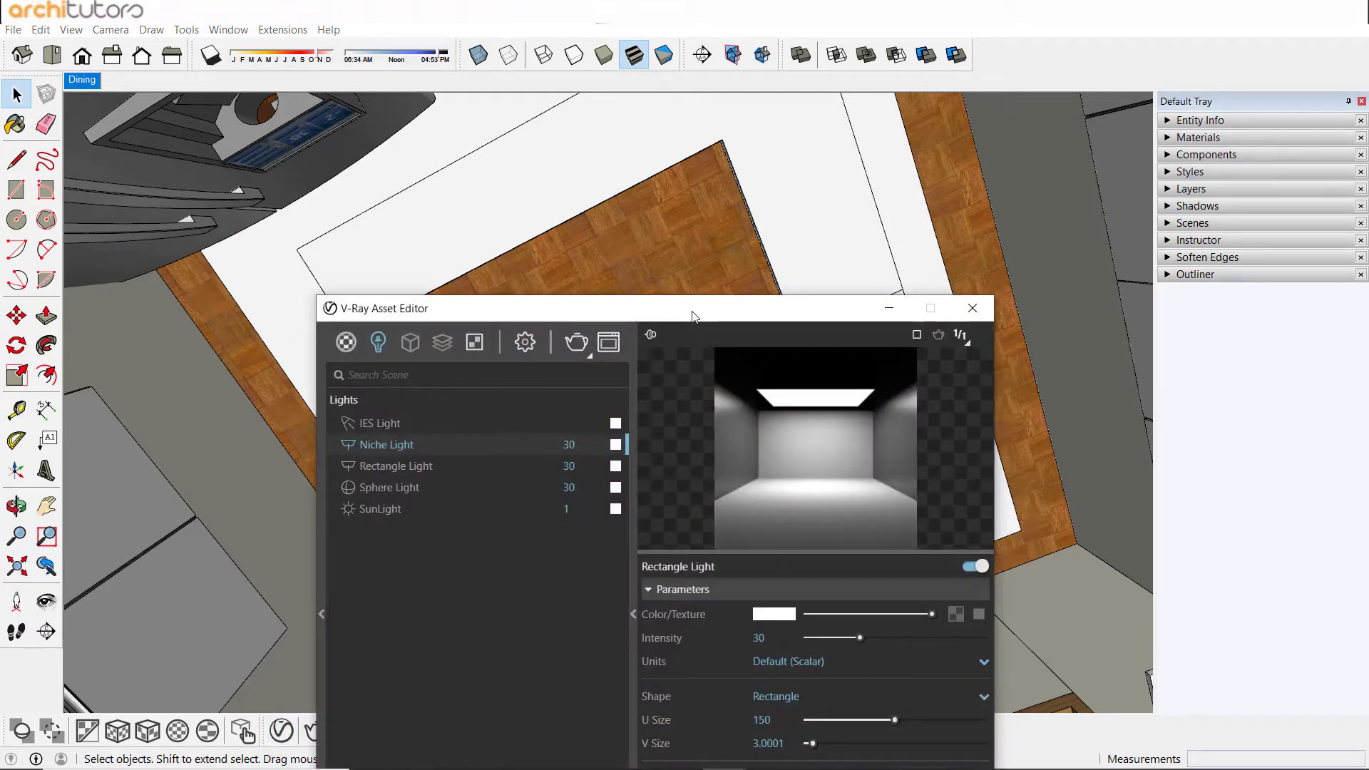
{"action": "left_click_drag", "start_coordinate": [694, 309], "coordinate": [978, 169]}
{"action": "left_click", "coordinate": [710, 327]}
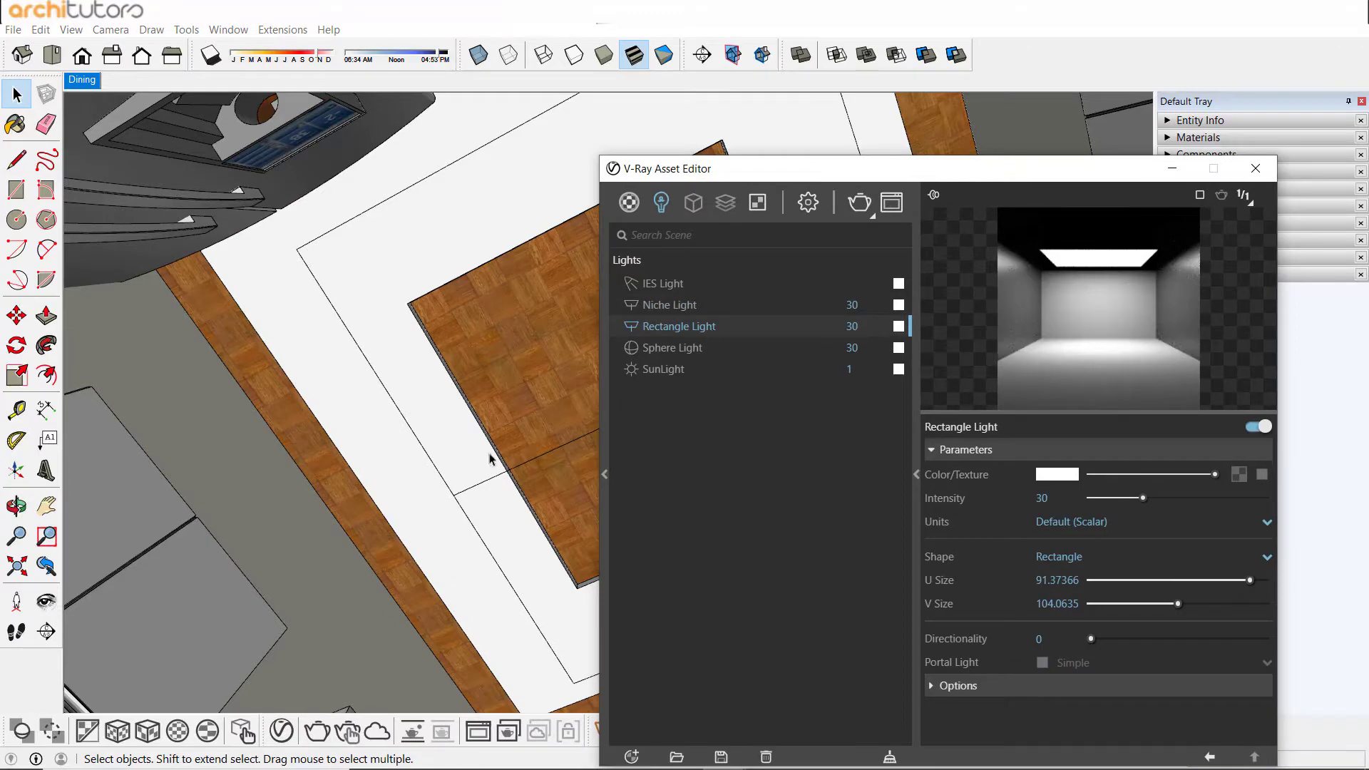
{"action": "left_click", "coordinate": [485, 485]}
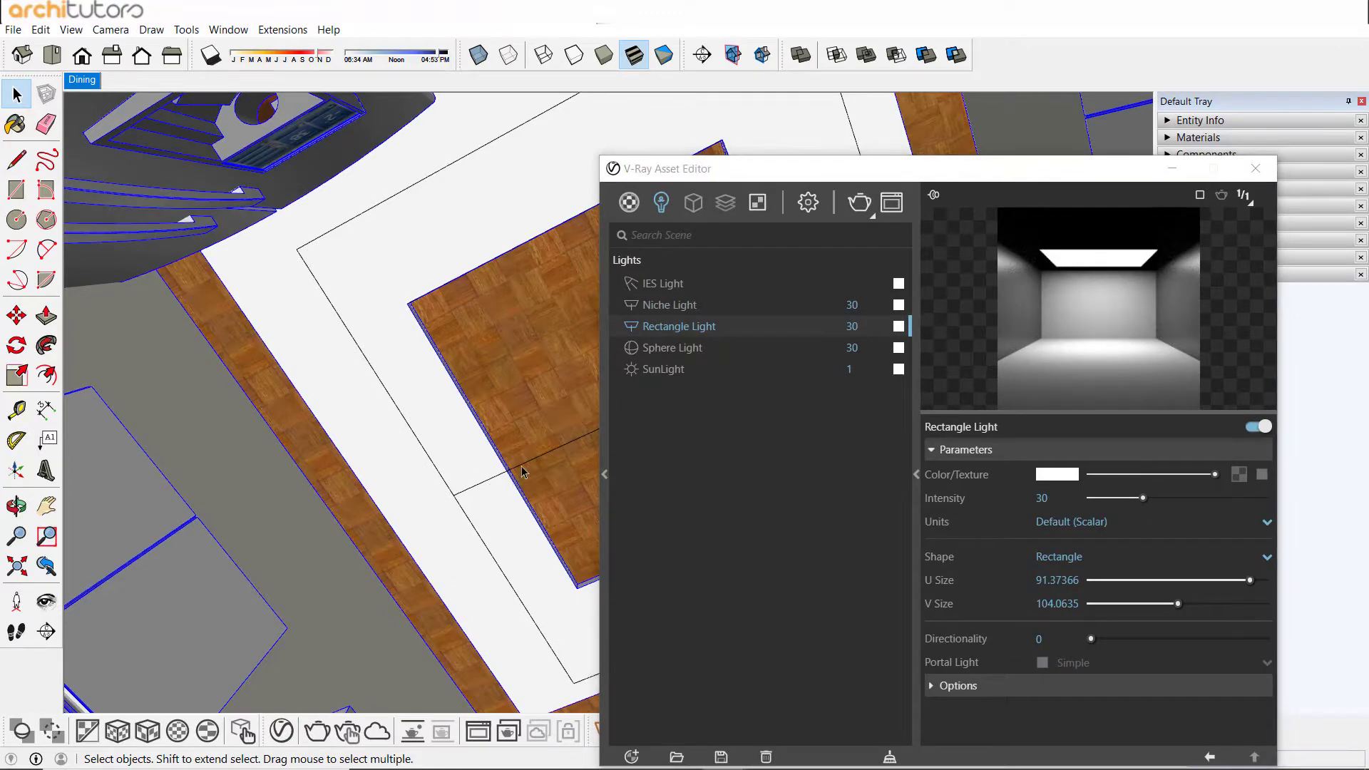
{"action": "left_click", "coordinate": [522, 472]}
{"action": "left_click", "coordinate": [723, 324]}
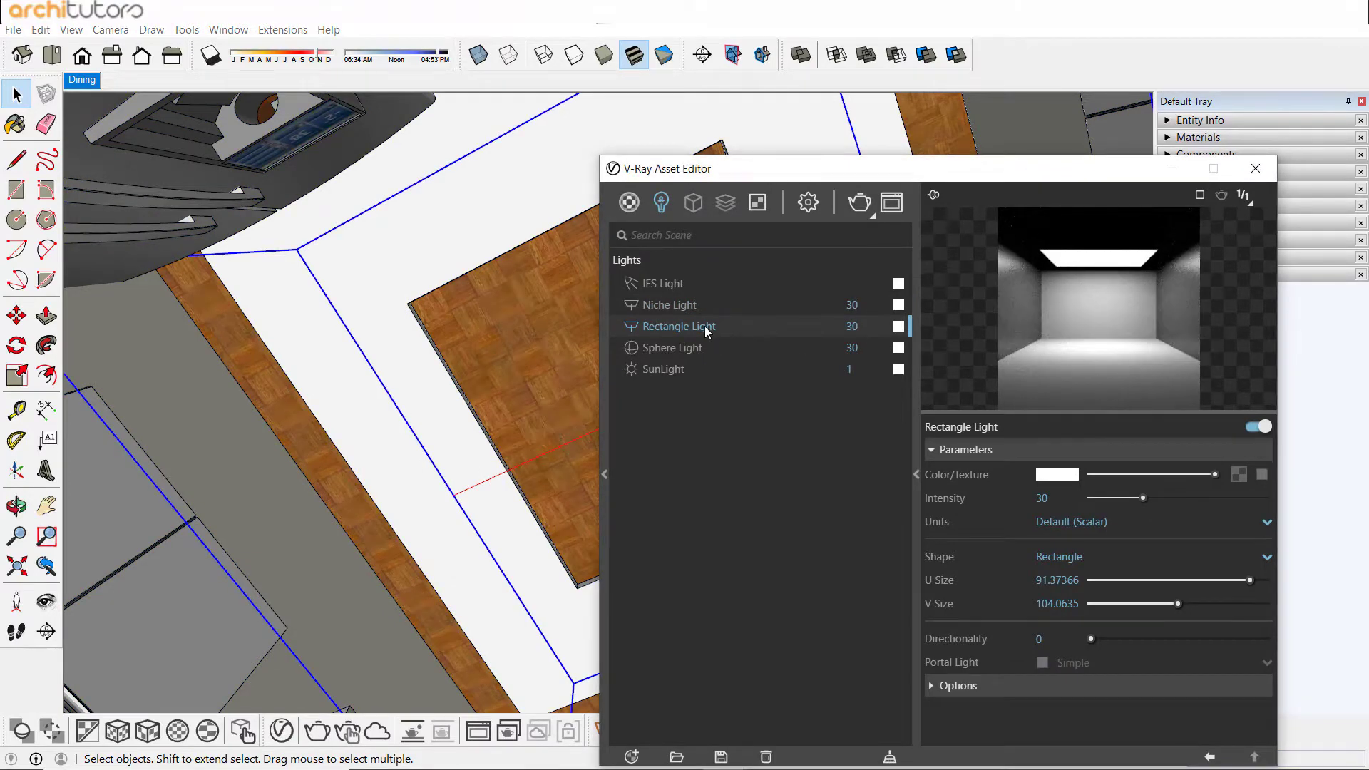
{"action": "double_click", "coordinate": [702, 326]}
{"action": "left_click_drag", "start_coordinate": [690, 329], "coordinate": [605, 327]}
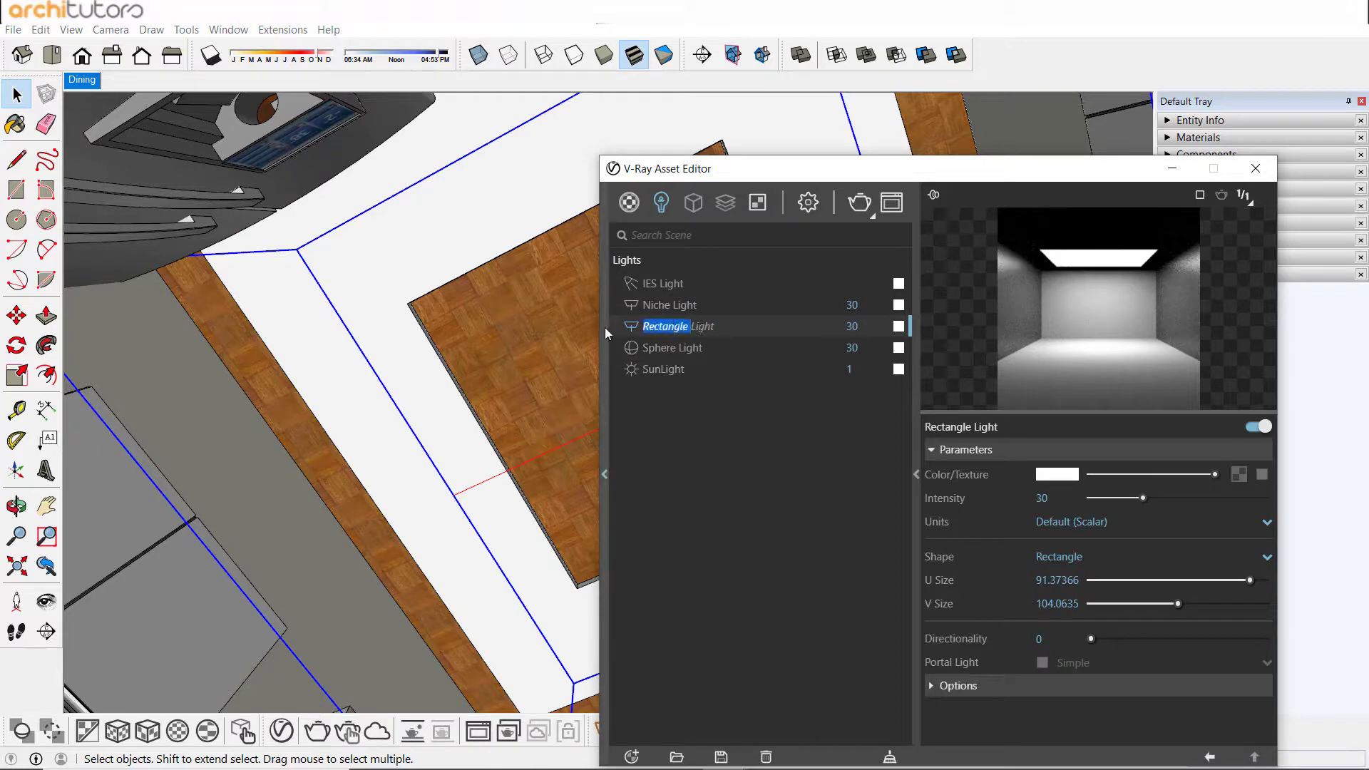
{"action": "type", "text": "kitche"}
{"action": "type", "text": "n"}
{"action": "key", "text": "Return"}
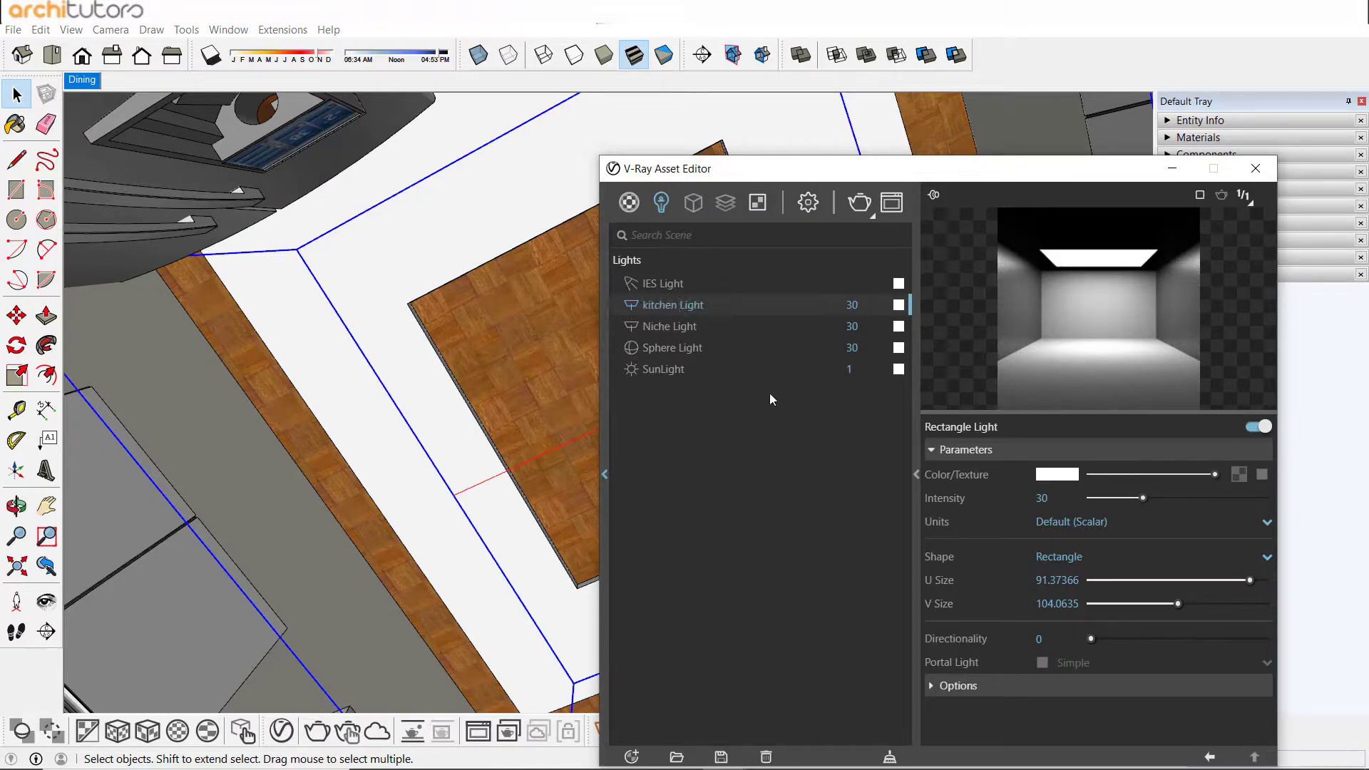
Close the light editor and return to the previous camera view of the dining room.
{"action": "left_click", "coordinate": [1173, 173]}
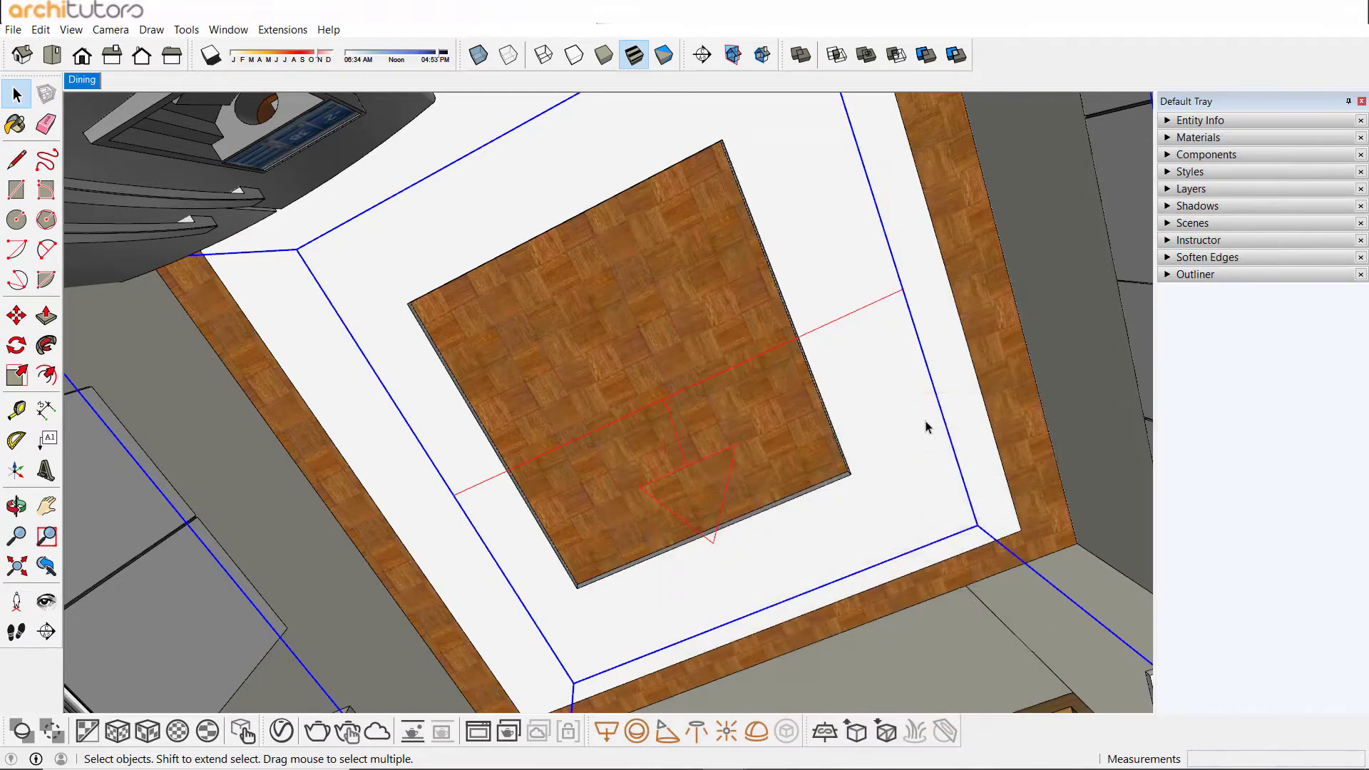
{"action": "mouse_move", "coordinate": [687, 421]}
{"action": "middle_mouse_down"}
{"action": "mouse_move", "coordinate": [768, 447]}
{"action": "mouse_move", "coordinate": [788, 407]}
{"action": "mouse_move", "coordinate": [779, 504]}
{"action": "mouse_move", "coordinate": [627, 420]}
{"action": "mouse_move", "coordinate": [808, 443]}
{"action": "mouse_move", "coordinate": [589, 361]}
{"action": "mouse_move", "coordinate": [728, 503]}
{"action": "mouse_move", "coordinate": [770, 335]}
{"action": "mouse_move", "coordinate": [679, 529]}
{"action": "mouse_move", "coordinate": [613, 515]}
{"action": "mouse_move", "coordinate": [651, 449]}
{"action": "mouse_move", "coordinate": [651, 489]}
{"action": "mouse_move", "coordinate": [764, 482]}
{"action": "mouse_move", "coordinate": [177, 516]}
{"action": "middle_mouse_up"}
{"action": "left_click", "coordinate": [46, 566]}
Draw a 140 × 106 rectangle light across the slatted dining ceiling and show the V-Ray lights list.
{"action": "left_click", "coordinate": [606, 730]}
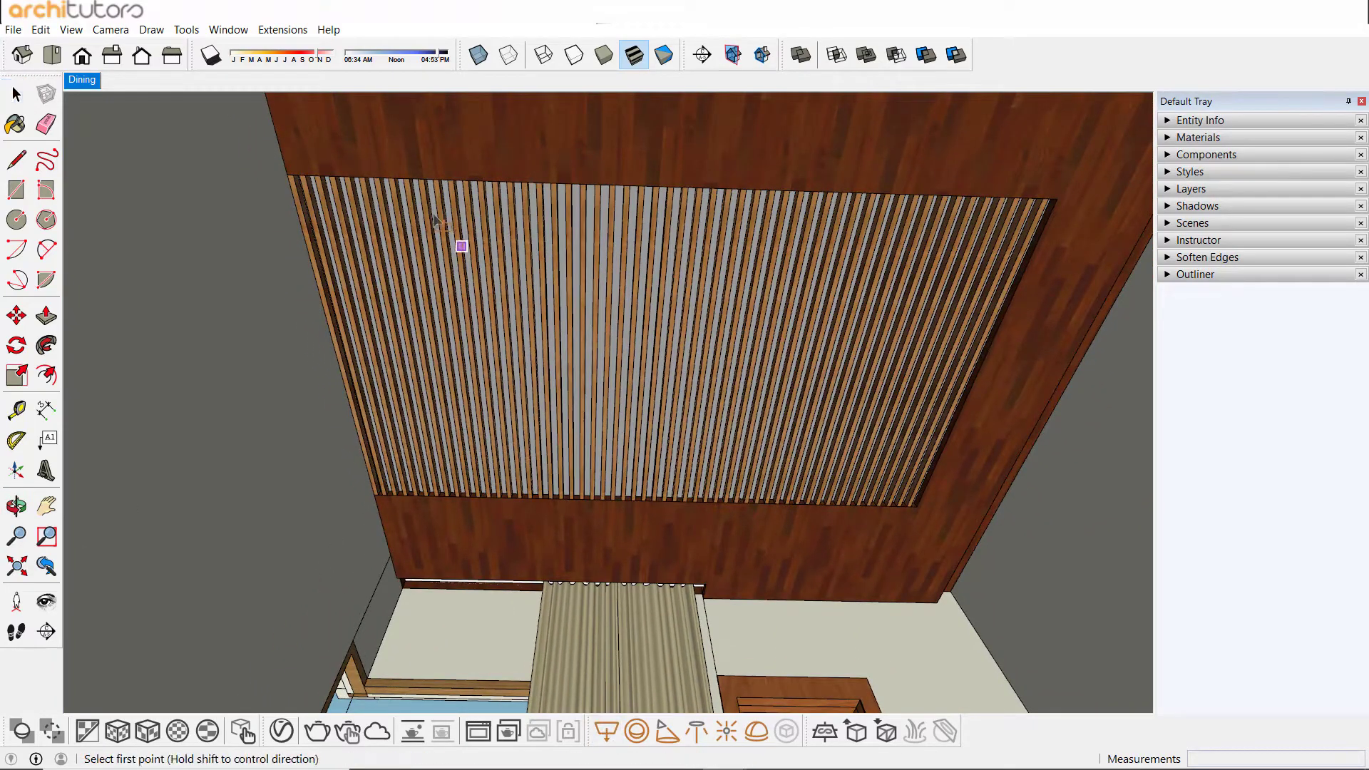
{"action": "left_click", "coordinate": [301, 110]}
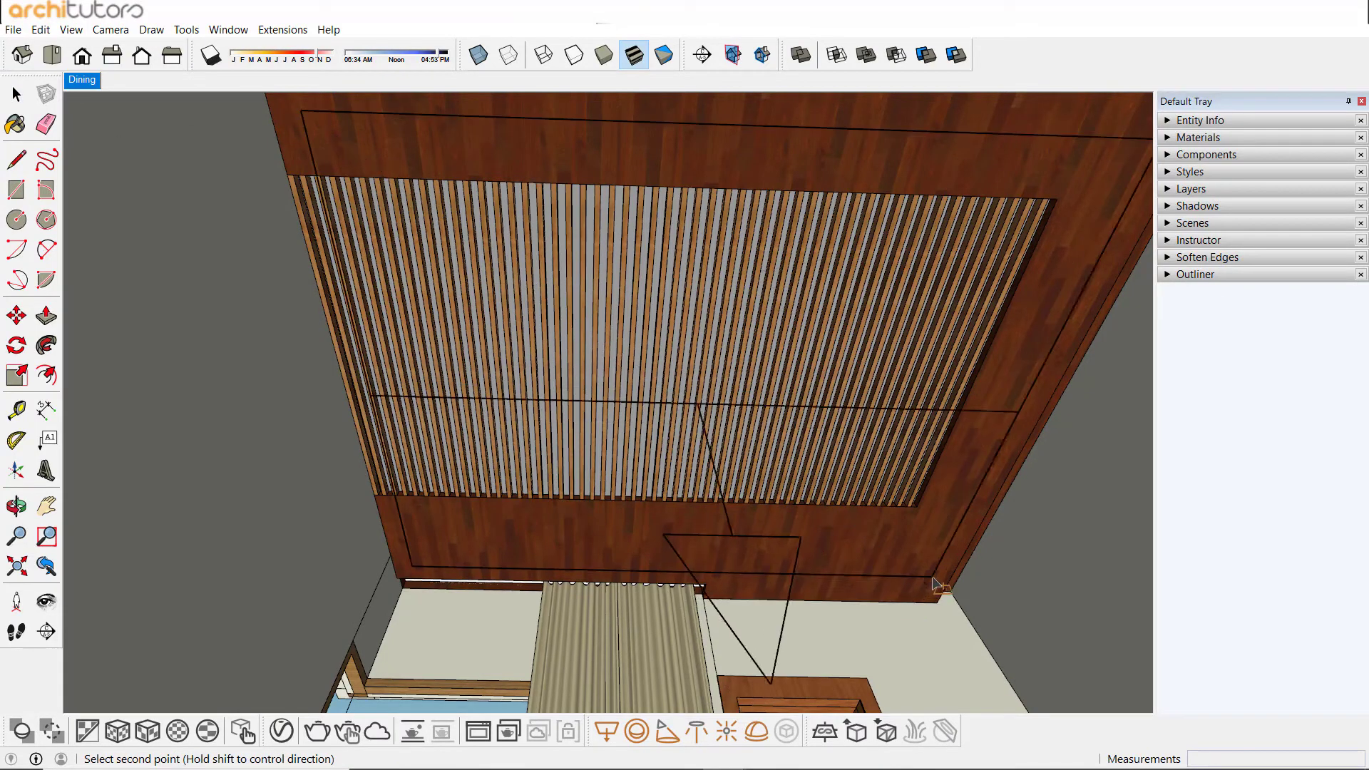
{"action": "left_click", "coordinate": [933, 578]}
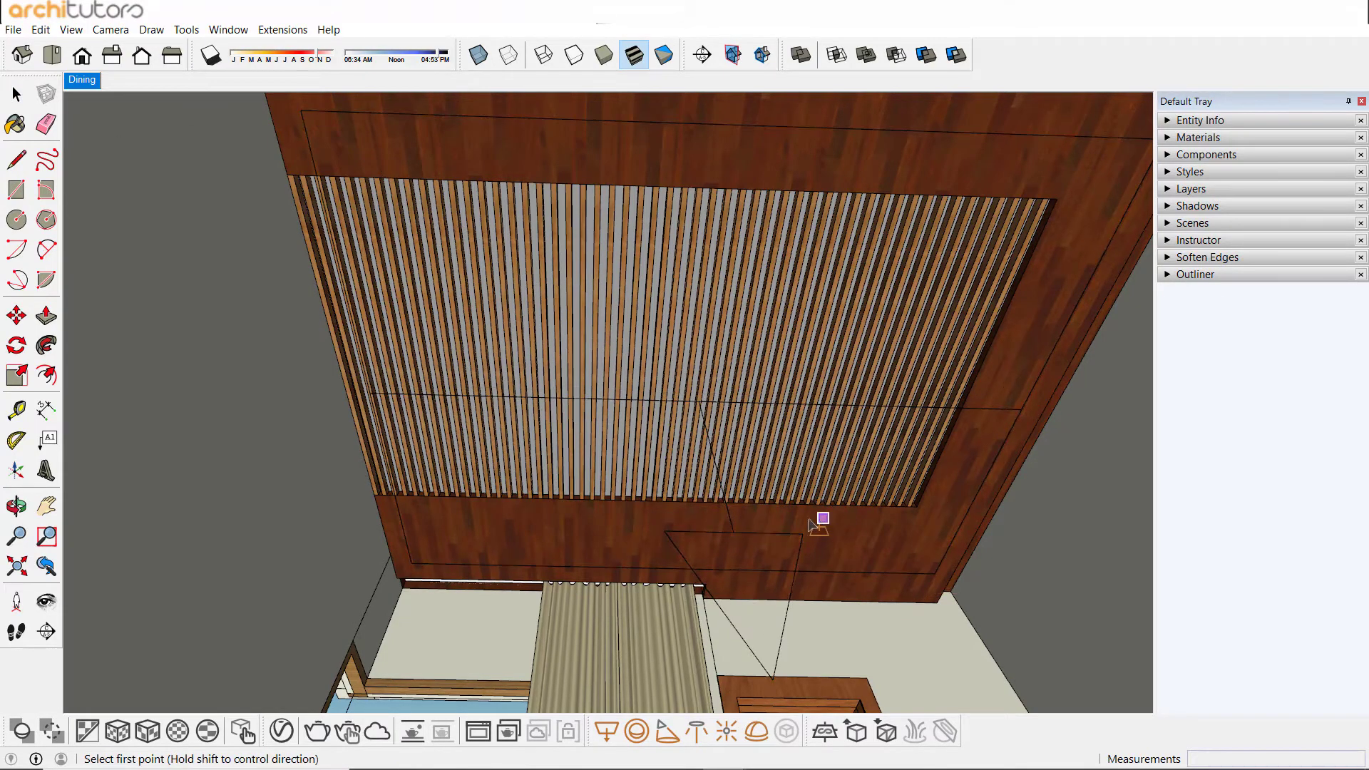
{"action": "right_click", "coordinate": [626, 291]}
{"action": "key", "text": "Escape"}
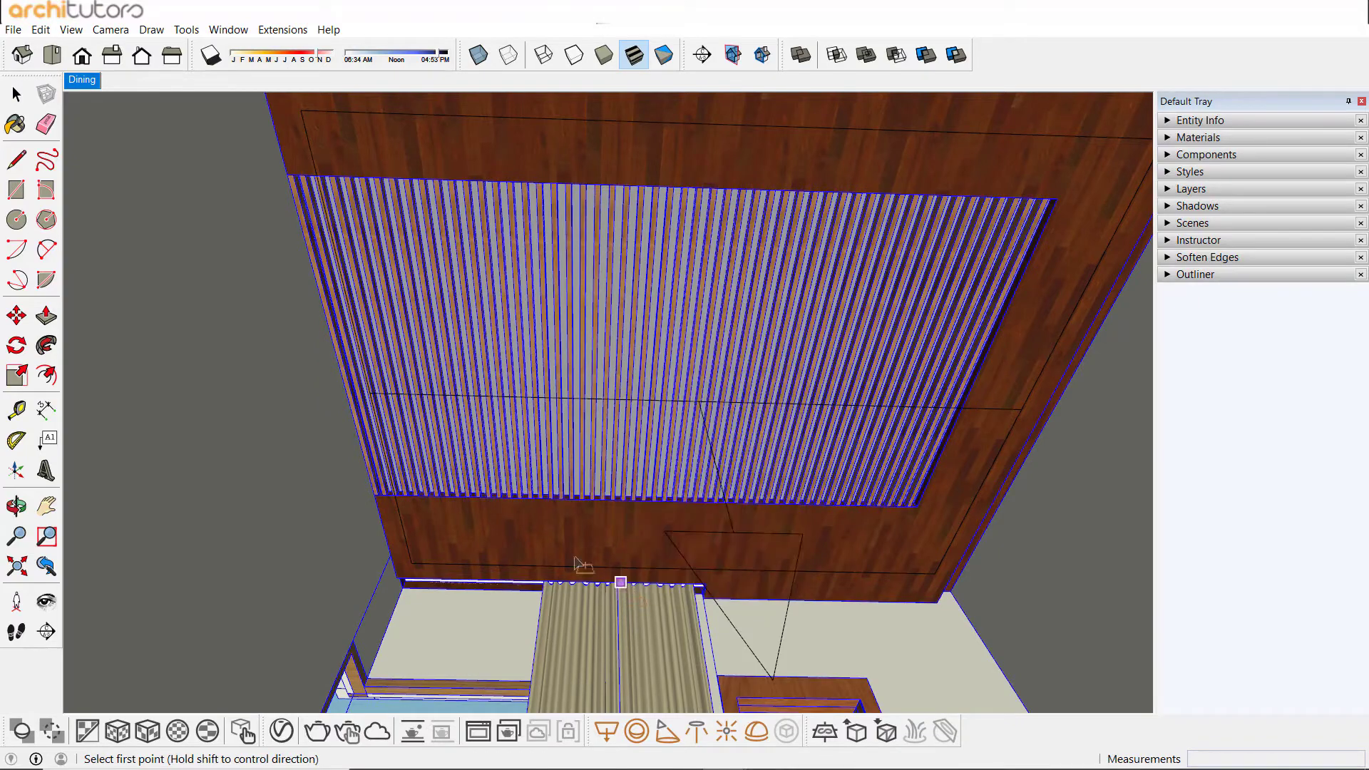
{"action": "key", "text": "space"}
{"action": "left_click", "coordinate": [749, 539]}
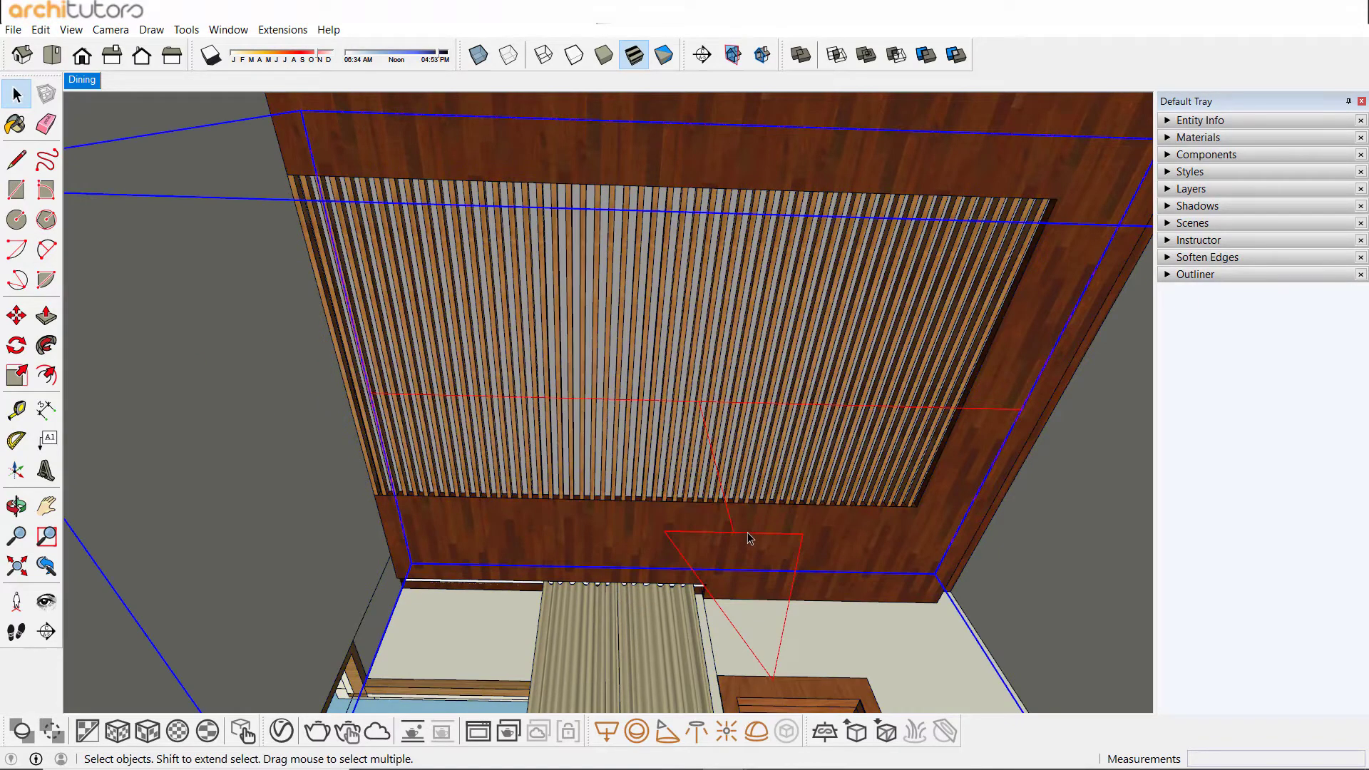
{"action": "left_click", "coordinate": [281, 730]}
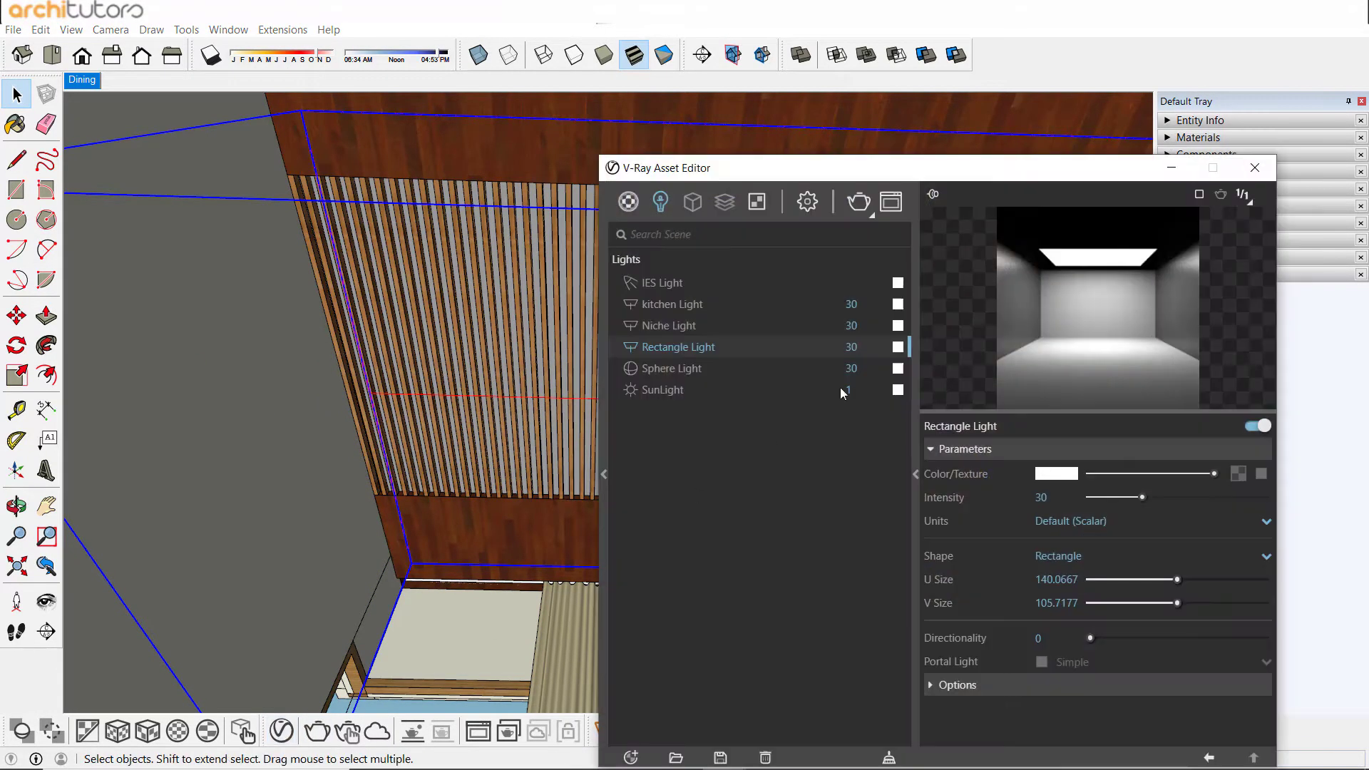
Rename the third rectangle light to 'bedroom Light', close the Asset Editor and return to the Dining scene.
{"action": "right_click", "coordinate": [690, 348]}
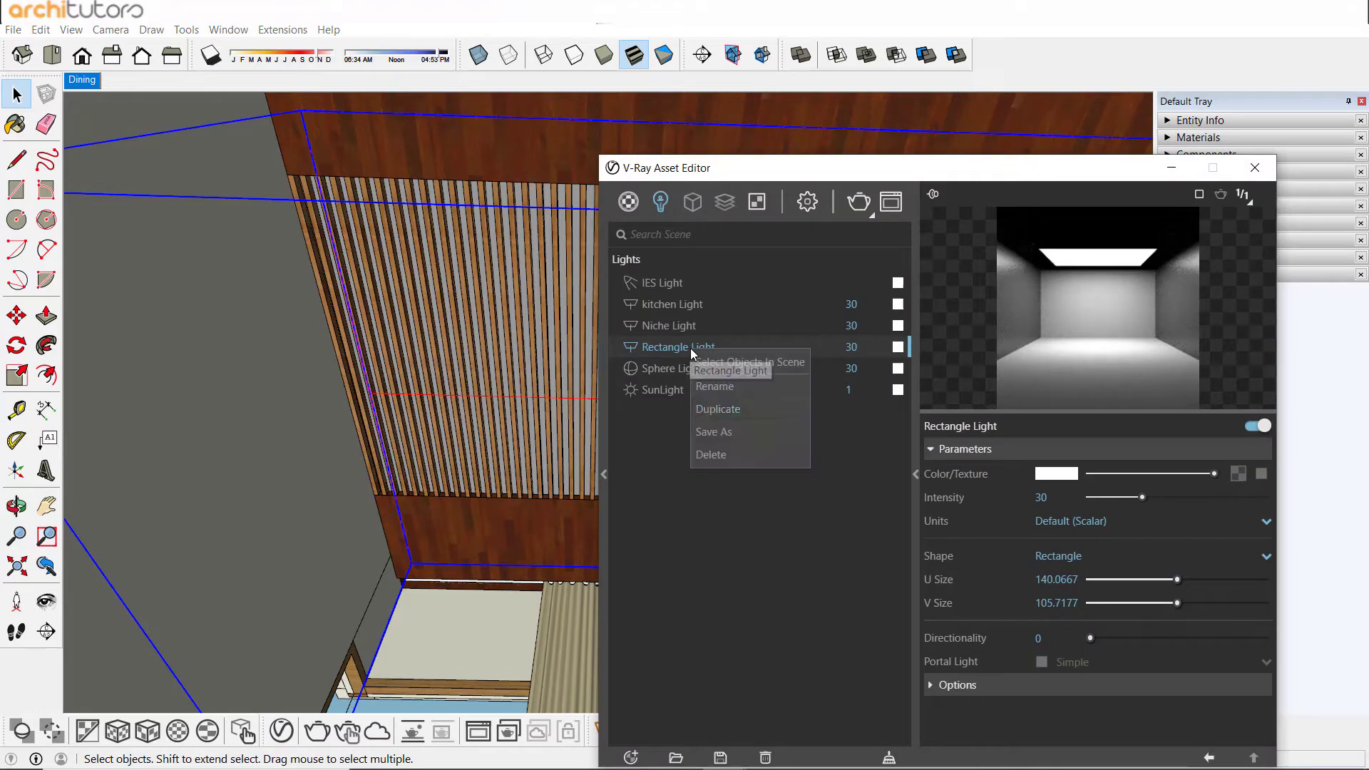
{"action": "left_click", "coordinate": [711, 389]}
{"action": "left_click_drag", "start_coordinate": [693, 347], "coordinate": [610, 344]}
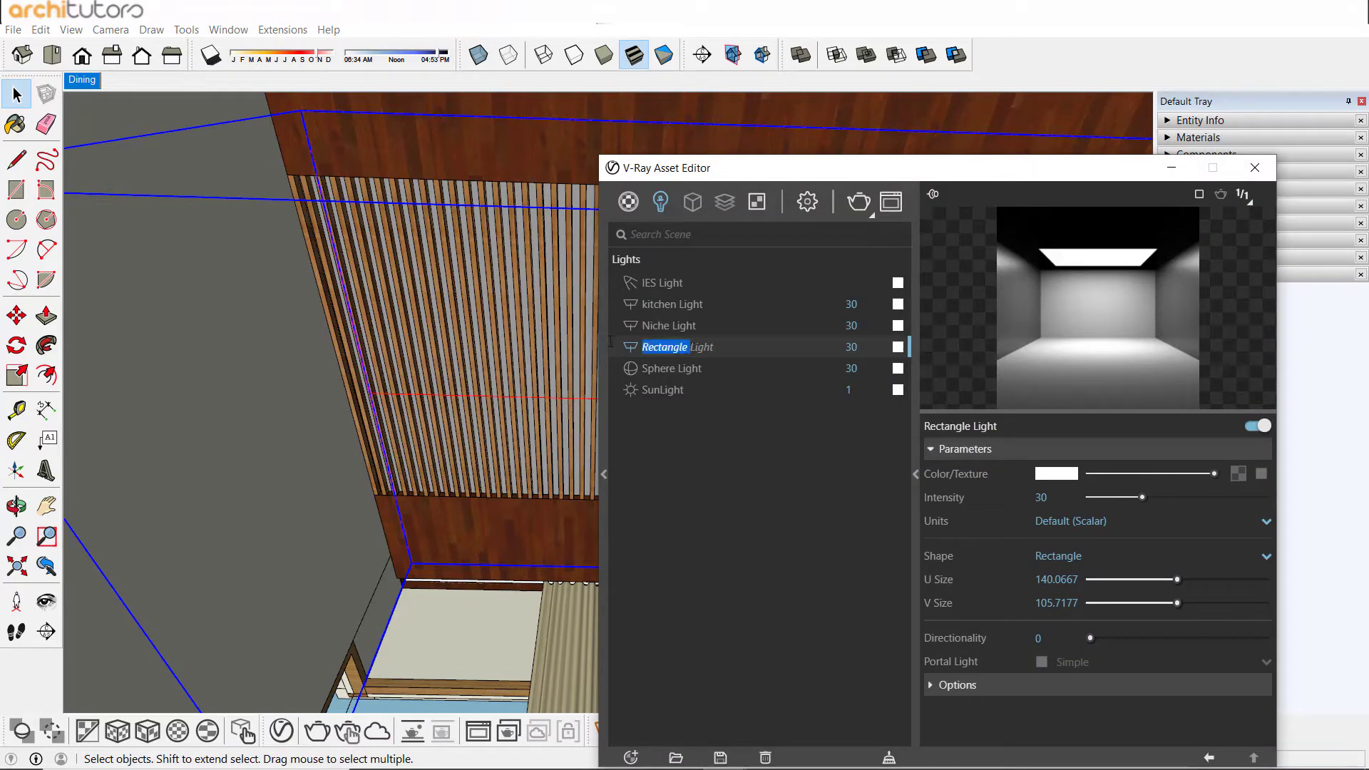
{"action": "key", "text": "BackSpace"}
{"action": "key", "text": "BackSpace"}
{"action": "key", "text": "BackSpace"}
{"action": "key", "text": "BackSpace"}
{"action": "key", "text": "Return"}
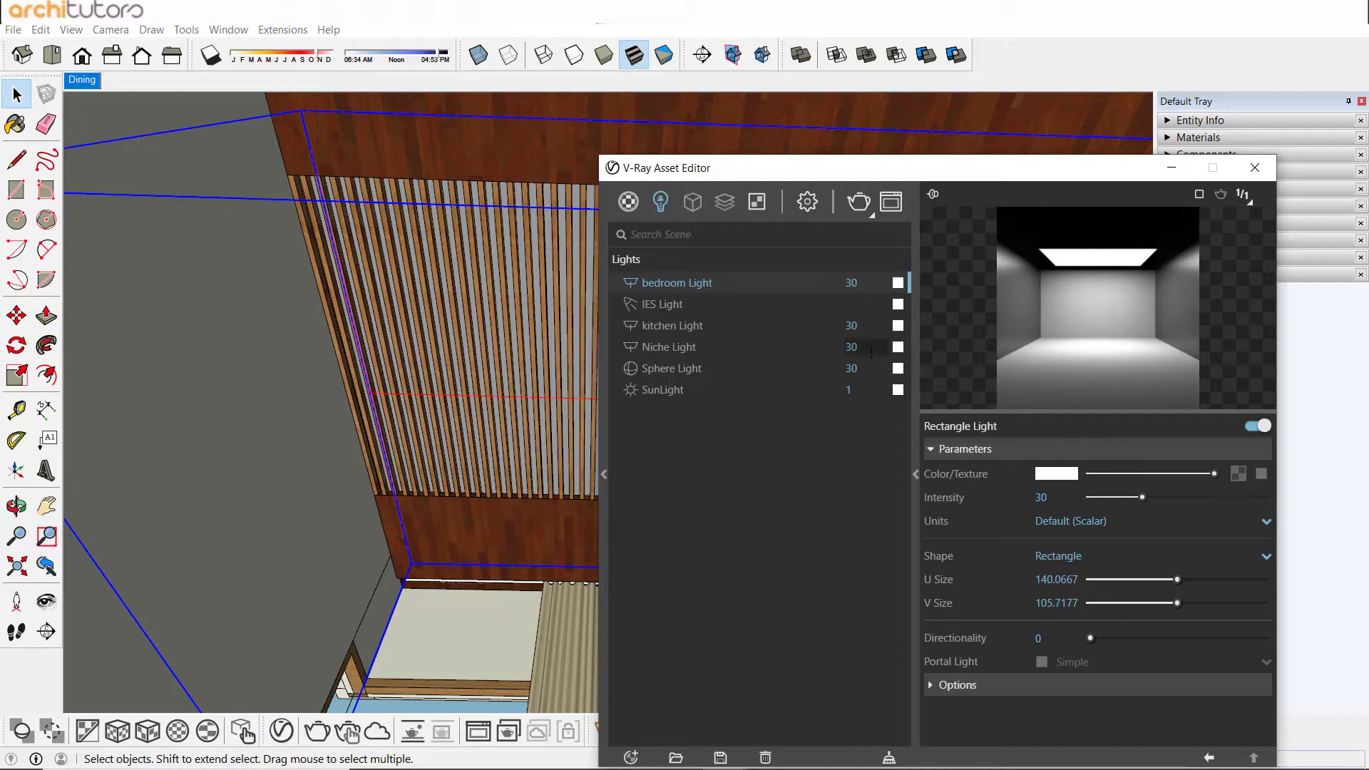
{"action": "left_click", "coordinate": [1171, 171]}
{"action": "left_click", "coordinate": [86, 84]}
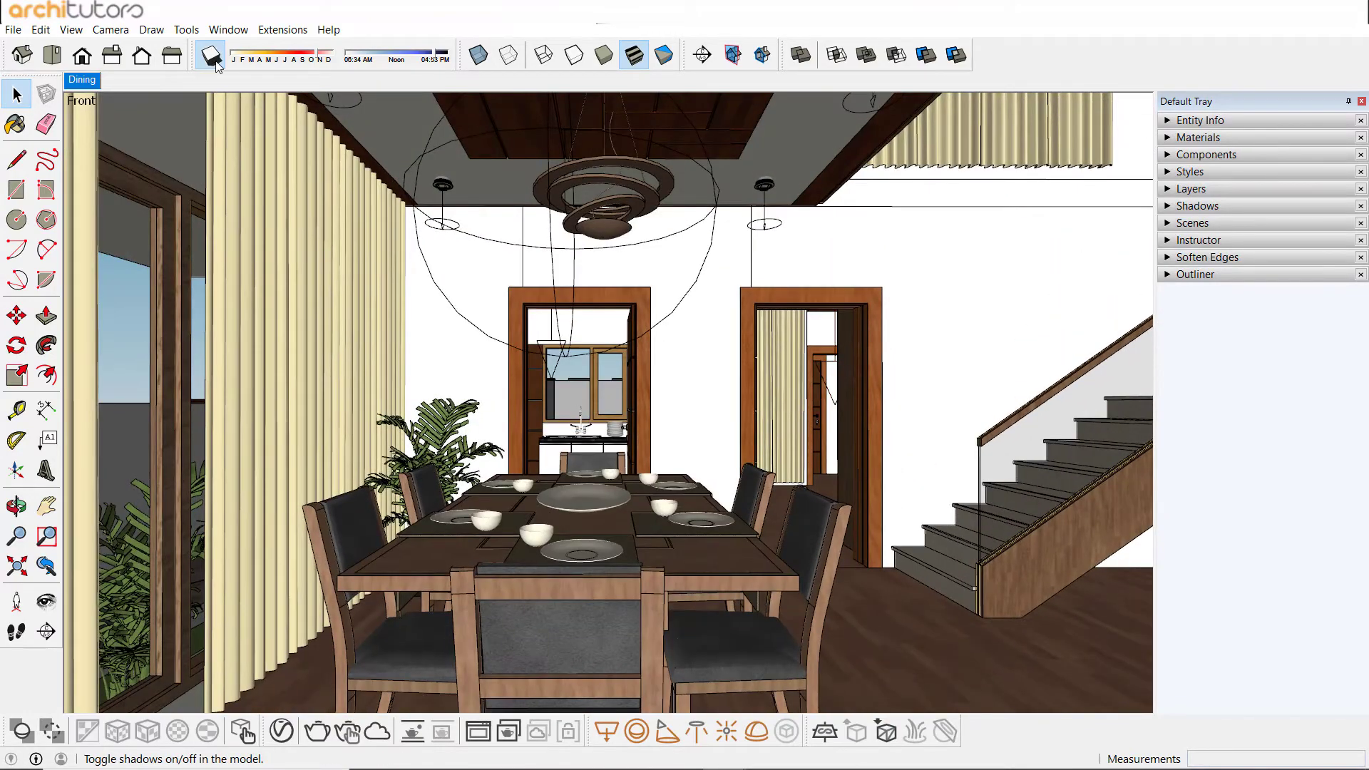
Turn on shadows at a 06:31 AM sun time, update the Dining scene, and reopen the Asset Editor.
{"action": "left_click", "coordinate": [211, 55]}
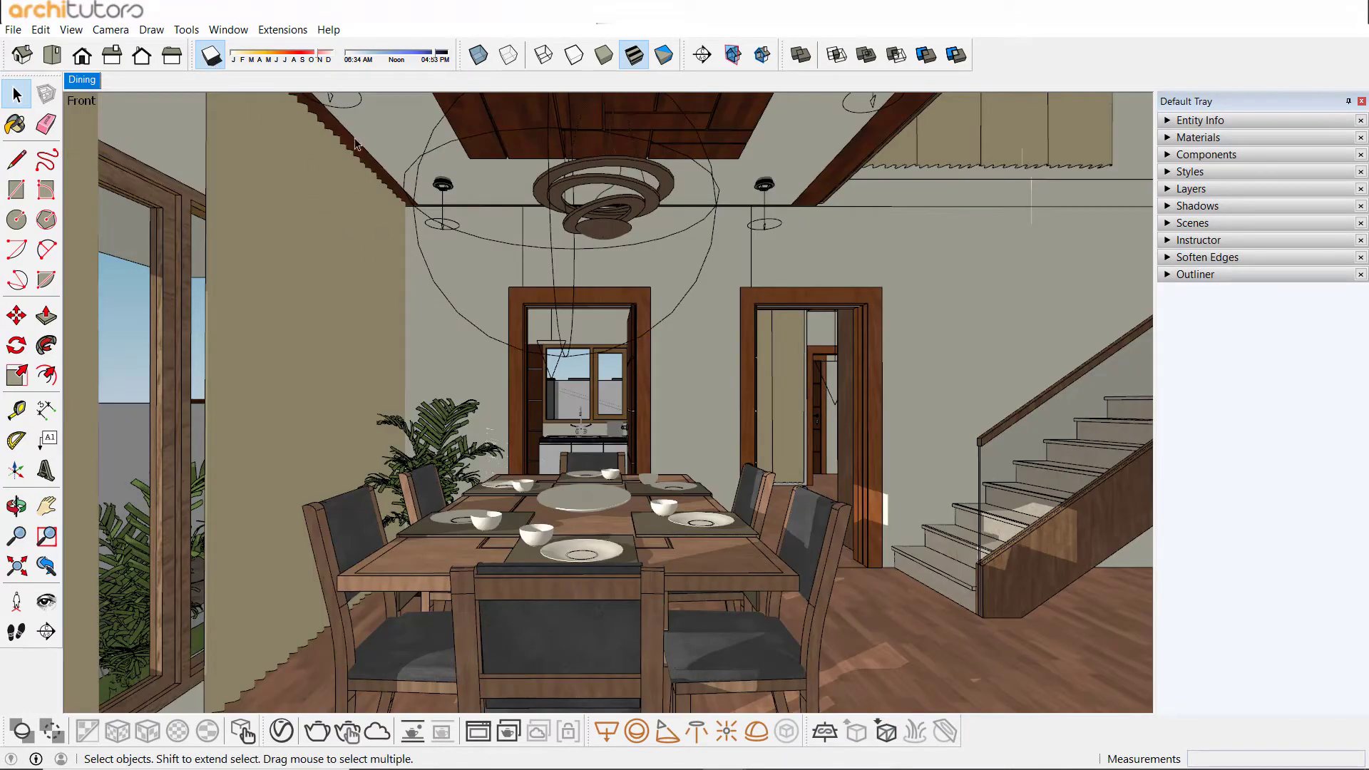
{"action": "left_click_drag", "start_coordinate": [325, 57], "coordinate": [330, 57]}
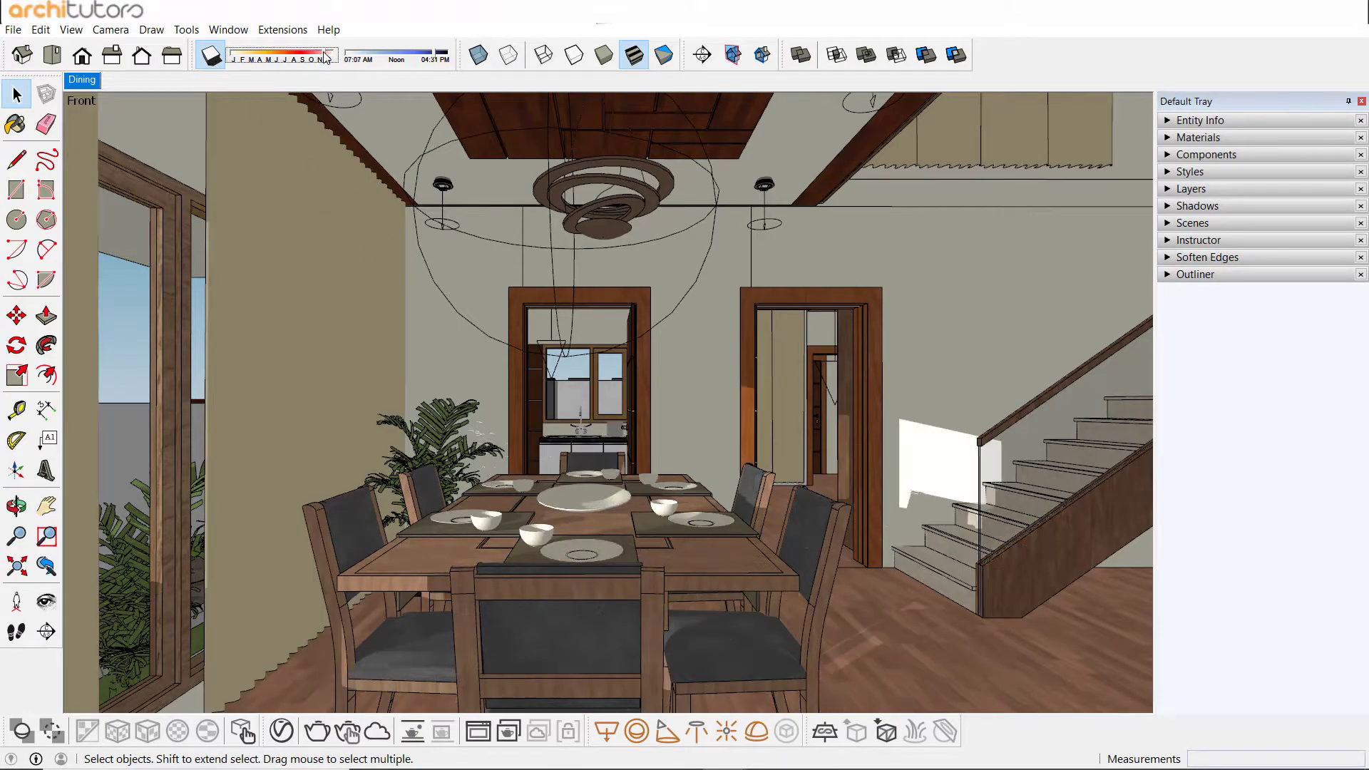
{"action": "left_click_drag", "start_coordinate": [435, 55], "coordinate": [438, 60]}
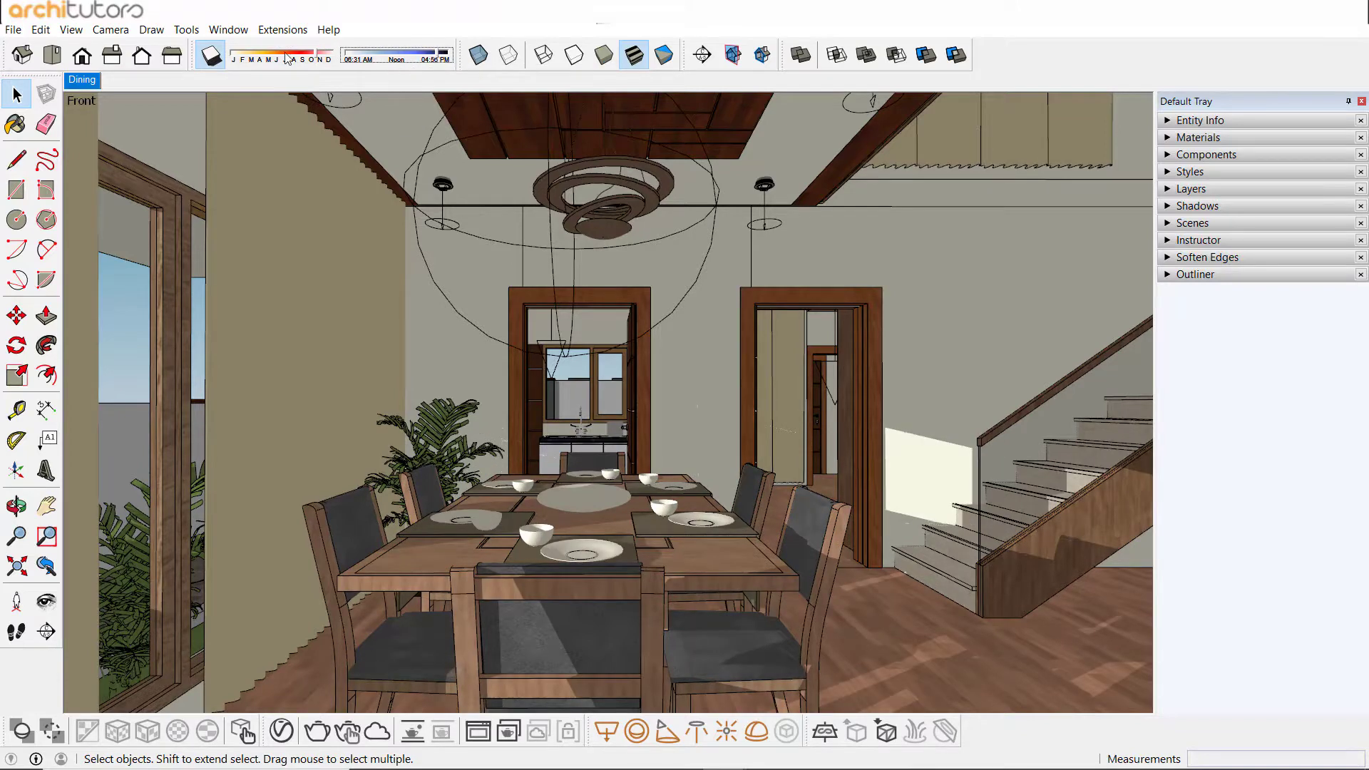
{"action": "right_click", "coordinate": [207, 58]}
{"action": "right_click", "coordinate": [93, 87]}
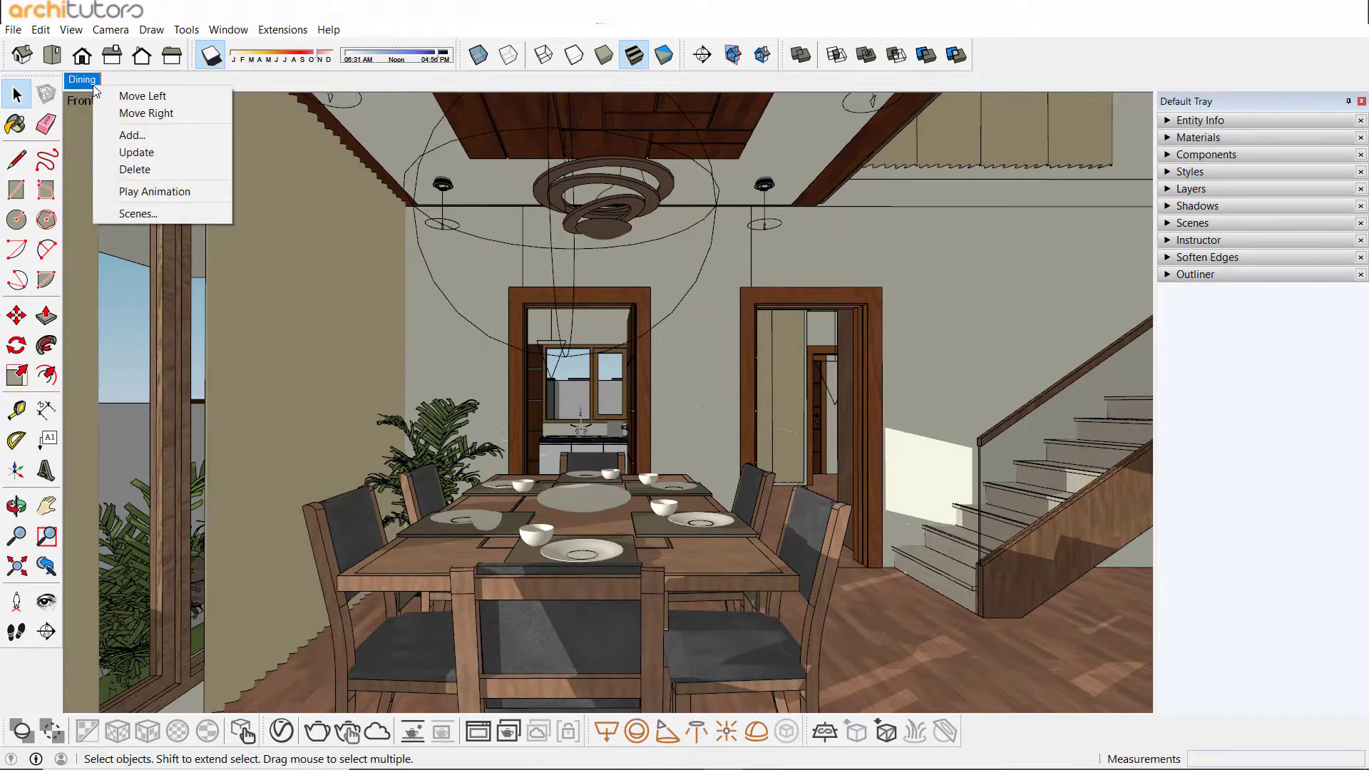
{"action": "left_click", "coordinate": [137, 153]}
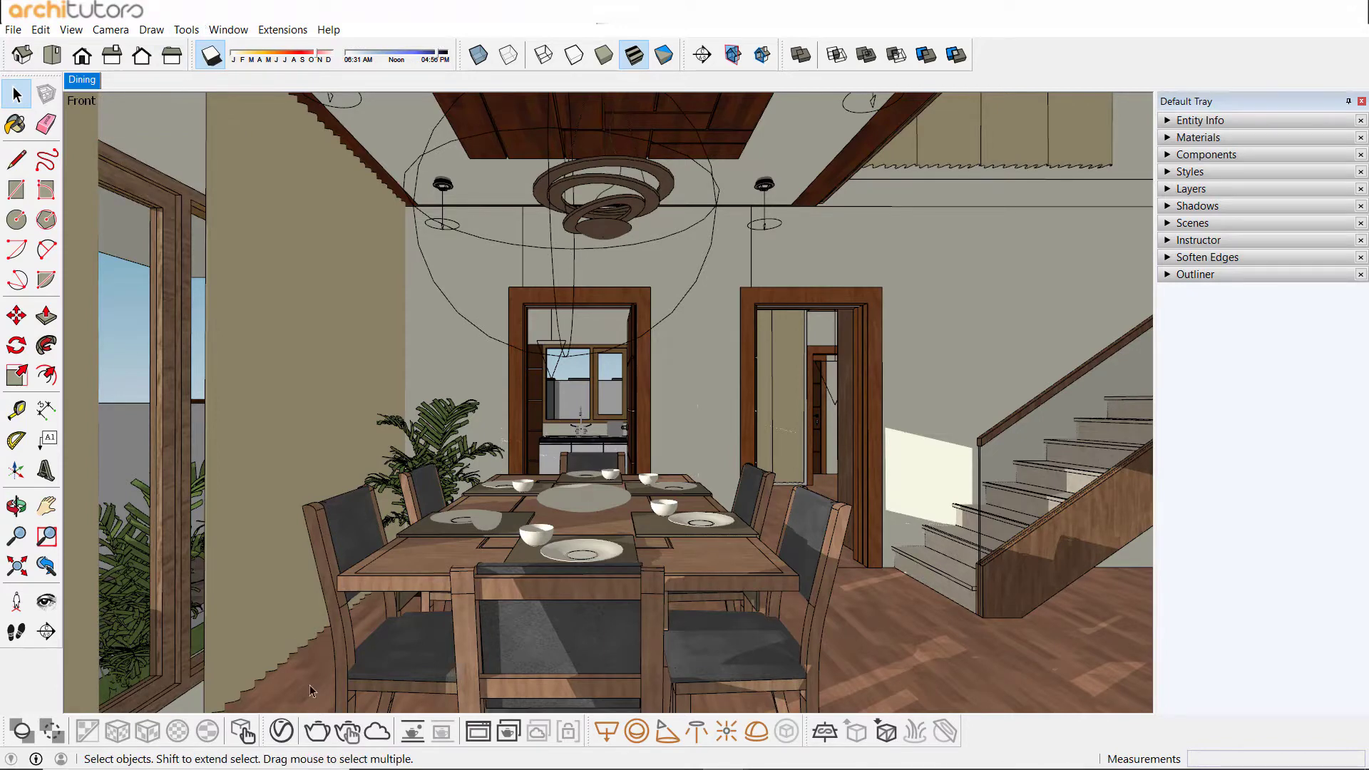
{"action": "left_click", "coordinate": [281, 731]}
{"action": "left_click_drag", "start_coordinate": [871, 177], "coordinate": [789, 149]}
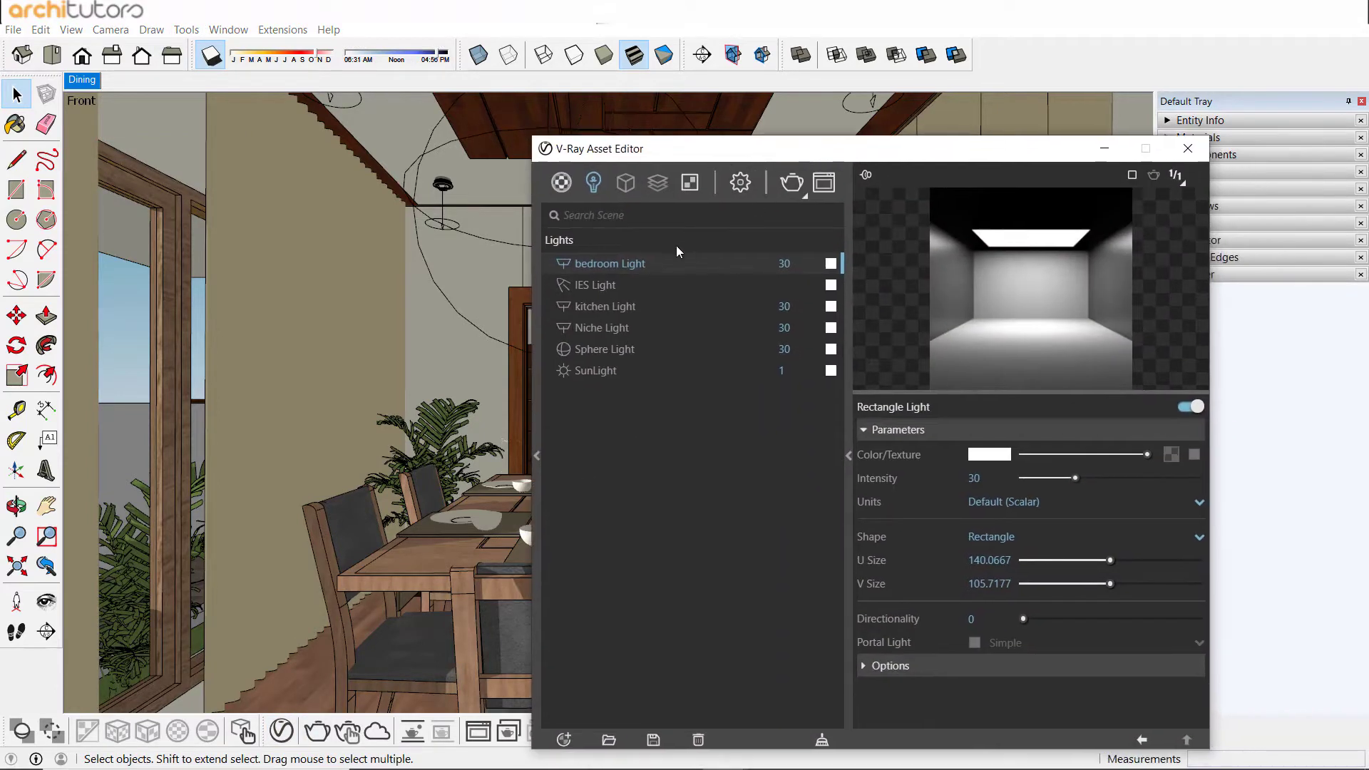
Set Global Illumination to Irradiance map primary and Light cache secondary, with render quality Low.
{"action": "left_click", "coordinate": [745, 182]}
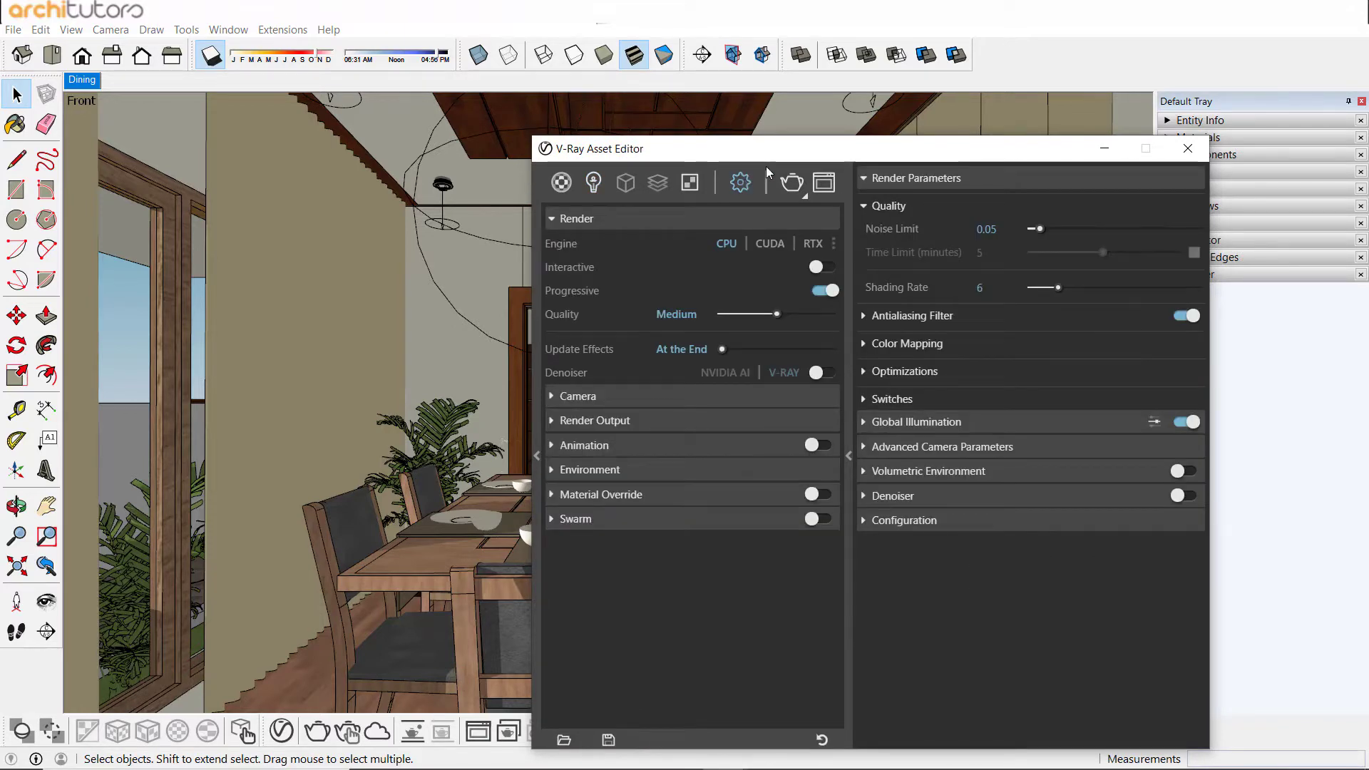
{"action": "left_click_drag", "start_coordinate": [778, 151], "coordinate": [734, 97]}
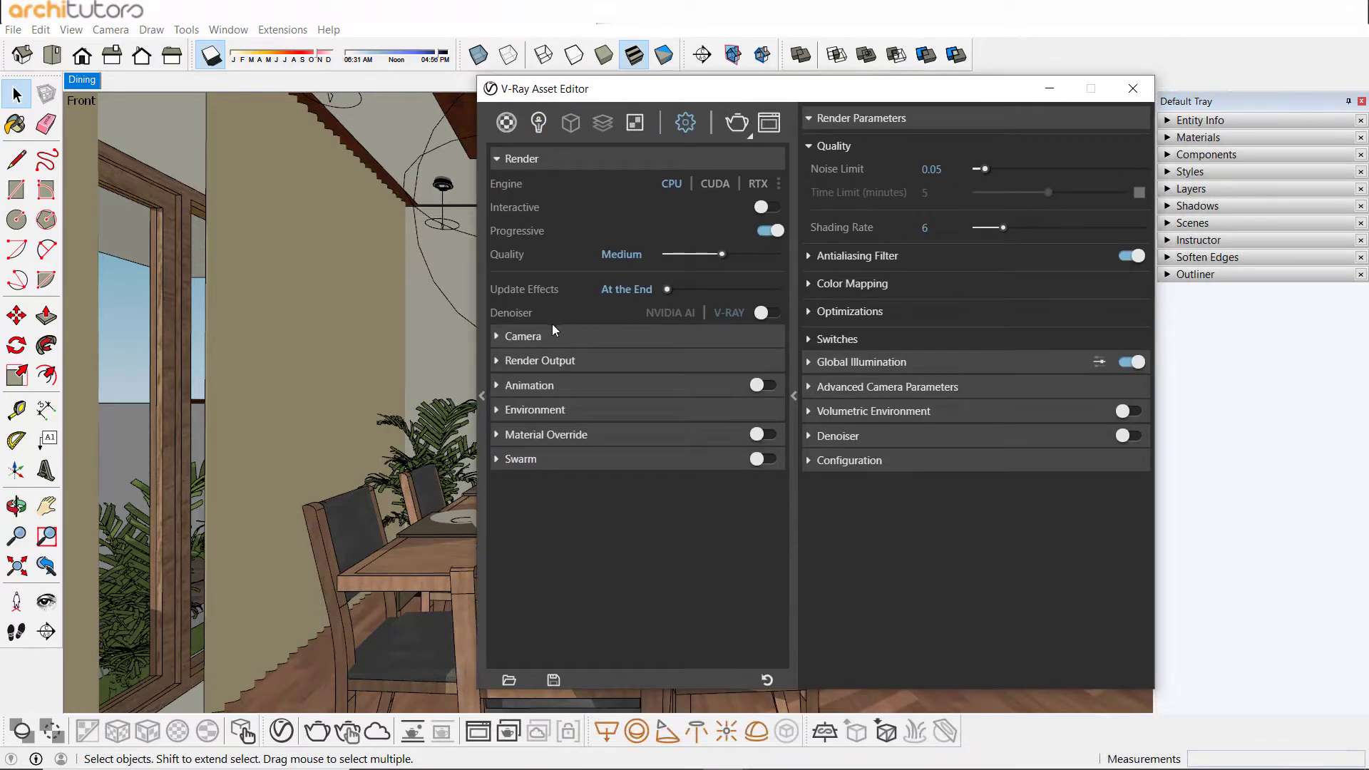
{"action": "left_click", "coordinate": [502, 337]}
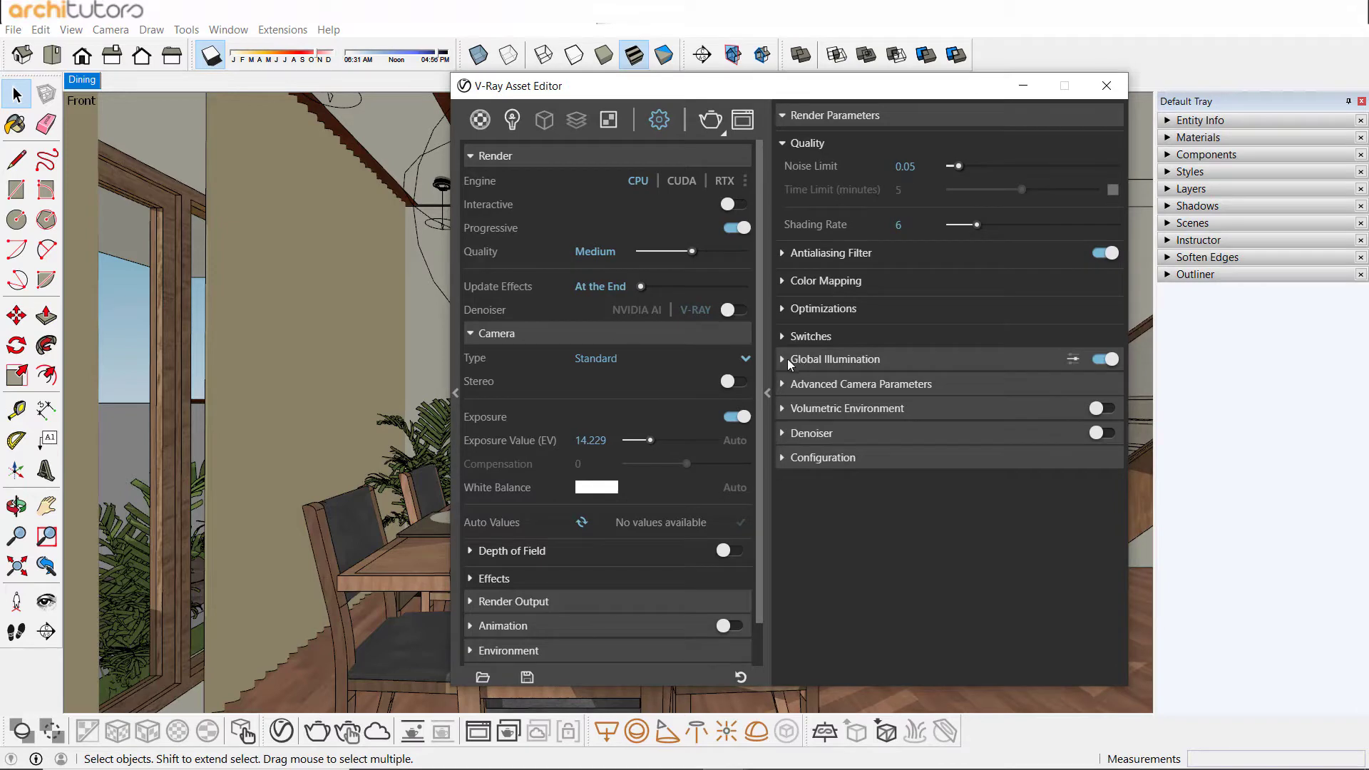
{"action": "left_click", "coordinate": [787, 358]}
{"action": "left_click", "coordinate": [929, 409]}
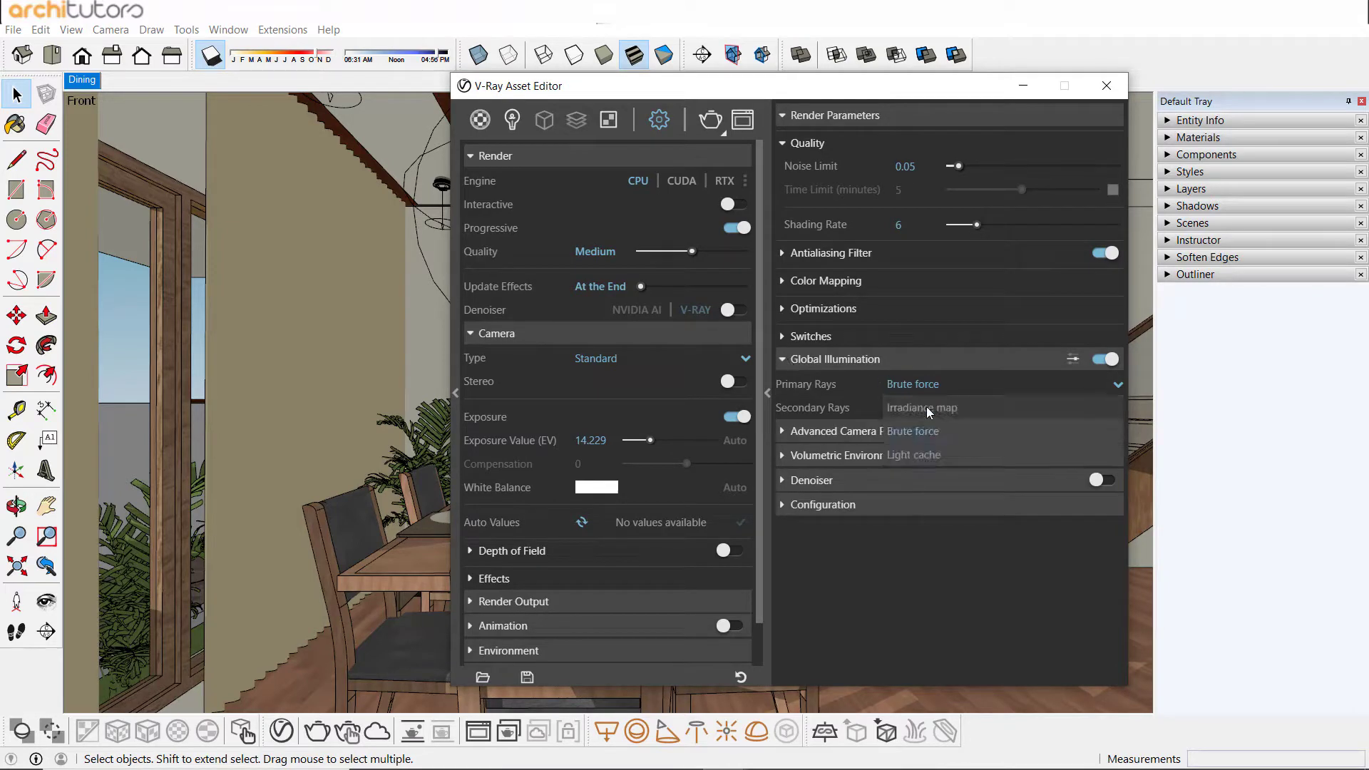
{"action": "left_click", "coordinate": [926, 408]}
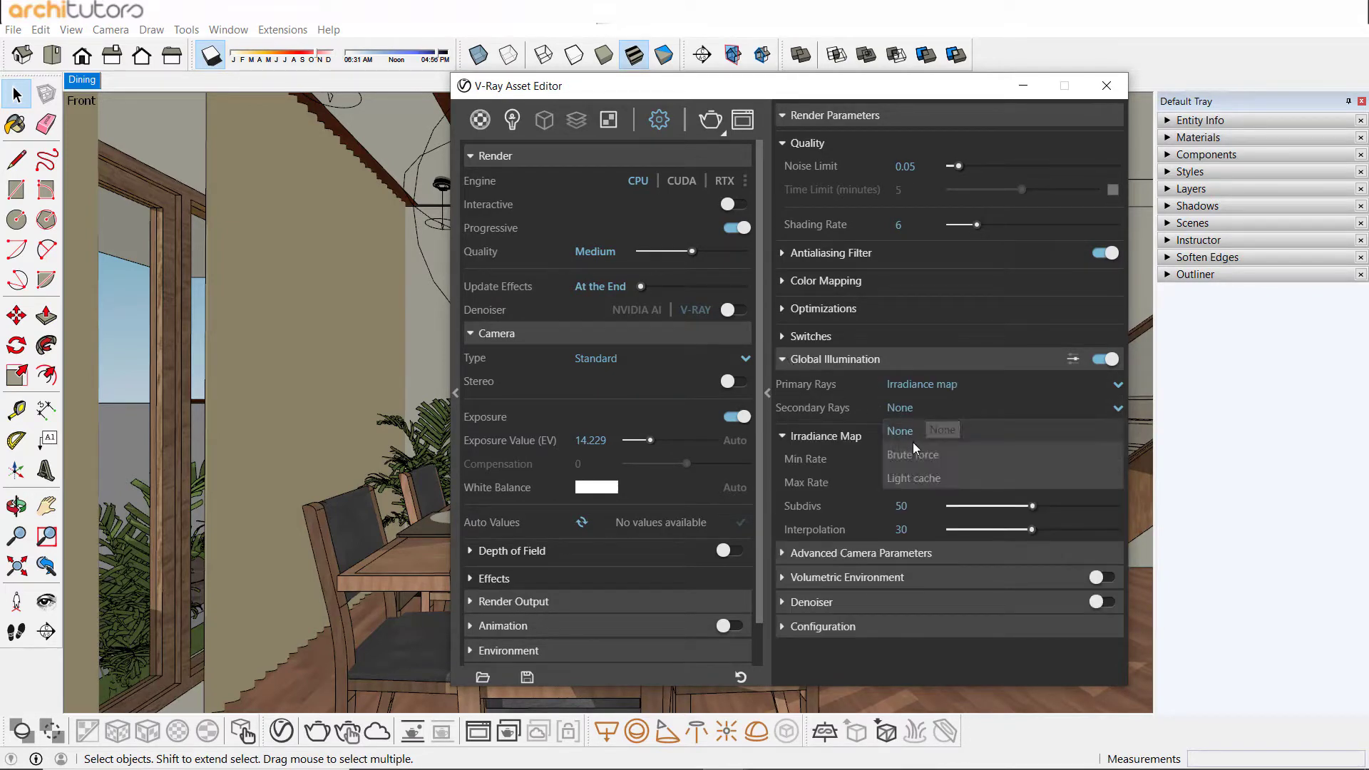
{"action": "left_click", "coordinate": [912, 479]}
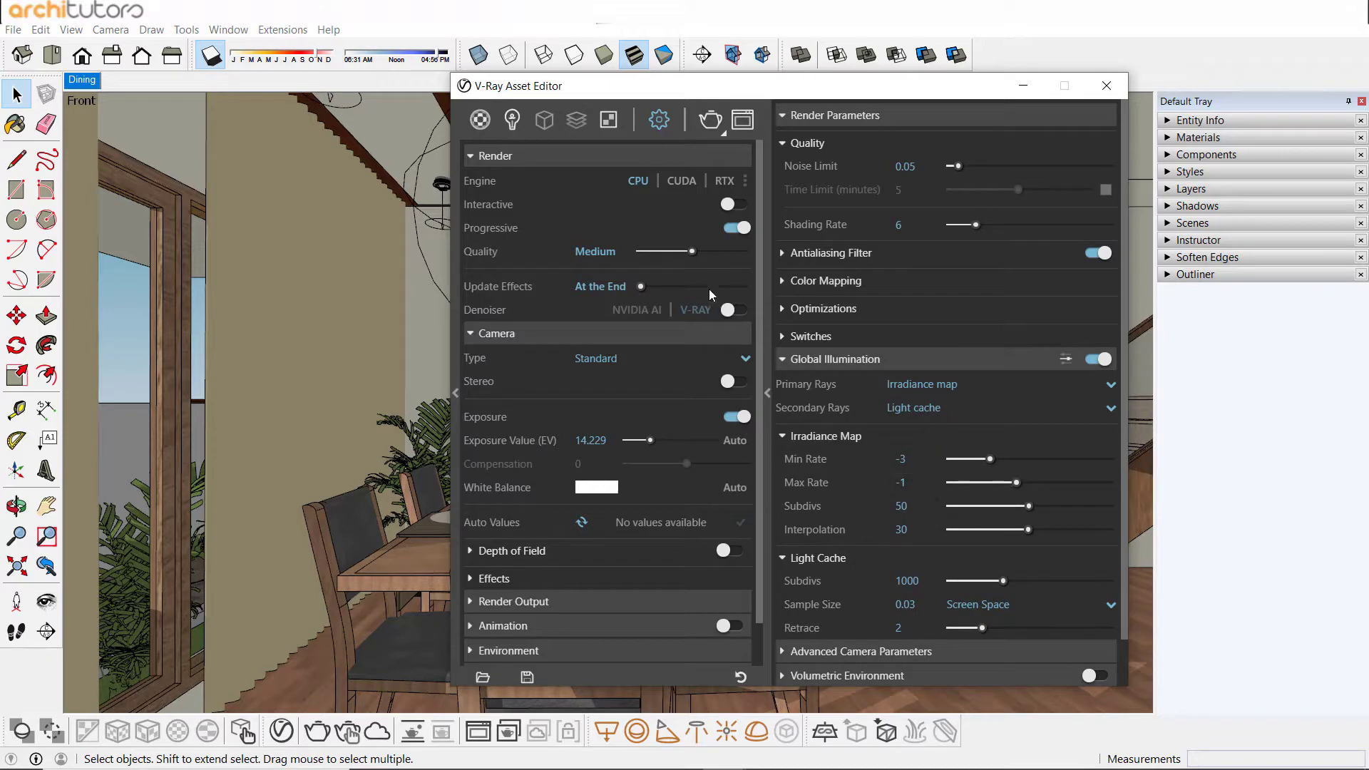
{"action": "left_click_drag", "start_coordinate": [691, 252], "coordinate": [662, 251]}
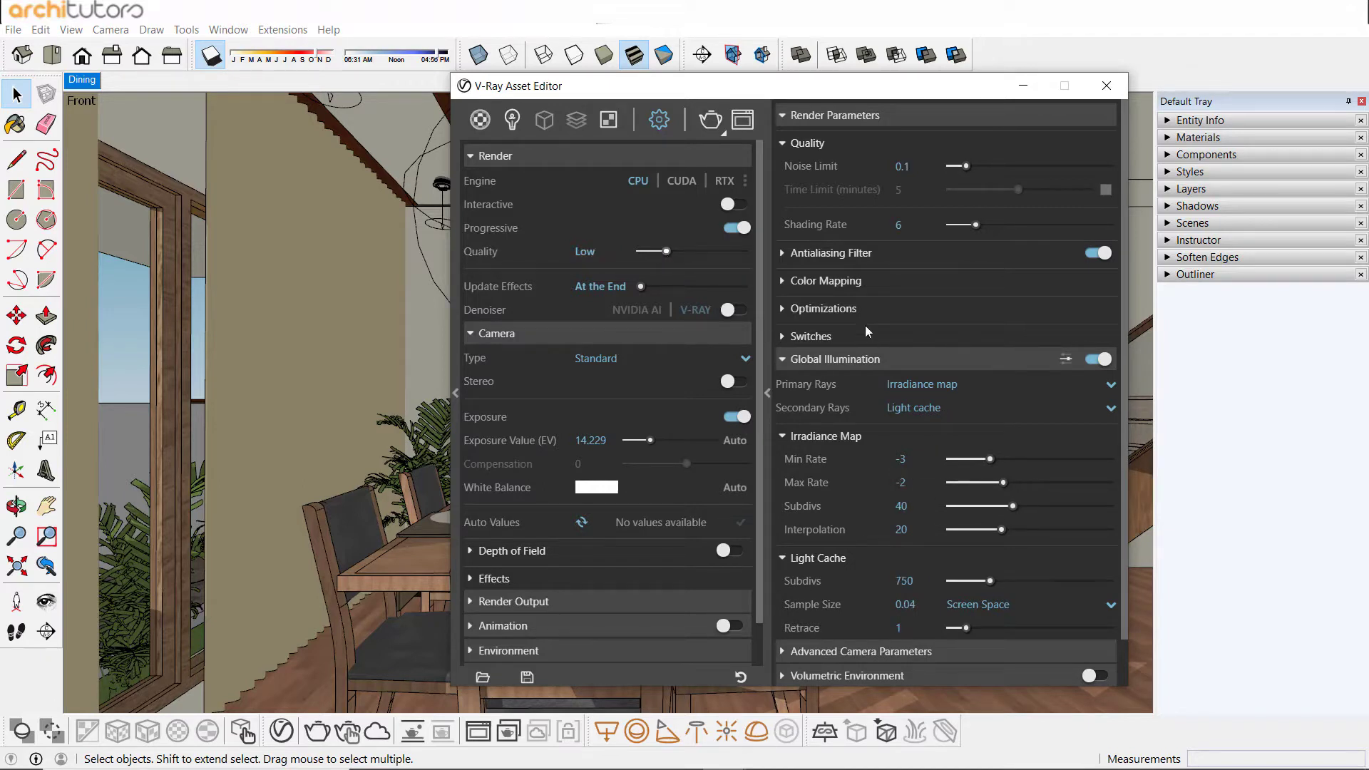
Keep the Catmull Rom antialiasing filter and collapse the expanded settings sections.
{"action": "left_click", "coordinate": [791, 254]}
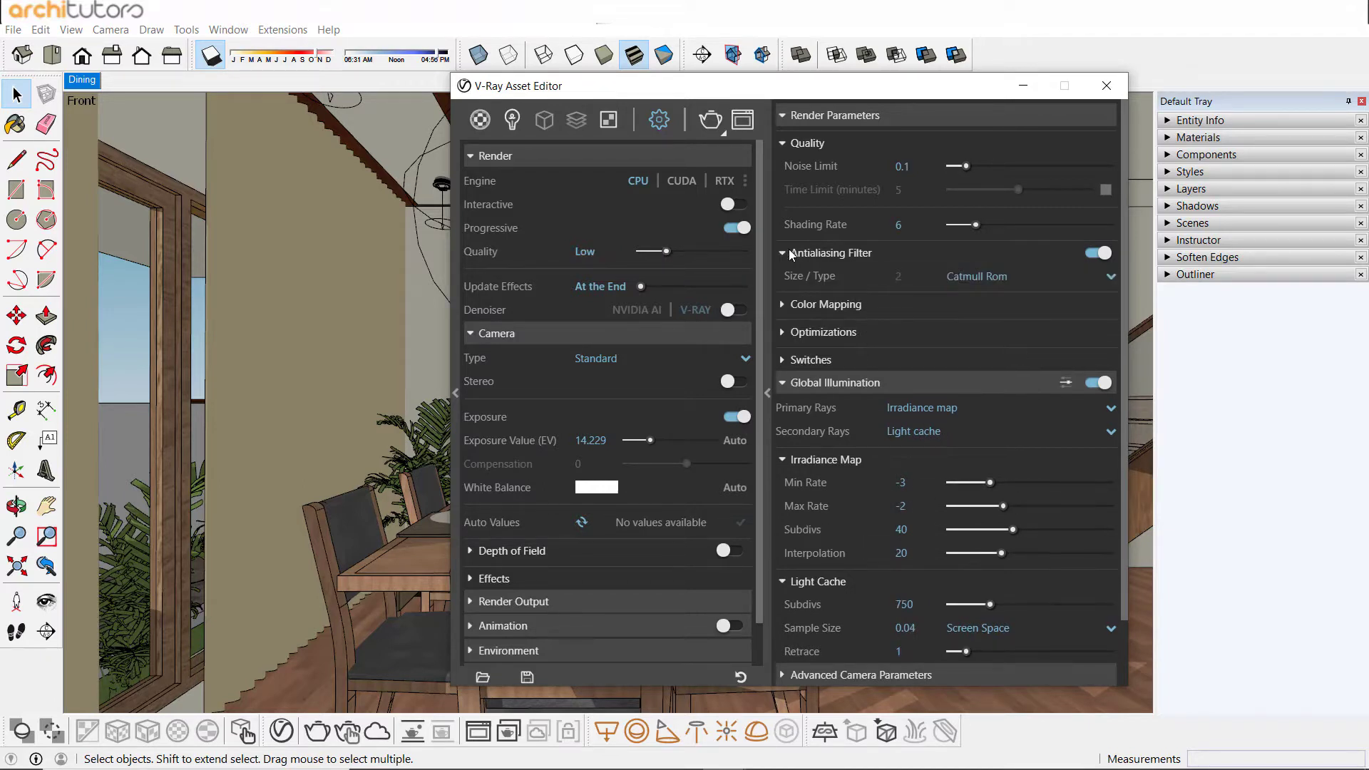
{"action": "left_click", "coordinate": [1007, 278]}
{"action": "left_click", "coordinate": [978, 349]}
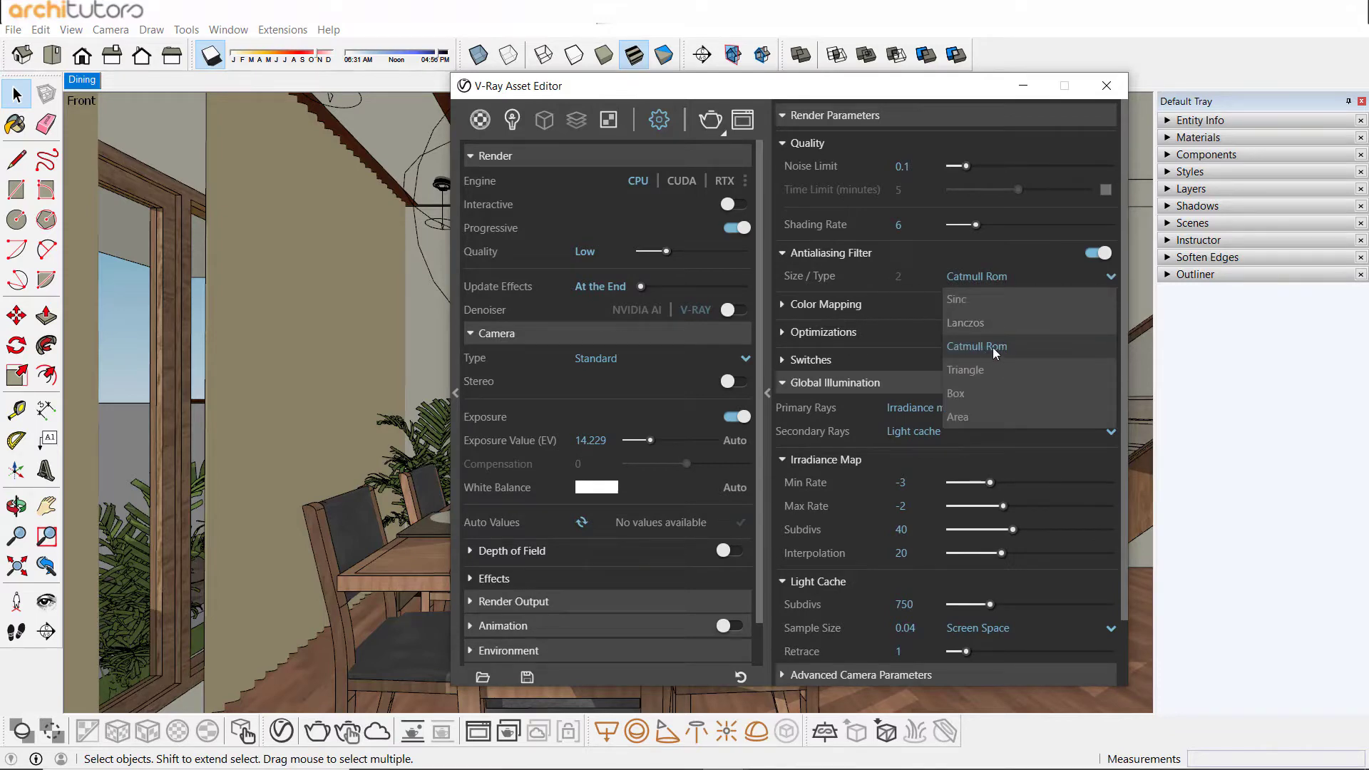
{"action": "left_click", "coordinate": [790, 255]}
{"action": "left_click", "coordinate": [791, 279]}
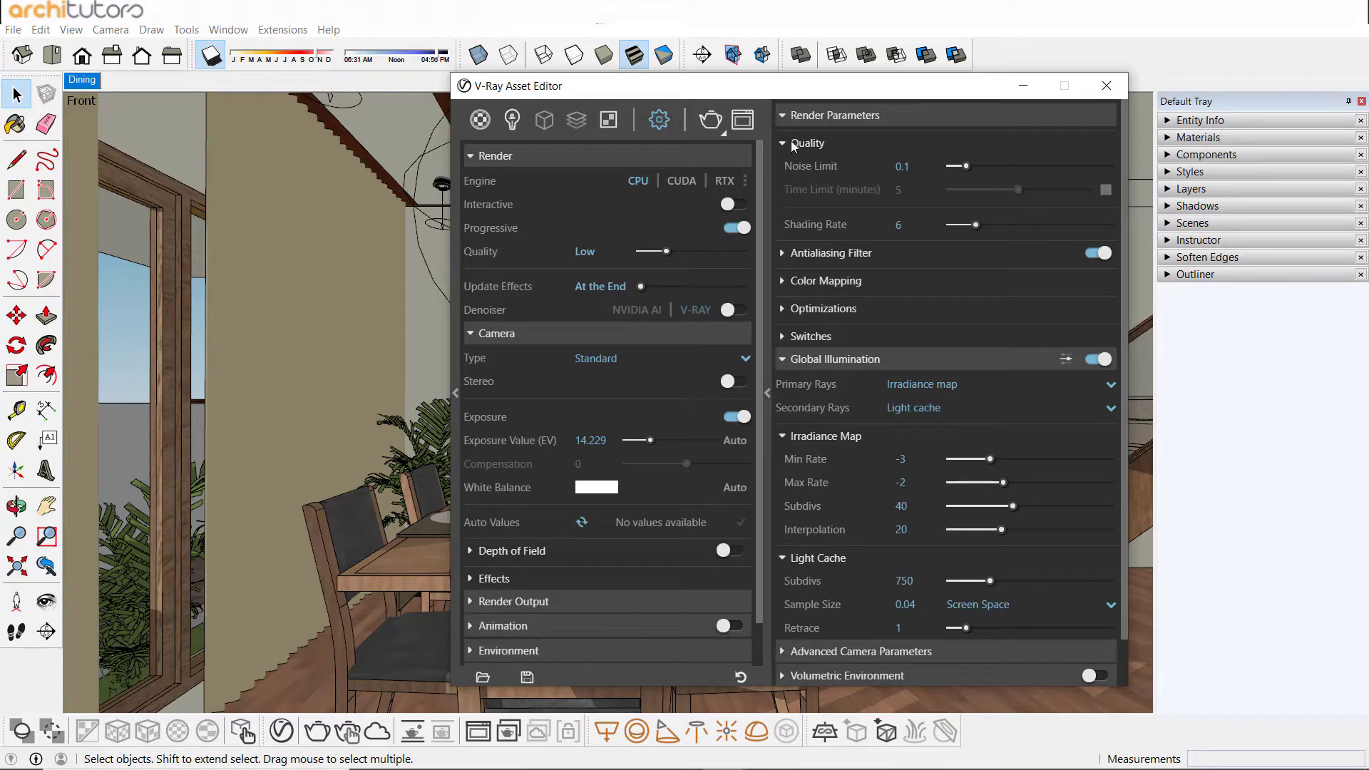
{"action": "left_click", "coordinate": [793, 144]}
{"action": "left_click", "coordinate": [791, 280]}
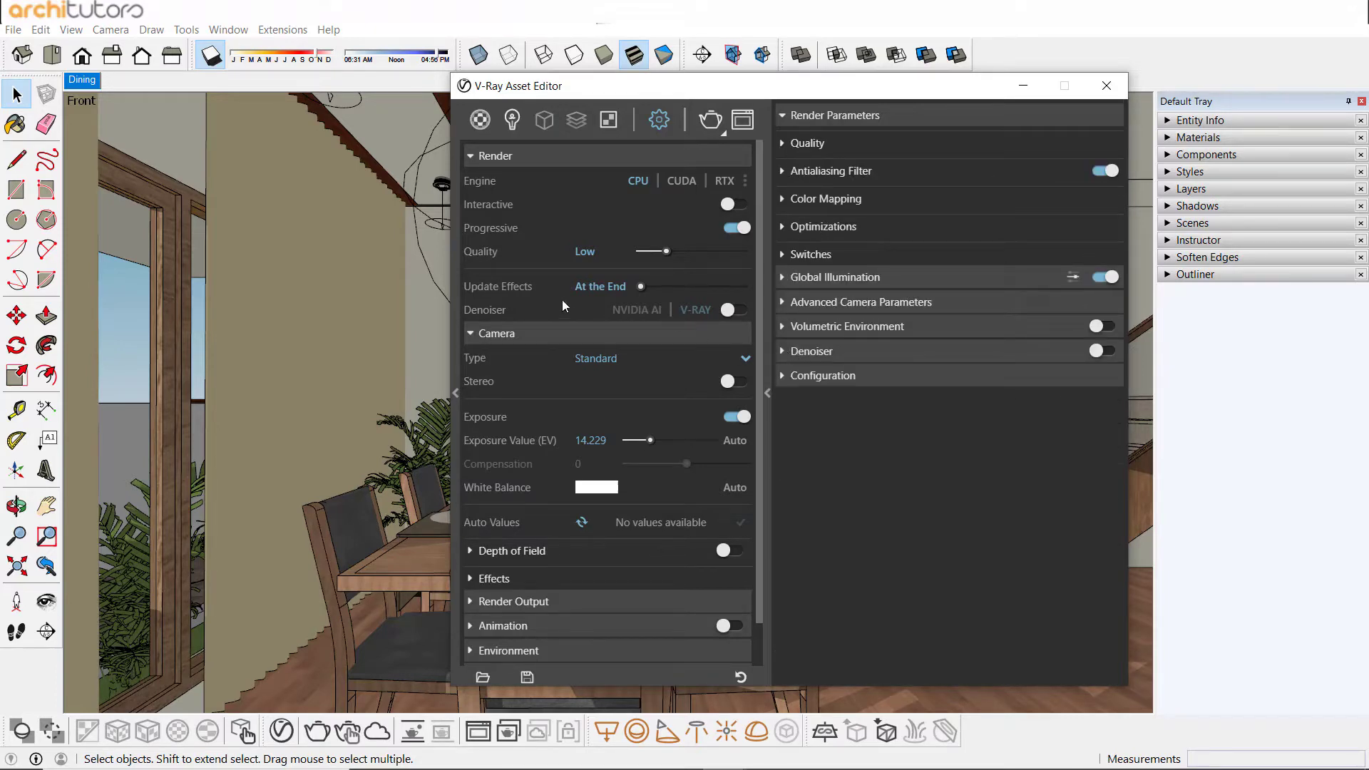
Turn on Safe Frame for the 800 × 450 output and hide the Asset Editor.
{"action": "left_click", "coordinate": [495, 158]}
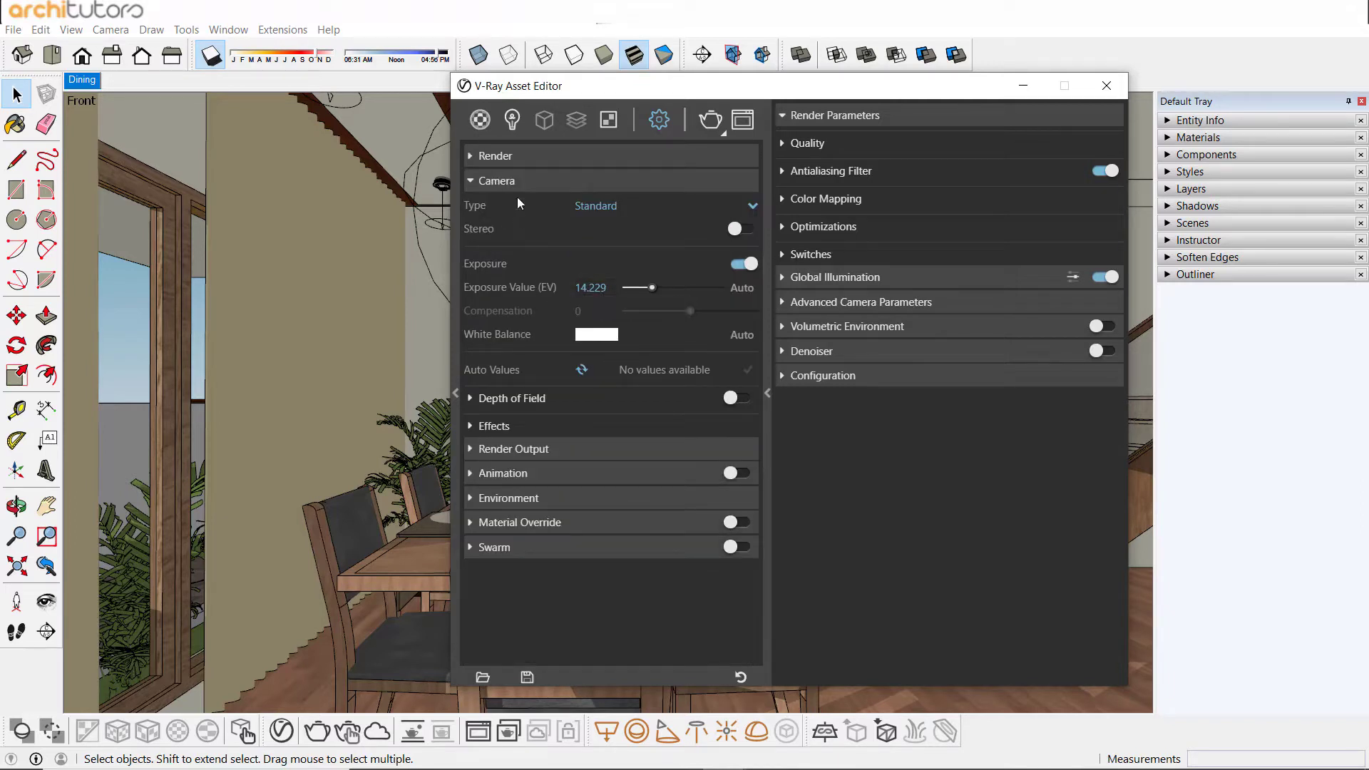
{"action": "left_click", "coordinate": [523, 450]}
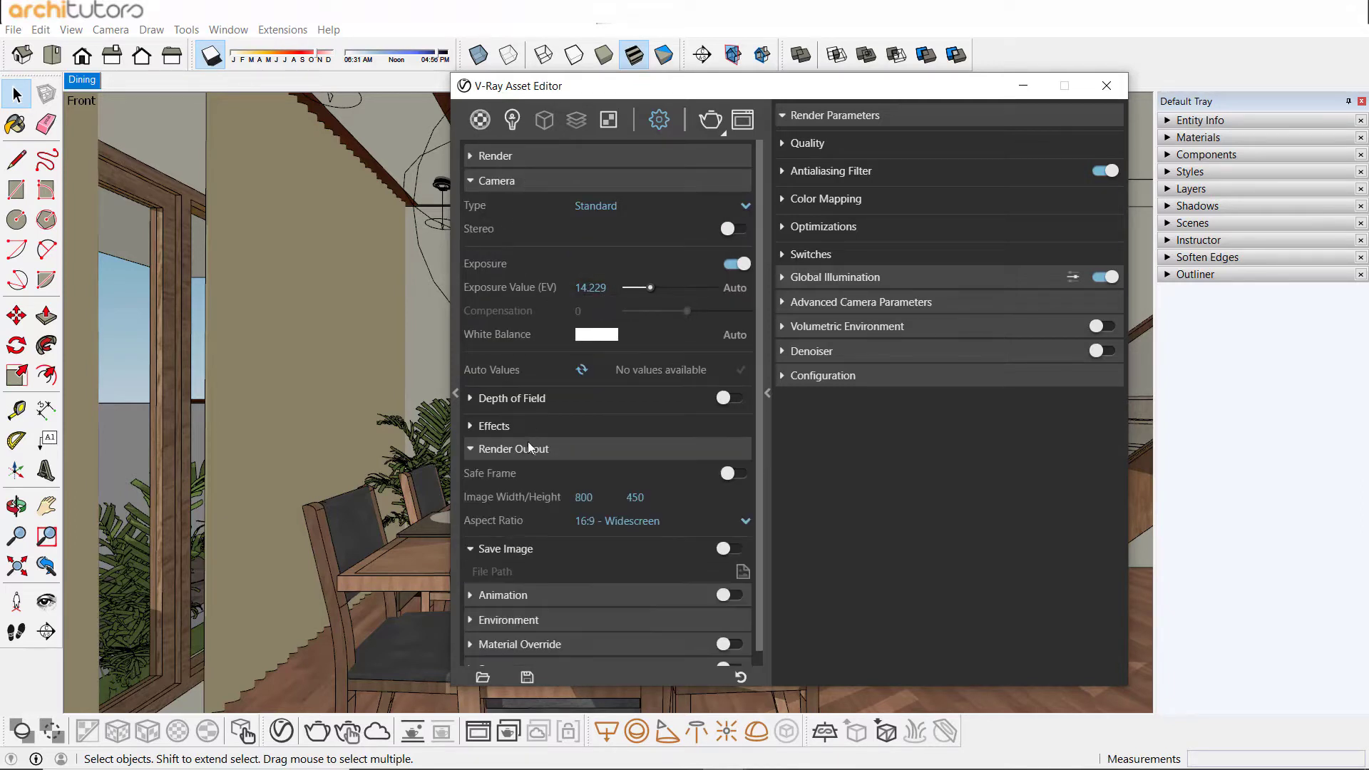
{"action": "left_click", "coordinate": [741, 474]}
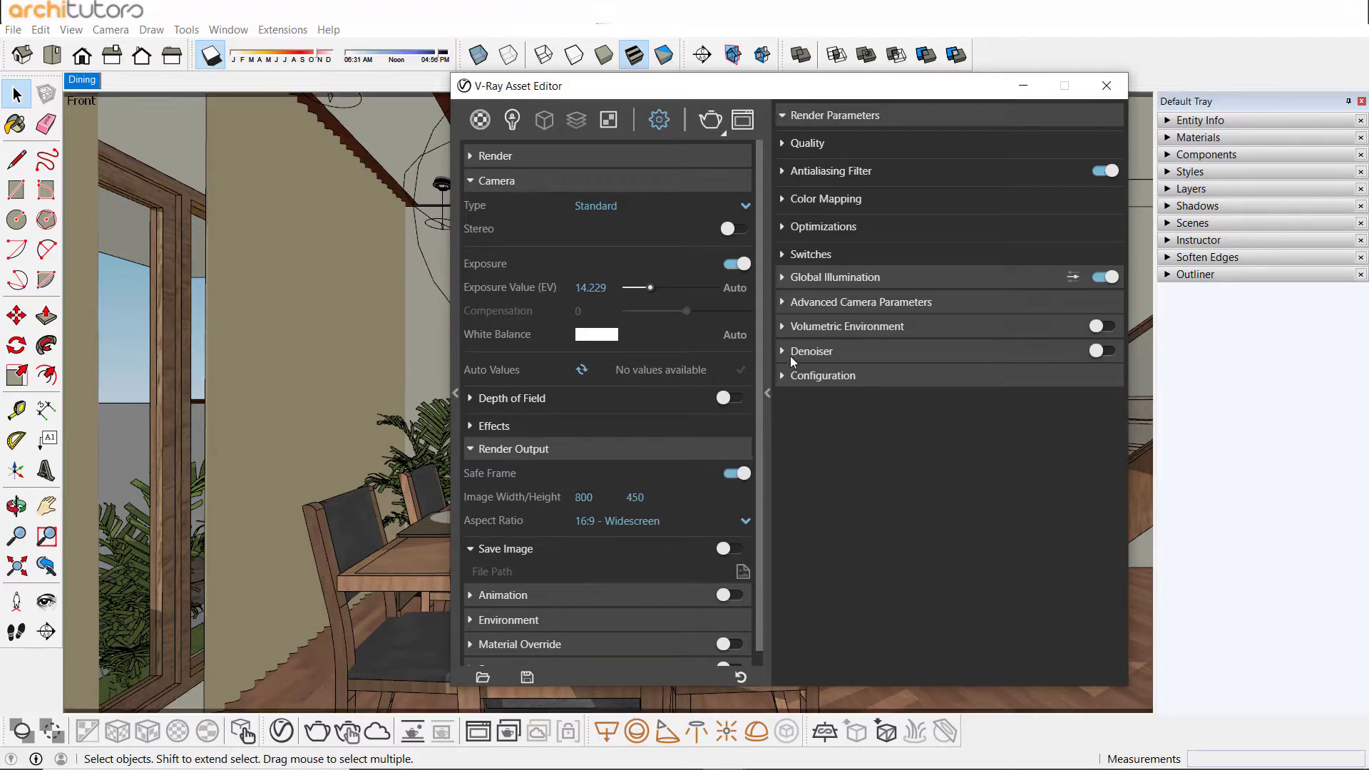
{"action": "left_click", "coordinate": [1022, 87]}
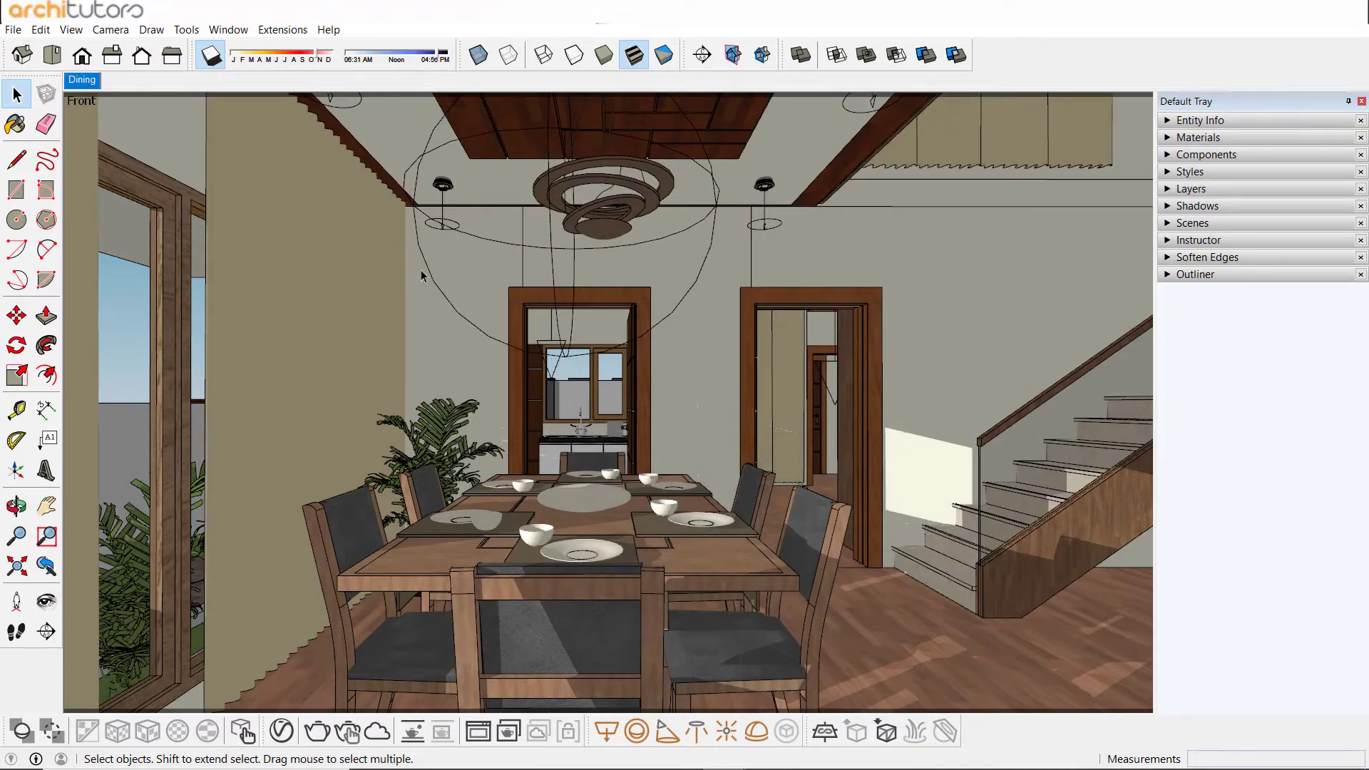
Run an 800 × 450 test render of the Dining scene, then bring back the Asset Editor.
{"action": "left_click", "coordinate": [476, 735]}
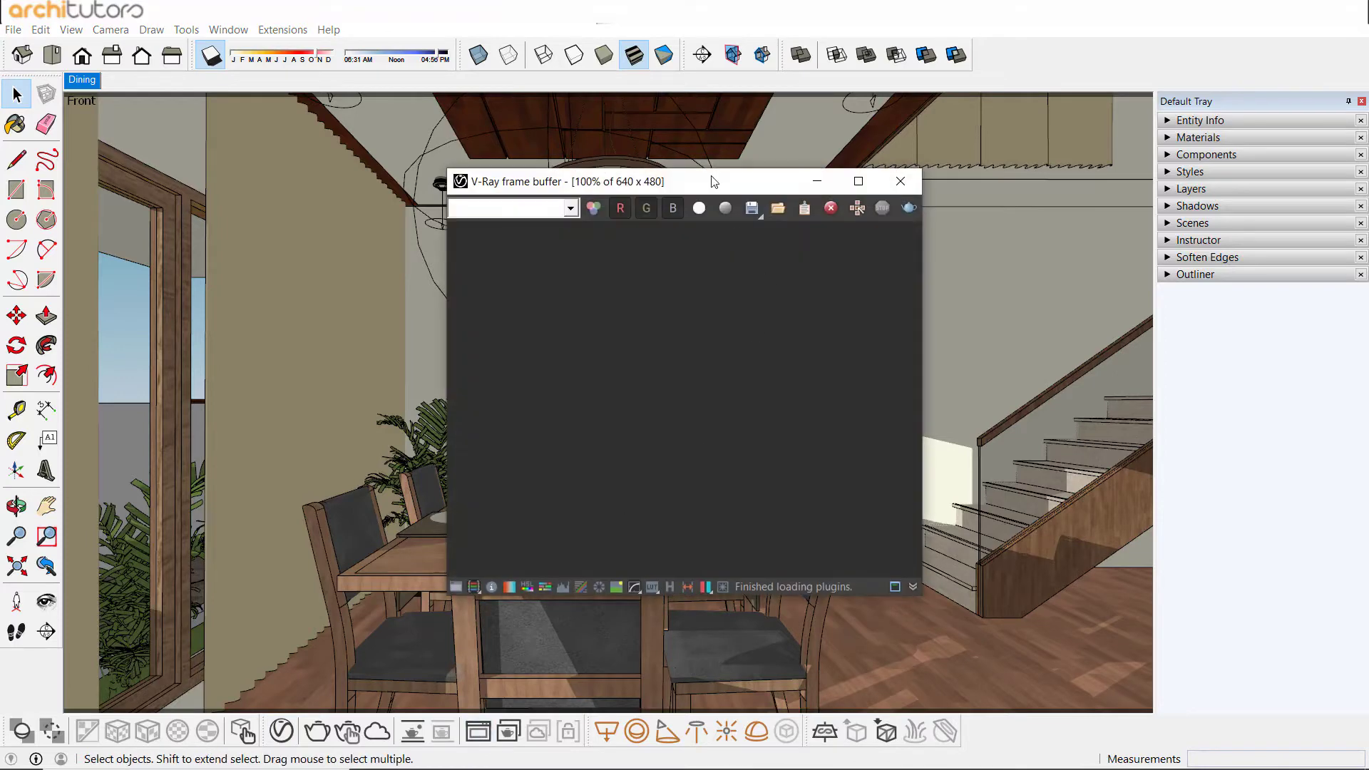
{"action": "mouse_move", "coordinate": [712, 176]}
{"action": "left_mouse_down"}
{"action": "mouse_move", "coordinate": [823, 176]}
{"action": "mouse_move", "coordinate": [874, 157]}
{"action": "left_mouse_up"}
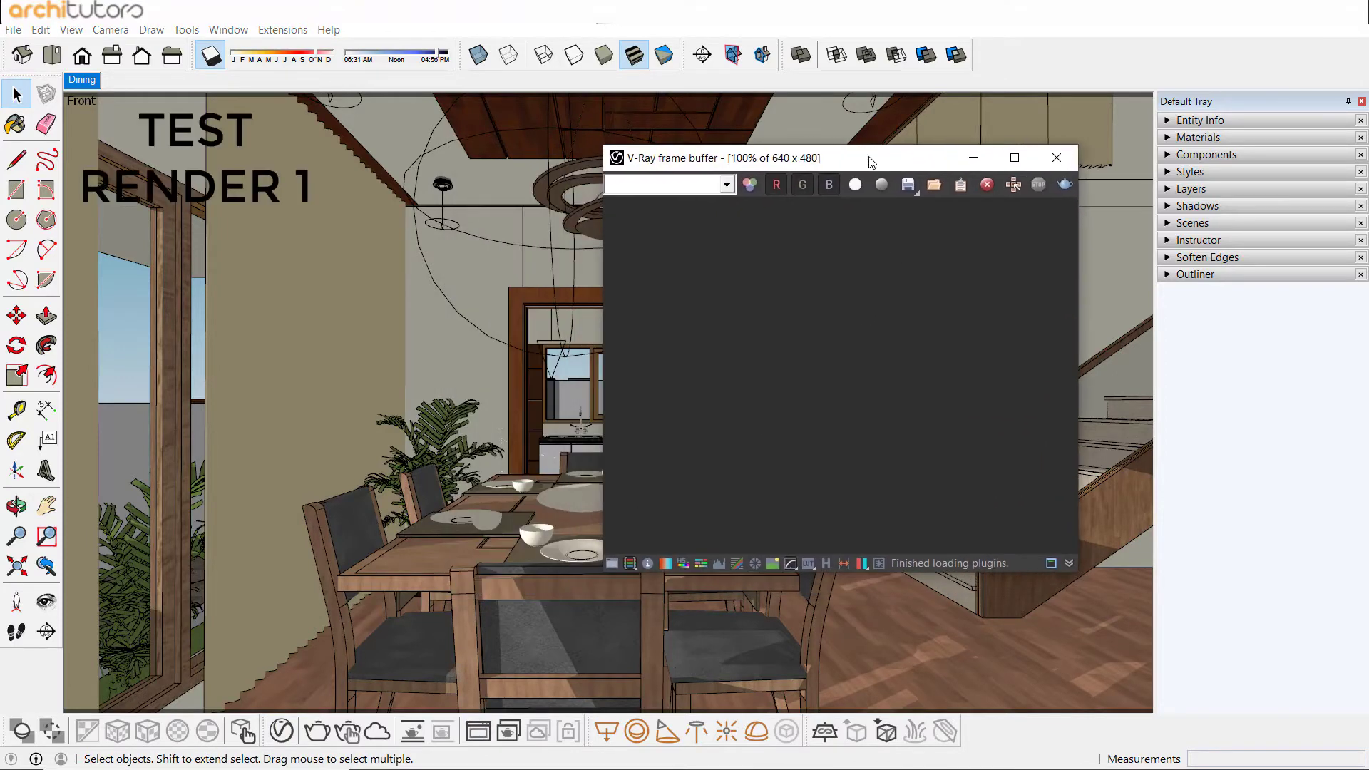
{"action": "left_click", "coordinate": [1058, 187]}
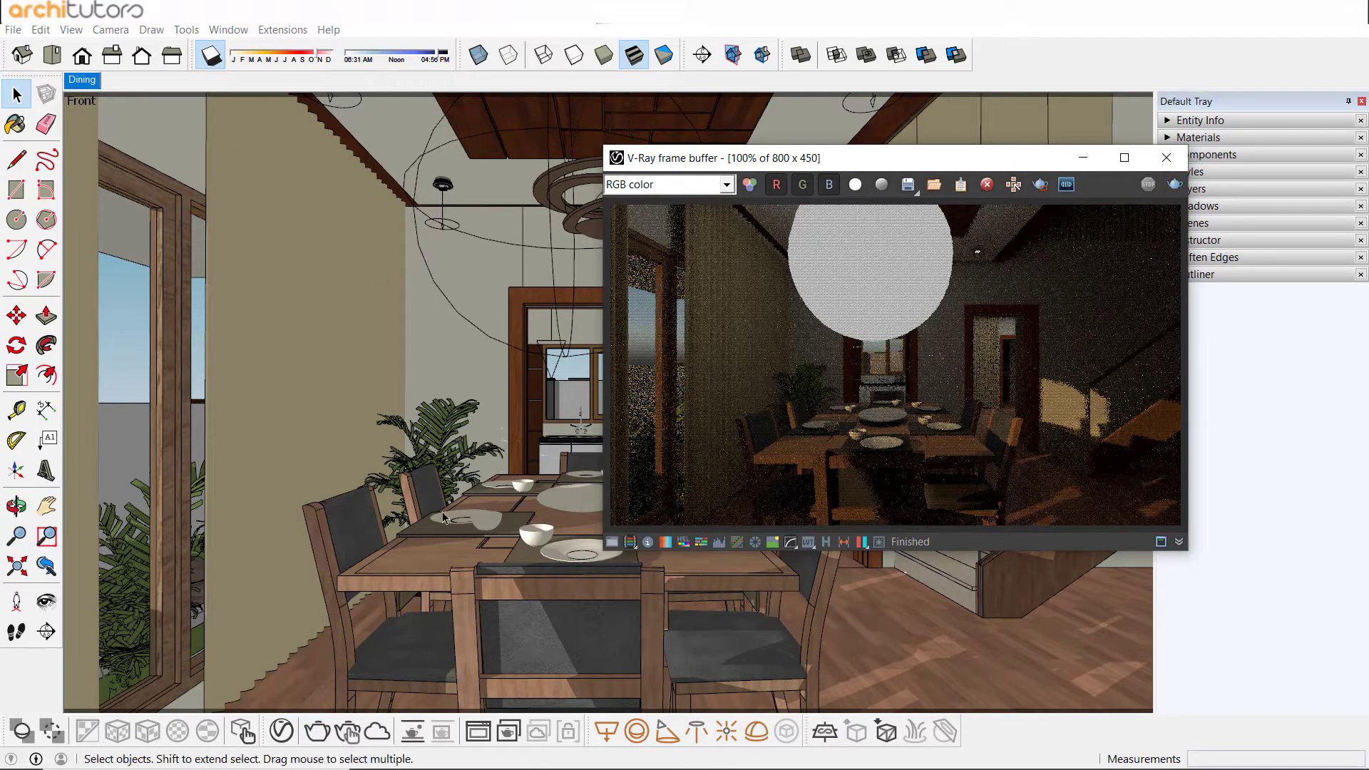
{"action": "left_click", "coordinate": [281, 730]}
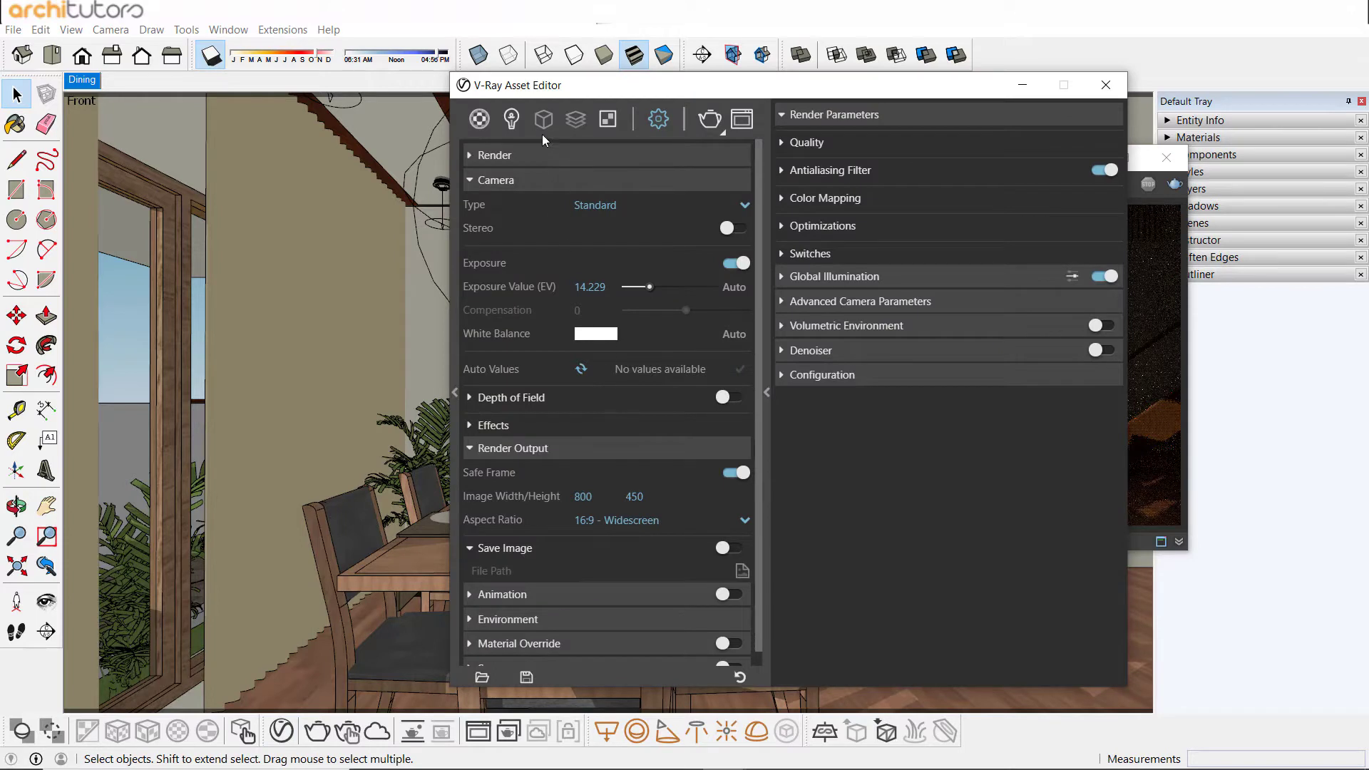
Review the Sphere and Niche light options and make kitchen Light invisible in renders.
{"action": "left_click", "coordinate": [511, 118]}
{"action": "left_click", "coordinate": [525, 285]}
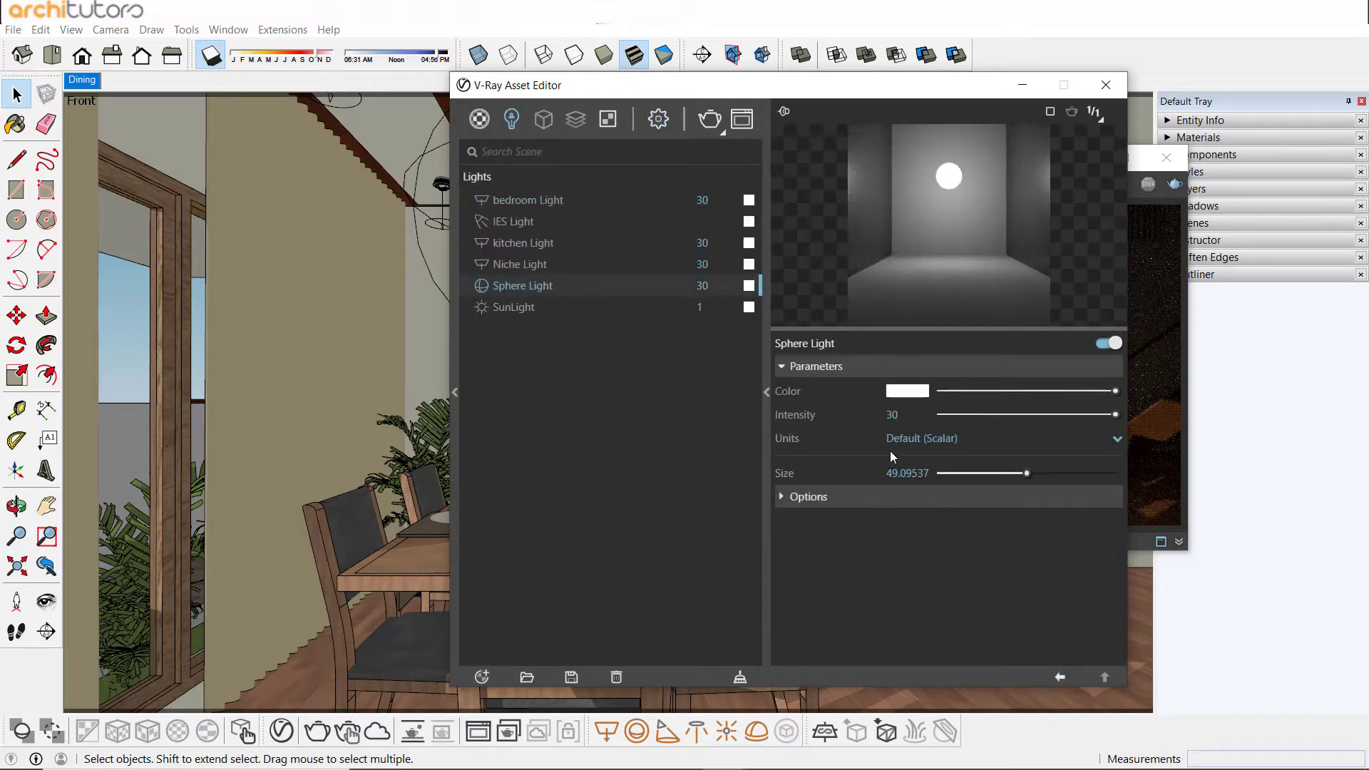
{"action": "left_click", "coordinate": [783, 498]}
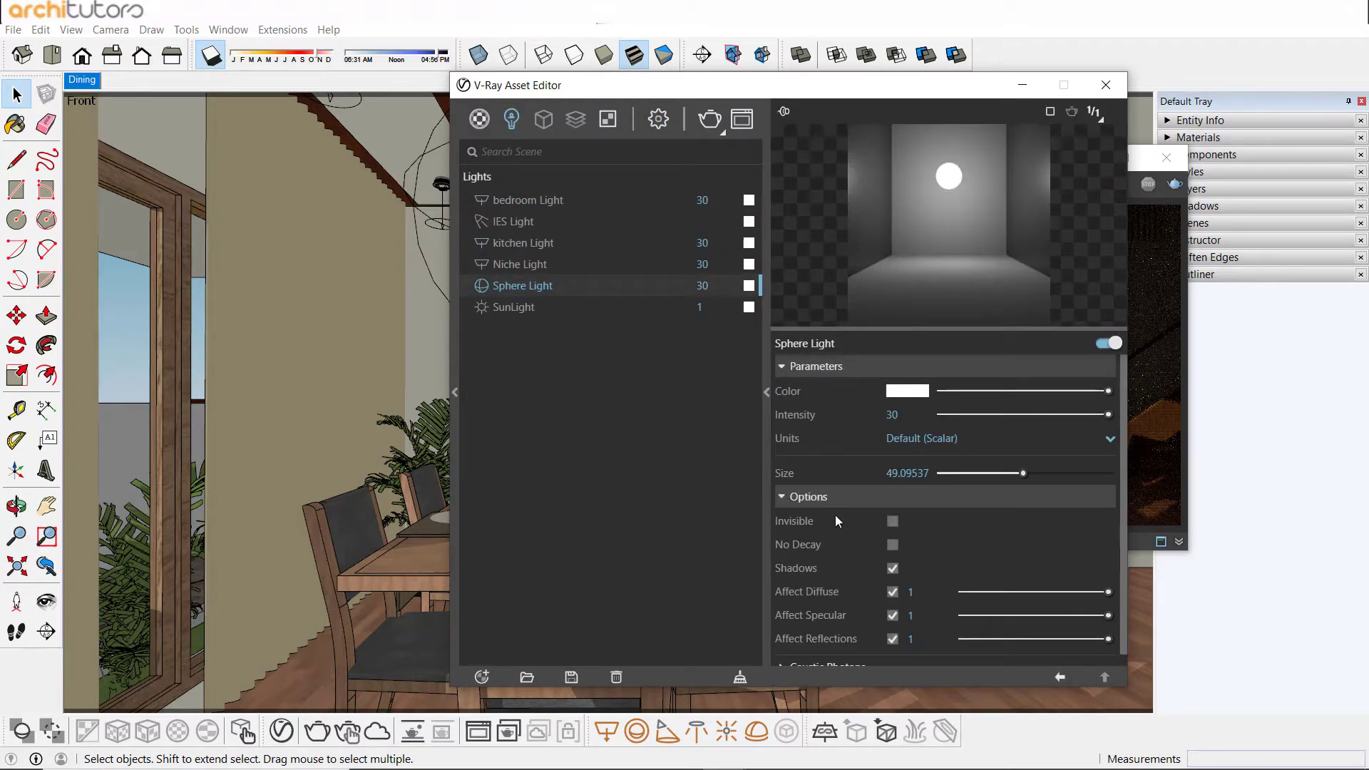
{"action": "left_click", "coordinate": [550, 266]}
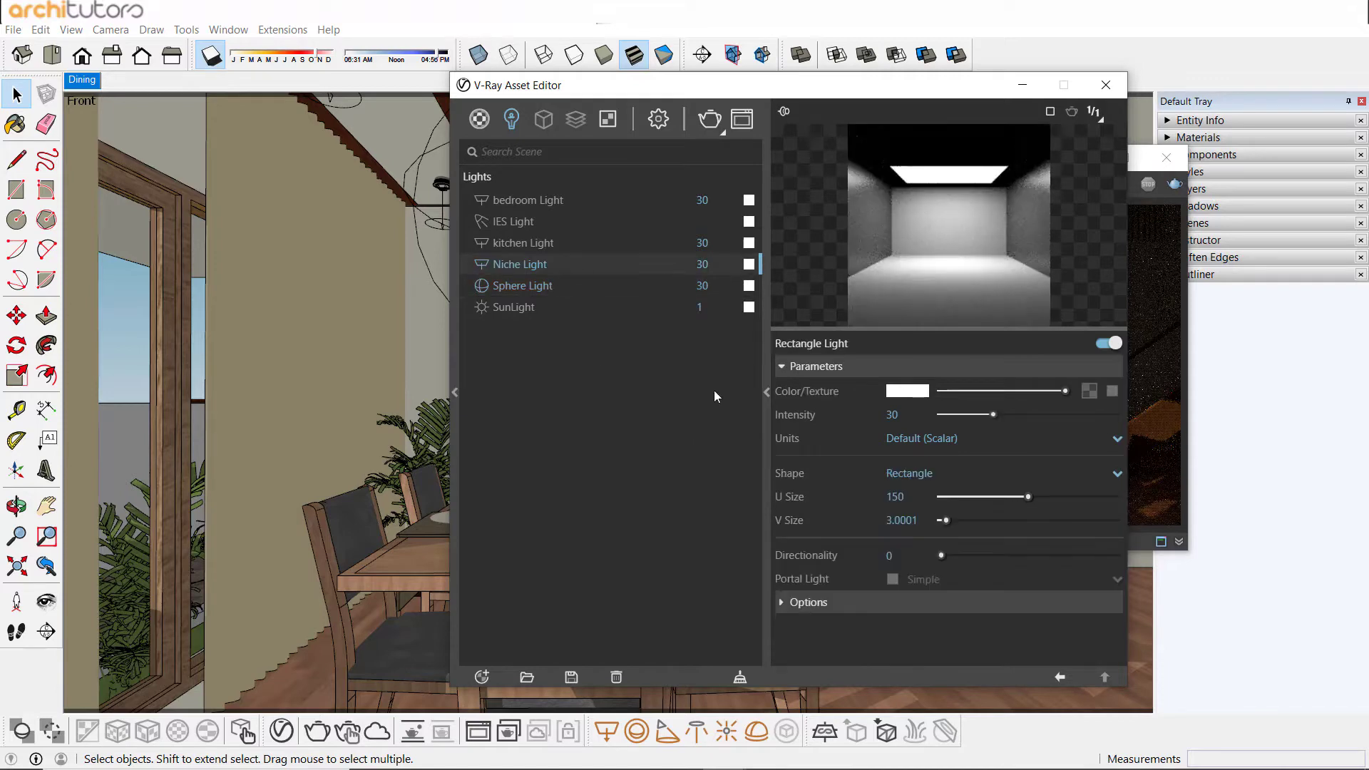
{"action": "left_click", "coordinate": [793, 602]}
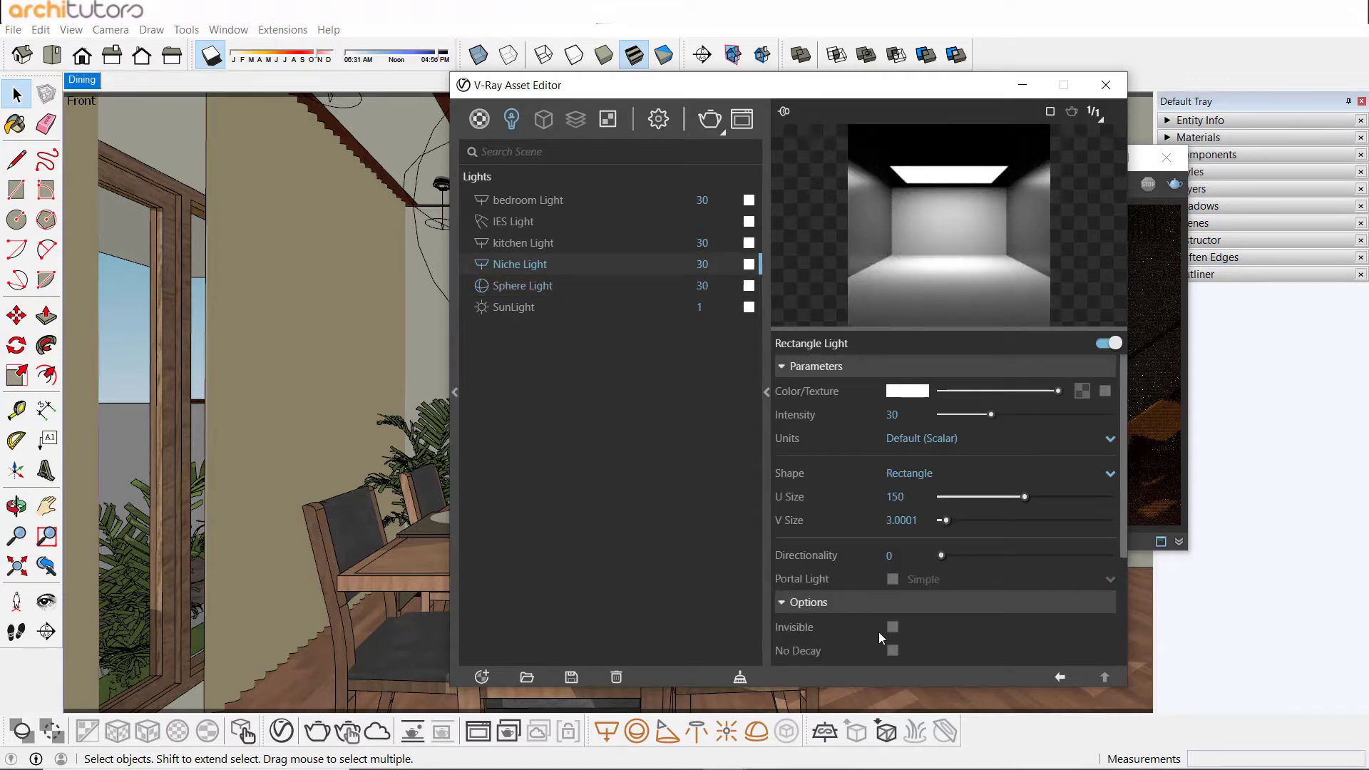
{"action": "left_click", "coordinate": [549, 243]}
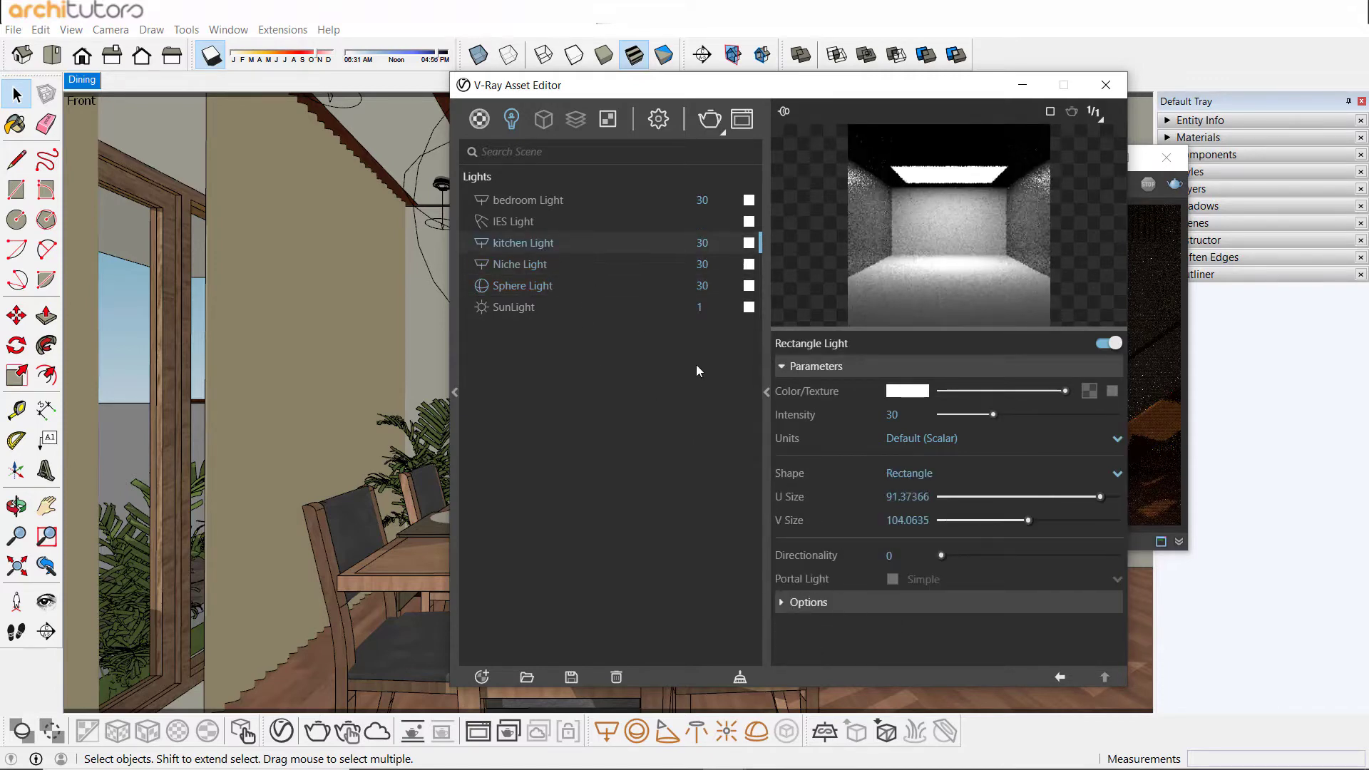
{"action": "left_click", "coordinate": [793, 605]}
{"action": "left_click", "coordinate": [892, 627]}
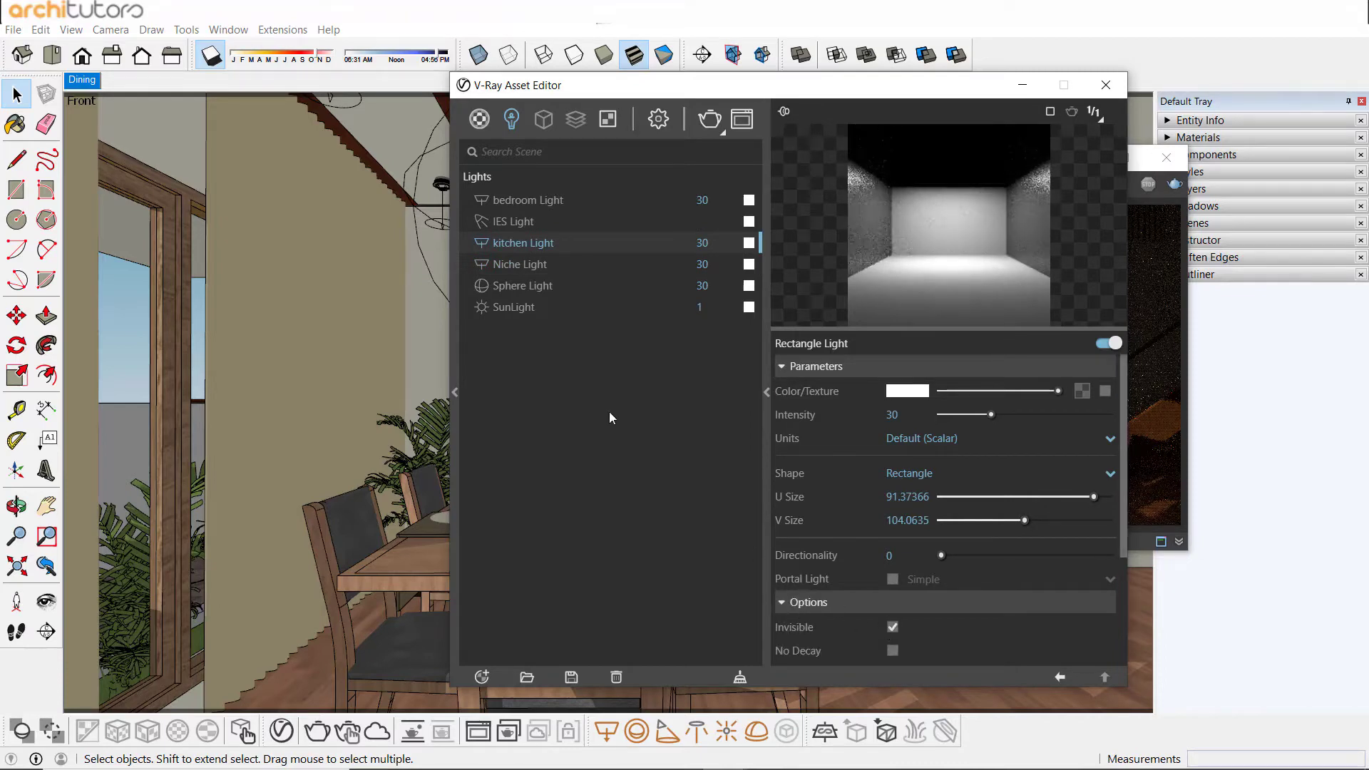
Make bedroom Light invisible, review the SunLight and Sphere Light, then minimize the editor.
{"action": "left_click", "coordinate": [529, 218]}
{"action": "left_click", "coordinate": [806, 521]}
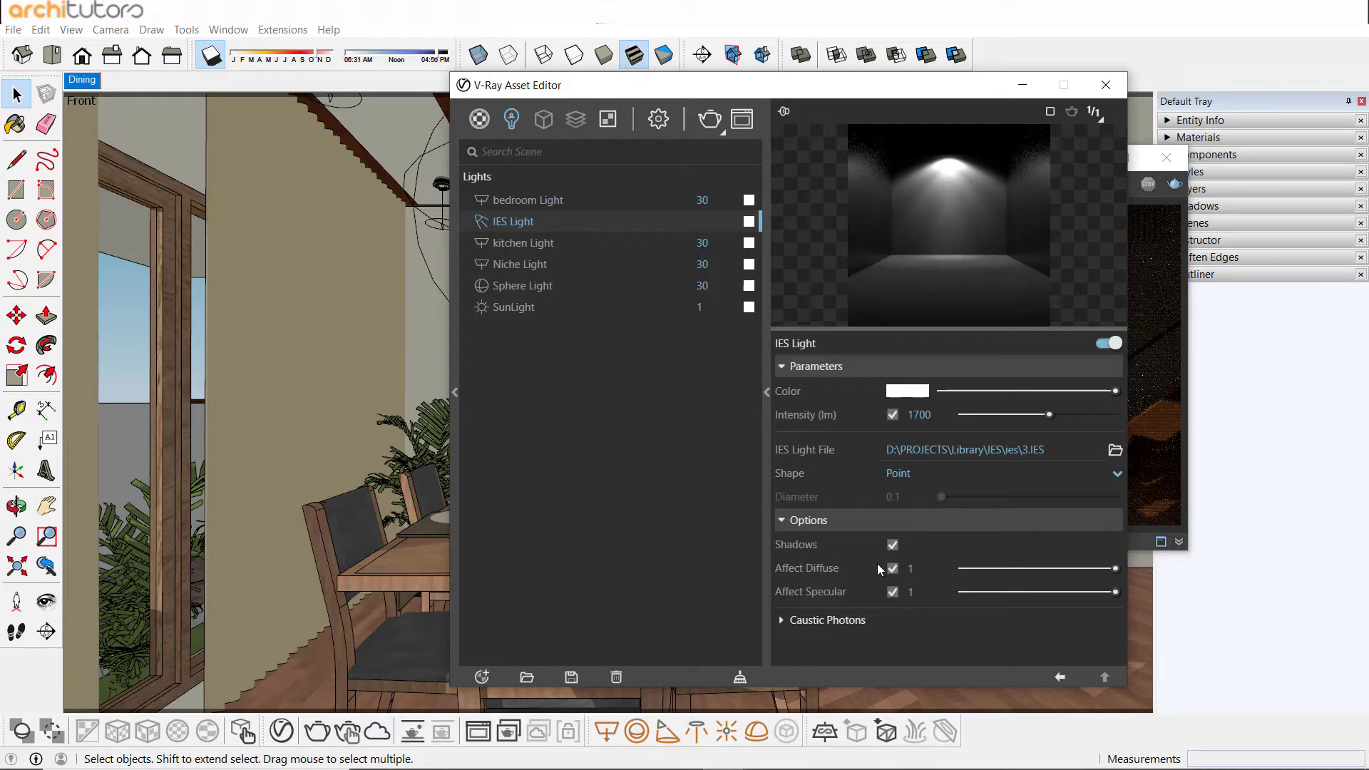
{"action": "left_click", "coordinate": [516, 204]}
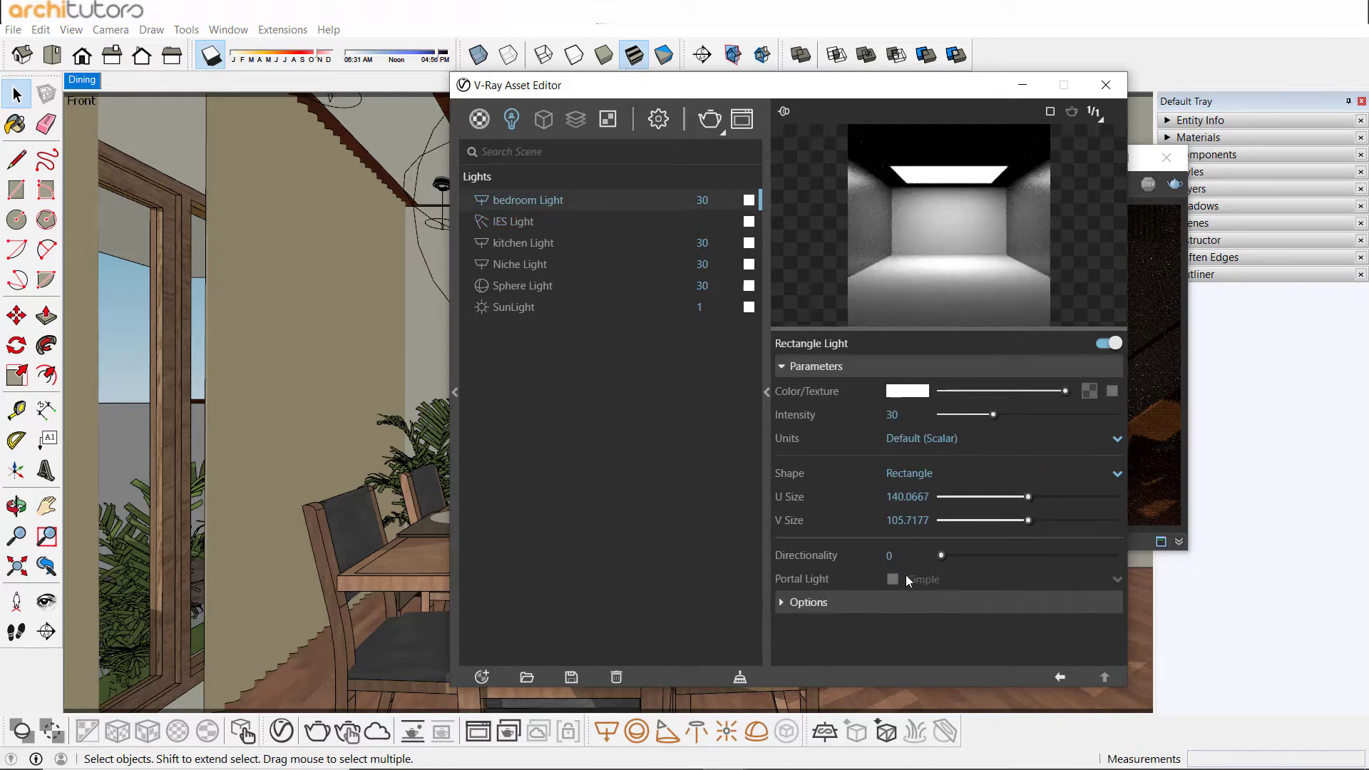
{"action": "left_click", "coordinate": [854, 602]}
{"action": "left_click", "coordinate": [893, 627]}
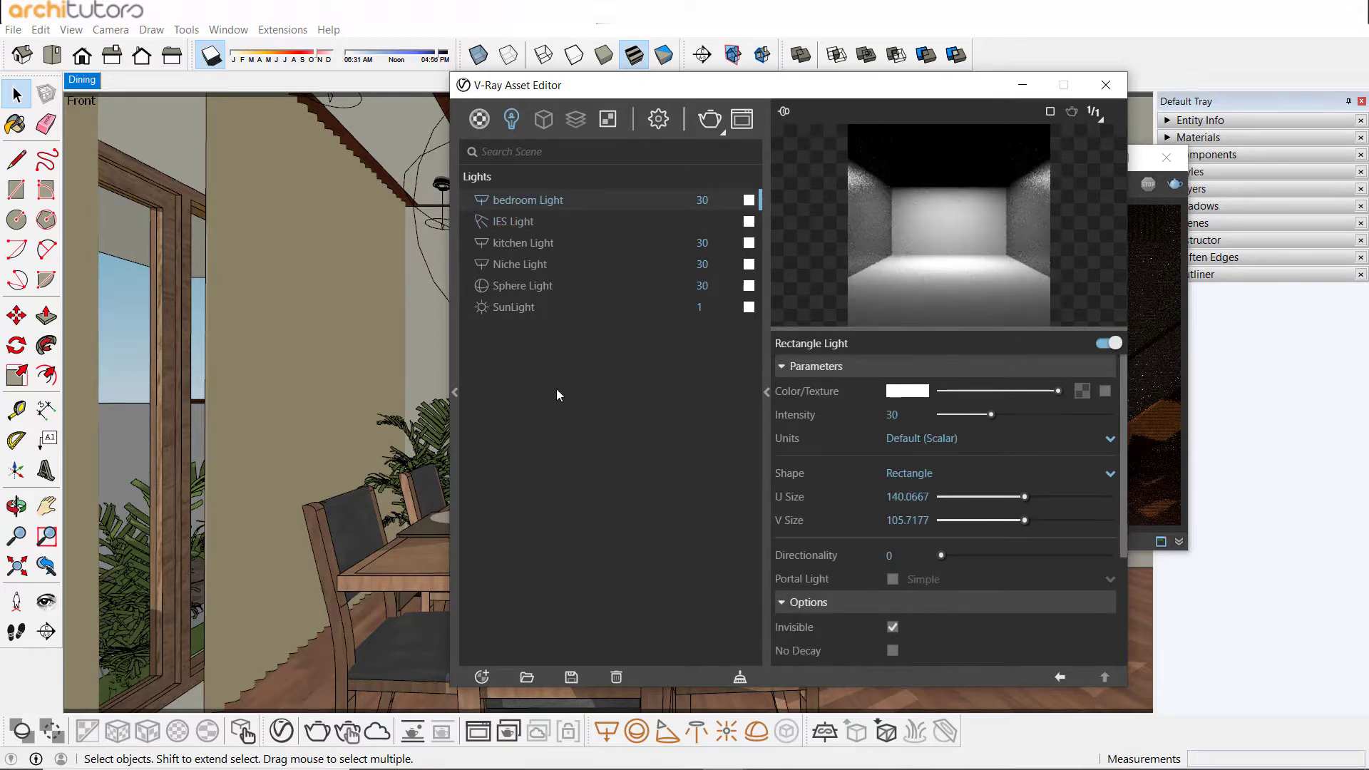
{"action": "left_click", "coordinate": [541, 309]}
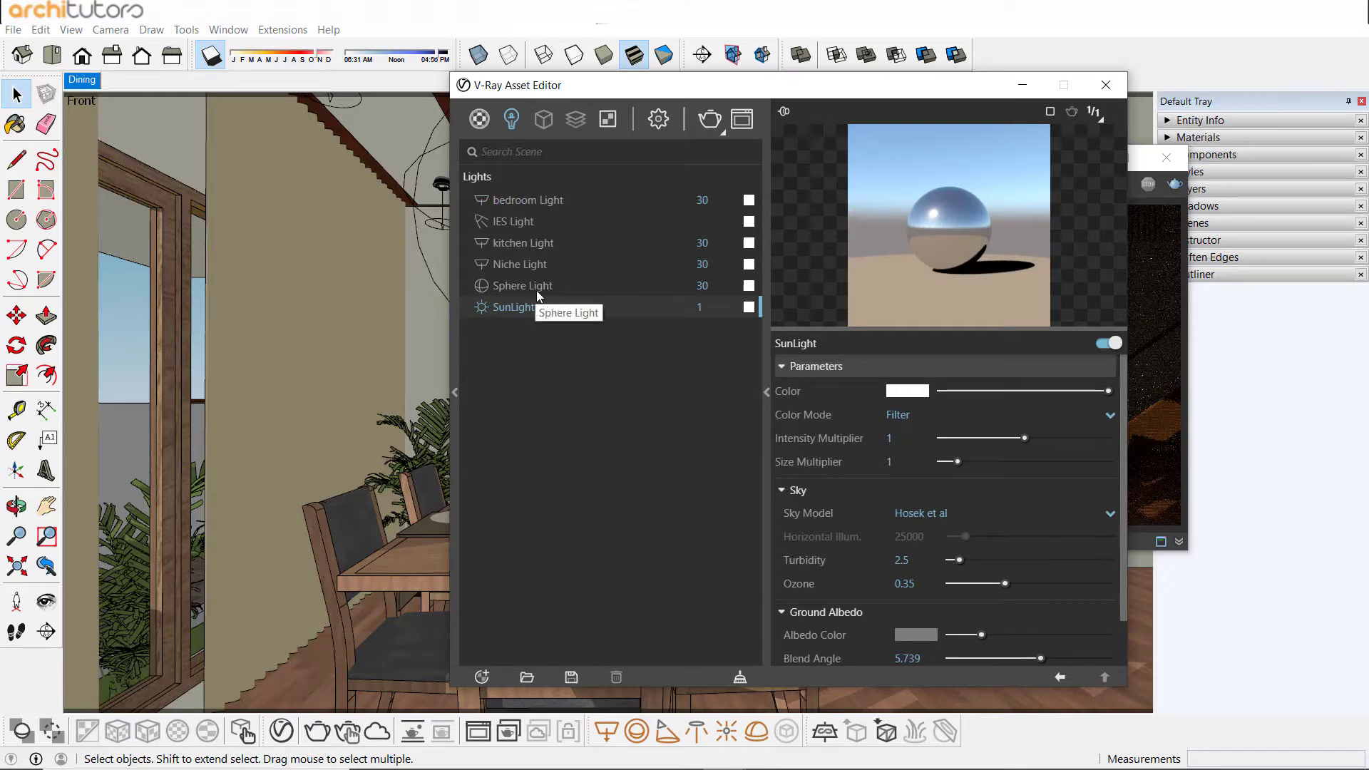
{"action": "left_click", "coordinate": [536, 290]}
{"action": "left_click", "coordinate": [1018, 89]}
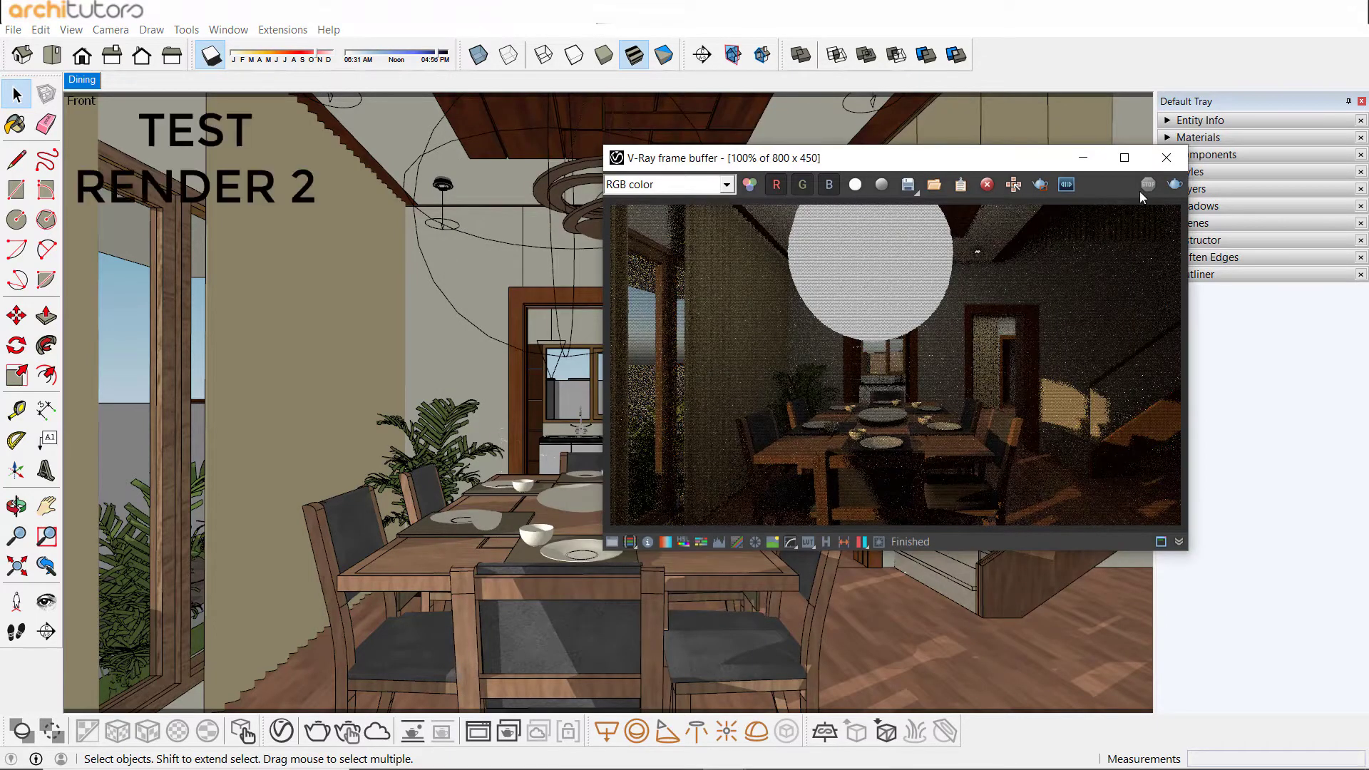
Run a second test render, stop it once clean, and hide the frame buffer.
{"action": "left_click", "coordinate": [1174, 185]}
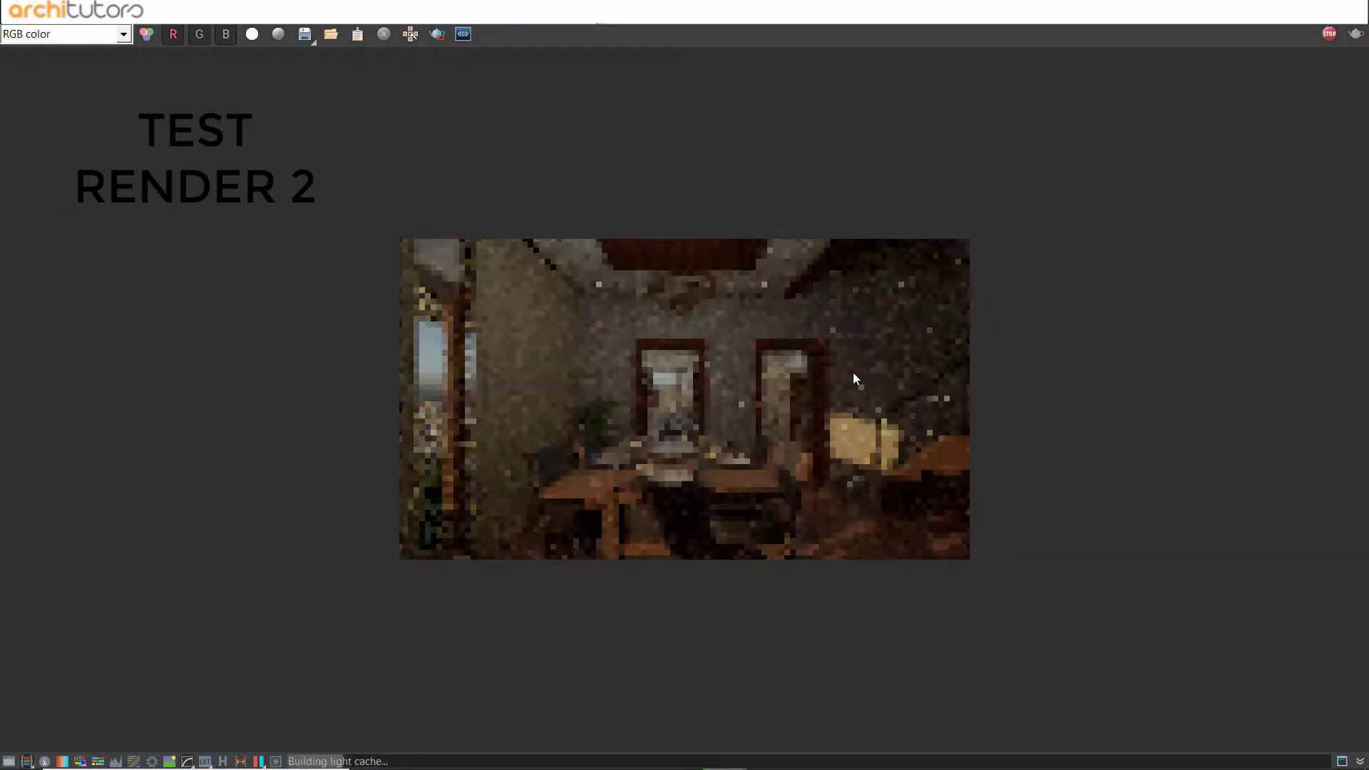
{"action": "left_click", "coordinate": [1124, 158]}
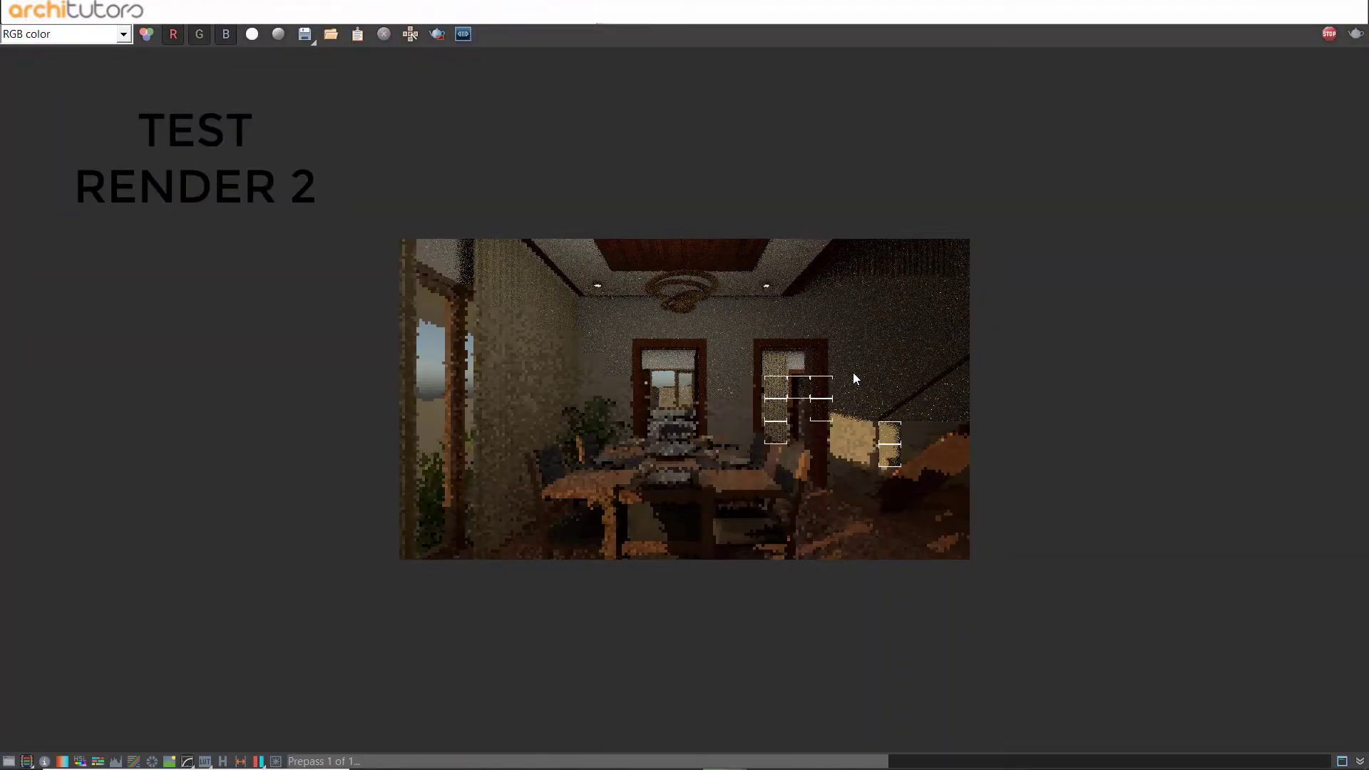
{"action": "left_click", "coordinate": [1330, 34]}
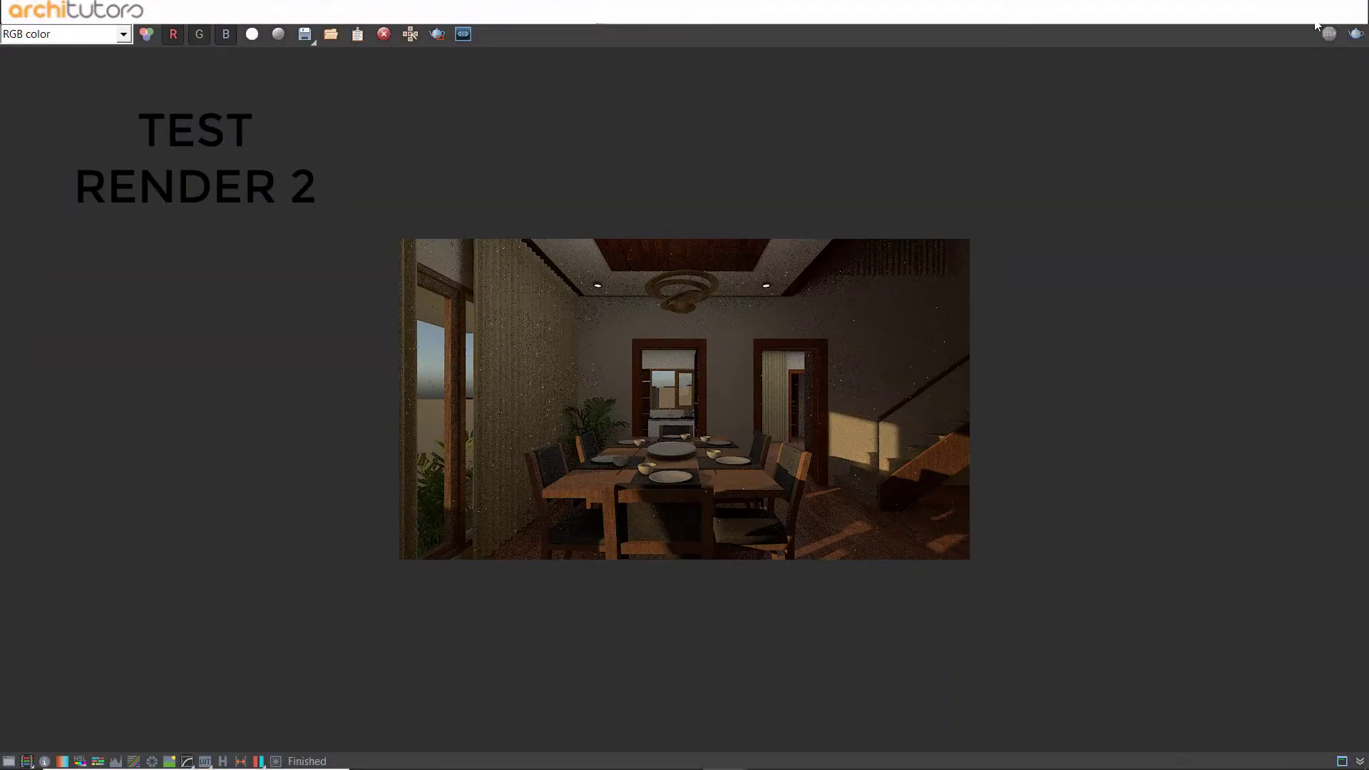
{"action": "left_click_drag", "start_coordinate": [1069, 11], "coordinate": [1077, 164]}
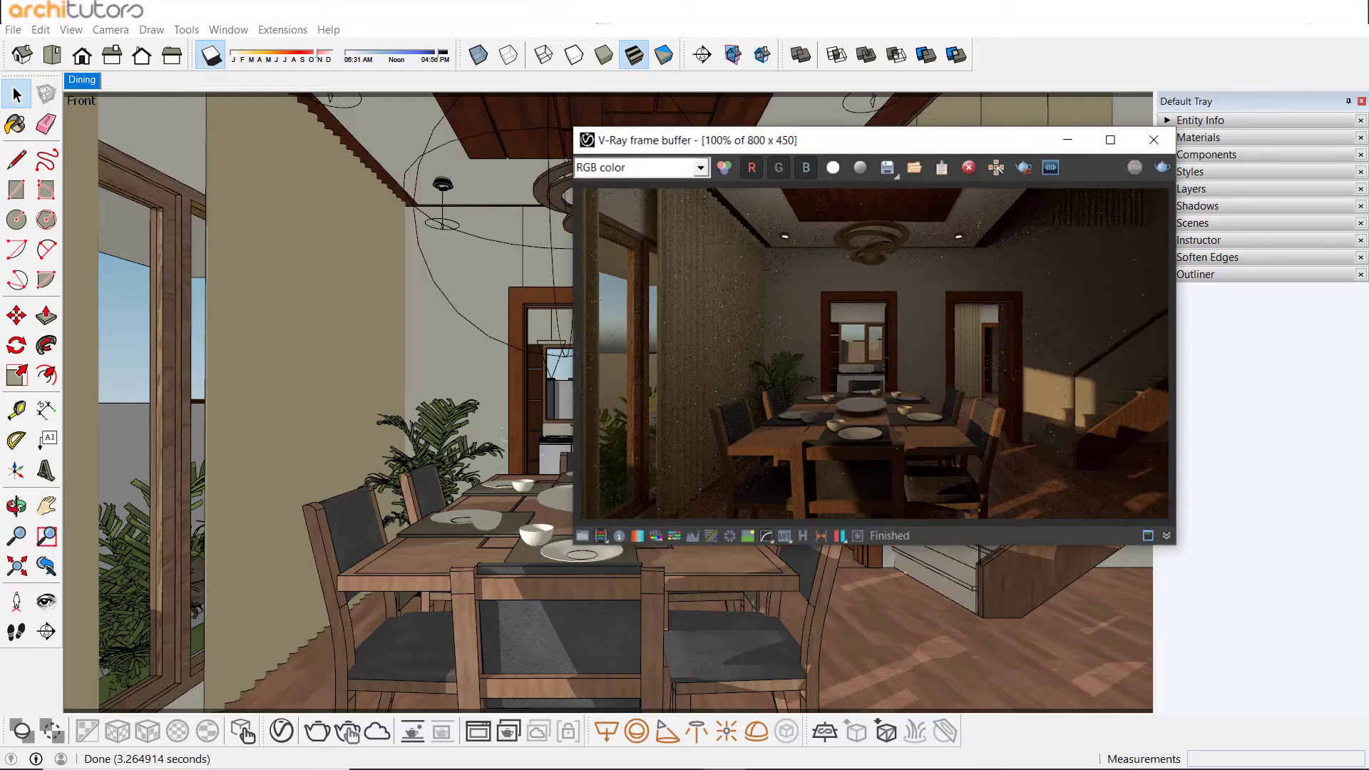
{"action": "left_click_drag", "start_coordinate": [982, 161], "coordinate": [686, 142]}
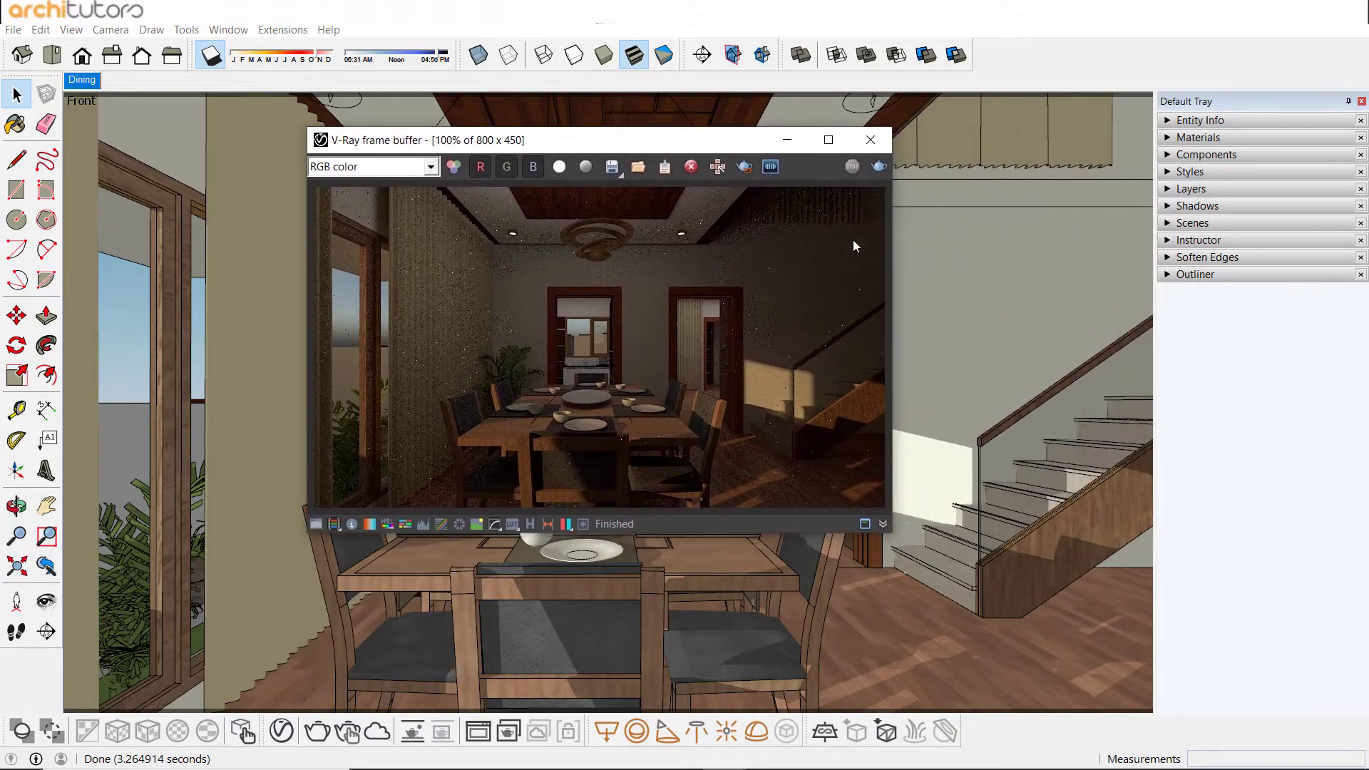
{"action": "left_click", "coordinate": [787, 140]}
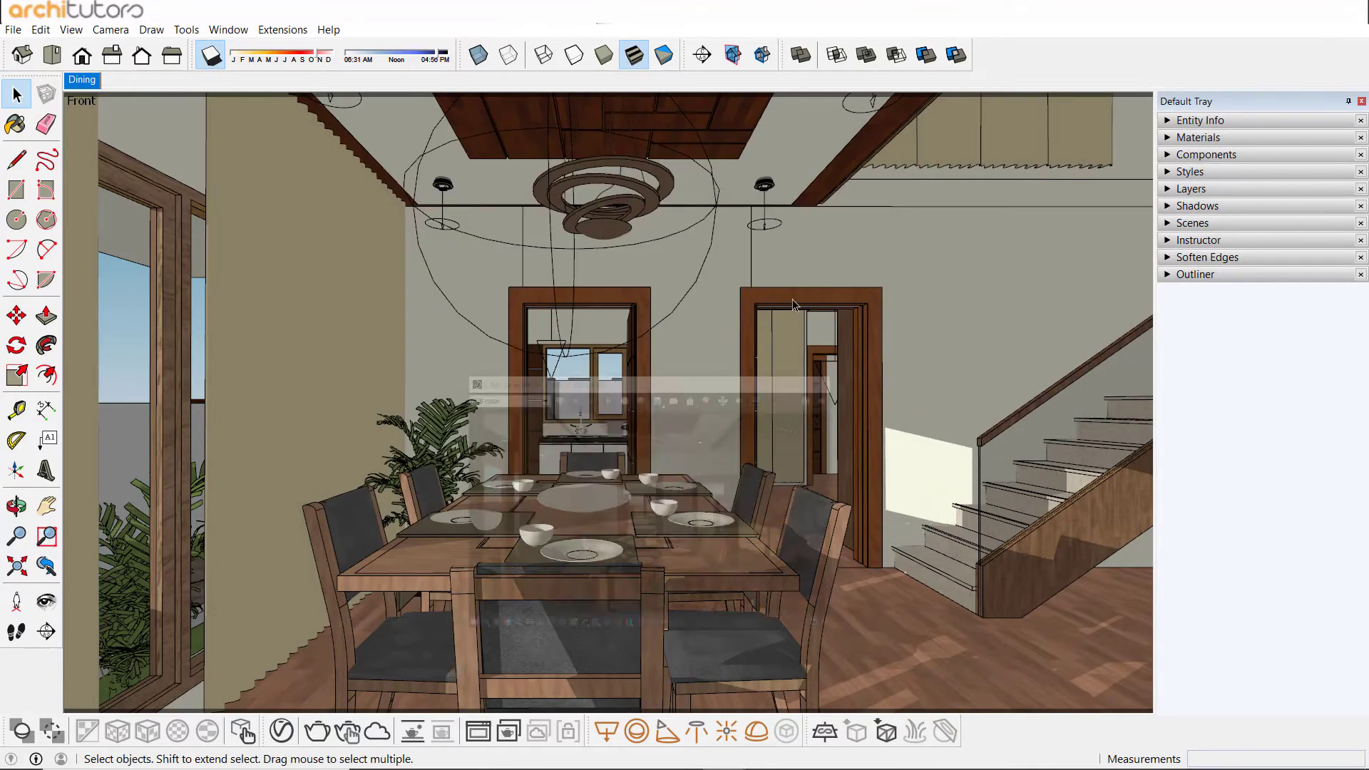
{"action": "mouse_move", "coordinate": [794, 149]}
{"action": "middle_mouse_down"}
{"action": "mouse_move", "coordinate": [819, 391]}
{"action": "mouse_move", "coordinate": [658, 395]}
{"action": "mouse_move", "coordinate": [794, 296]}
{"action": "mouse_move", "coordinate": [810, 235]}
{"action": "mouse_move", "coordinate": [802, 368]}
{"action": "mouse_move", "coordinate": [767, 207]}
{"action": "mouse_move", "coordinate": [815, 221]}
{"action": "mouse_move", "coordinate": [851, 314]}
{"action": "mouse_move", "coordinate": [824, 248]}
{"action": "mouse_move", "coordinate": [853, 424]}
{"action": "mouse_move", "coordinate": [901, 379]}
{"action": "mouse_move", "coordinate": [849, 482]}
{"action": "mouse_move", "coordinate": [758, 495]}
{"action": "mouse_move", "coordinate": [751, 464]}
{"action": "middle_mouse_up"}
Draw a rectangle light over the square ceiling recess around the fan and show the lights list.
{"action": "key", "text": "space"}
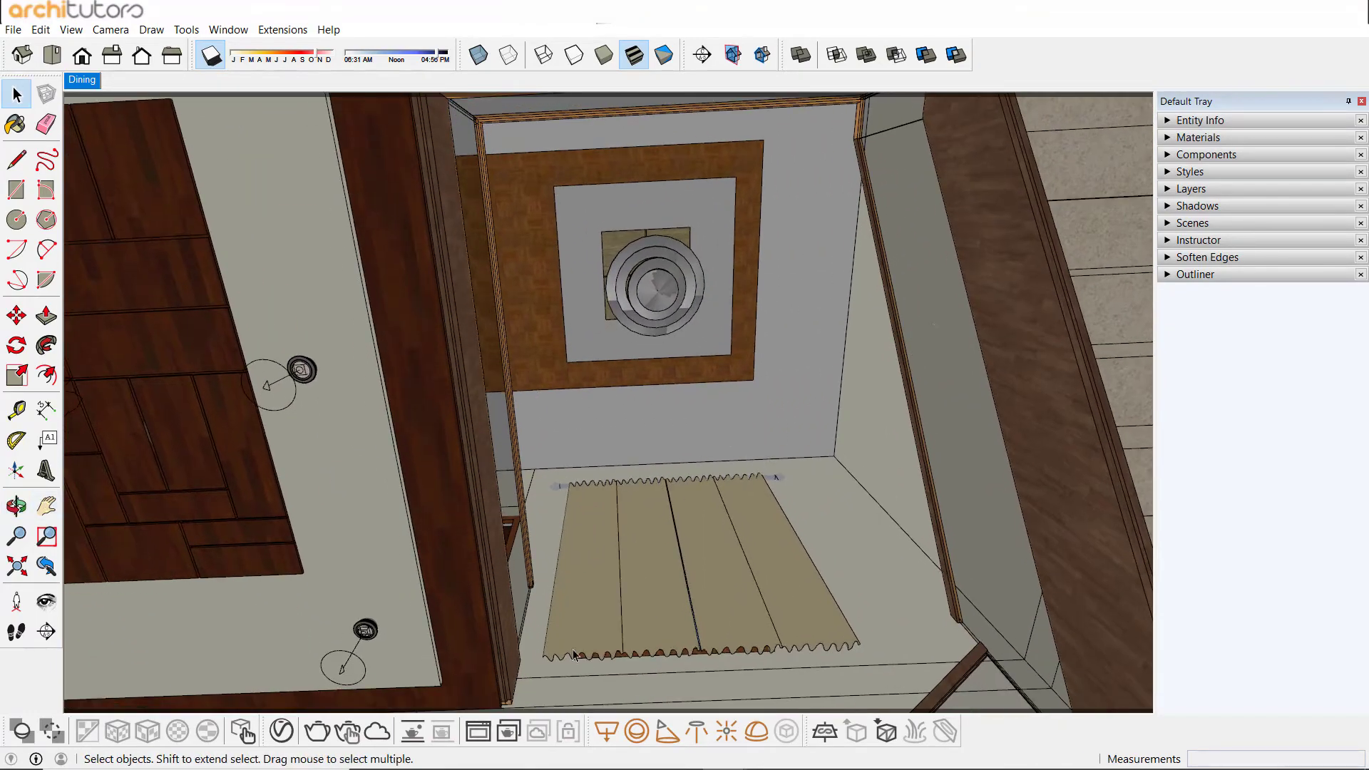
{"action": "left_click", "coordinate": [606, 731]}
{"action": "left_click", "coordinate": [555, 175]}
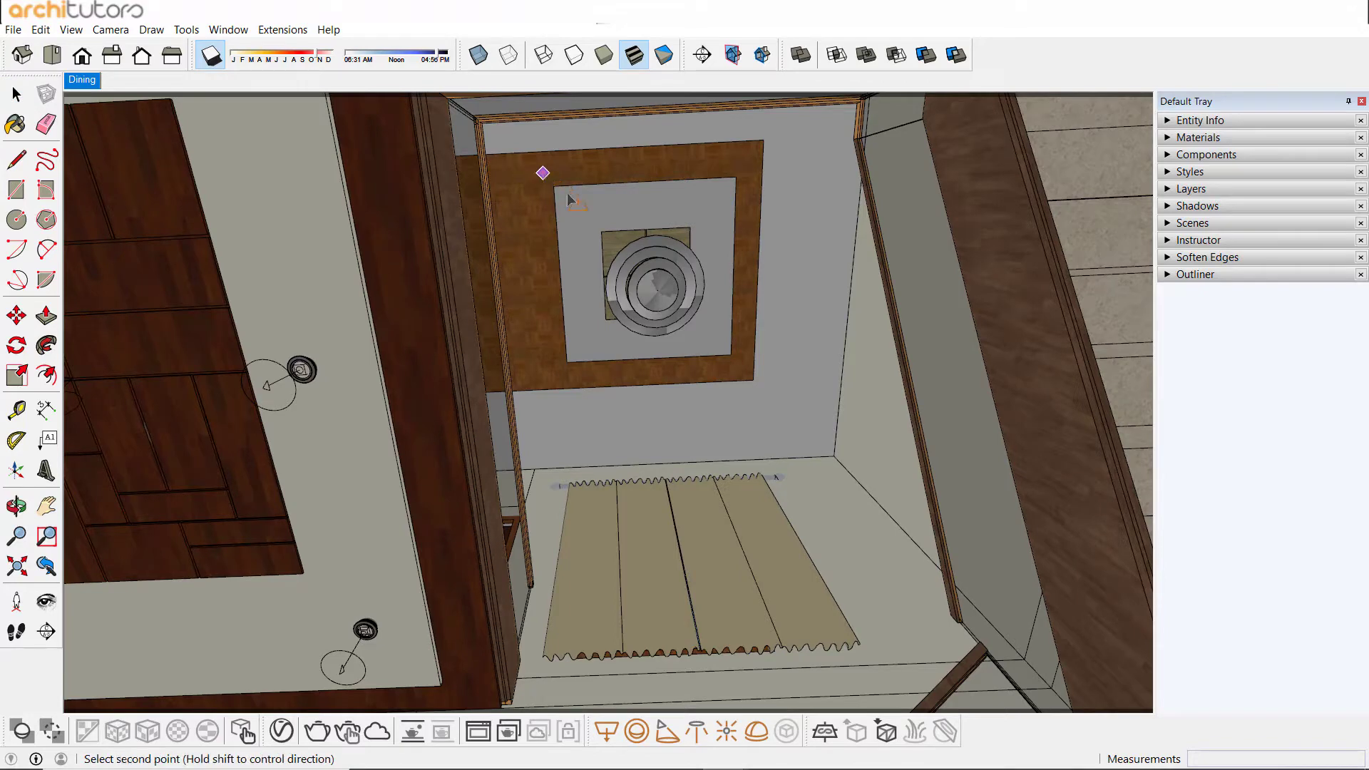
{"action": "left_click", "coordinate": [747, 378]}
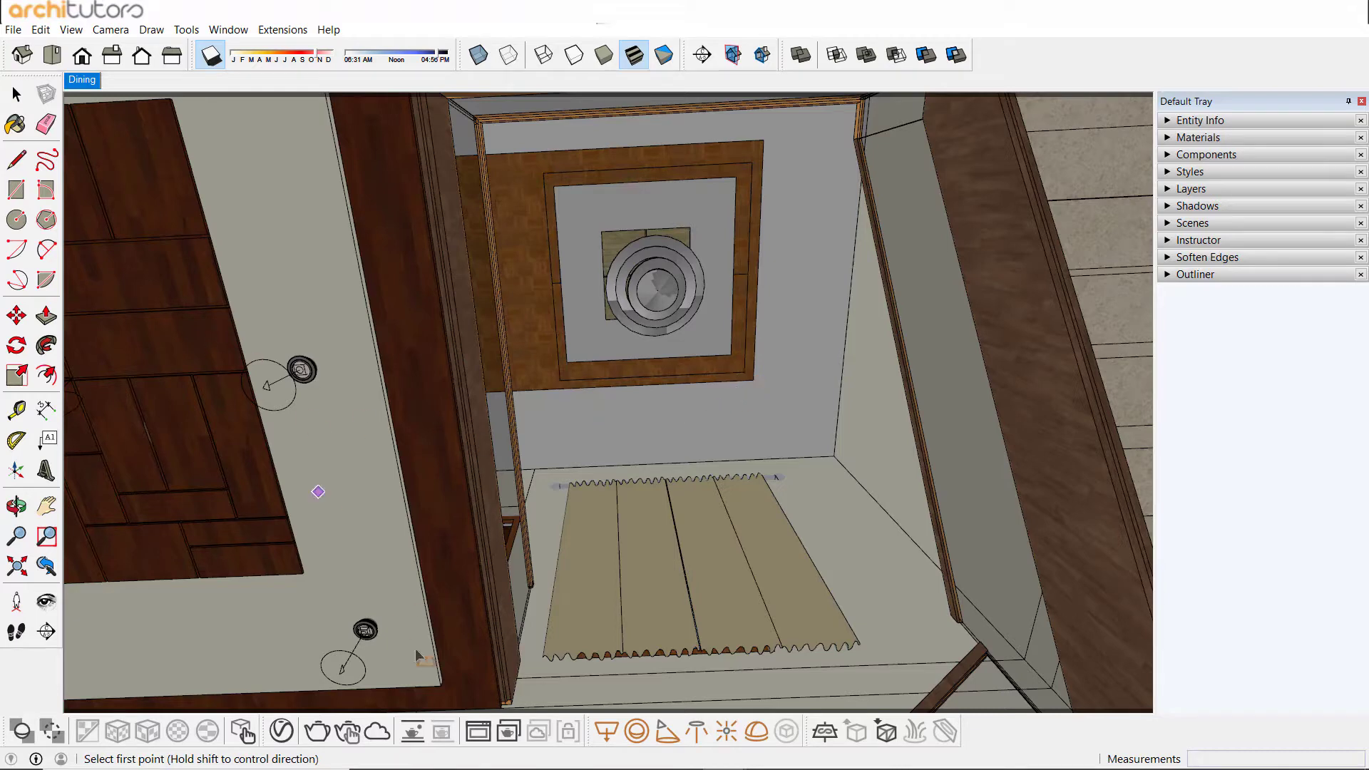
{"action": "left_click", "coordinate": [282, 731]}
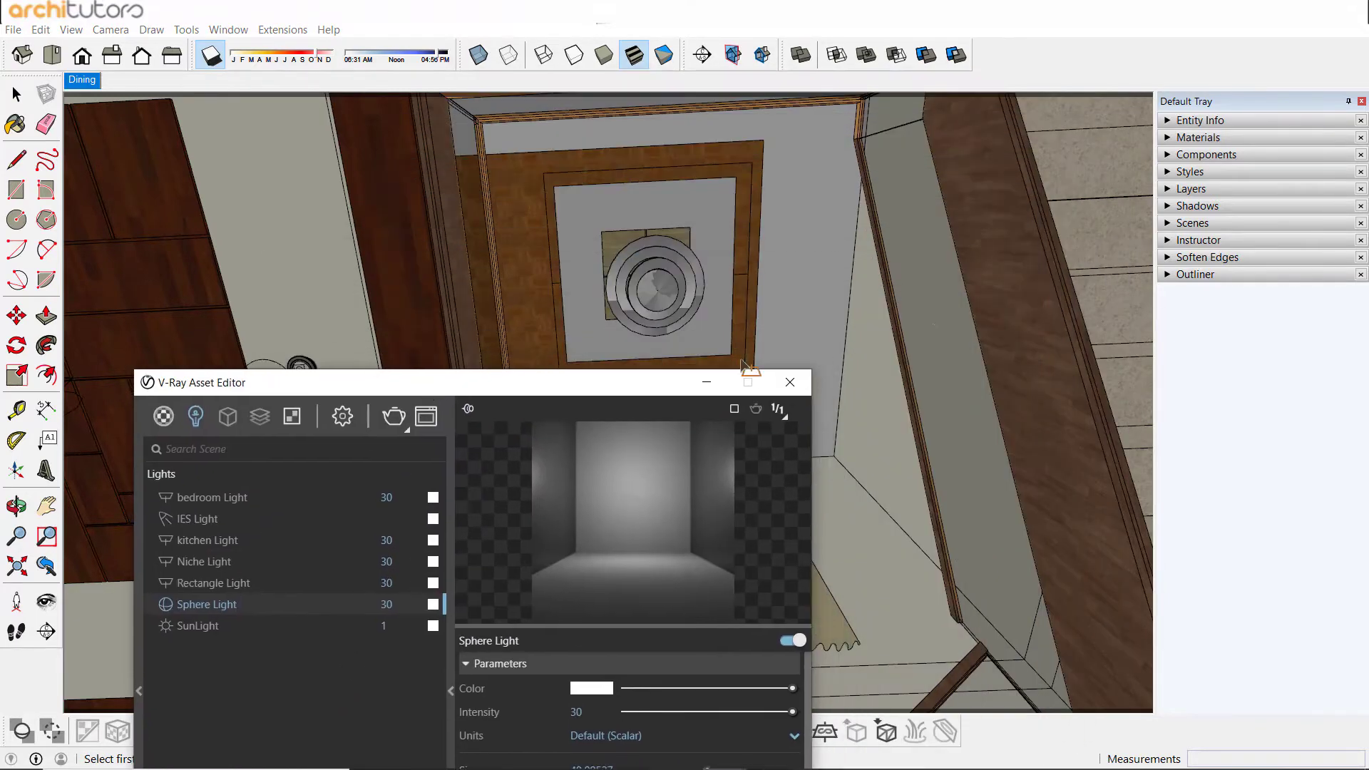
Rename the new rectangle light to 'first floor lobby Light' and orbit to check it.
{"action": "left_click", "coordinate": [16, 93]}
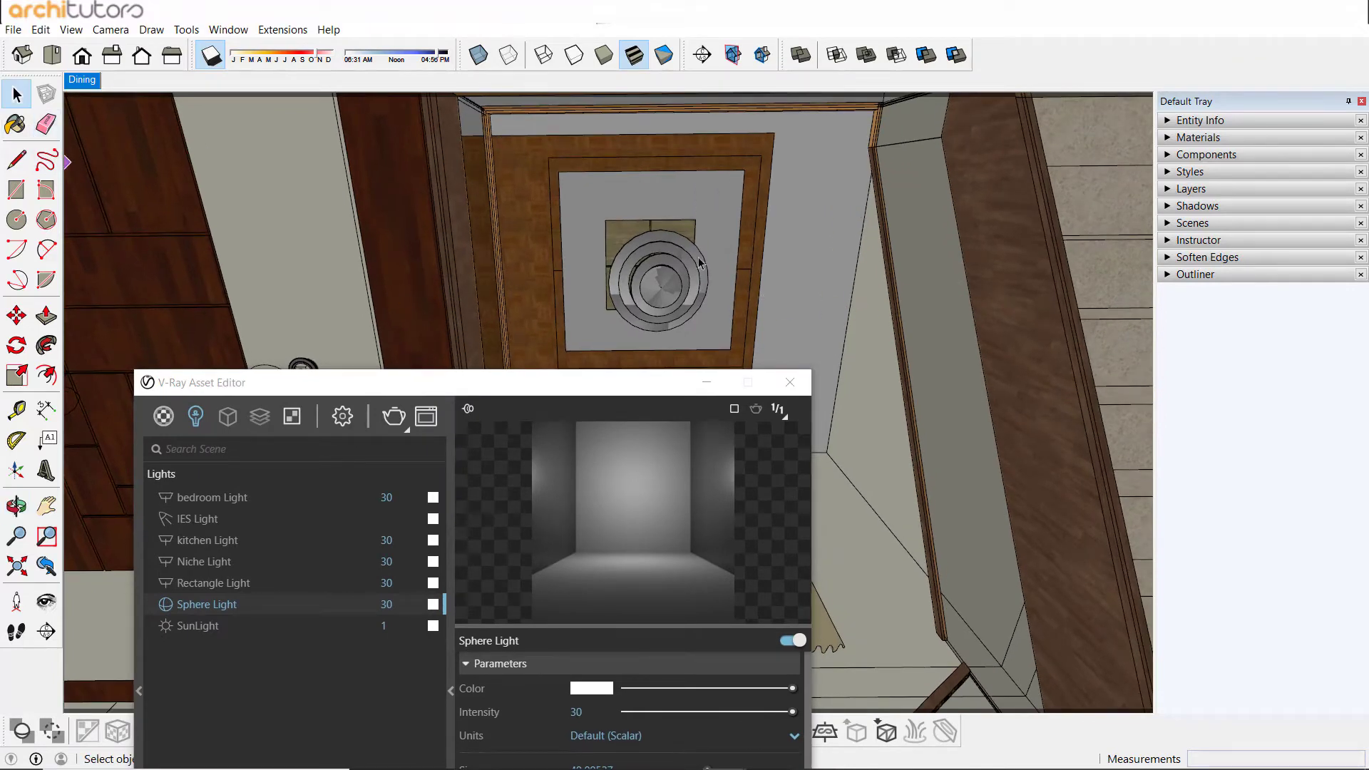
{"action": "left_click", "coordinate": [752, 271]}
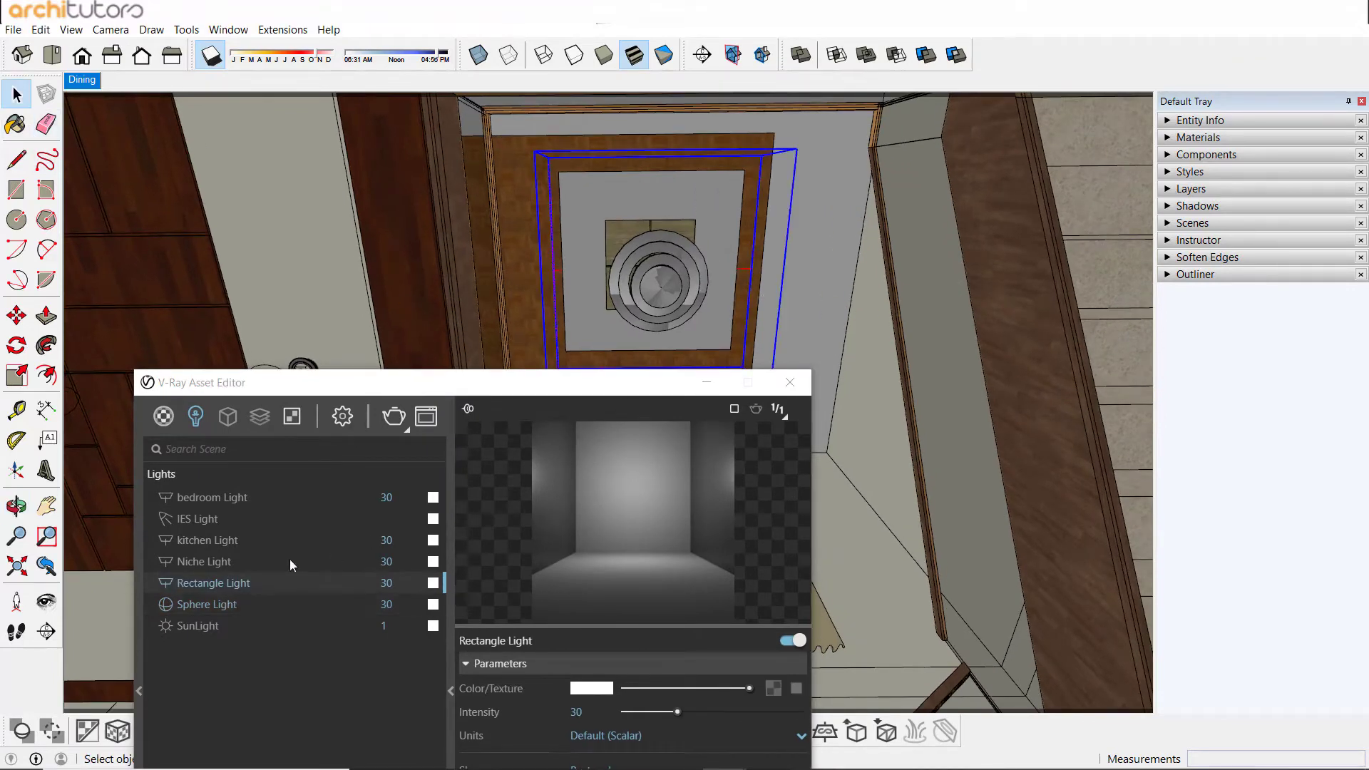
{"action": "right_click", "coordinate": [224, 584]}
{"action": "left_click", "coordinate": [263, 621]}
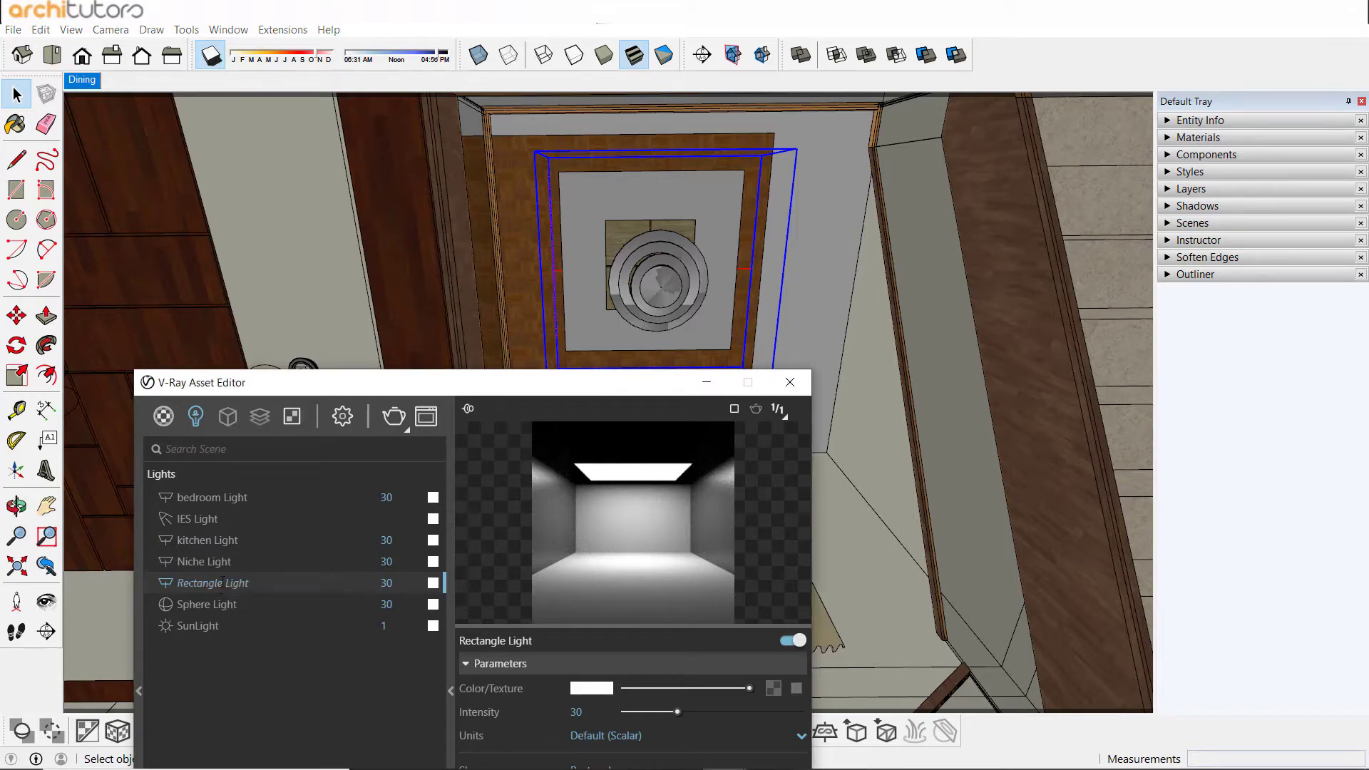
{"action": "key", "text": "ctrl+a"}
{"action": "left_click_drag", "start_coordinate": [222, 583], "coordinate": [164, 589]}
{"action": "type", "text": "first floor"}
{"action": "type", "text": " lobby"}
{"action": "key", "text": "Return"}
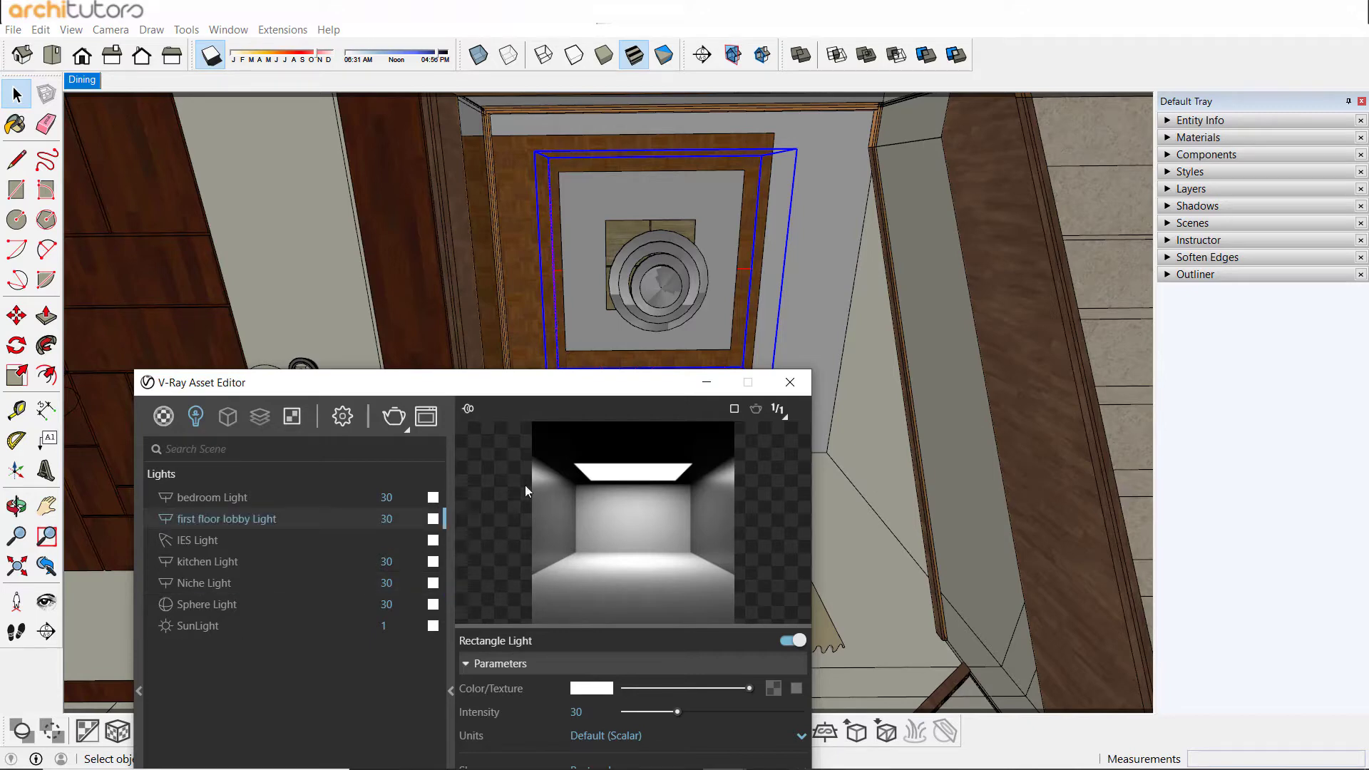
{"action": "left_click", "coordinate": [704, 382]}
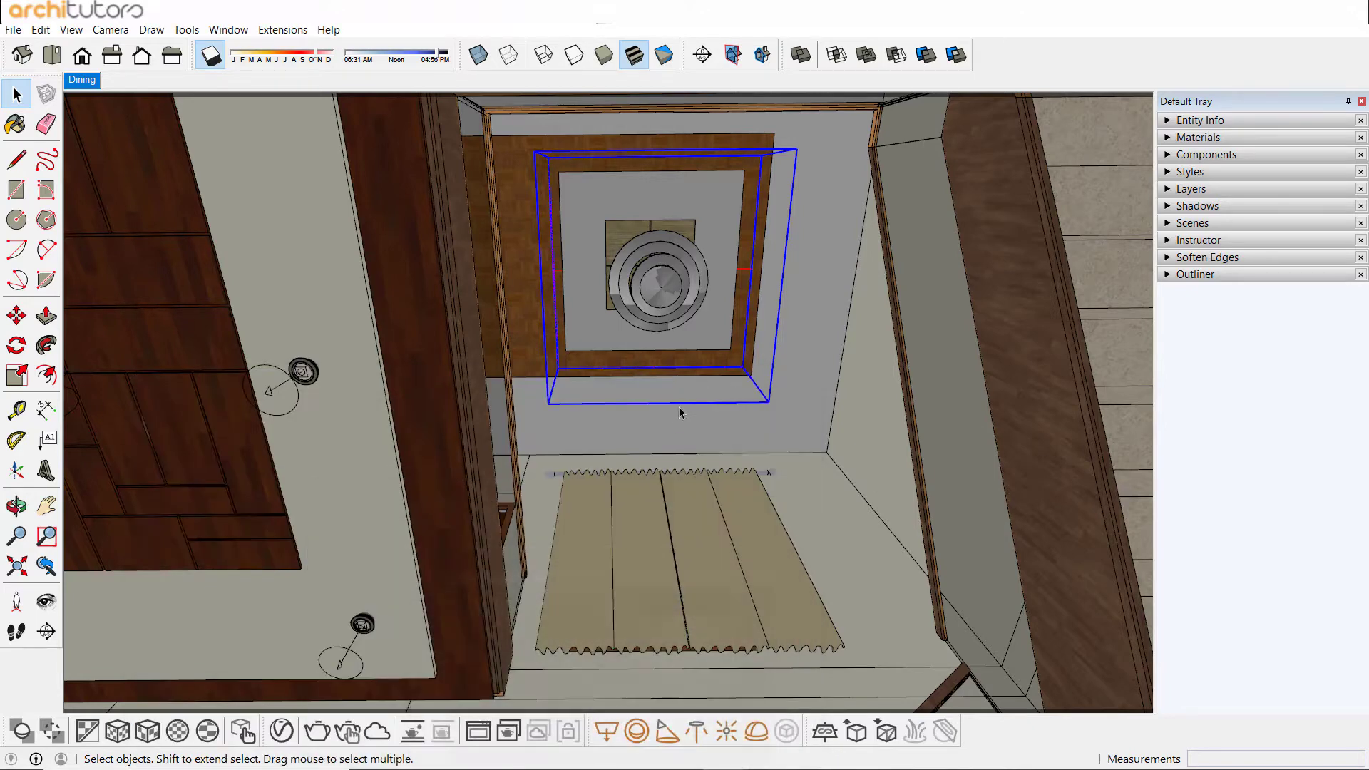
{"action": "middle_click_drag", "start_coordinate": [591, 454], "coordinate": [599, 435]}
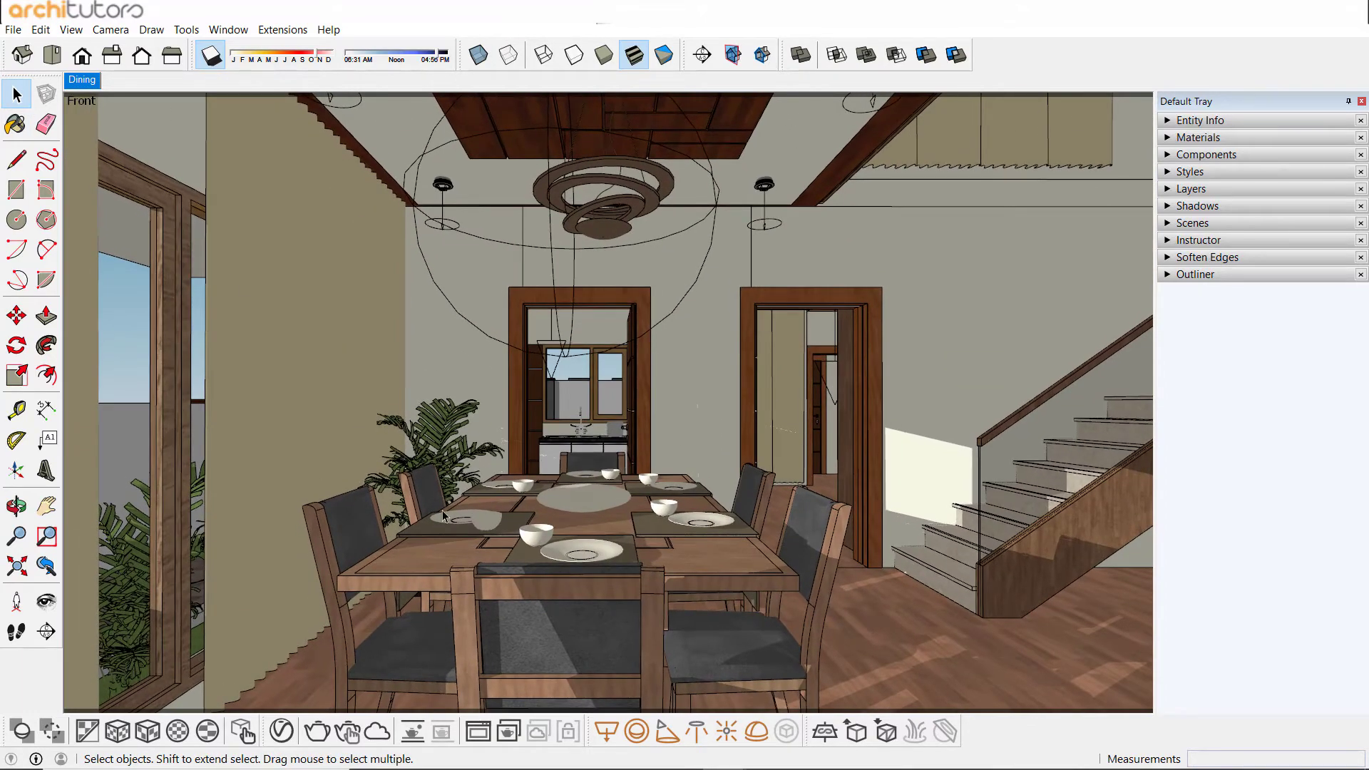
Make the first floor lobby Light invisible in renders.
{"action": "left_click", "coordinate": [281, 730]}
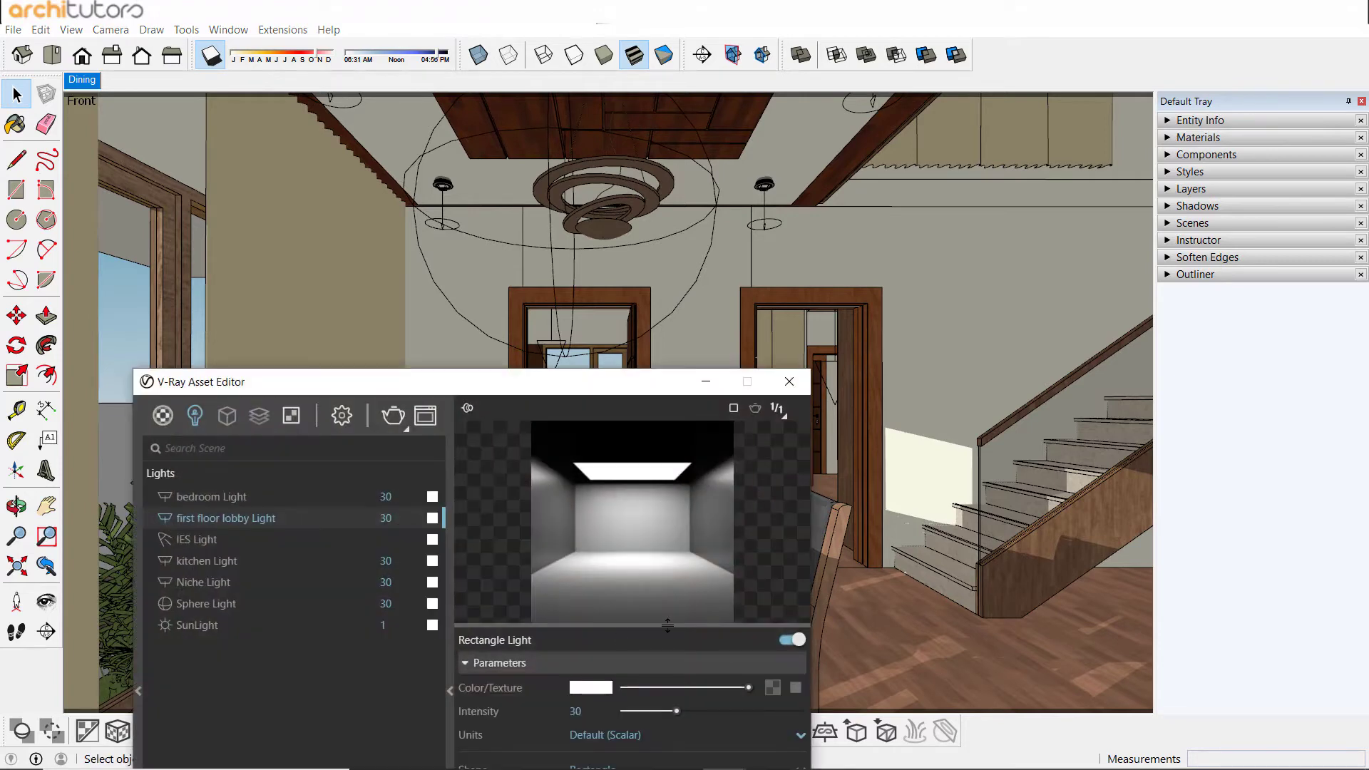
{"action": "left_click_drag", "start_coordinate": [585, 387], "coordinate": [1001, 70]}
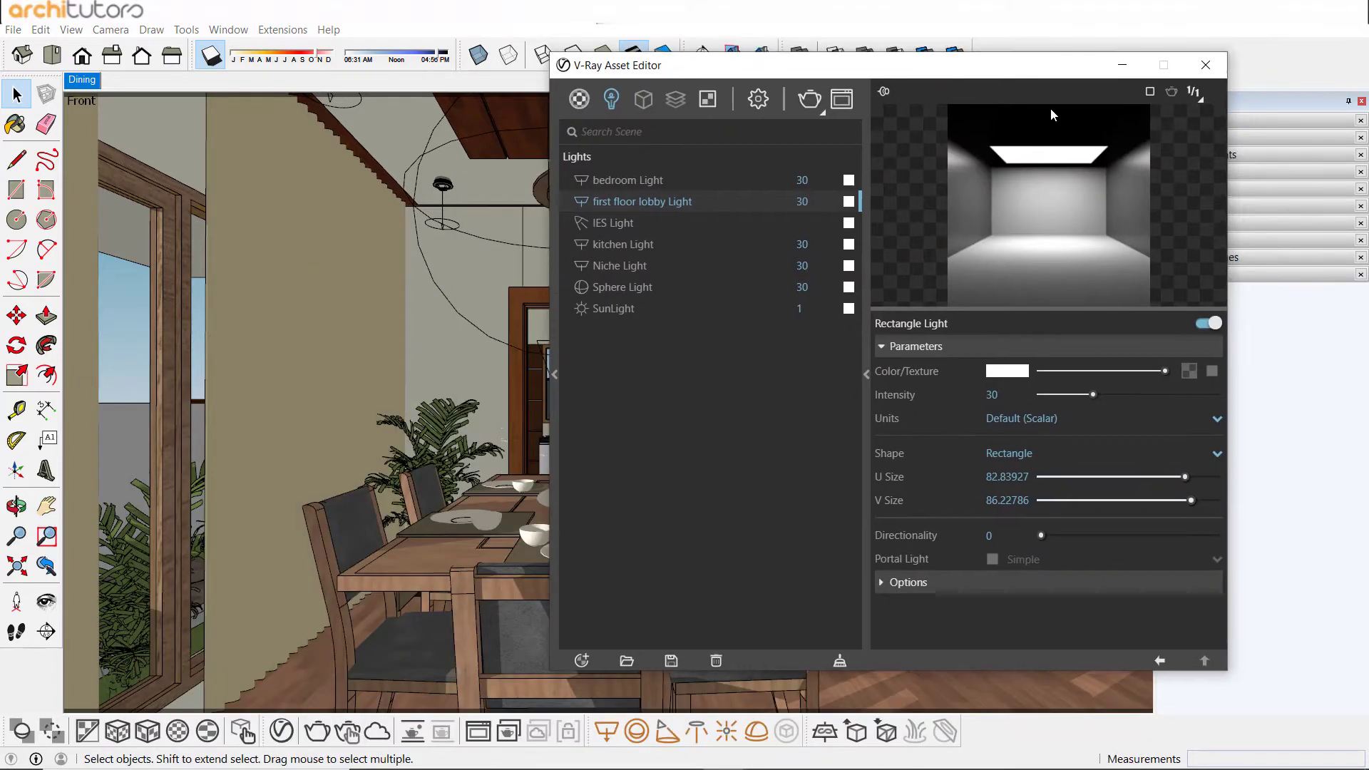
{"action": "left_click", "coordinate": [874, 586]}
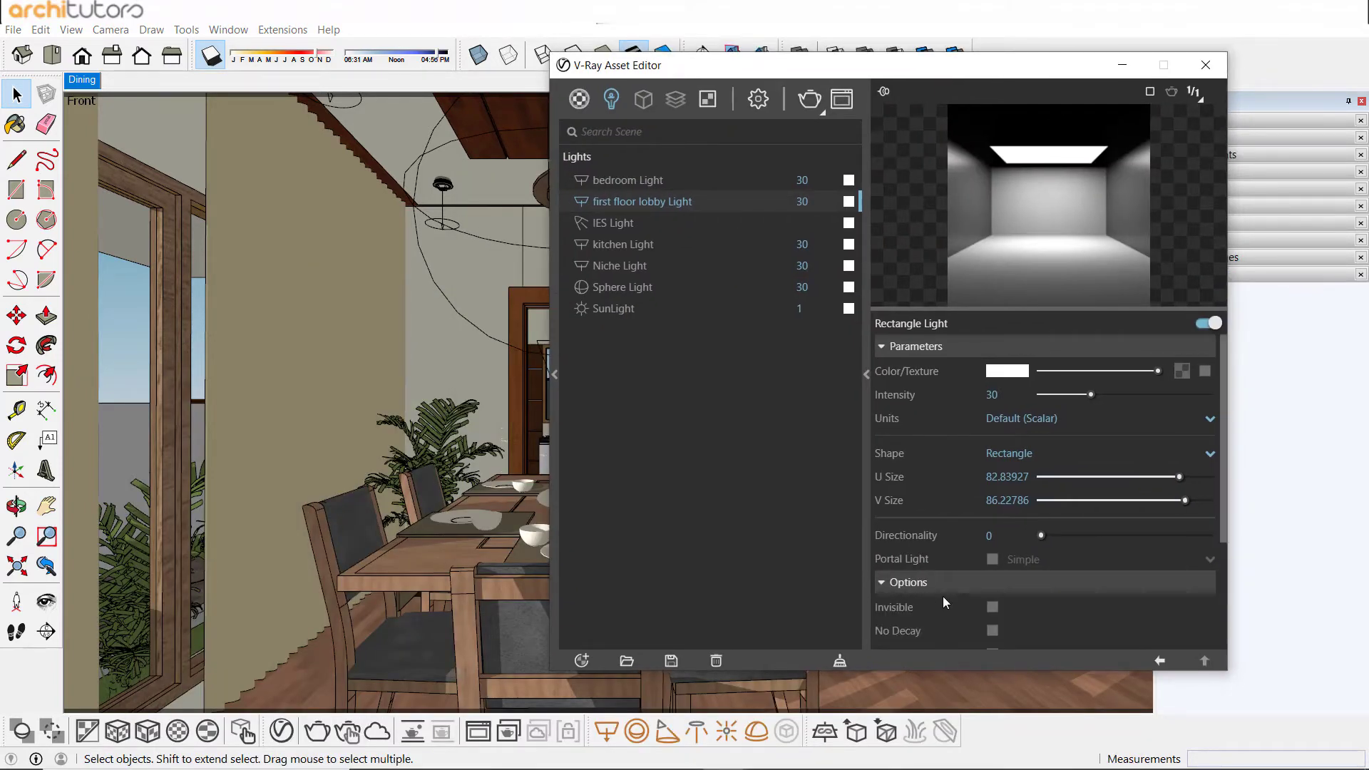
{"action": "left_click", "coordinate": [992, 607]}
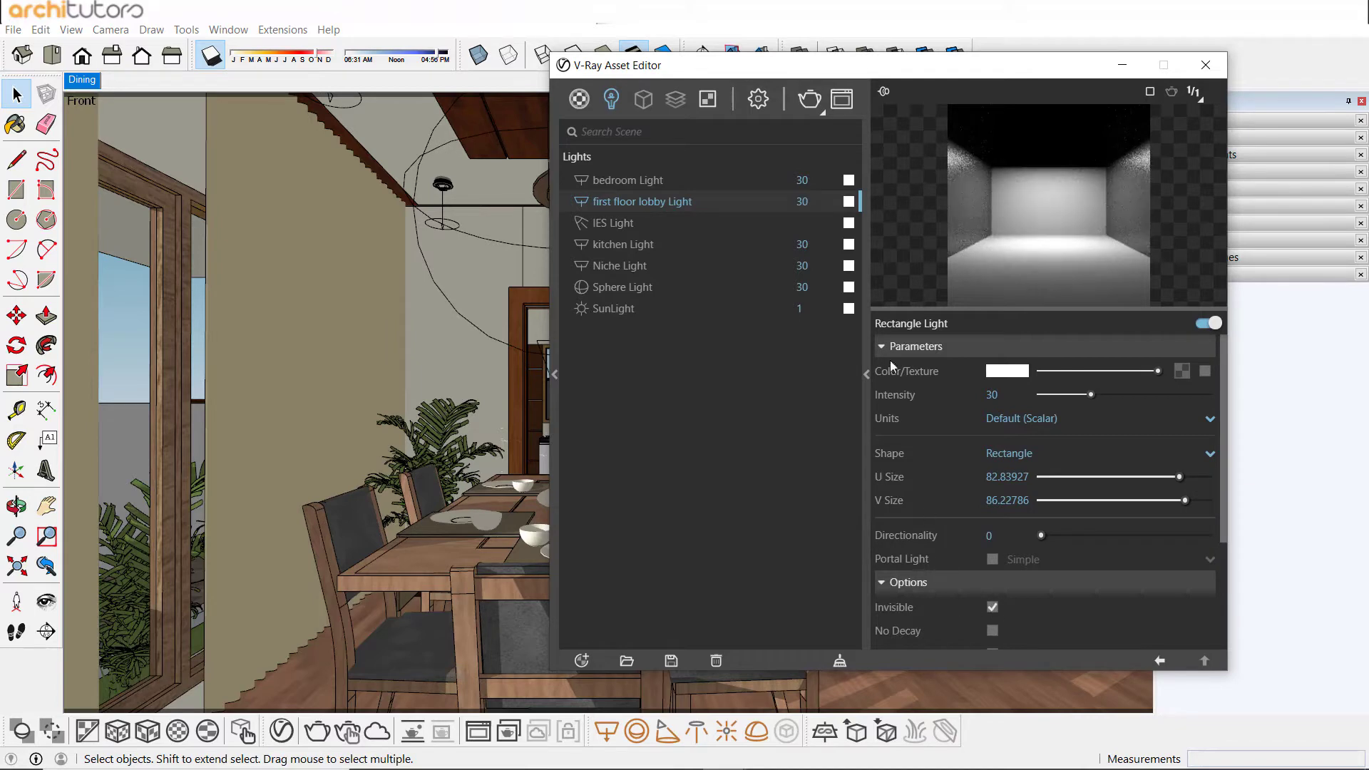
Set the kitchen Light and bedroom Light intensities to 50.
{"action": "left_click", "coordinate": [841, 99]}
{"action": "left_click_drag", "start_coordinate": [928, 73], "coordinate": [1017, 90]}
{"action": "left_click_drag", "start_coordinate": [559, 148], "coordinate": [318, 136]}
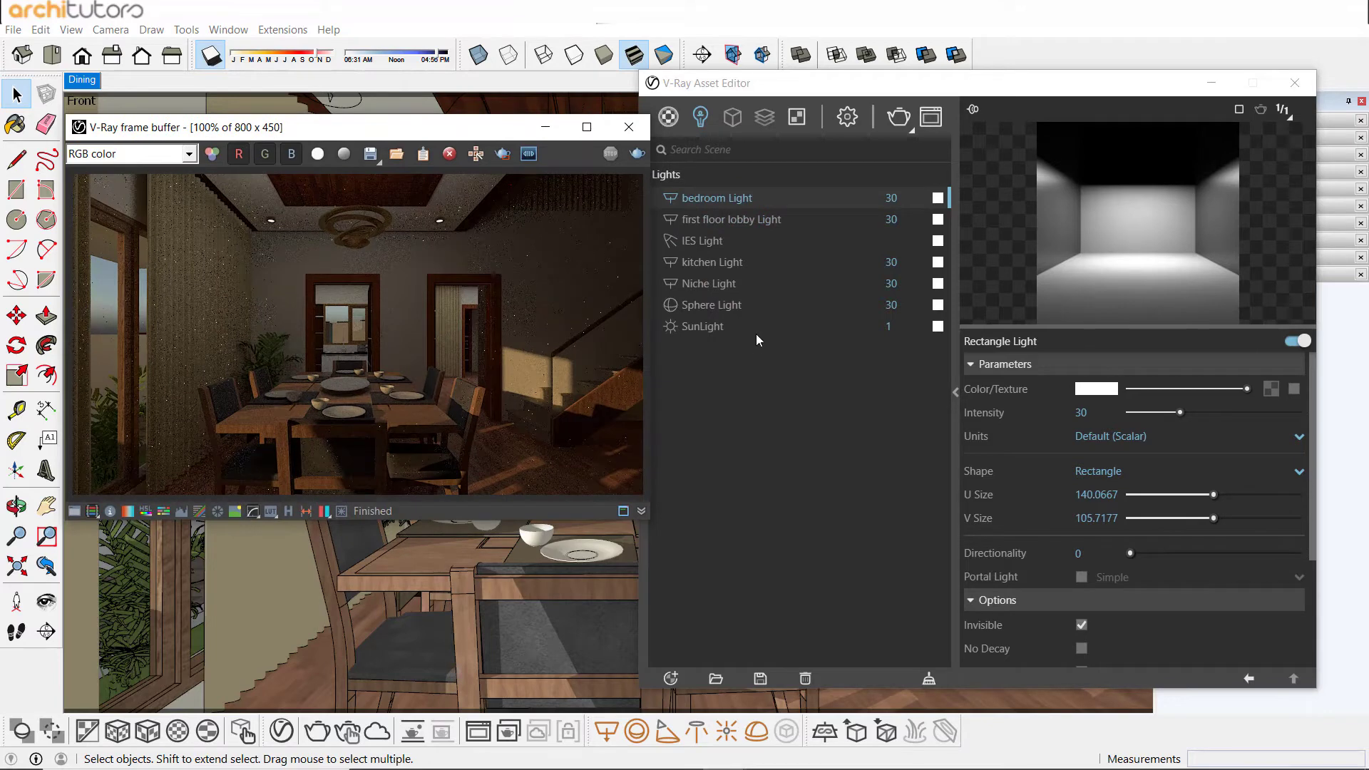
{"action": "double_click", "coordinate": [889, 262]}
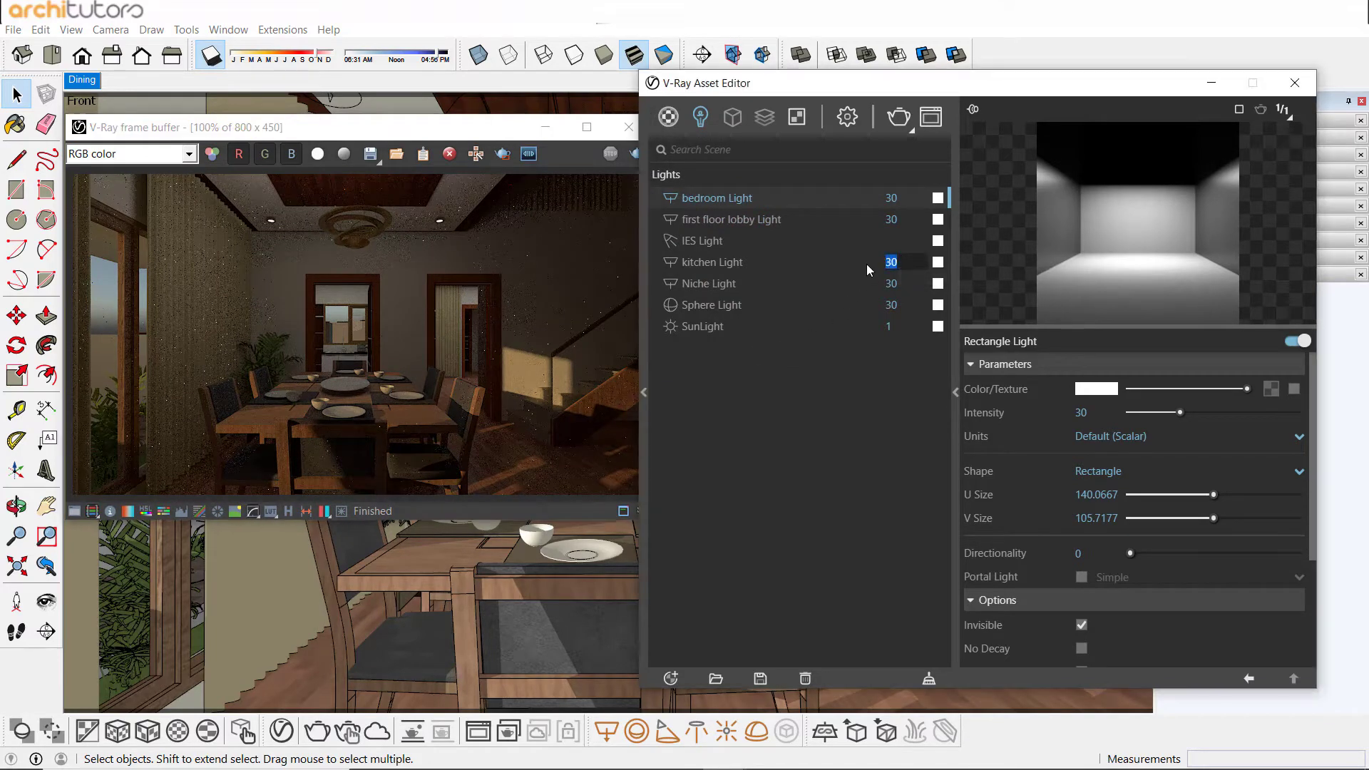
{"action": "type", "text": "50"}
{"action": "key", "text": "Return"}
{"action": "double_click", "coordinate": [891, 198]}
{"action": "type", "text": "50"}
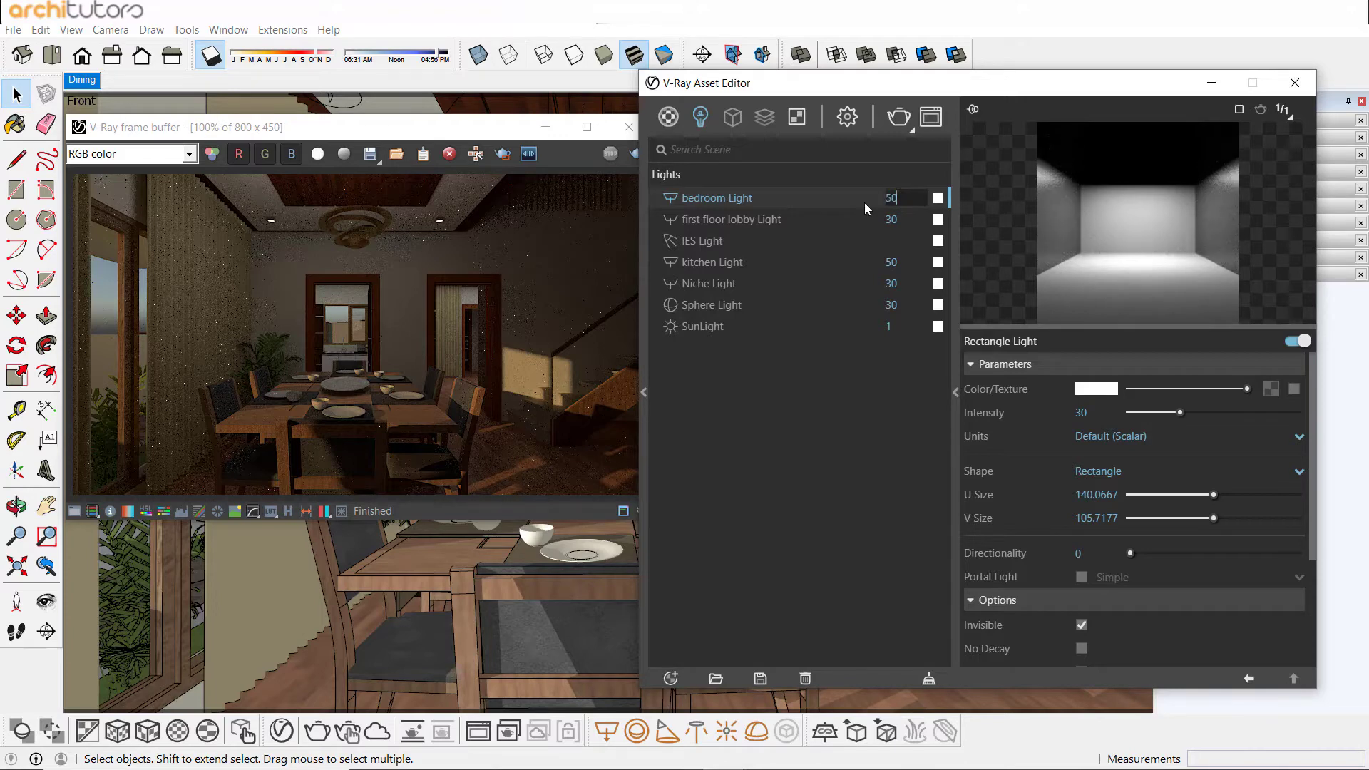
{"action": "key", "text": "Return"}
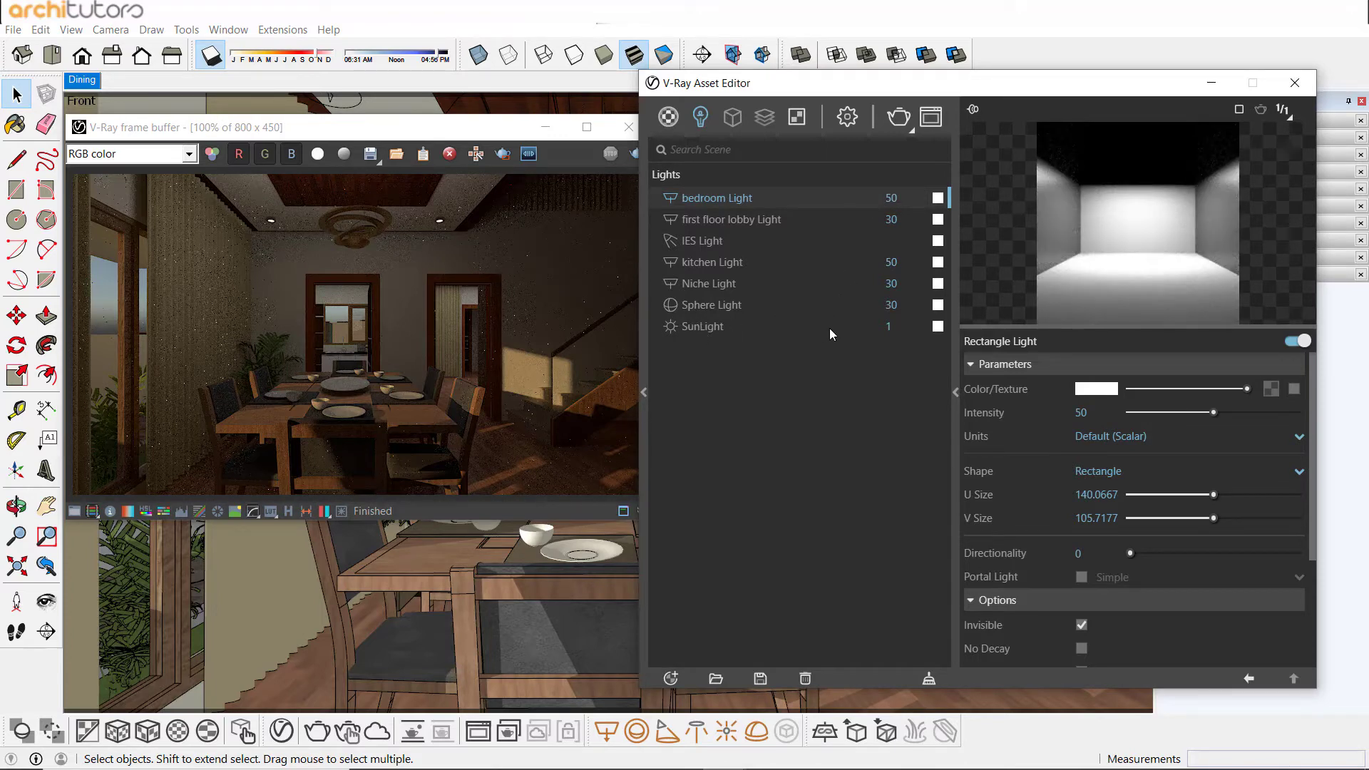
Change the bedroom Light colour from white to a pale cream.
{"action": "left_click", "coordinate": [937, 199]}
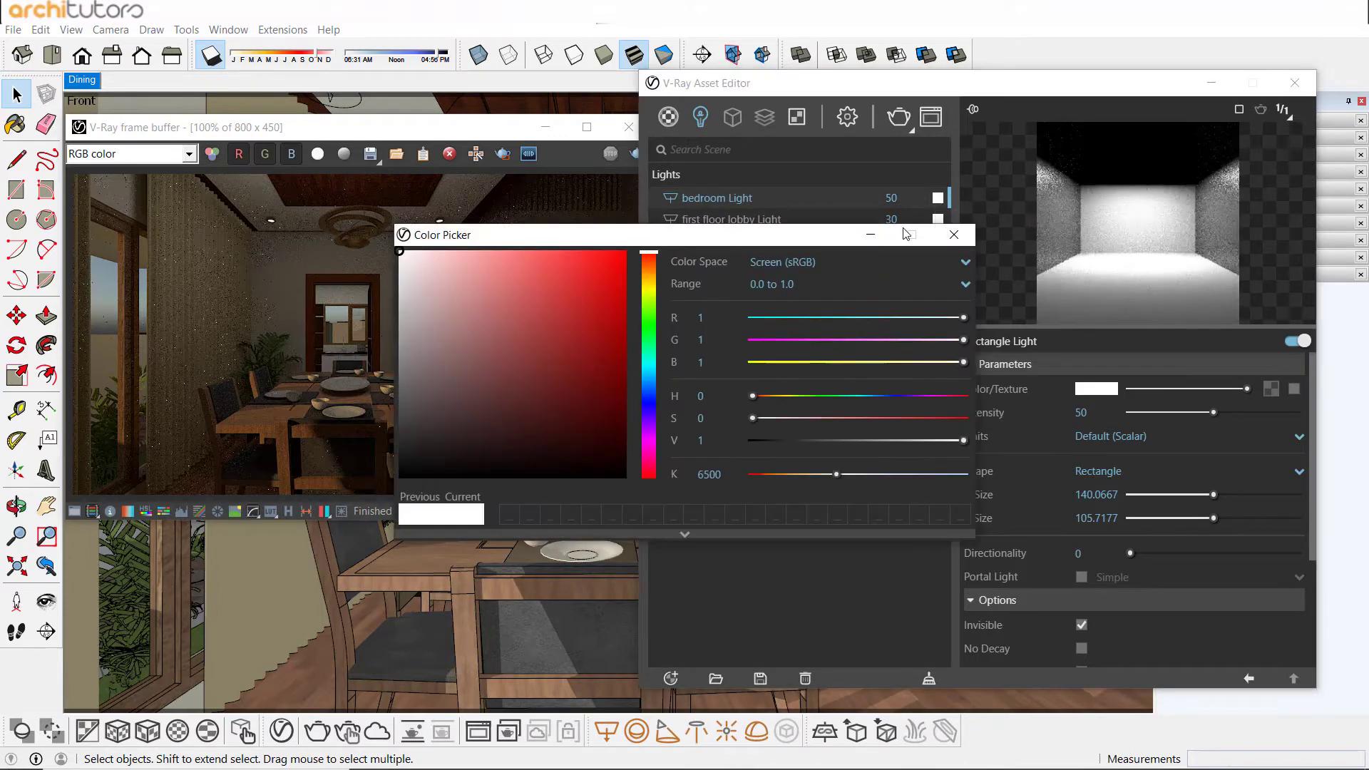
{"action": "left_click", "coordinate": [649, 283]}
{"action": "left_click", "coordinate": [435, 264]}
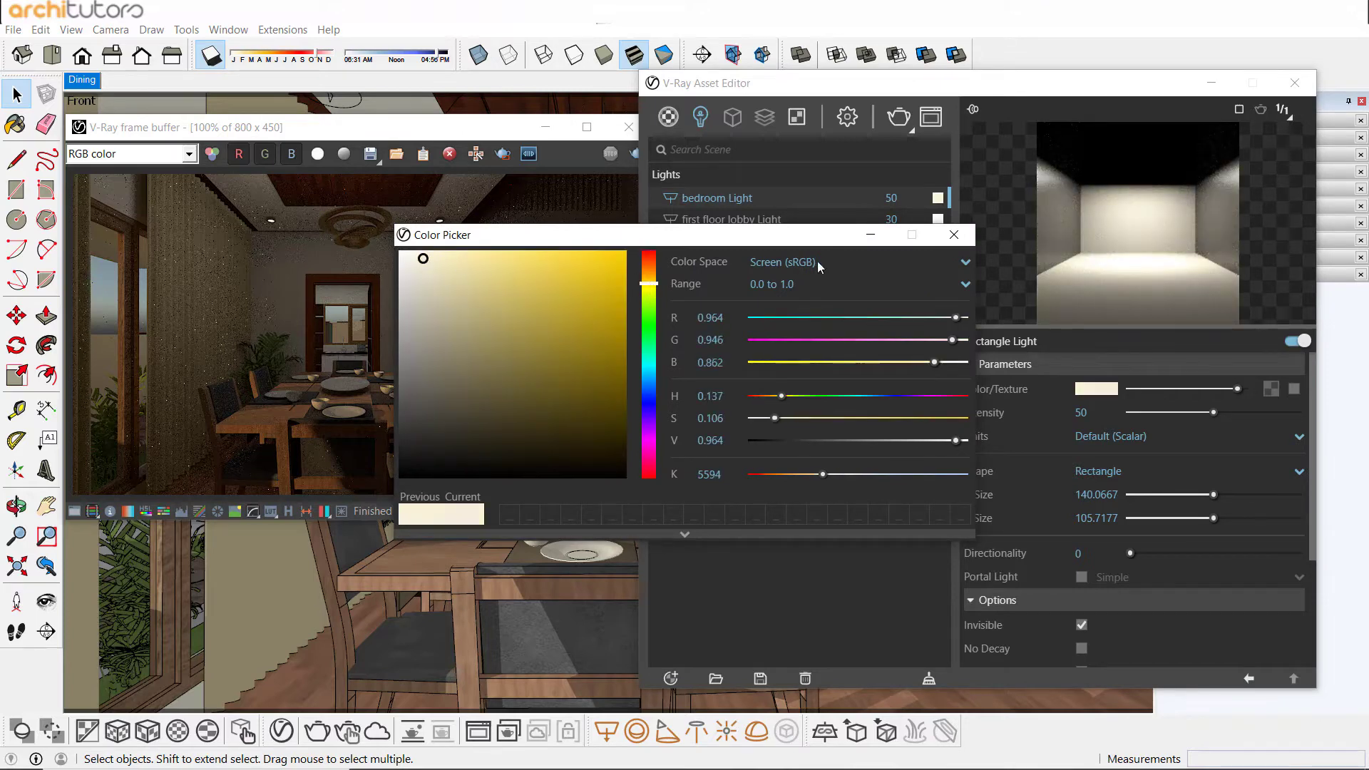
{"action": "left_click", "coordinate": [954, 235]}
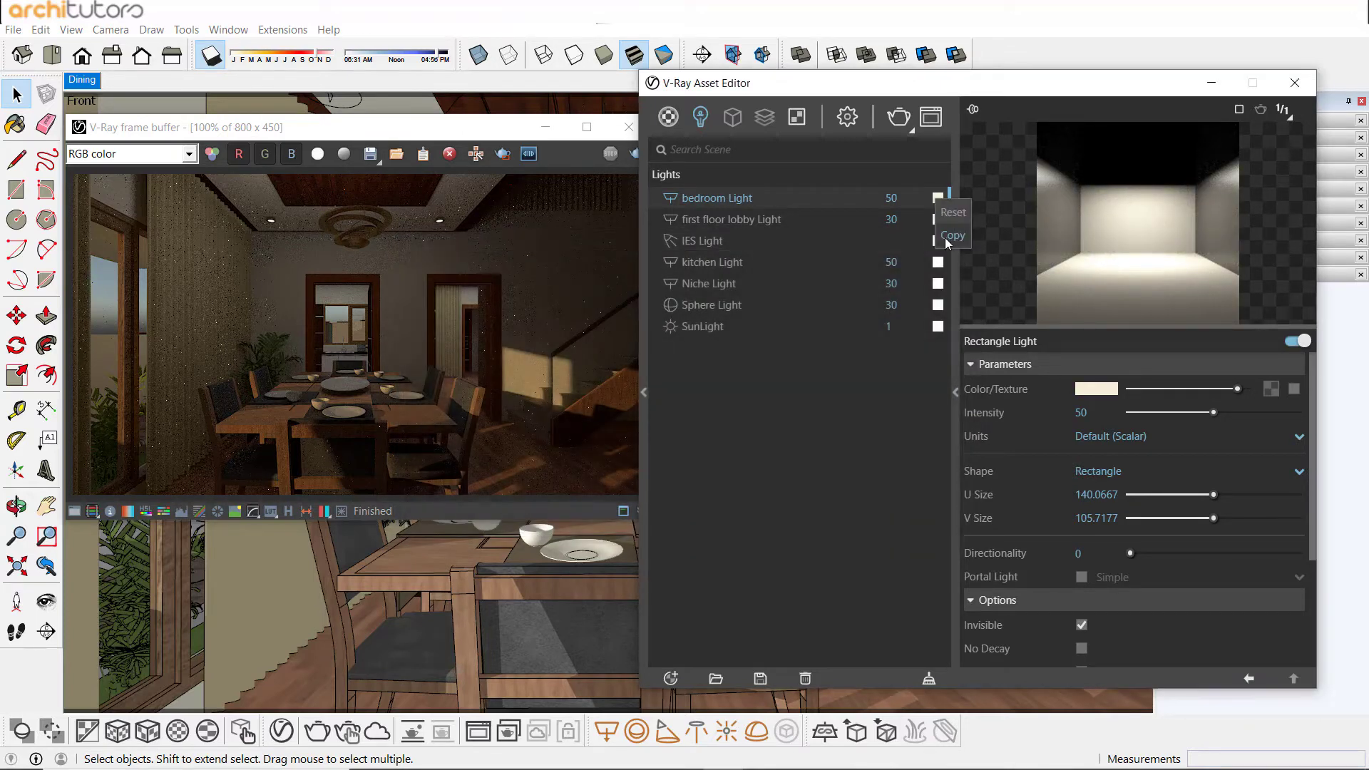
Paste the cream colour onto the IES, kitchen and Niche lights.
{"action": "right_click", "coordinate": [934, 243]}
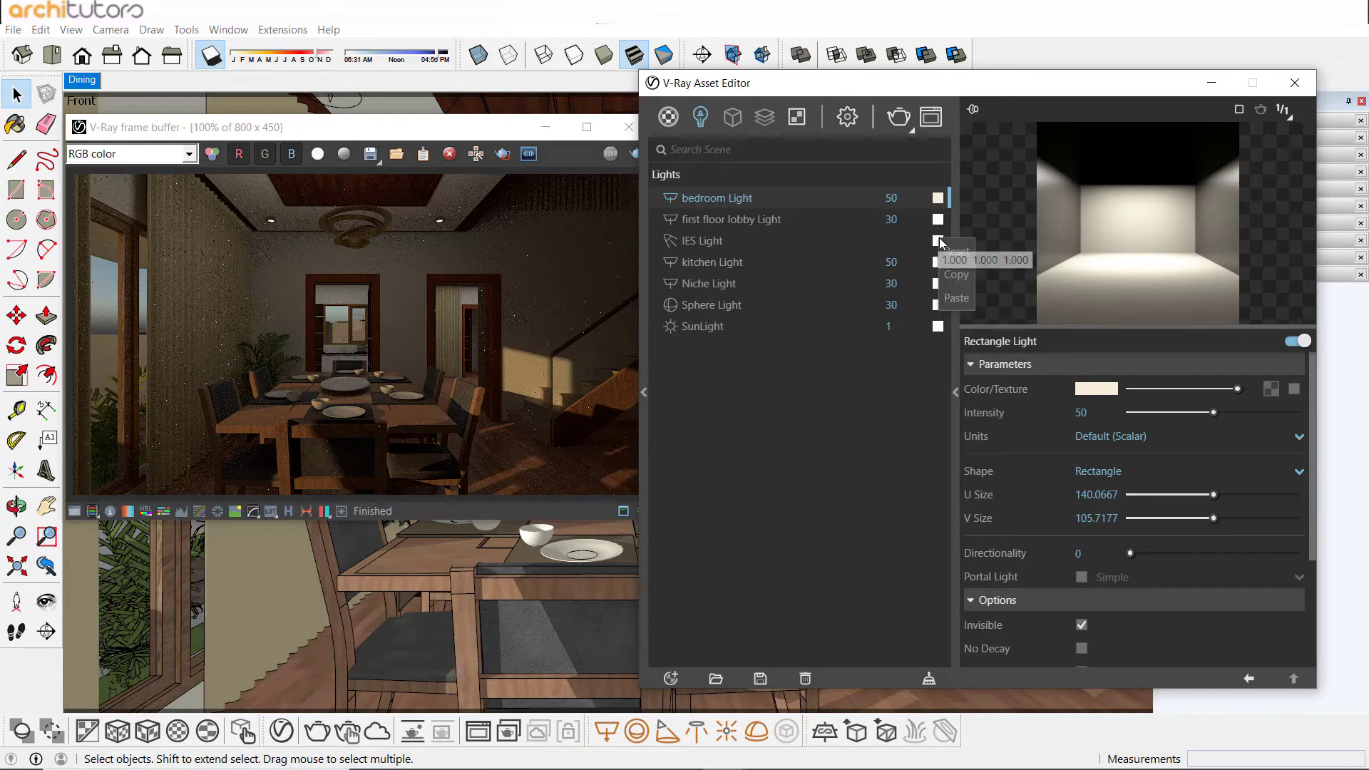
{"action": "left_click", "coordinate": [950, 298]}
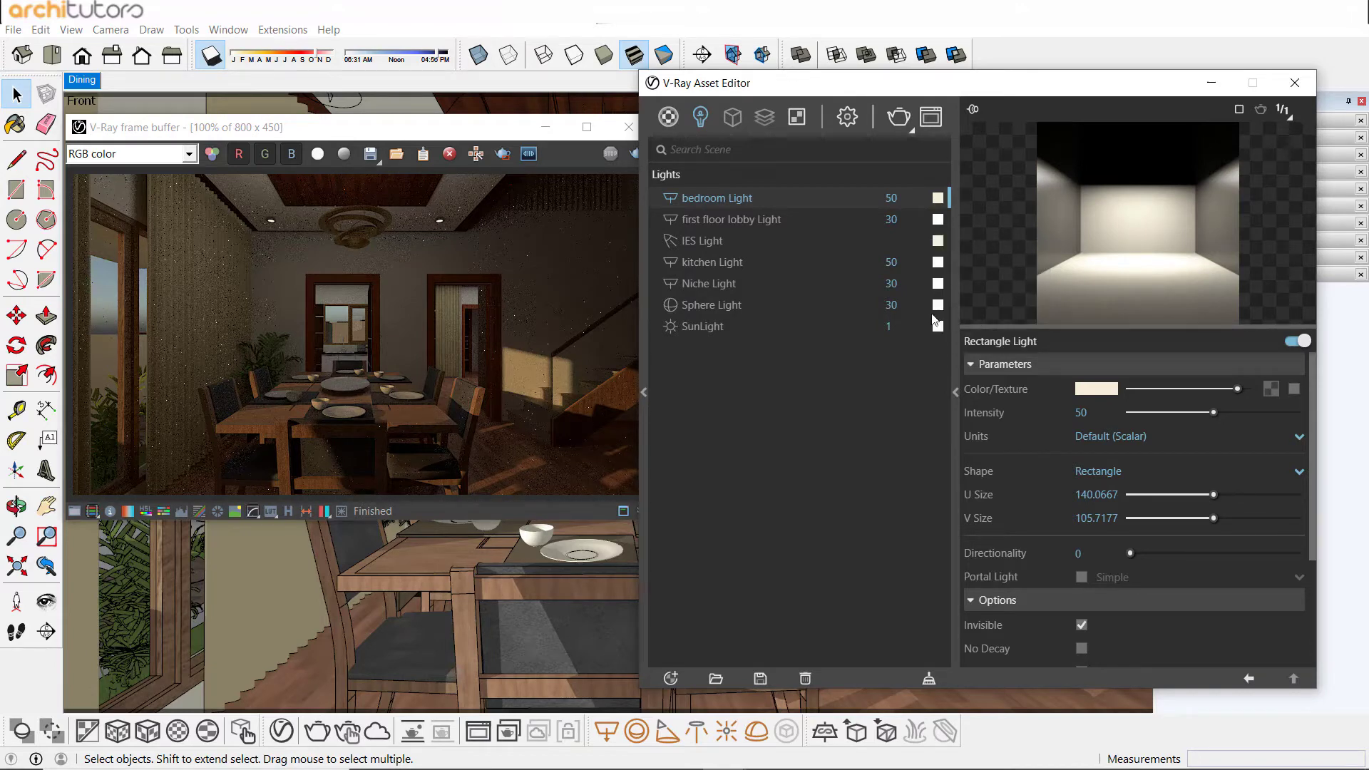
{"action": "right_click", "coordinate": [943, 267]}
{"action": "left_click", "coordinate": [955, 321]}
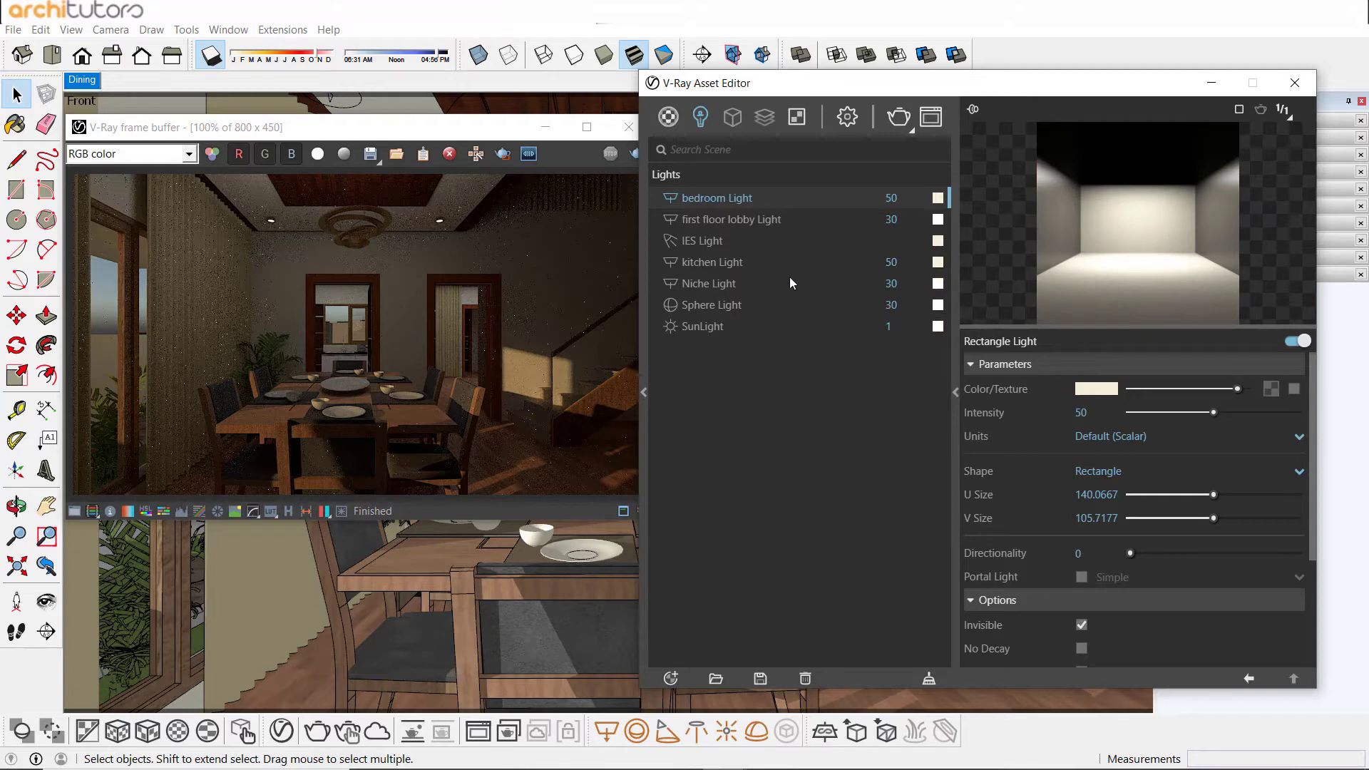
{"action": "right_click", "coordinate": [938, 289]}
{"action": "left_click", "coordinate": [951, 343]}
Warm the Niche Light colour slightly to about 5169 K and paste cream onto SunLight.
{"action": "left_click", "coordinate": [937, 283]}
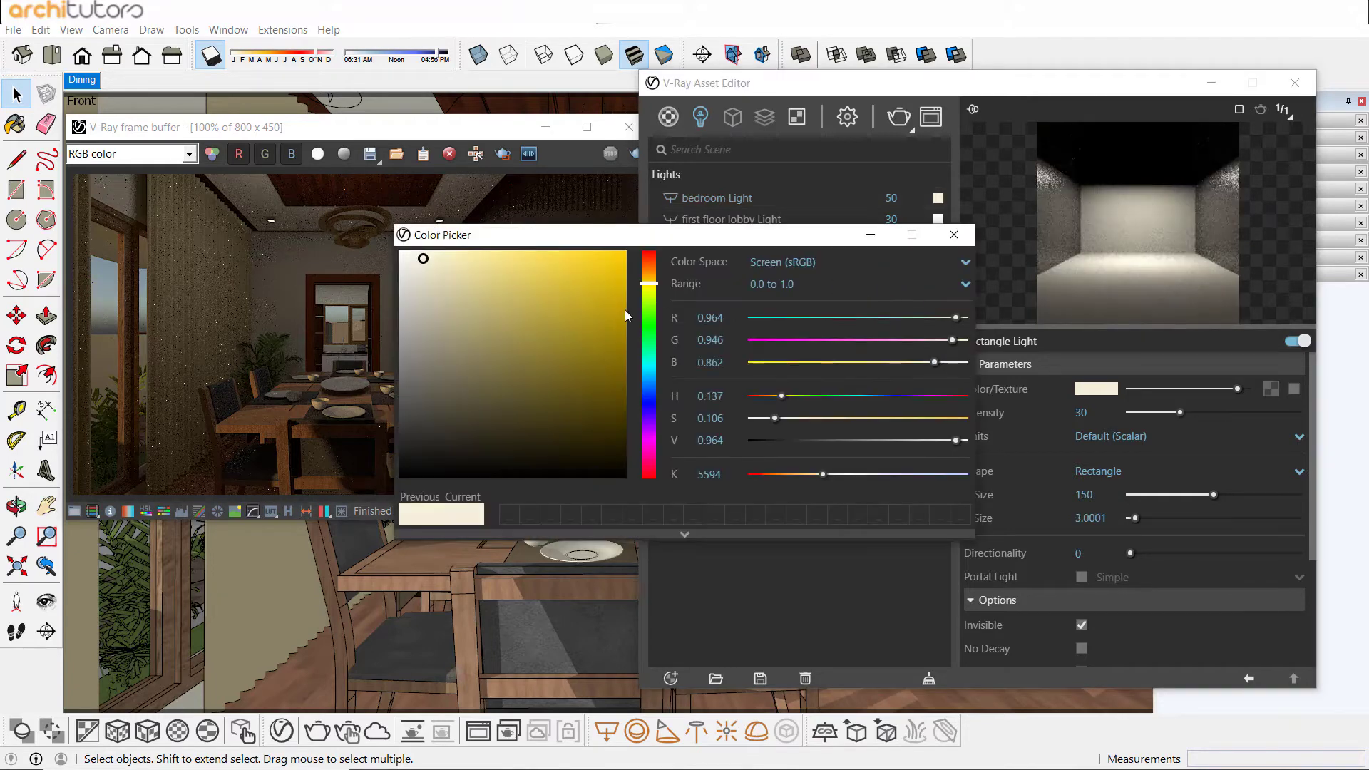
{"action": "left_click", "coordinate": [437, 260]}
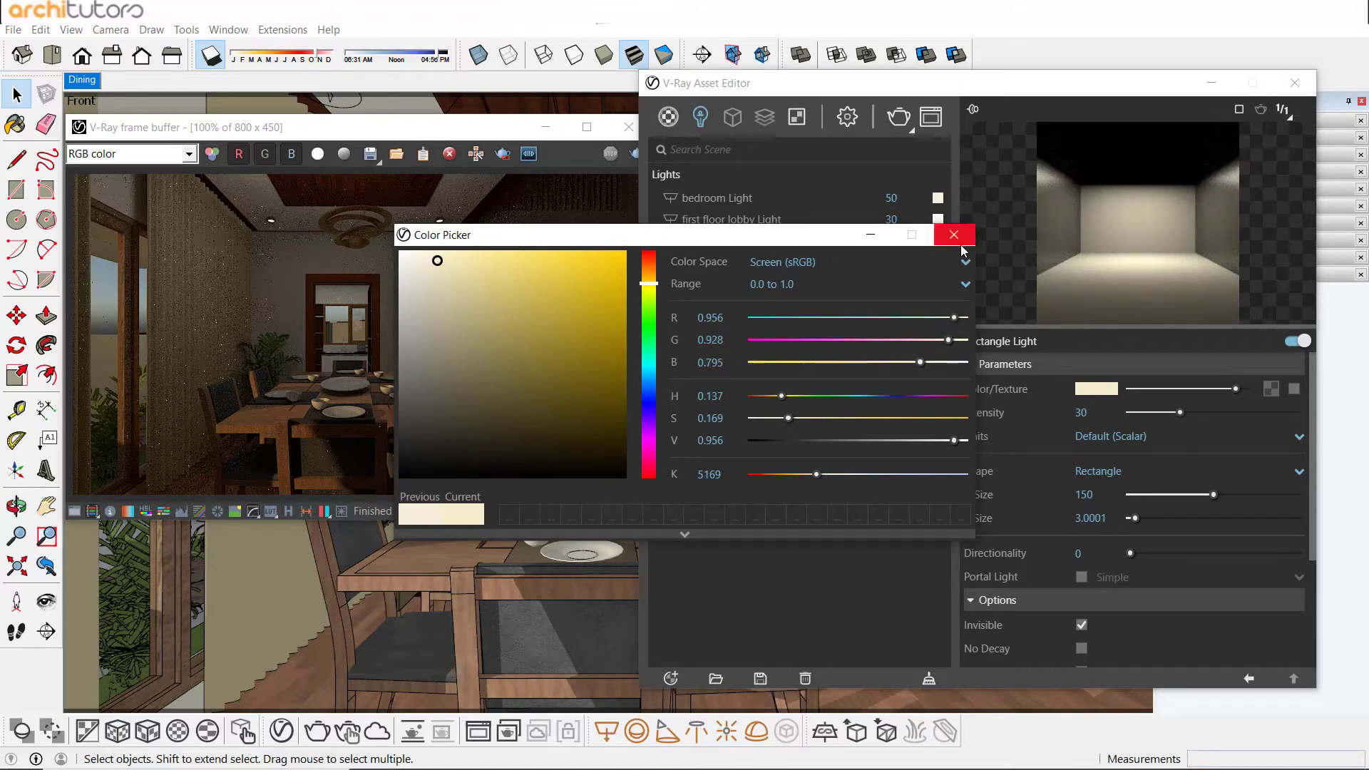
{"action": "left_click", "coordinate": [953, 234]}
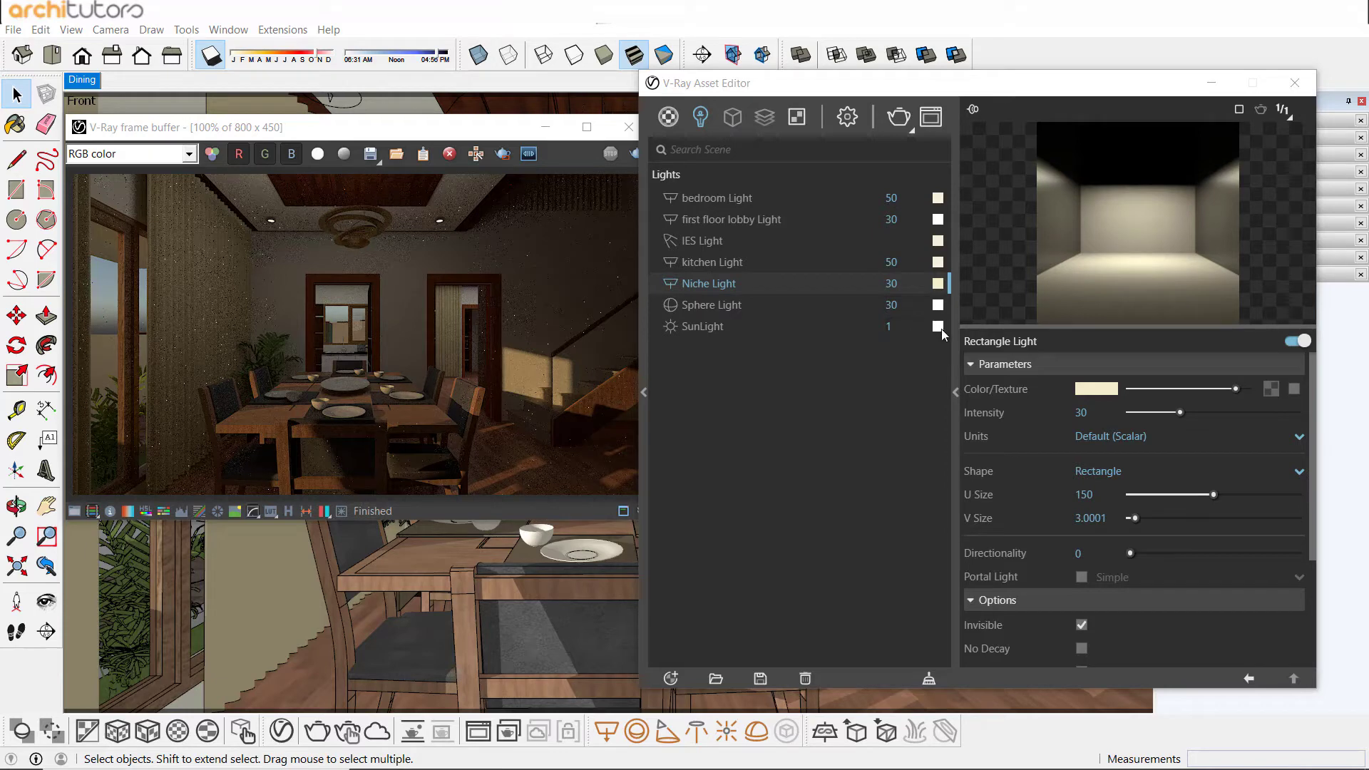
{"action": "right_click", "coordinate": [940, 328]}
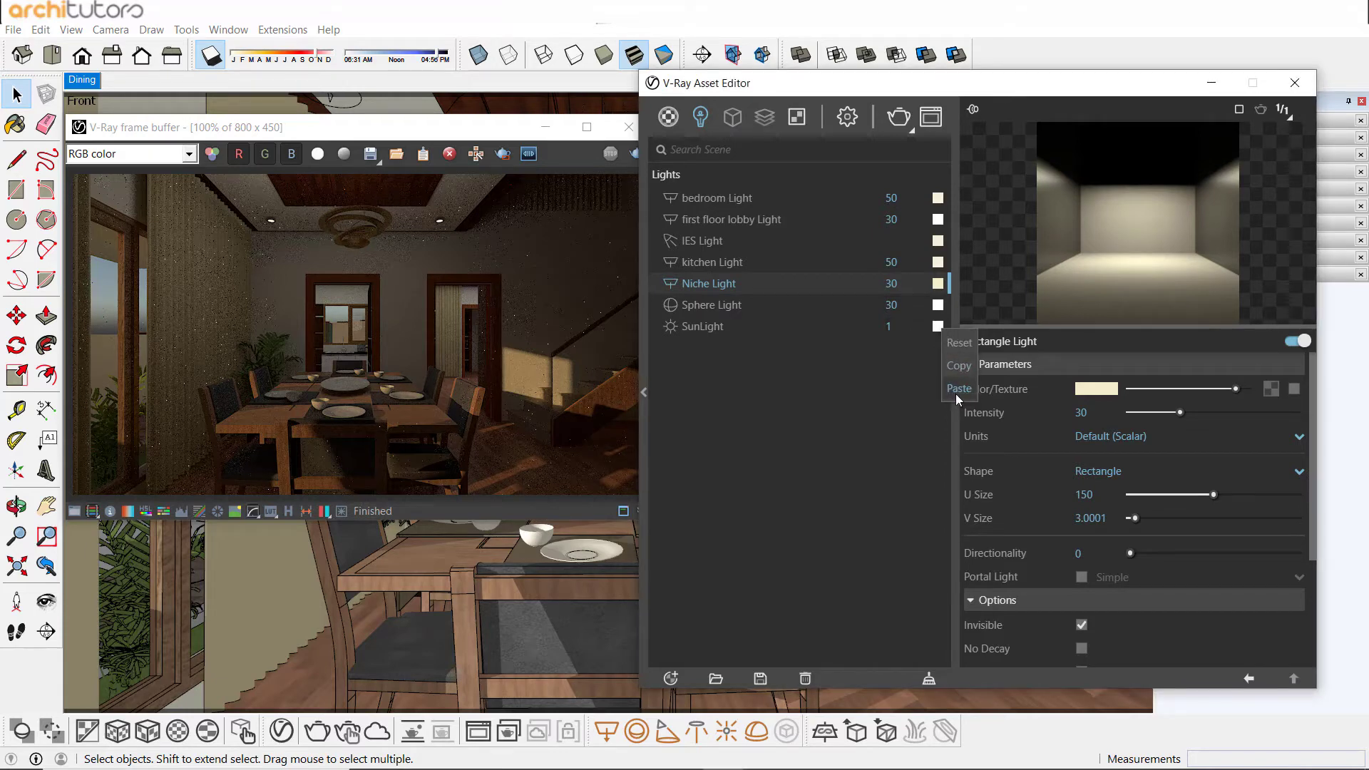
{"action": "left_click", "coordinate": [959, 389]}
{"action": "left_click_drag", "start_coordinate": [827, 82], "coordinate": [818, 51]}
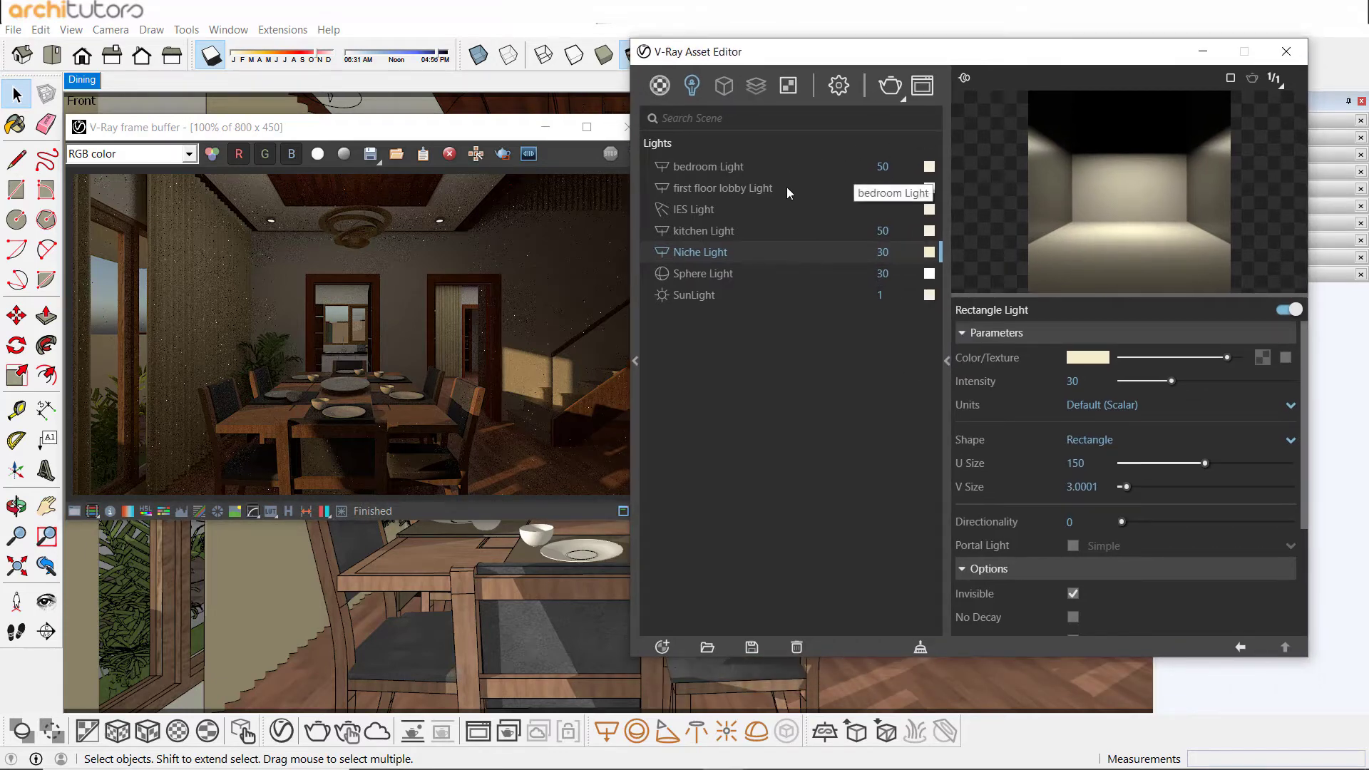
Set the first floor lobby Light intensity to 300 and IES Light to 100000.
{"action": "left_click", "coordinate": [863, 190]}
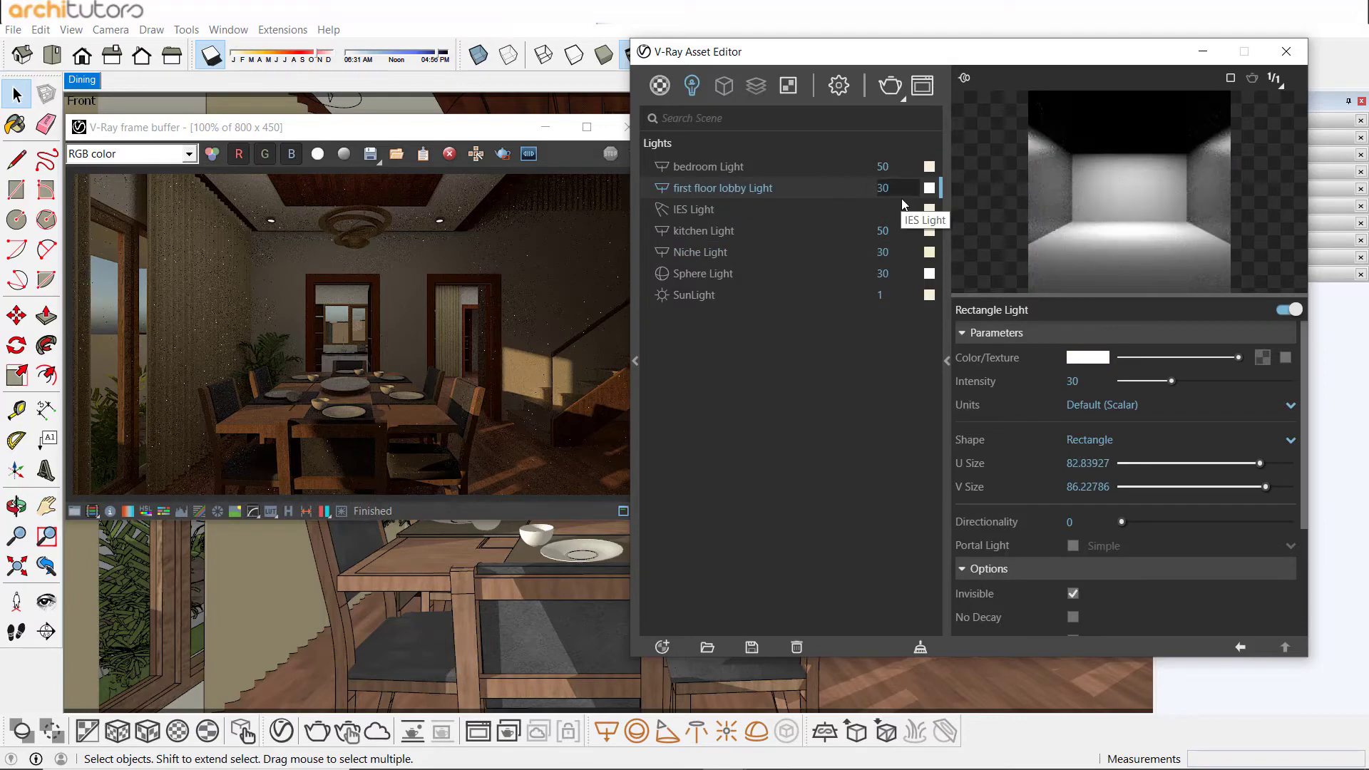
{"action": "type", "text": "0"}
{"action": "key", "text": "Return"}
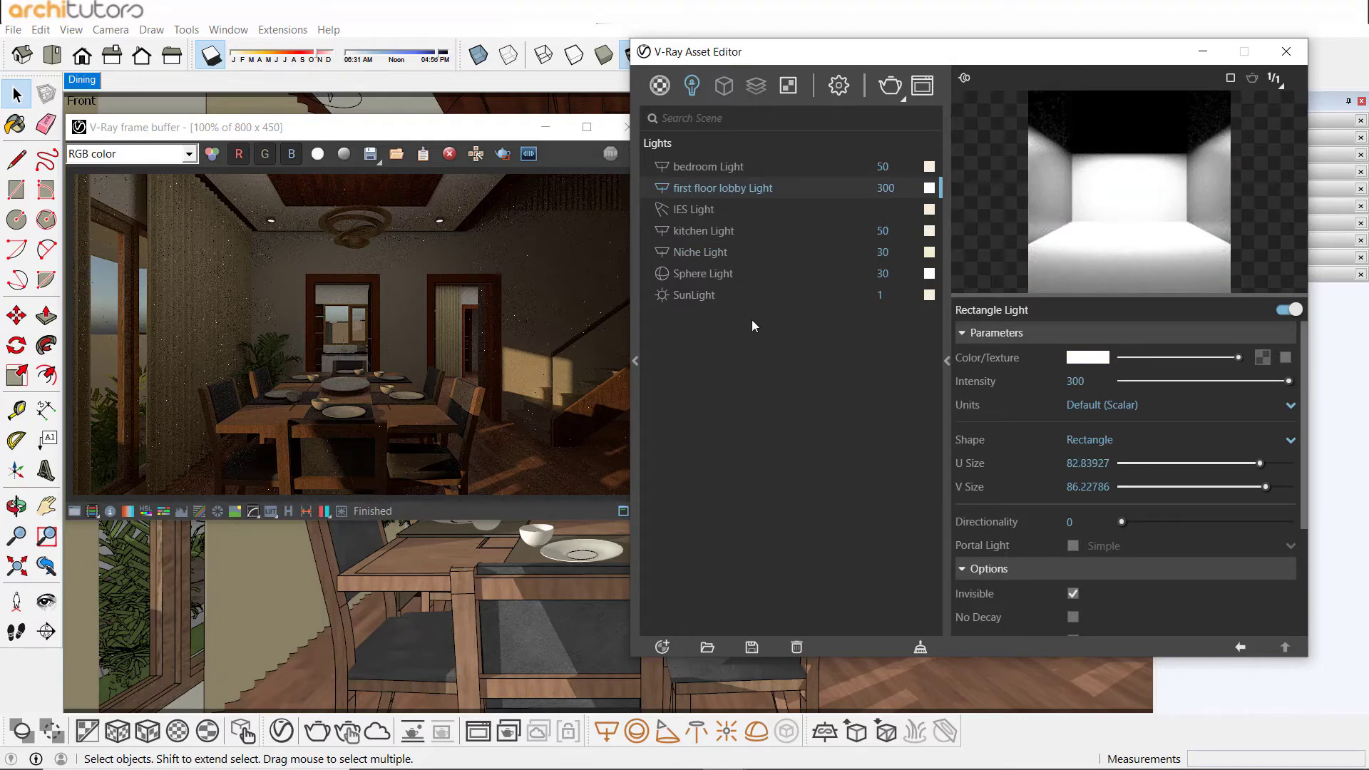
{"action": "left_click", "coordinate": [716, 211]}
{"action": "type", "text": "100000"}
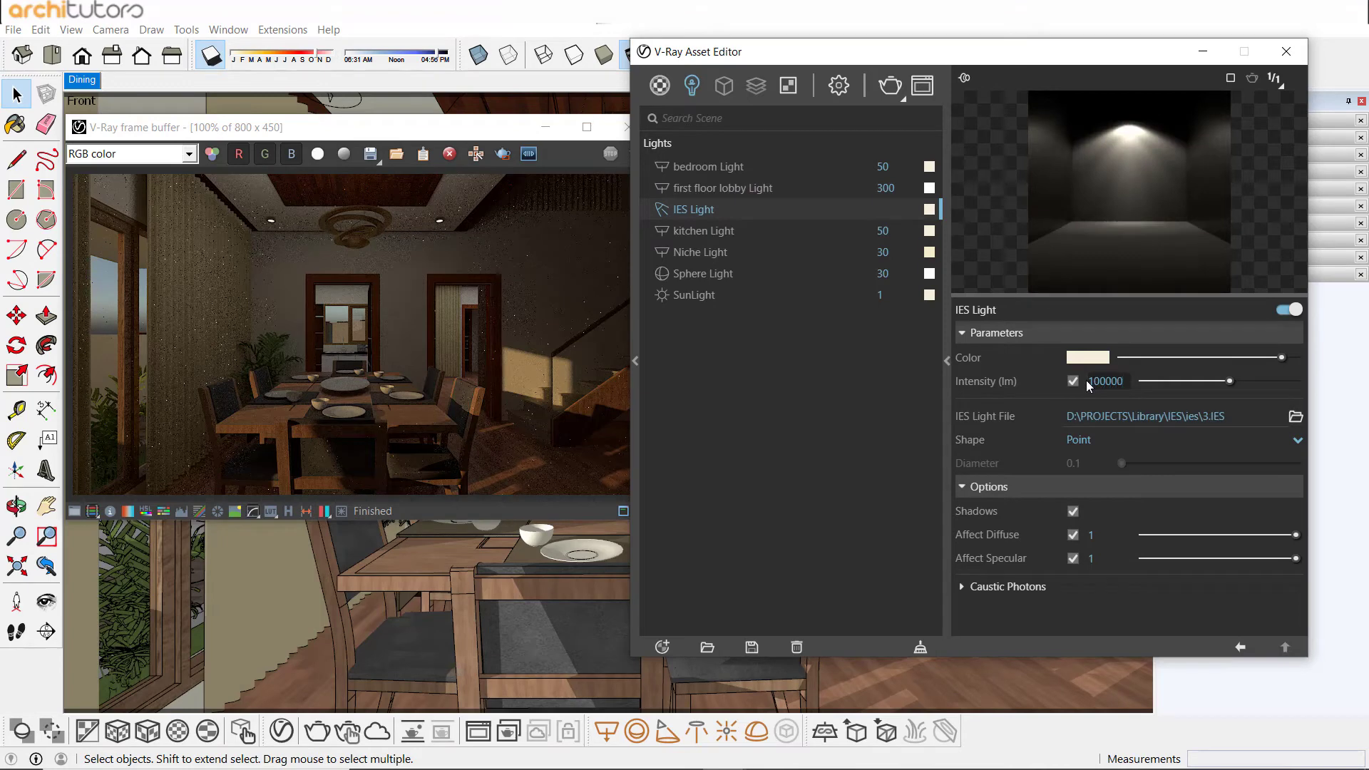
{"action": "key", "text": "Return"}
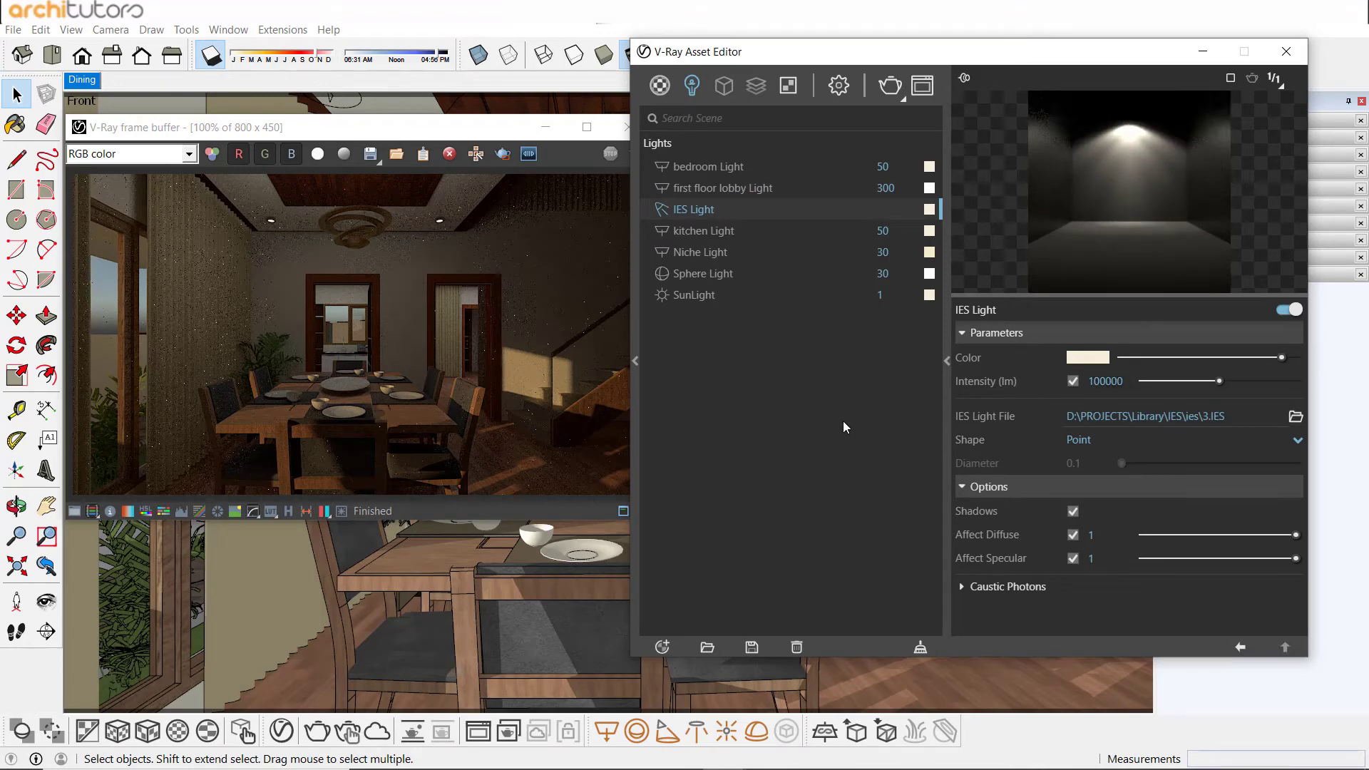
{"action": "left_click", "coordinate": [1119, 380]}
Set the Niche Light intensity to 100 and the Sphere Light to 75.
{"action": "left_click", "coordinate": [742, 250]}
{"action": "left_click", "coordinate": [888, 253]}
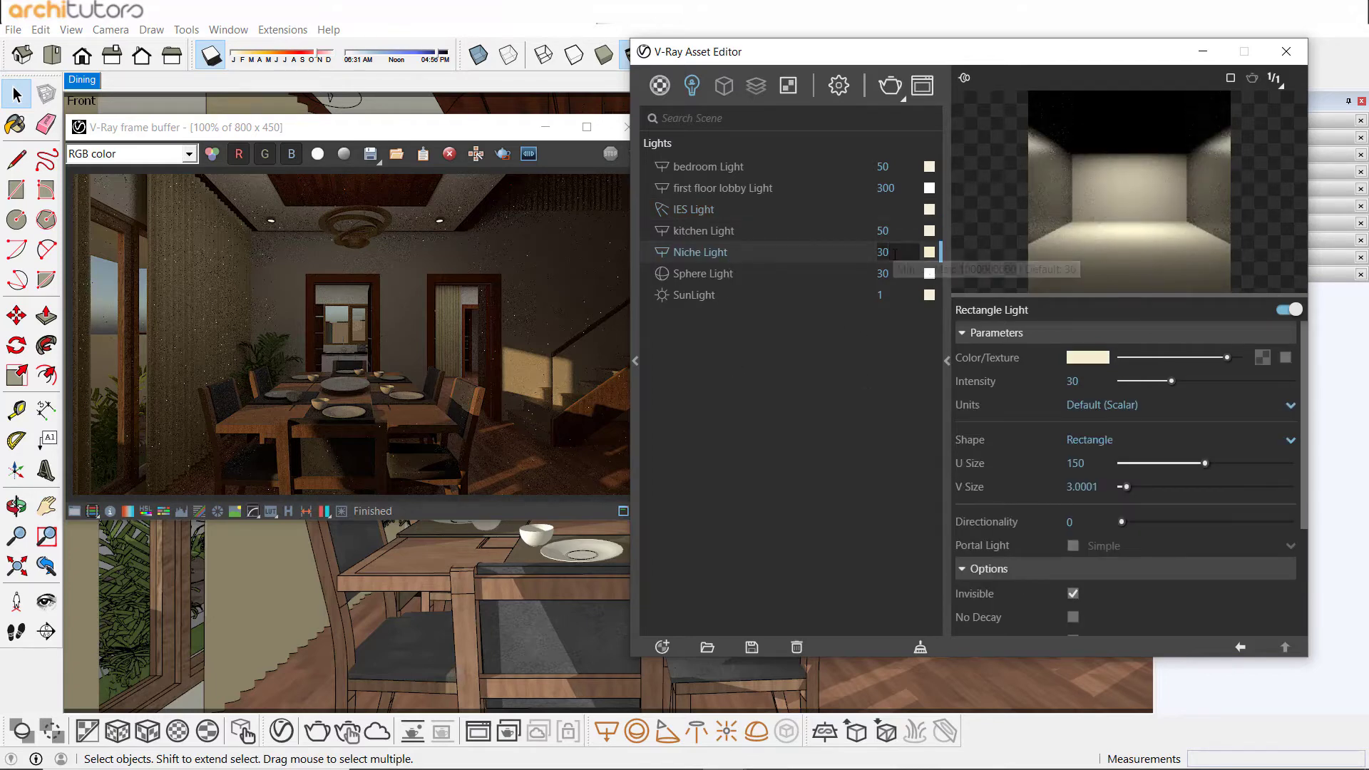
{"action": "key", "text": "BackSpace"}
{"action": "key", "text": "BackSpace"}
{"action": "type", "text": "00"}
{"action": "key", "text": "Return"}
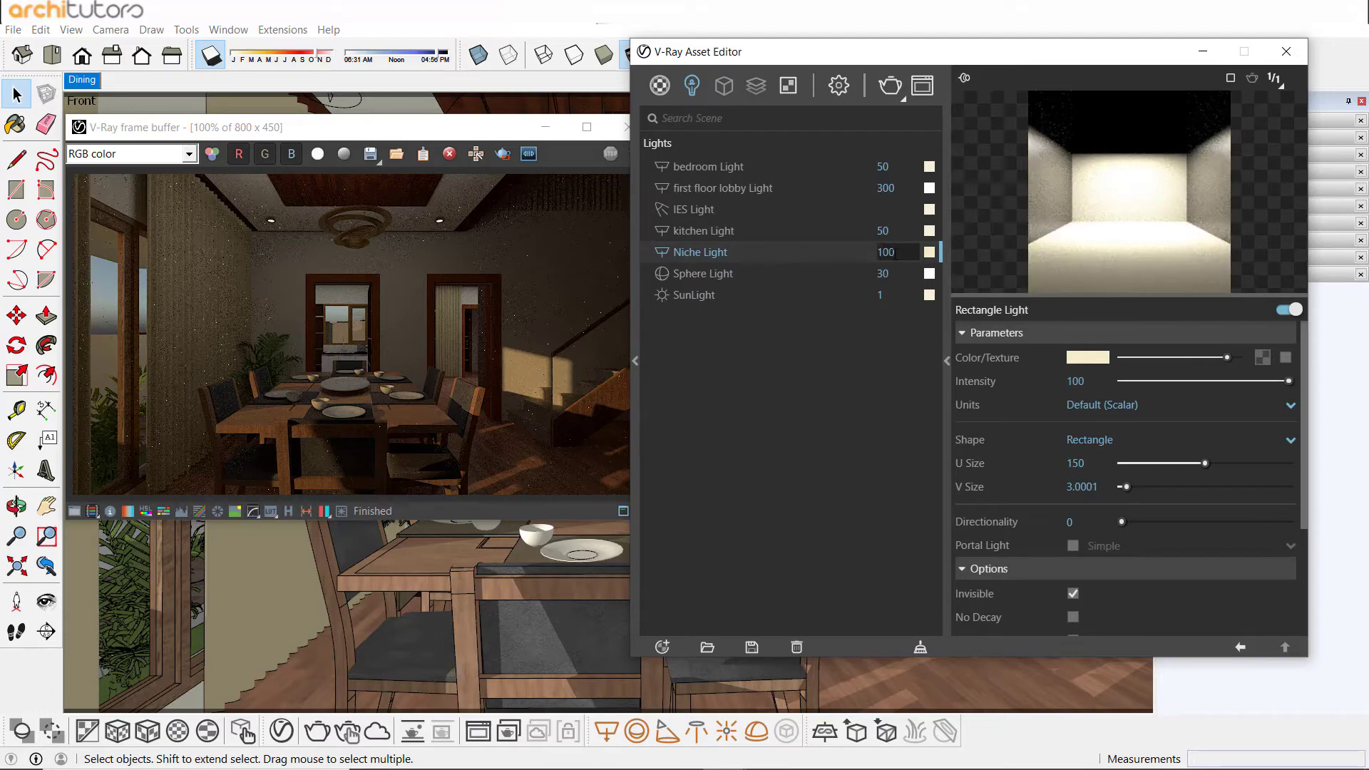
{"action": "type", "text": "75"}
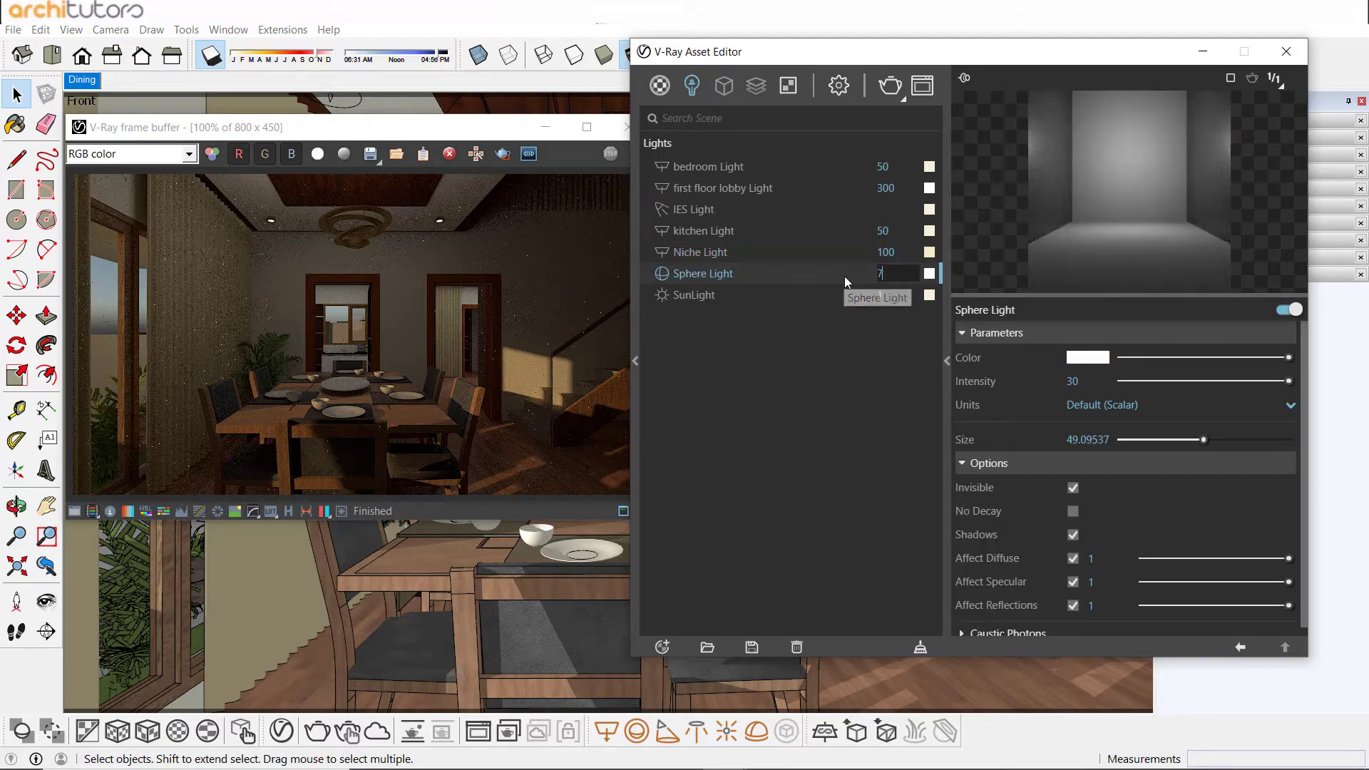
{"action": "key", "text": "Return"}
Give the Sphere Light a warm near-white colour and show the V-Ray render settings.
{"action": "left_click", "coordinate": [929, 273]}
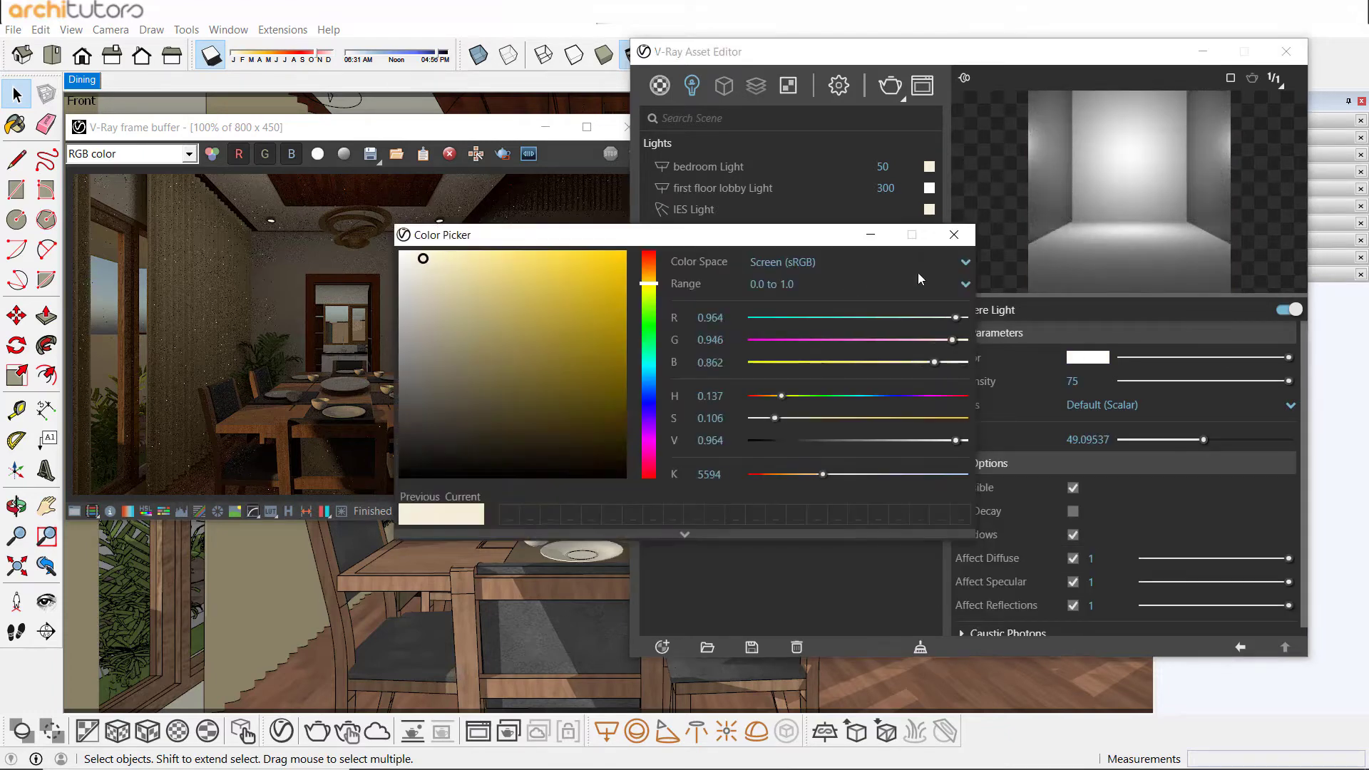
{"action": "left_click", "coordinate": [644, 286]}
{"action": "left_click", "coordinate": [418, 255]}
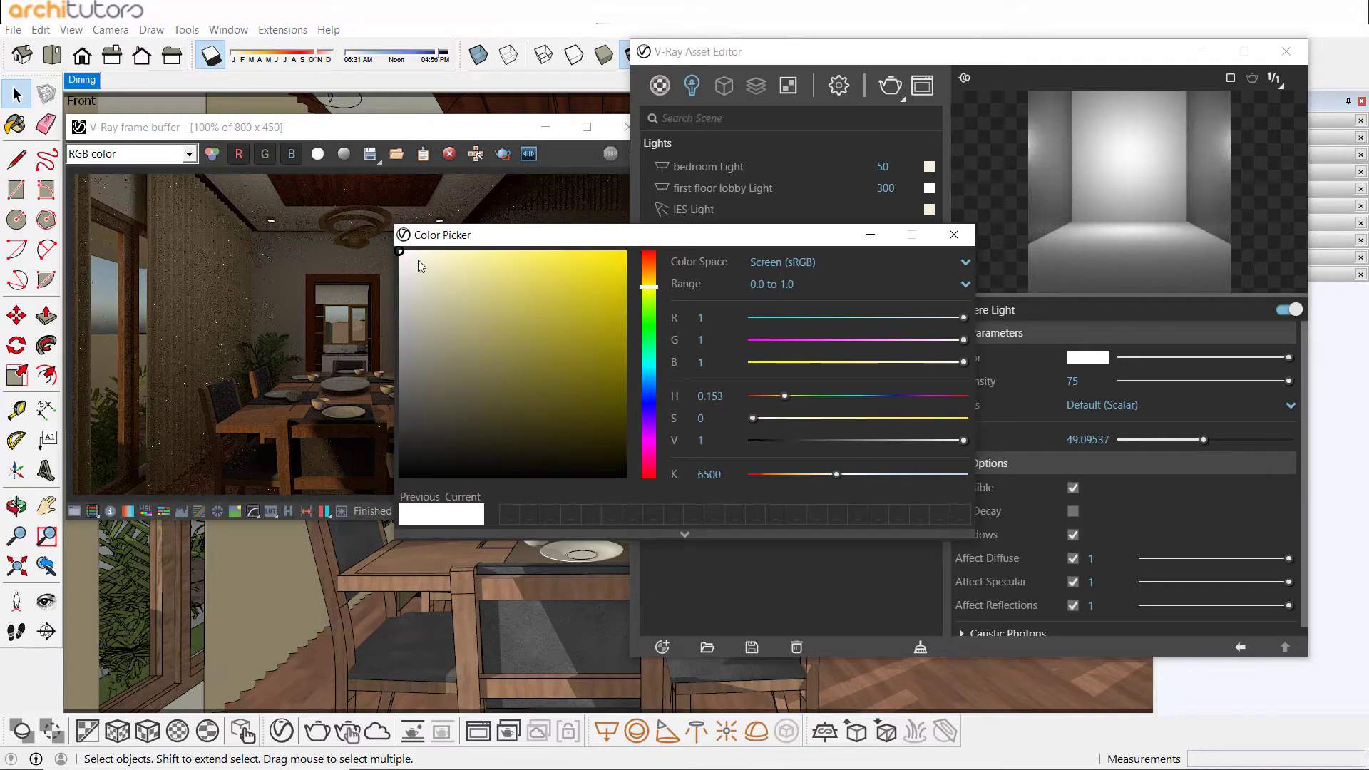
{"action": "left_click", "coordinate": [953, 235]}
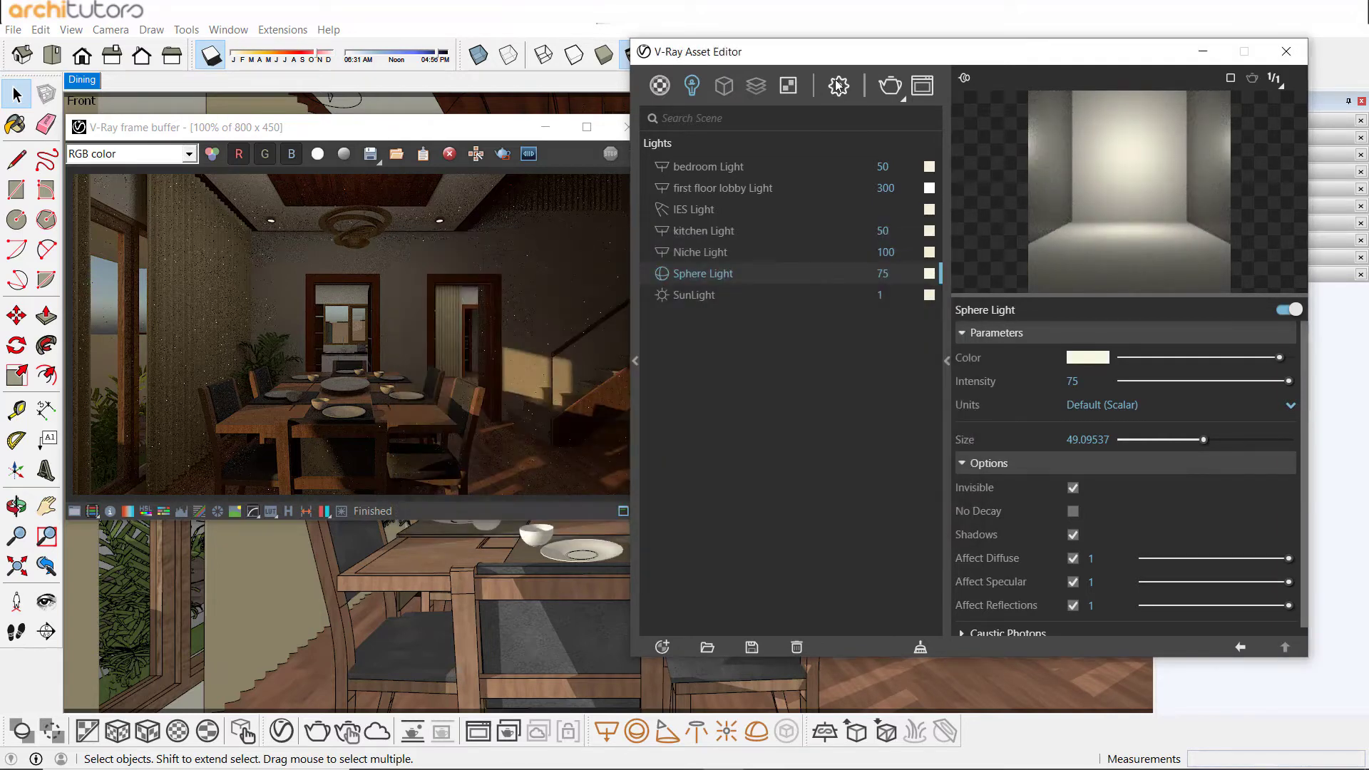
{"action": "left_click", "coordinate": [839, 86]}
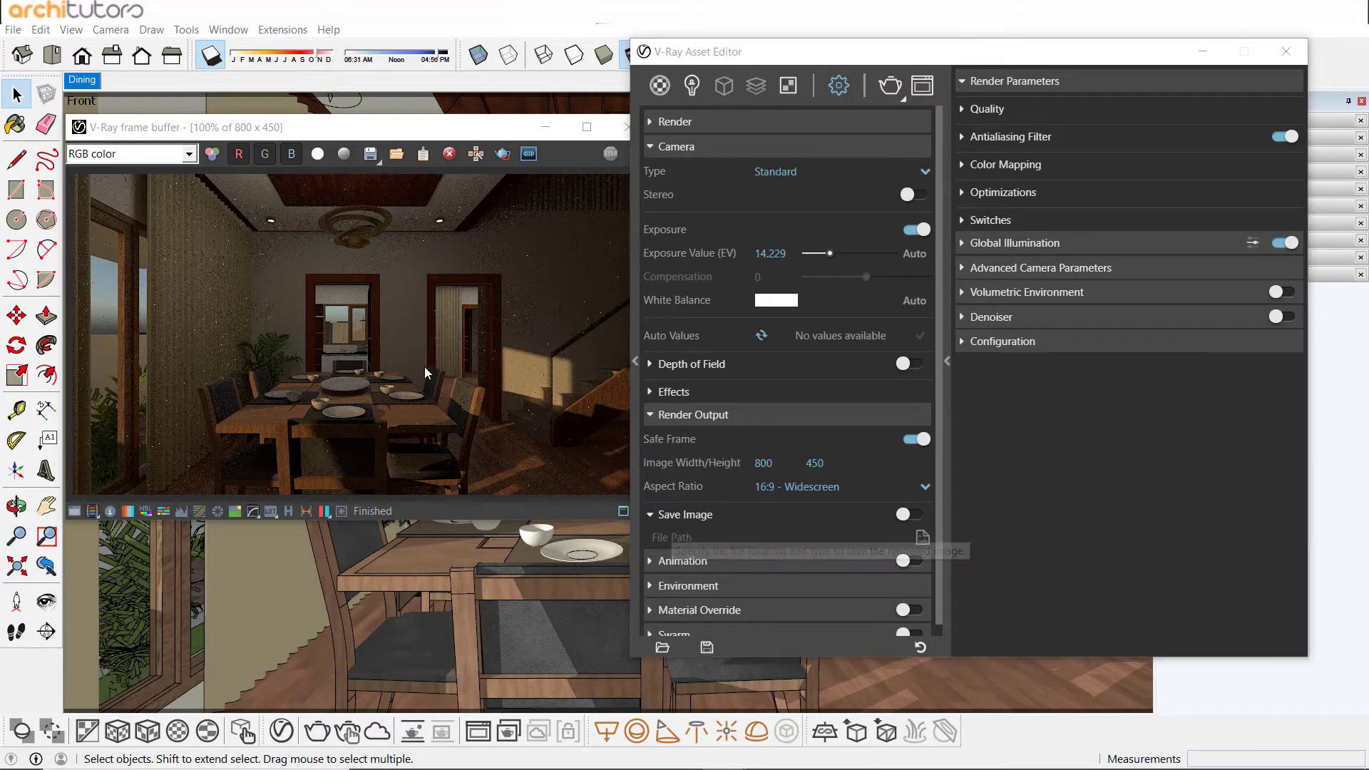
Lower the camera exposure value from 14.229 to 13 and run a new test render.
{"action": "left_click", "coordinate": [292, 378]}
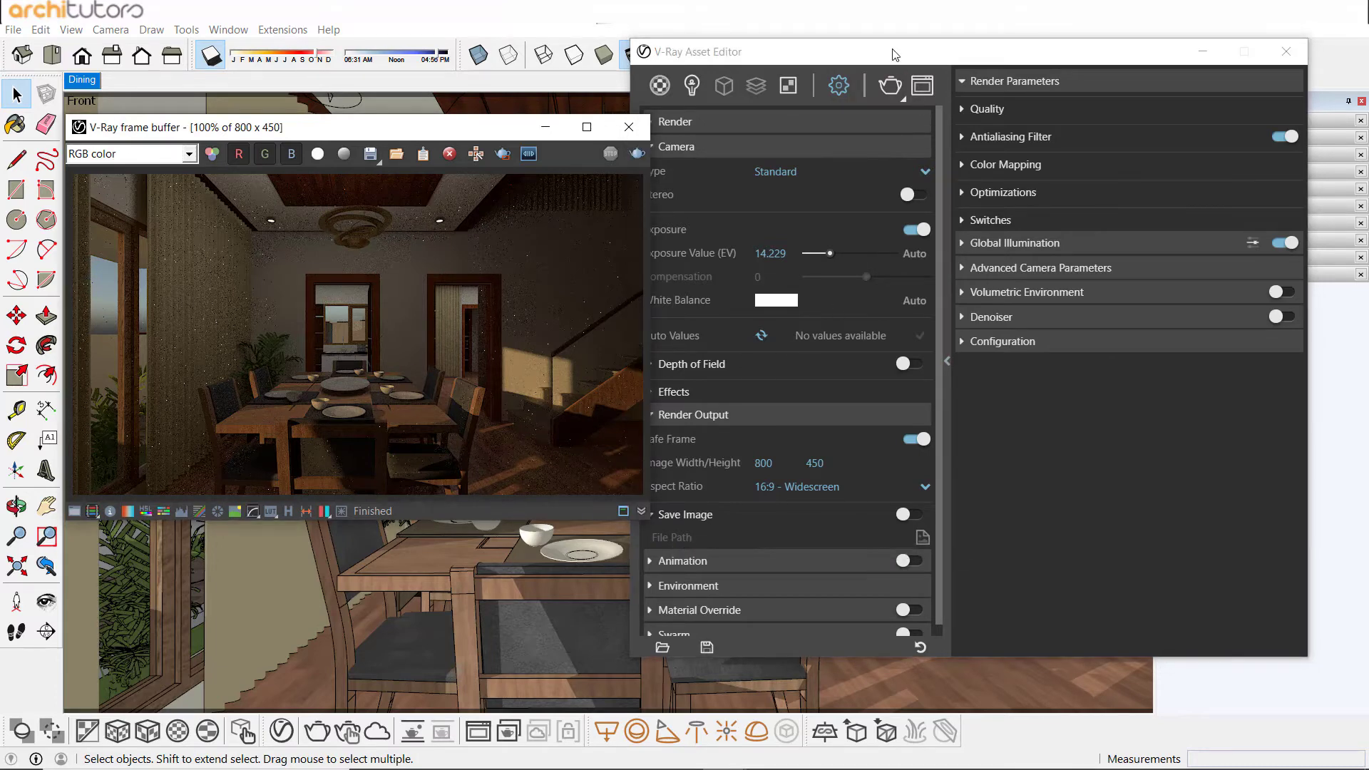
{"action": "left_click_drag", "start_coordinate": [894, 55], "coordinate": [936, 53]}
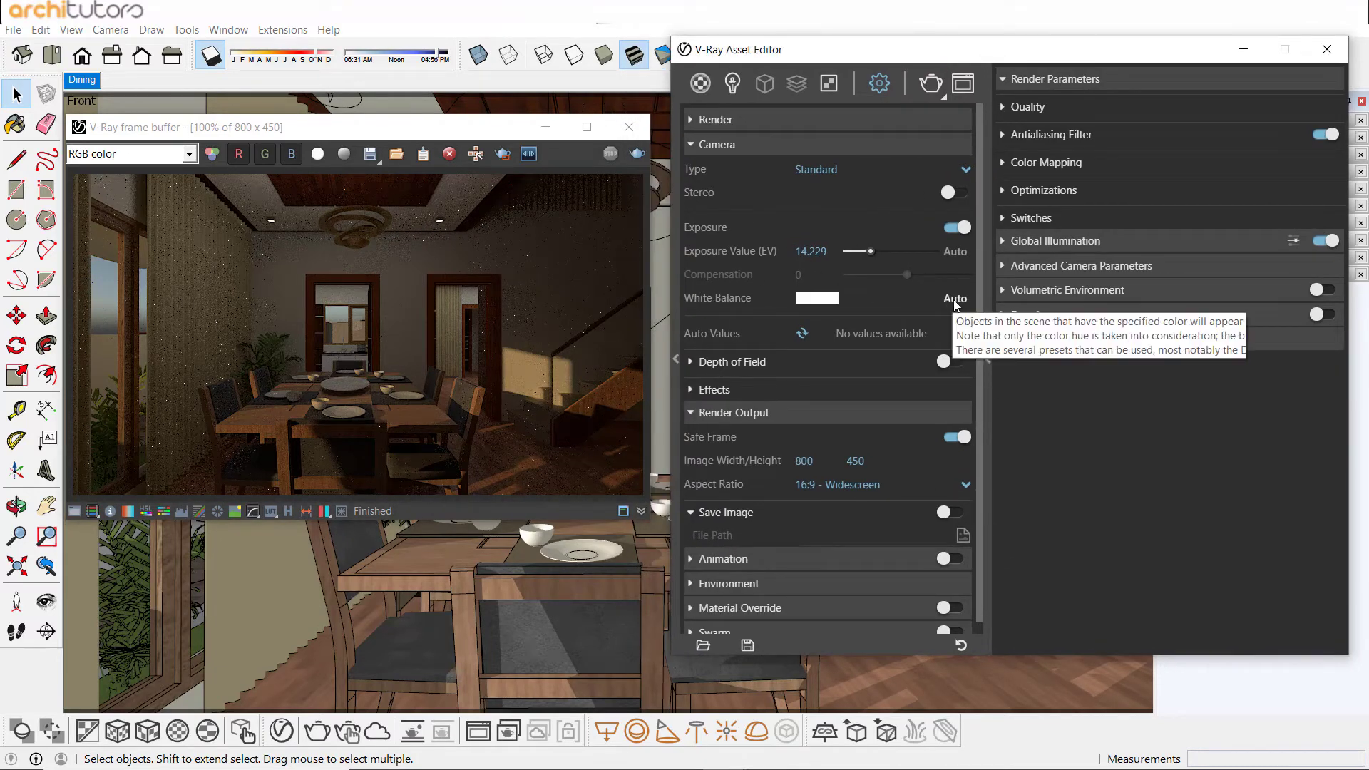
{"action": "left_click", "coordinate": [763, 253]}
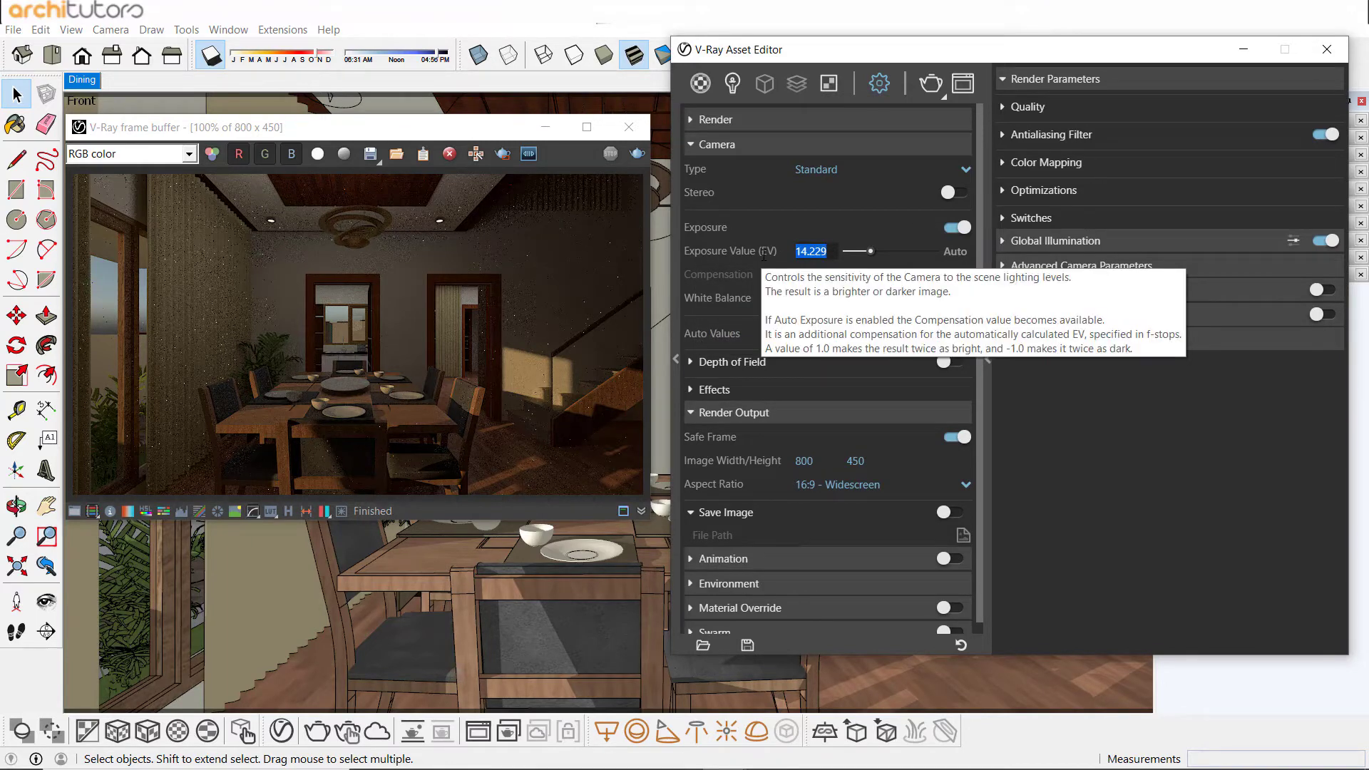
{"action": "type", "text": "13"}
{"action": "key", "text": "Return"}
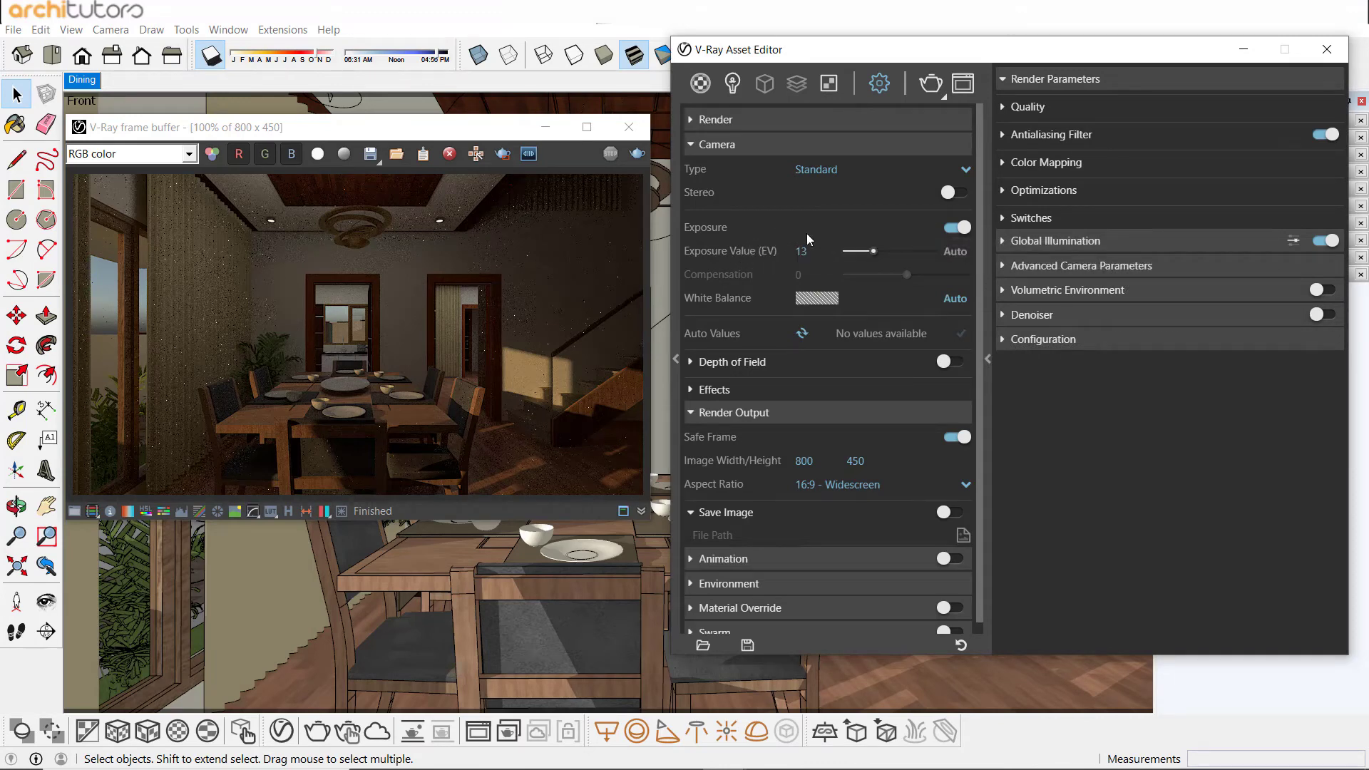
{"action": "mouse_move", "coordinate": [911, 55]}
{"action": "left_mouse_down"}
{"action": "mouse_move", "coordinate": [858, 48]}
{"action": "mouse_move", "coordinate": [894, 47]}
{"action": "left_mouse_up"}
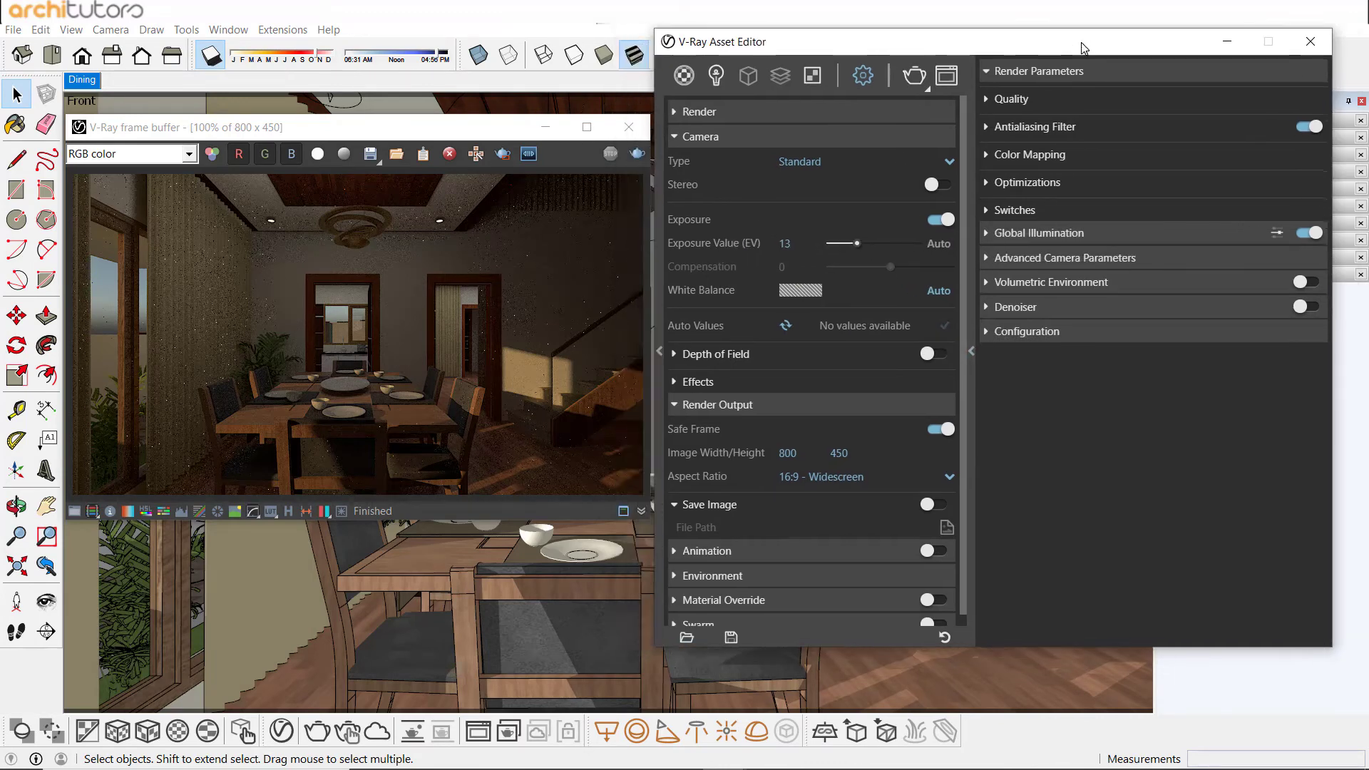
{"action": "mouse_move", "coordinate": [452, 133]}
{"action": "left_mouse_down"}
{"action": "mouse_move", "coordinate": [533, 102]}
{"action": "mouse_move", "coordinate": [576, 140]}
{"action": "left_mouse_up"}
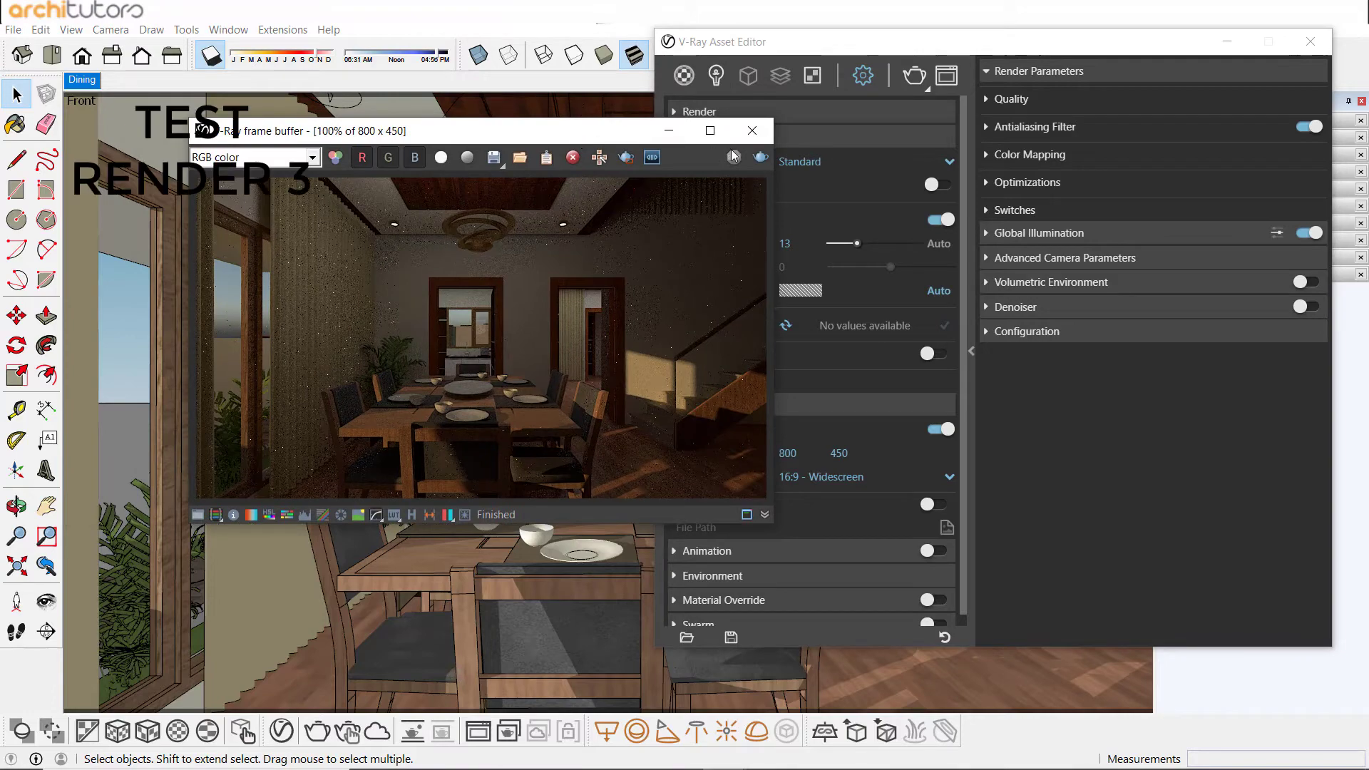
{"action": "left_click", "coordinate": [767, 160]}
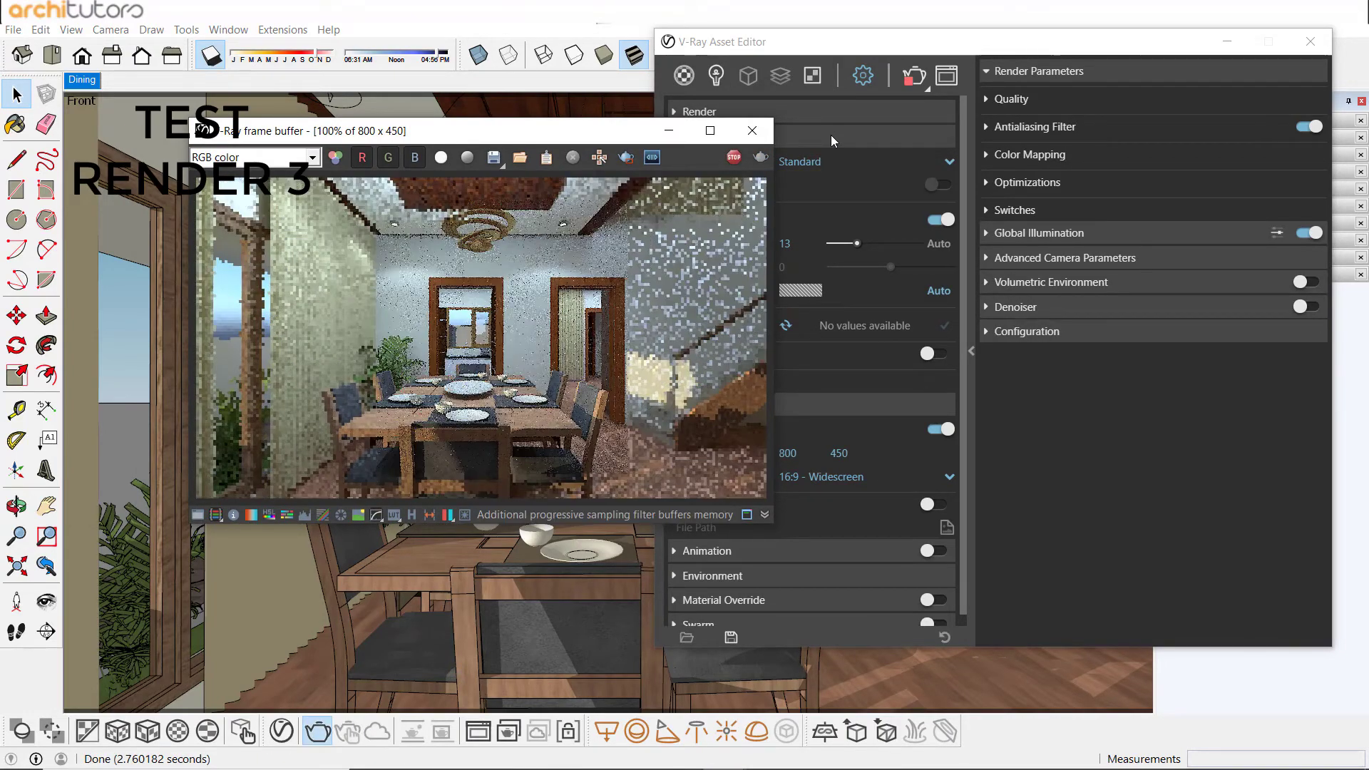
{"action": "left_click", "coordinate": [710, 131]}
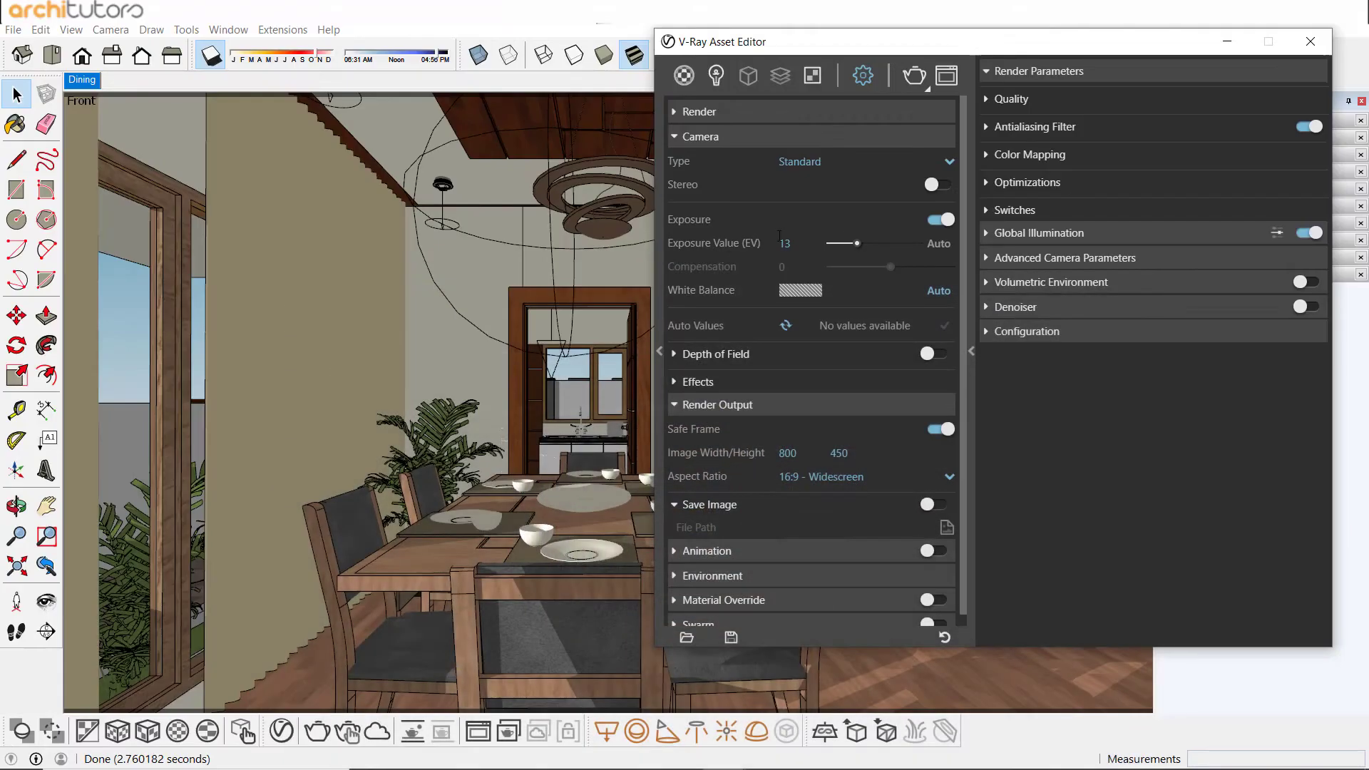
Adjust the shadow date and time for daylight from 06:23 AM to 05:07 PM.
{"action": "left_click", "coordinate": [1226, 41]}
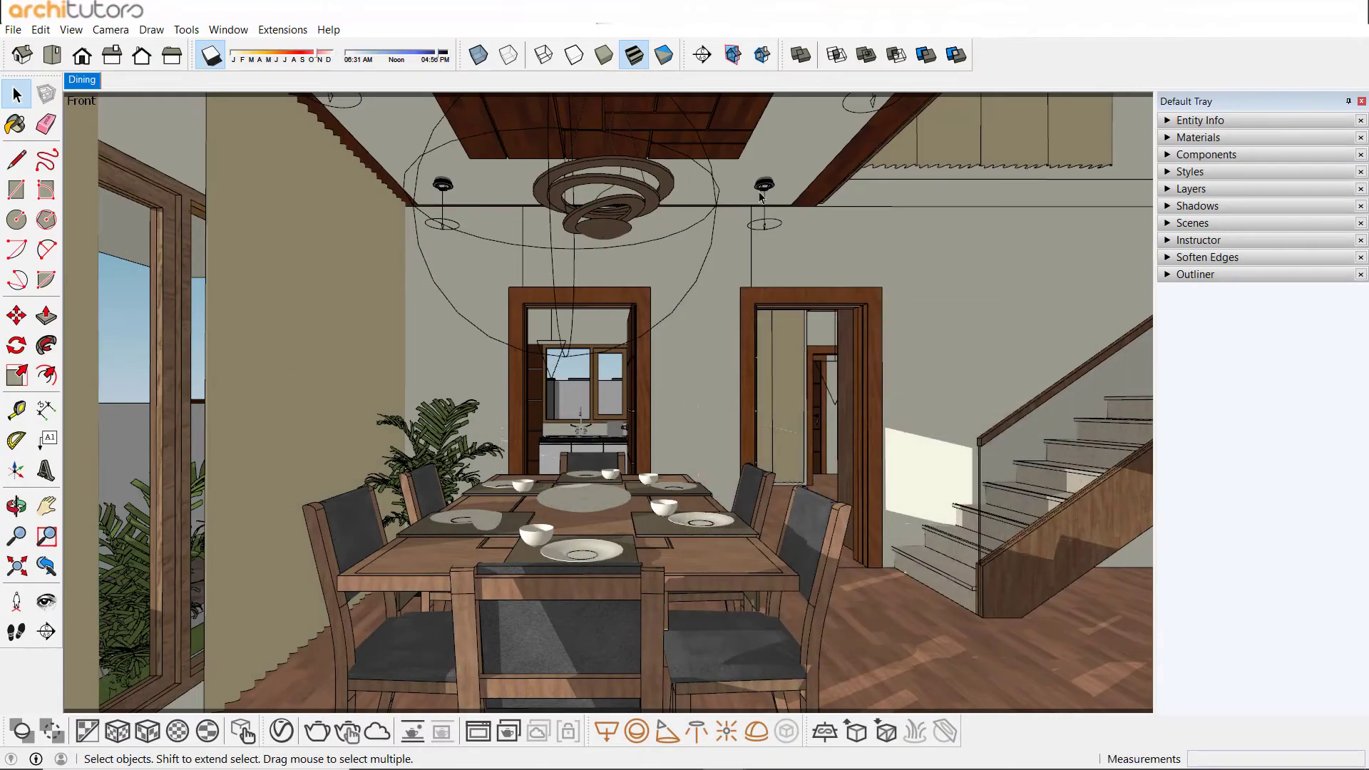
{"action": "left_click", "coordinate": [316, 59]}
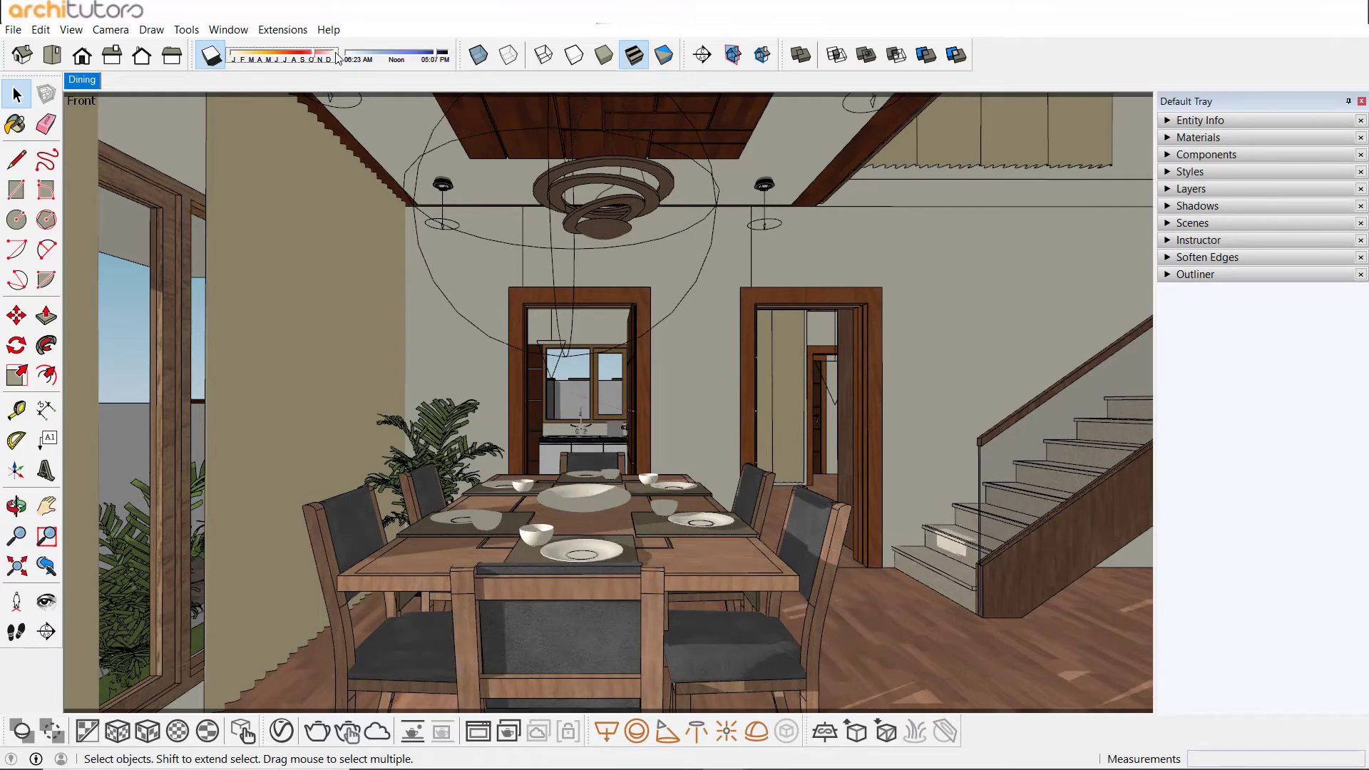
{"action": "left_click", "coordinate": [436, 58]}
{"action": "left_click_drag", "start_coordinate": [436, 59], "coordinate": [423, 53]}
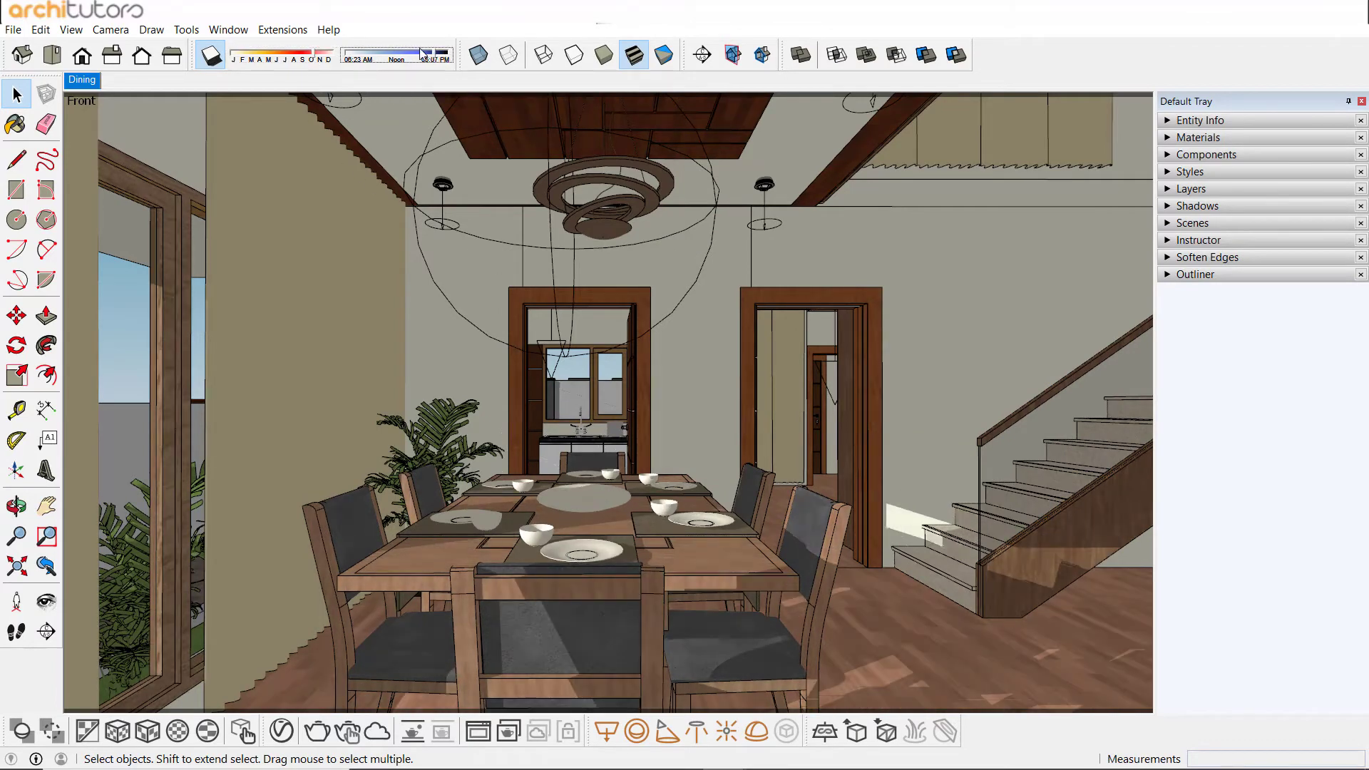
Review the last render full-screen, then select the sphere light around the chandelier.
{"action": "left_click", "coordinate": [478, 730]}
{"action": "left_click_drag", "start_coordinate": [549, 139], "coordinate": [913, 111]}
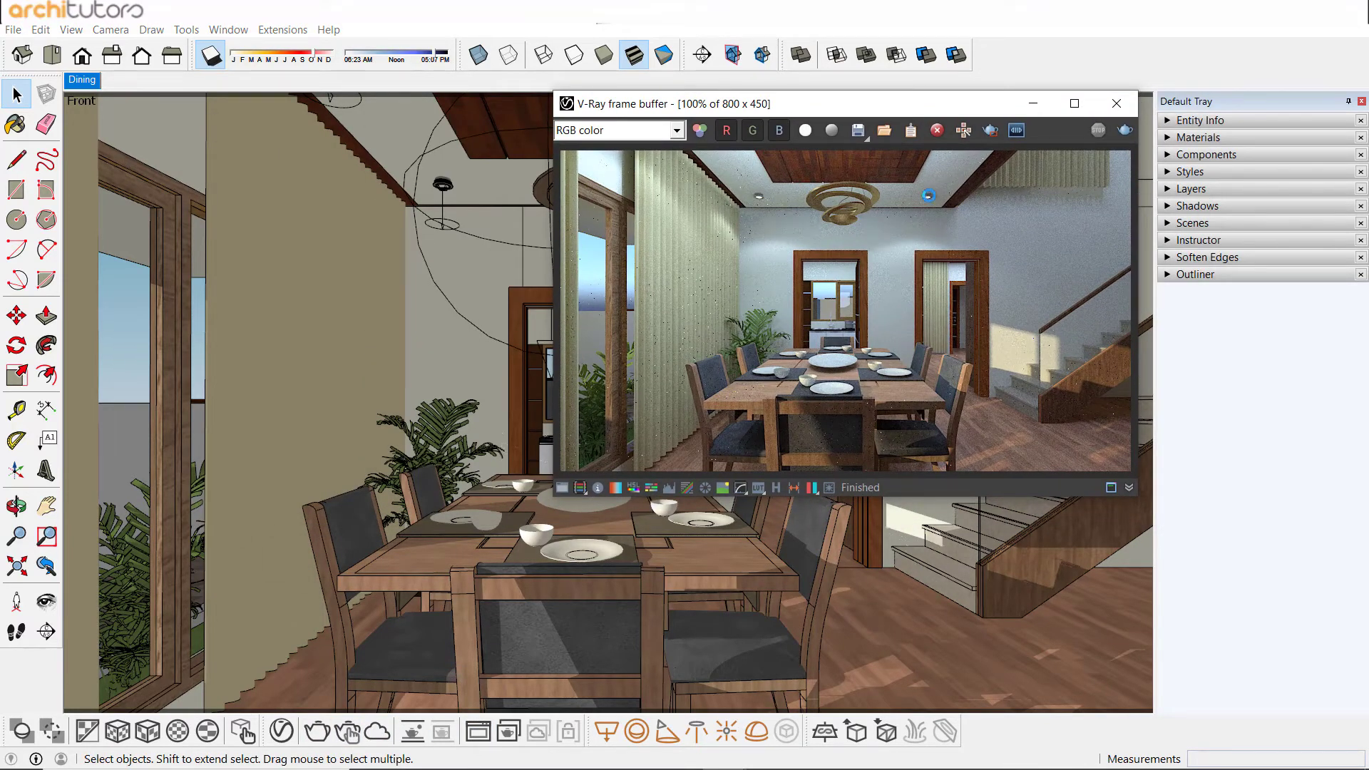
{"action": "left_click_drag", "start_coordinate": [802, 107], "coordinate": [813, 130]}
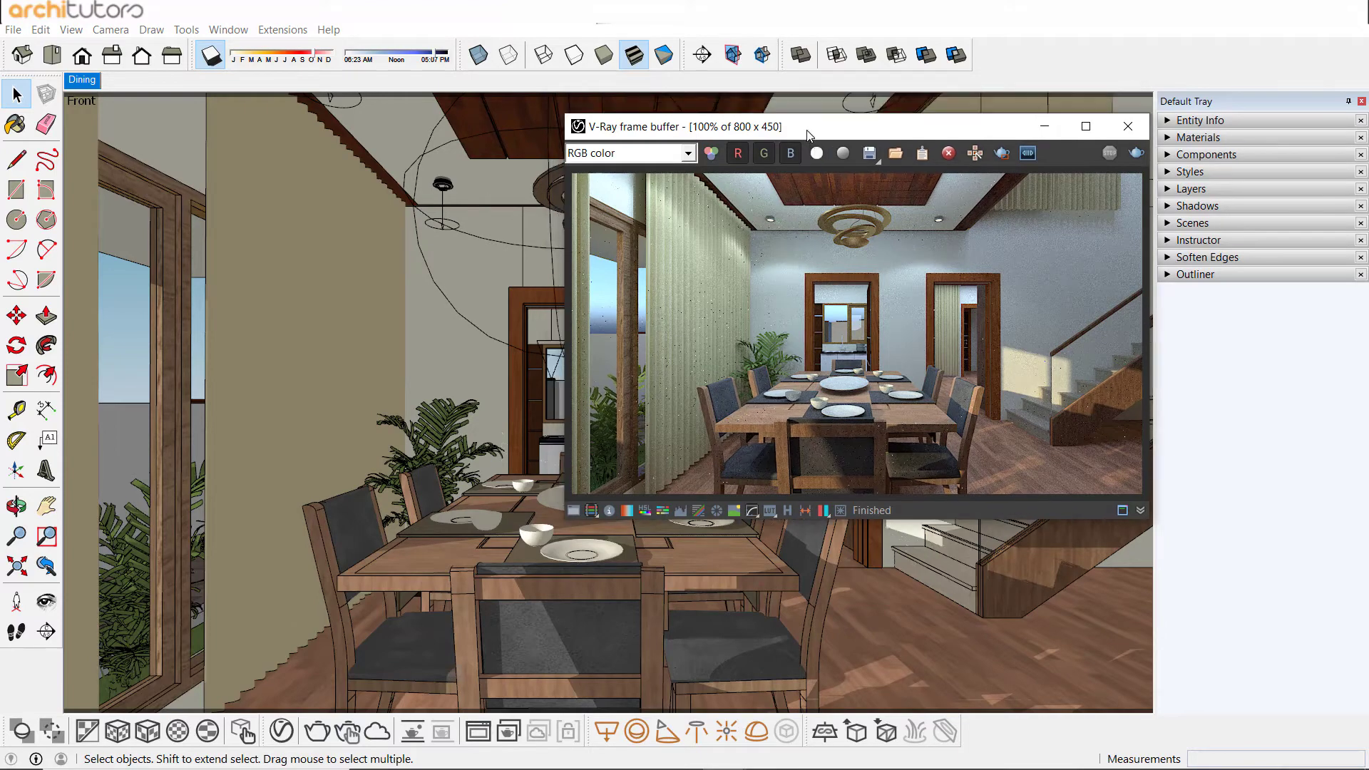
{"action": "left_click_drag", "start_coordinate": [927, 126], "coordinate": [768, 134]}
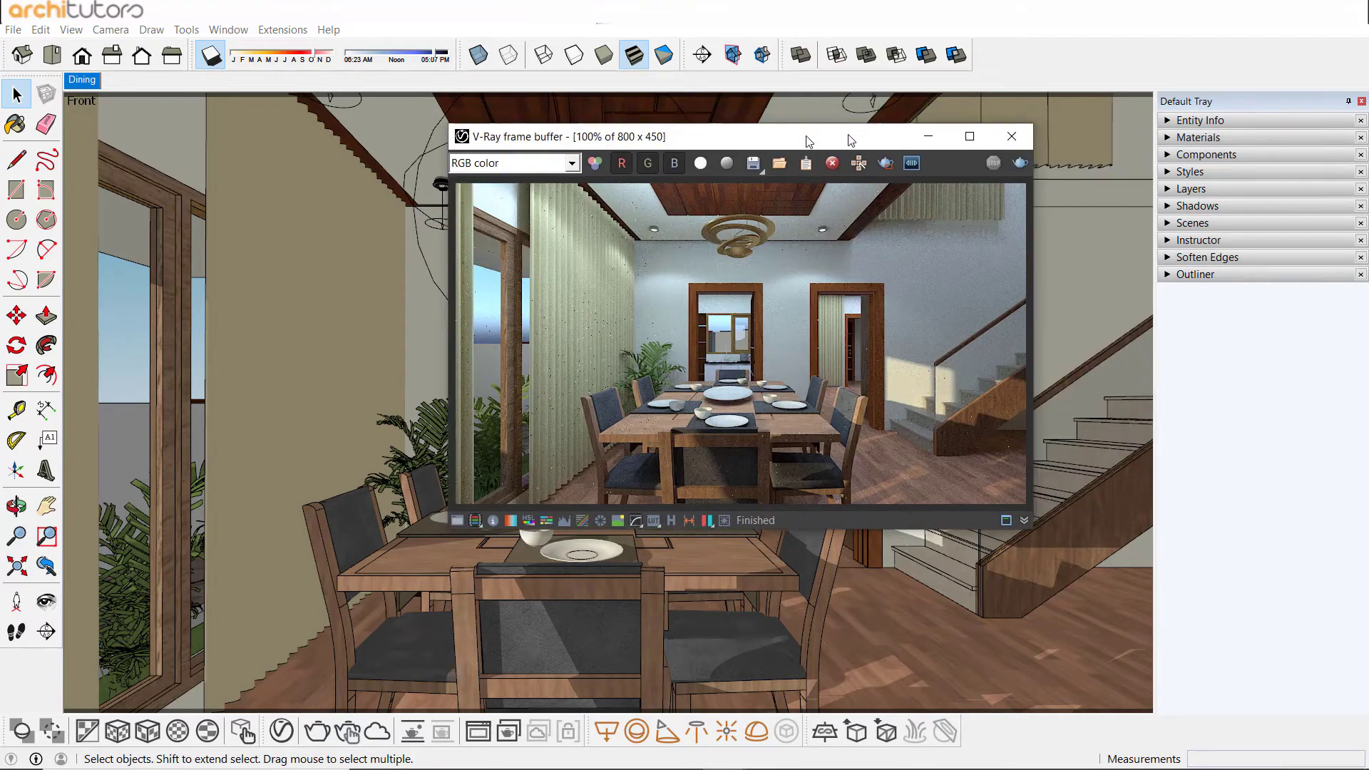
{"action": "left_click", "coordinate": [927, 133]}
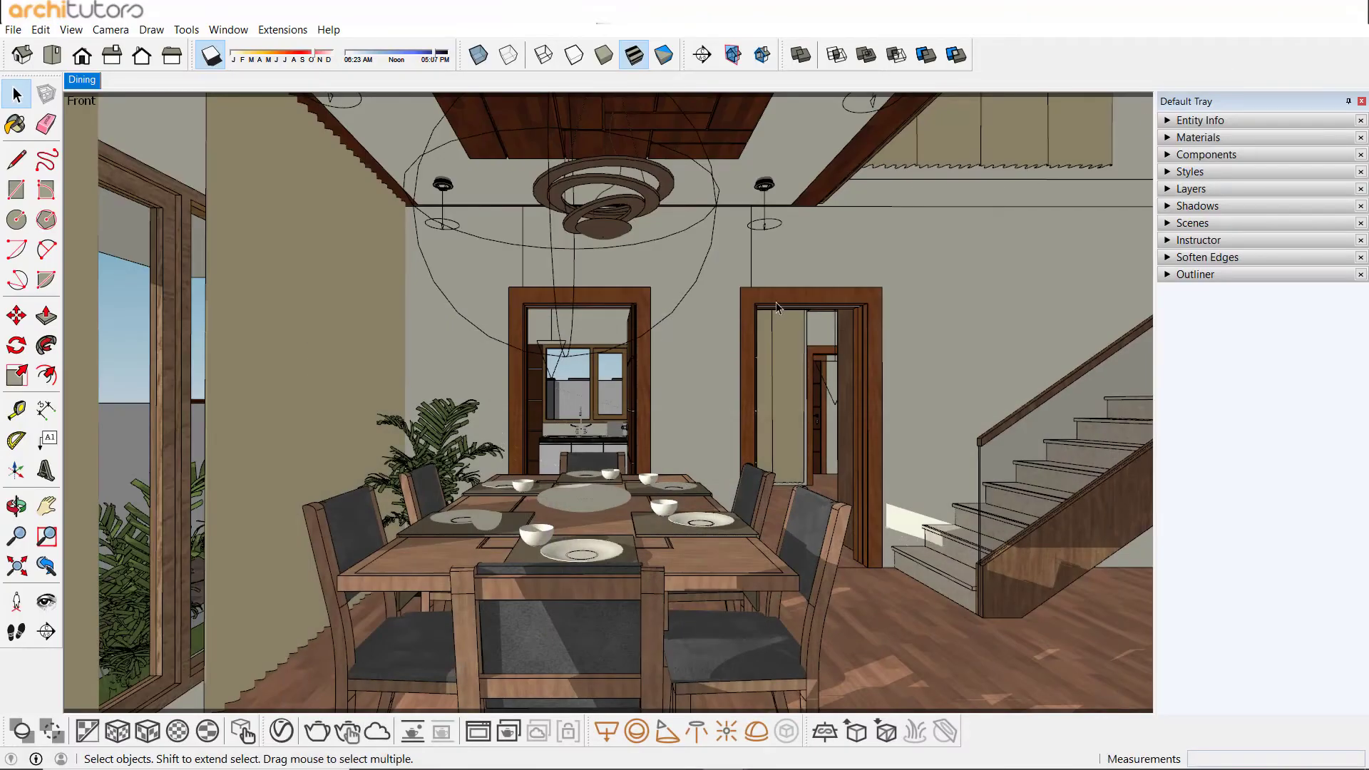
{"action": "left_click", "coordinate": [551, 250]}
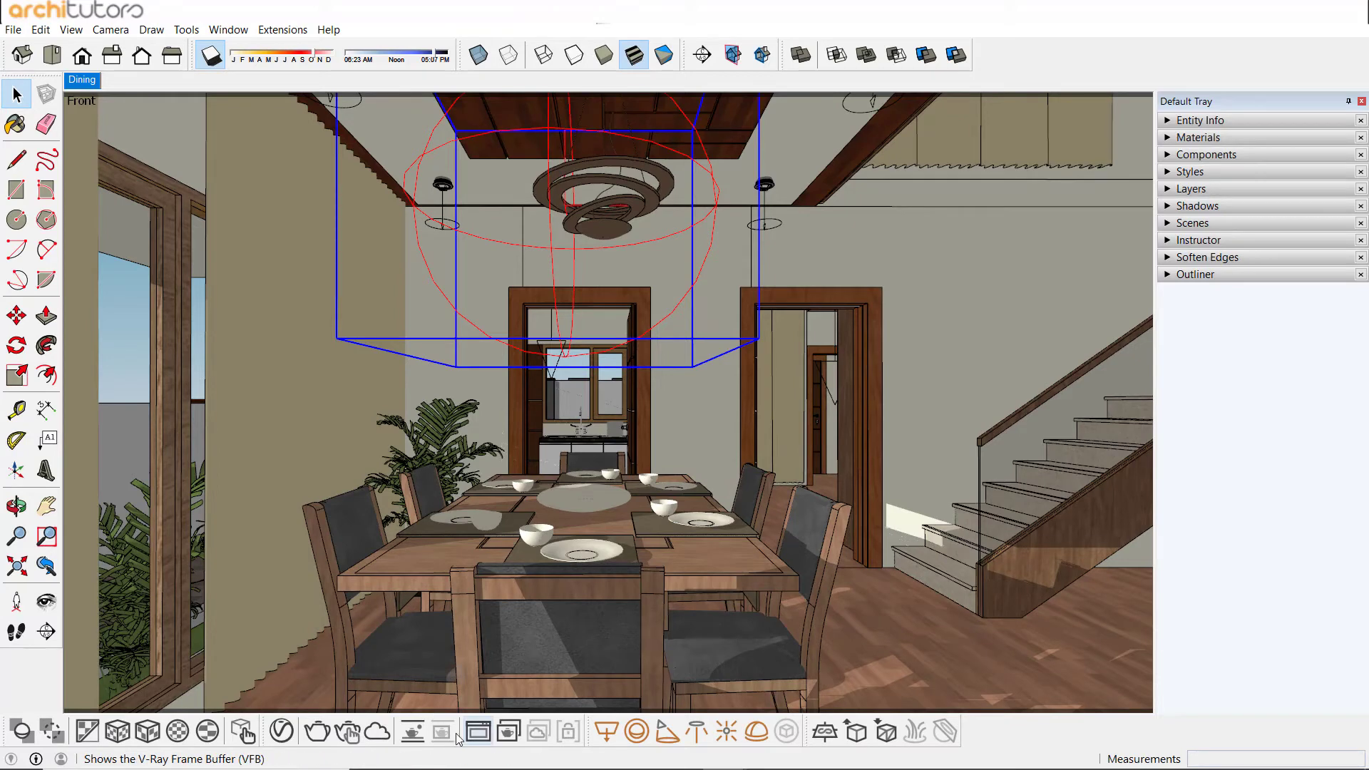
Set light intensities: Sphere Light 50, SunLight 1.25, Niche Light 200.
{"action": "left_click", "coordinate": [281, 731]}
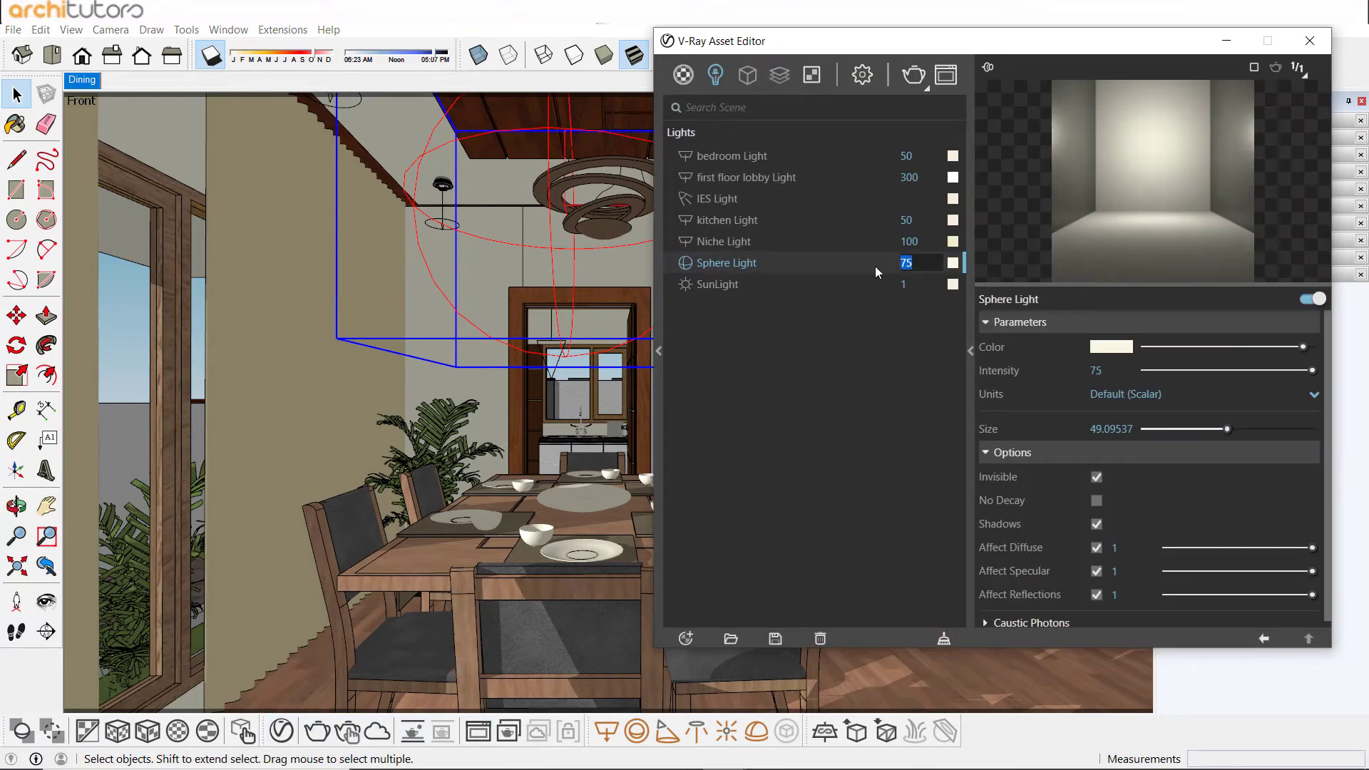
{"action": "type", "text": "50"}
{"action": "key", "text": "Return"}
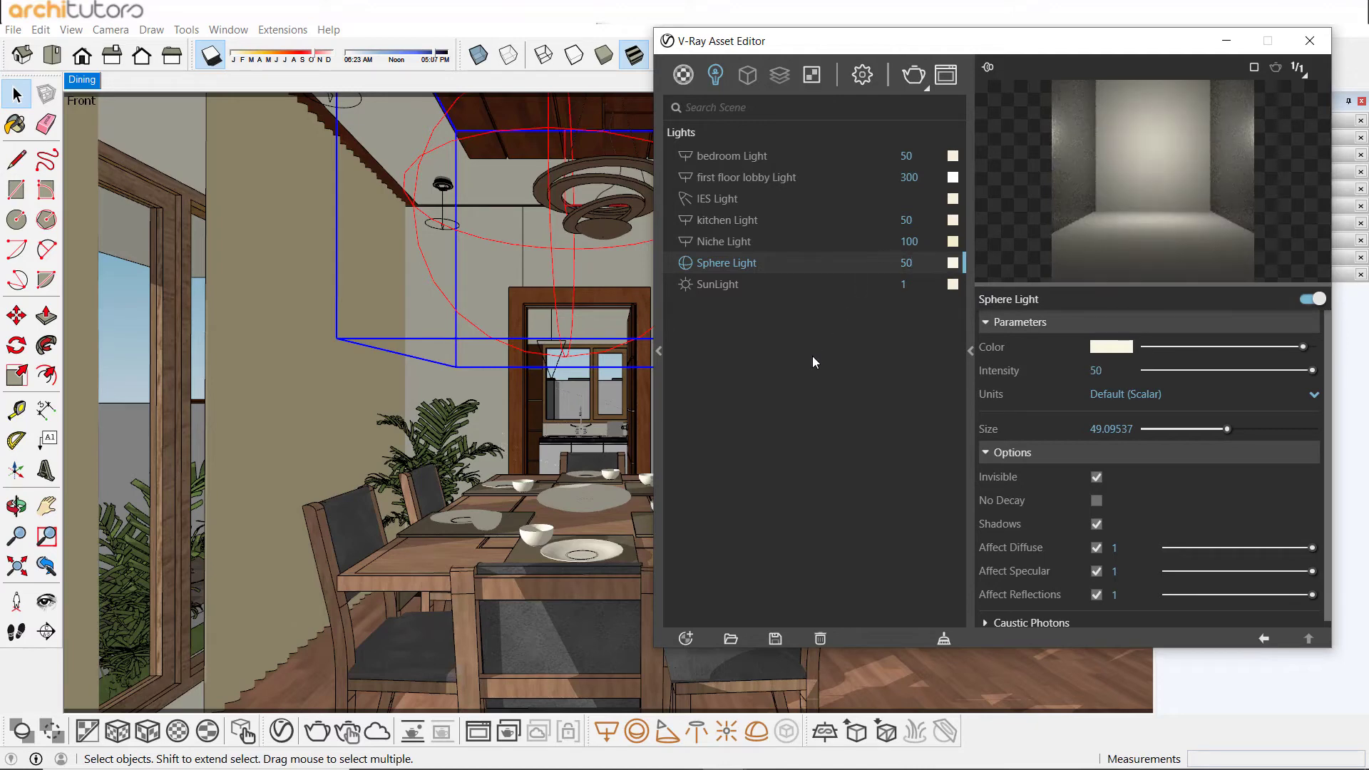
{"action": "left_click", "coordinate": [913, 283]}
{"action": "type", "text": "5"}
{"action": "key", "text": "Return"}
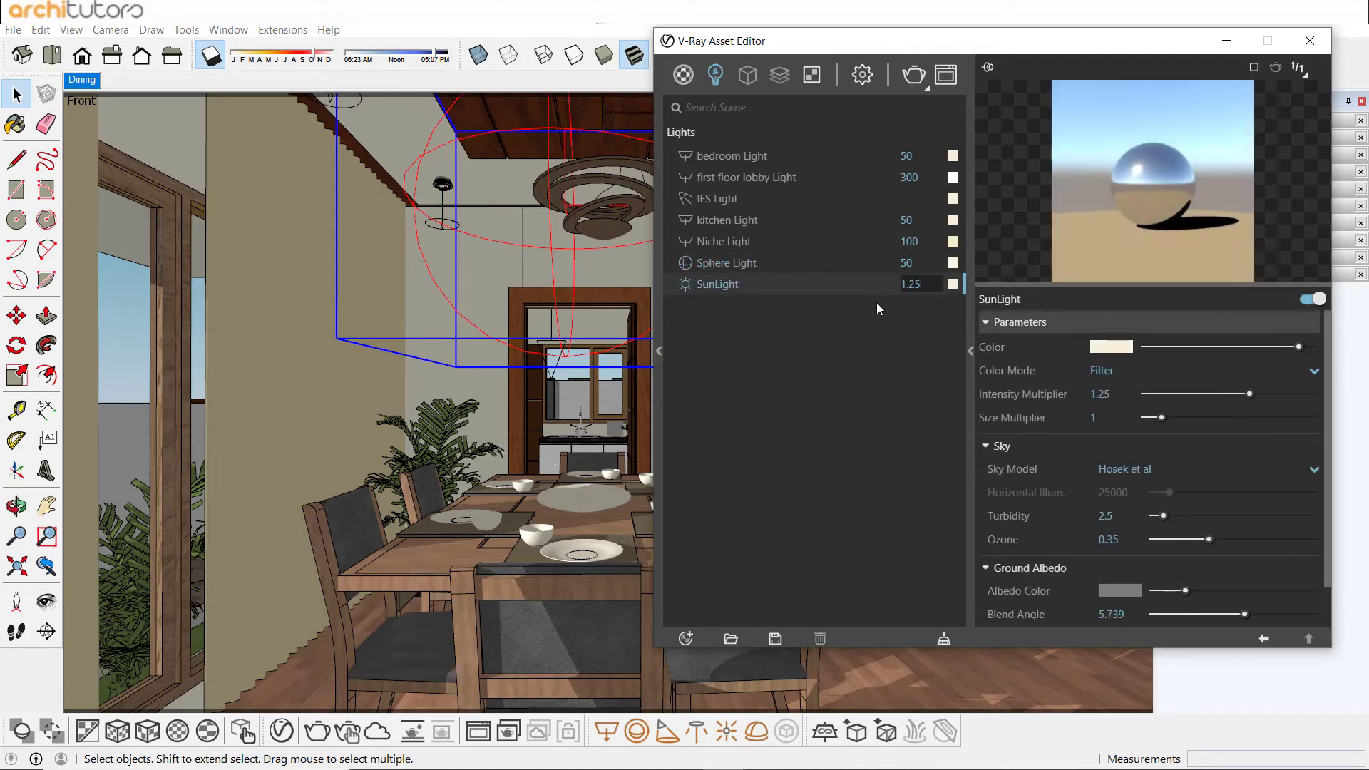
{"action": "left_click", "coordinate": [900, 242]}
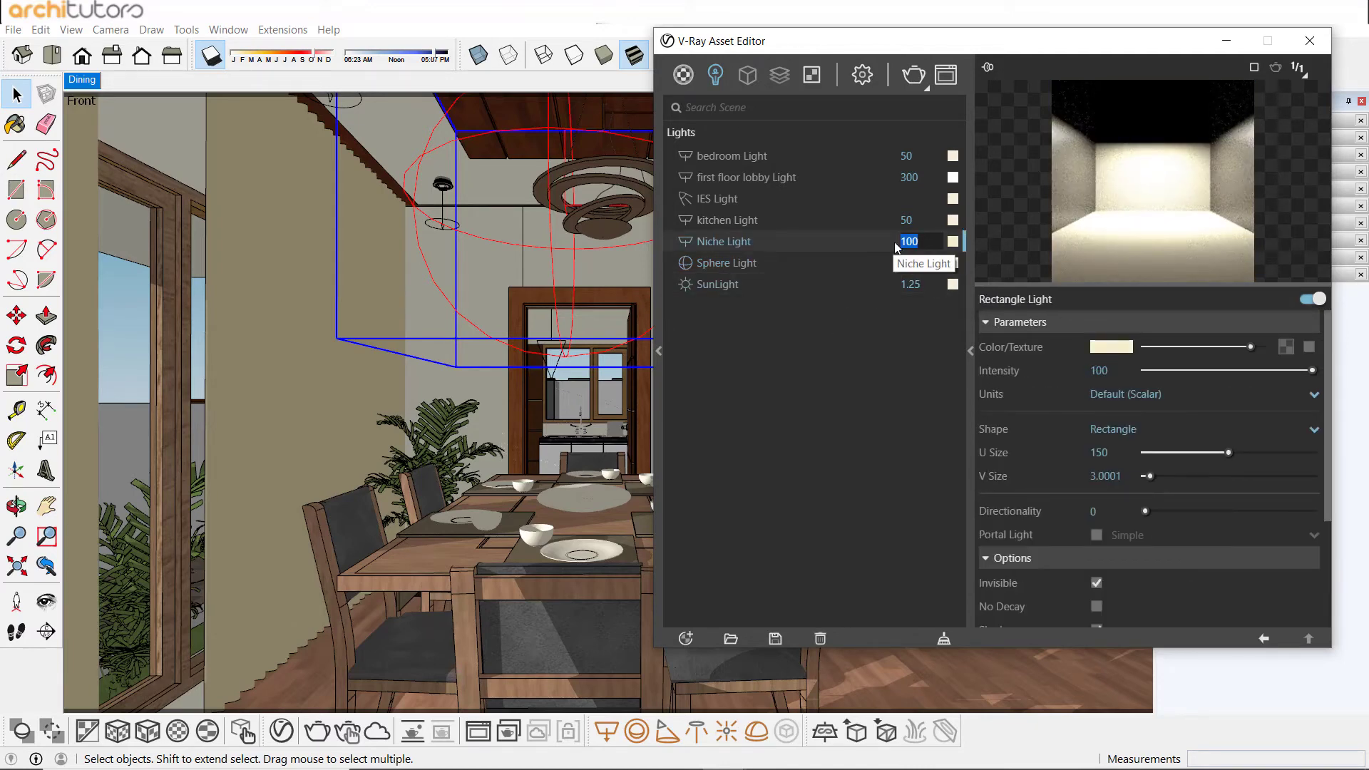
{"action": "type", "text": "200"}
{"action": "key", "text": "Return"}
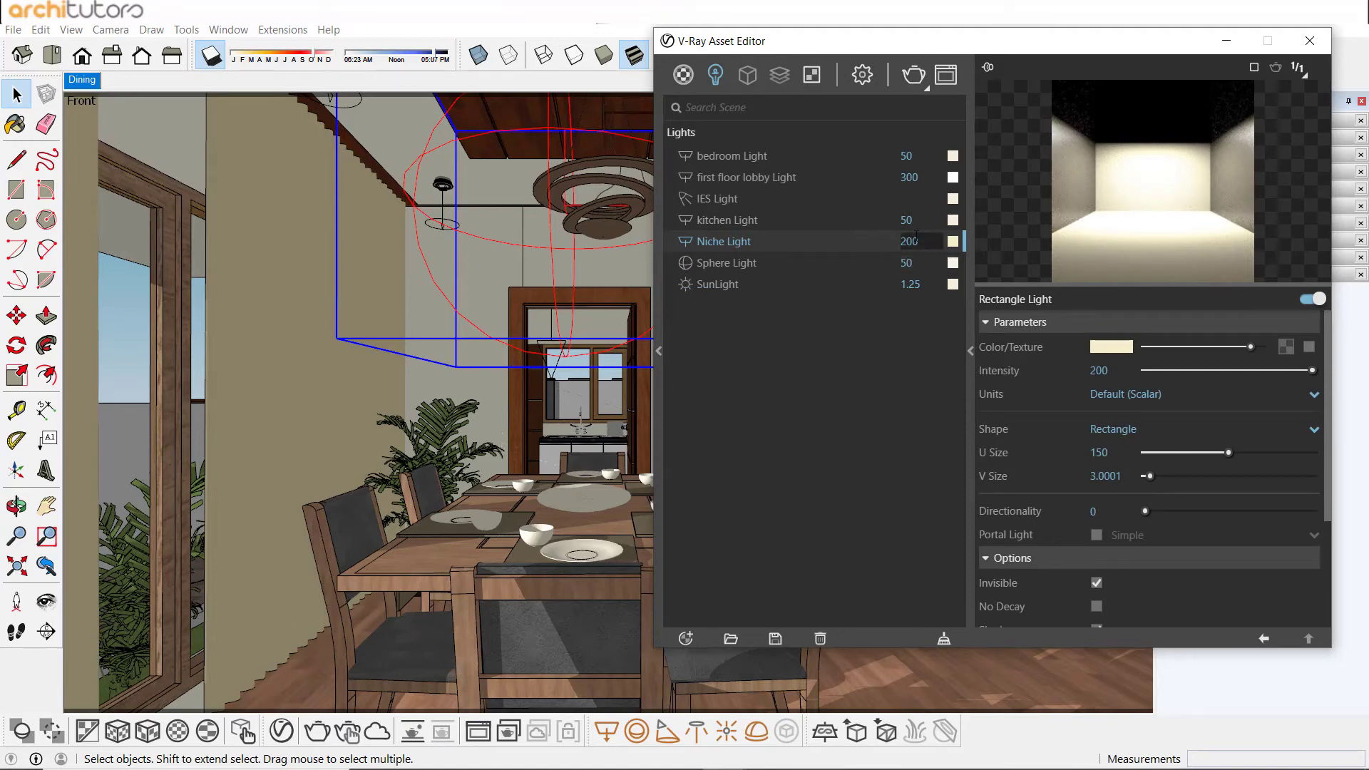
Compare against the last render and raise the first floor lobby Light to 350.
{"action": "left_click", "coordinate": [953, 76]}
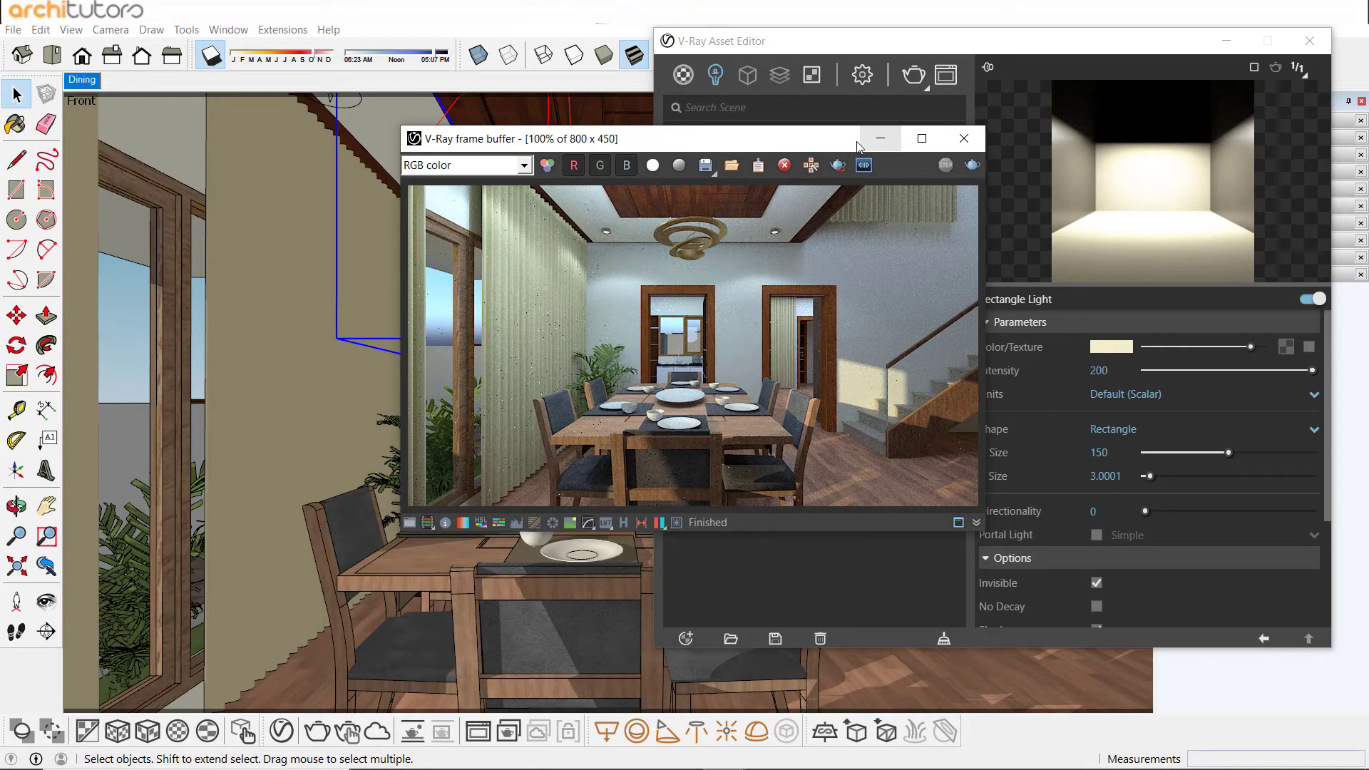
{"action": "left_click_drag", "start_coordinate": [744, 151], "coordinate": [396, 146]}
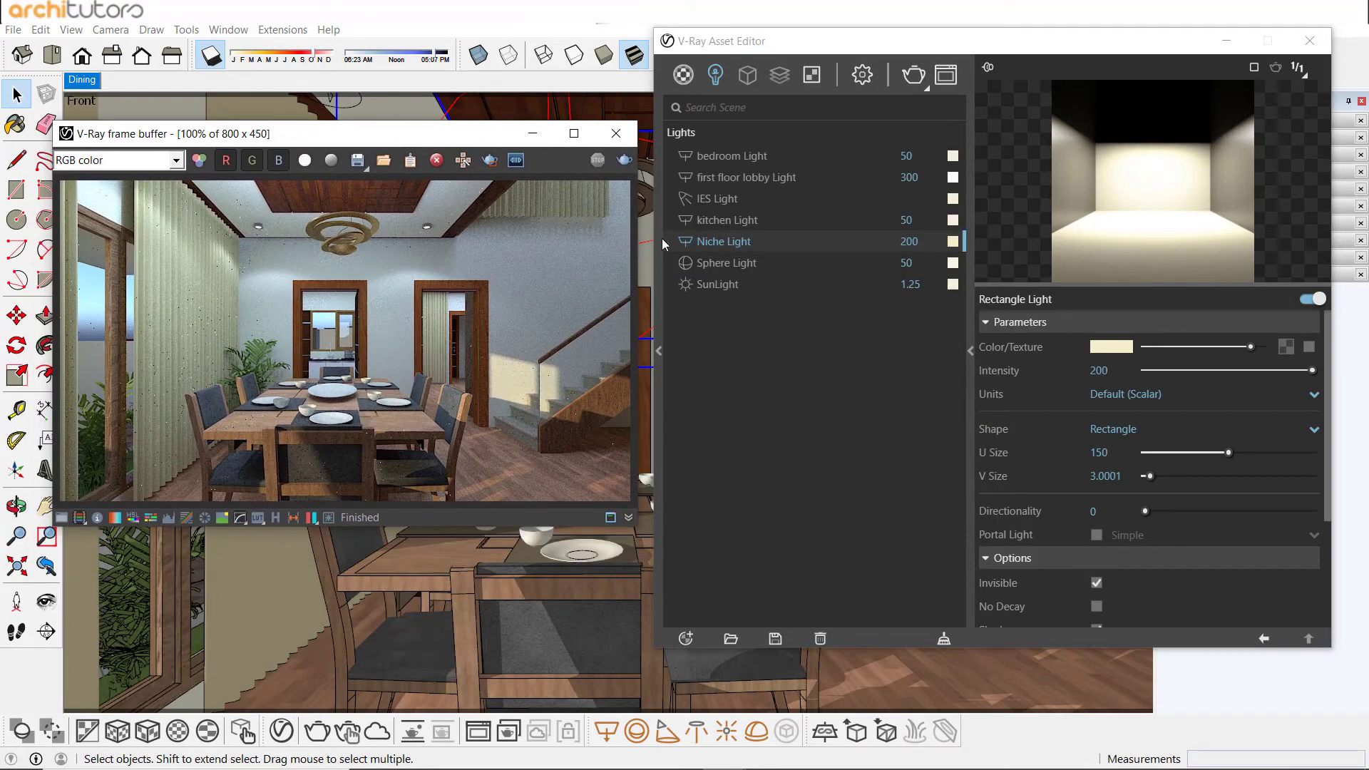
{"action": "double_click", "coordinate": [908, 177]}
{"action": "type", "text": "350"}
{"action": "key", "text": "Return"}
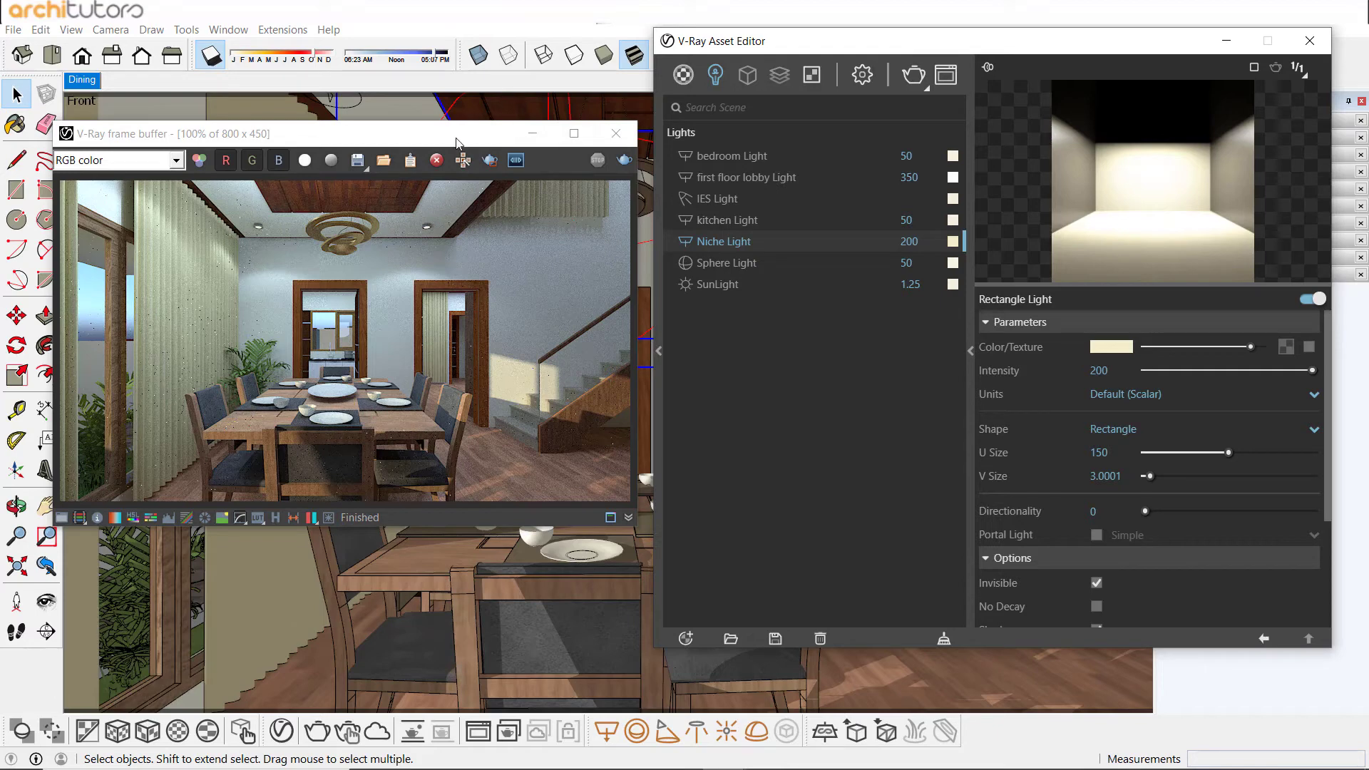
{"action": "mouse_move", "coordinate": [904, 44]}
{"action": "left_mouse_down"}
{"action": "mouse_move", "coordinate": [668, 44]}
{"action": "mouse_move", "coordinate": [683, 32]}
{"action": "mouse_move", "coordinate": [641, 17]}
{"action": "left_mouse_up"}
Turn on the denoiser in the V-Ray render settings.
{"action": "left_click", "coordinate": [627, 74]}
{"action": "left_click", "coordinate": [566, 110]}
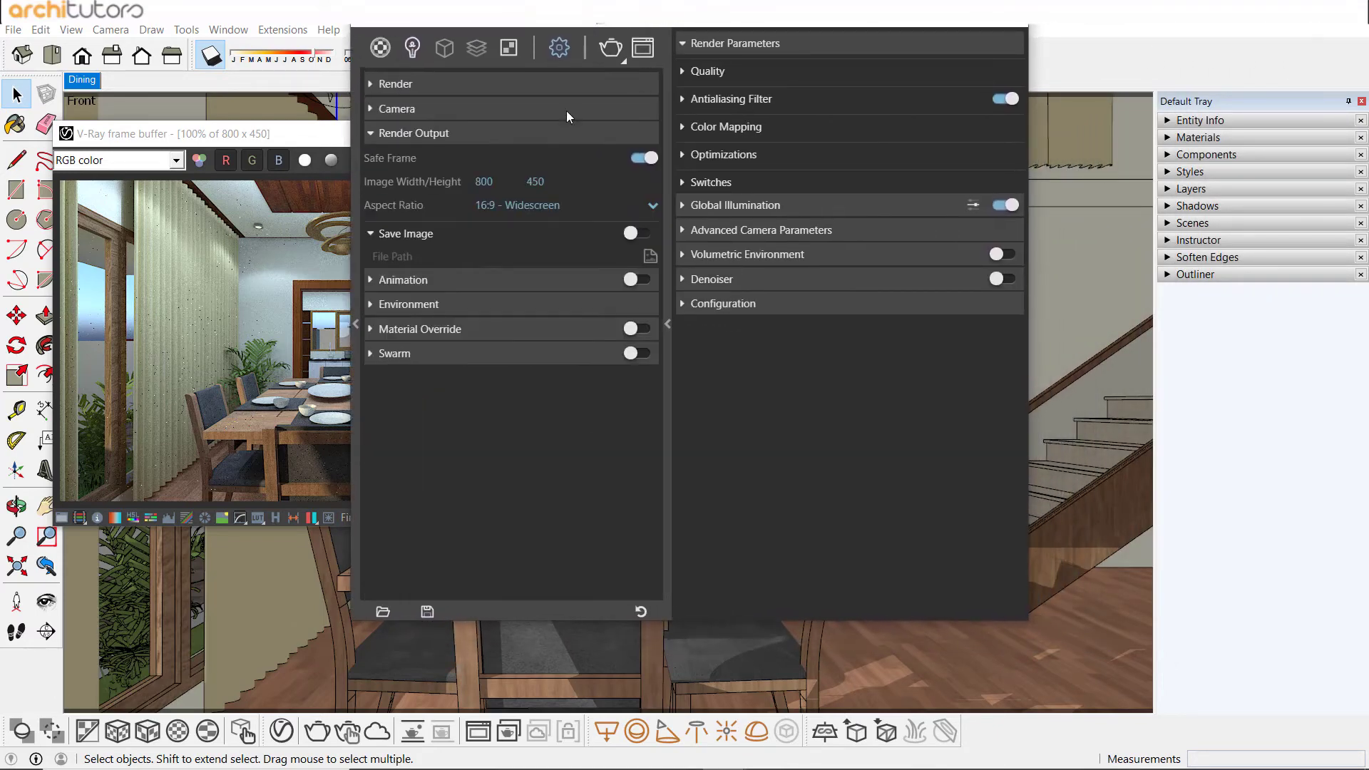
{"action": "left_click", "coordinate": [551, 87]}
{"action": "left_click", "coordinate": [1005, 279]}
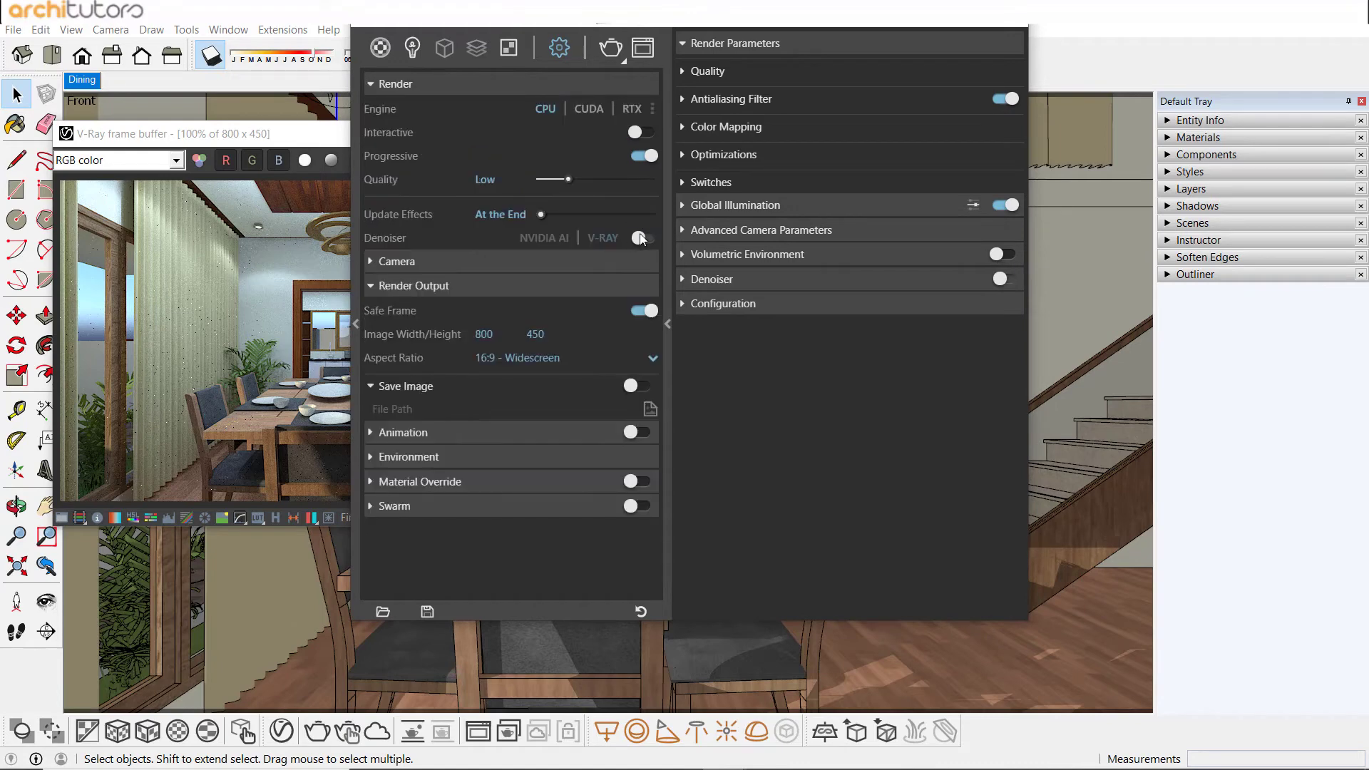
{"action": "left_click", "coordinate": [716, 281]}
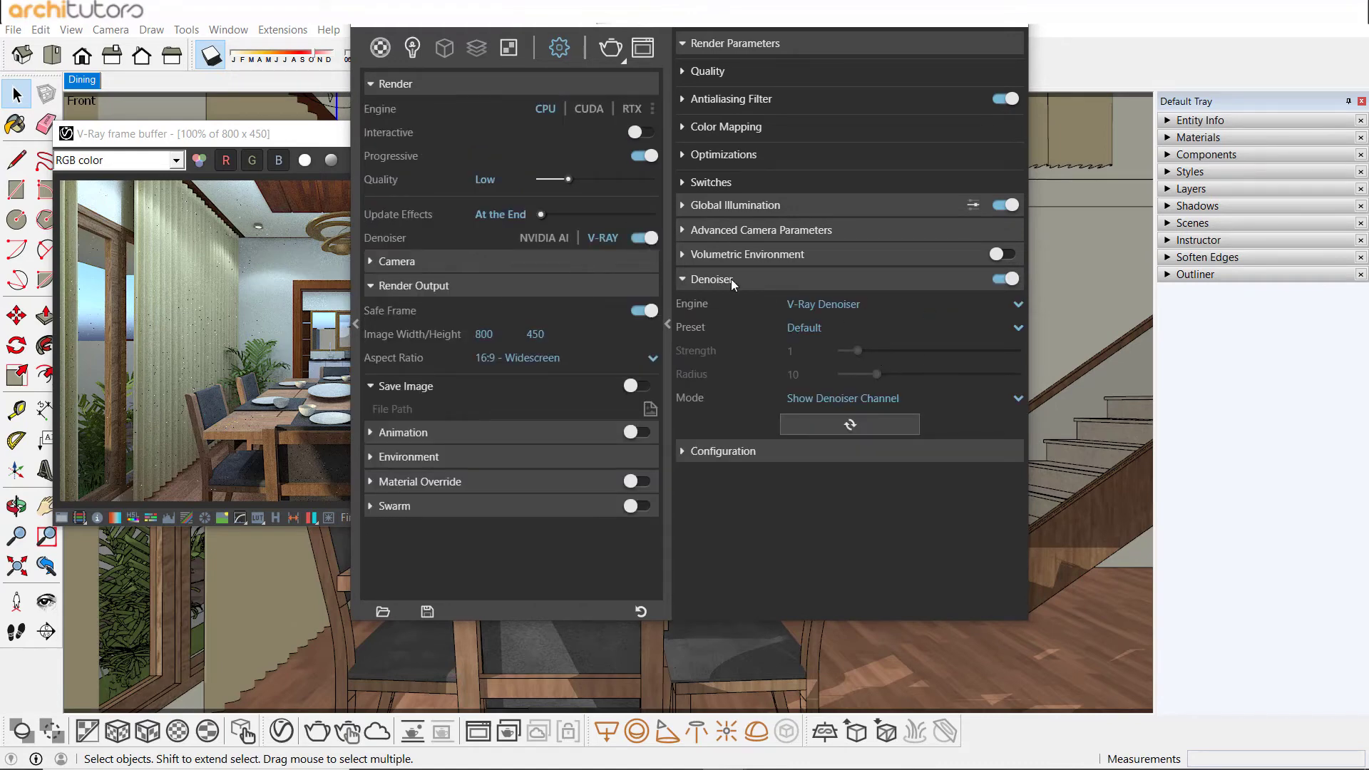
{"action": "left_click", "coordinate": [730, 279]}
Set the image width to 1500 px (1500 × 844) and render quality to High.
{"action": "double_click", "coordinate": [484, 334]}
{"action": "type", "text": "1500"}
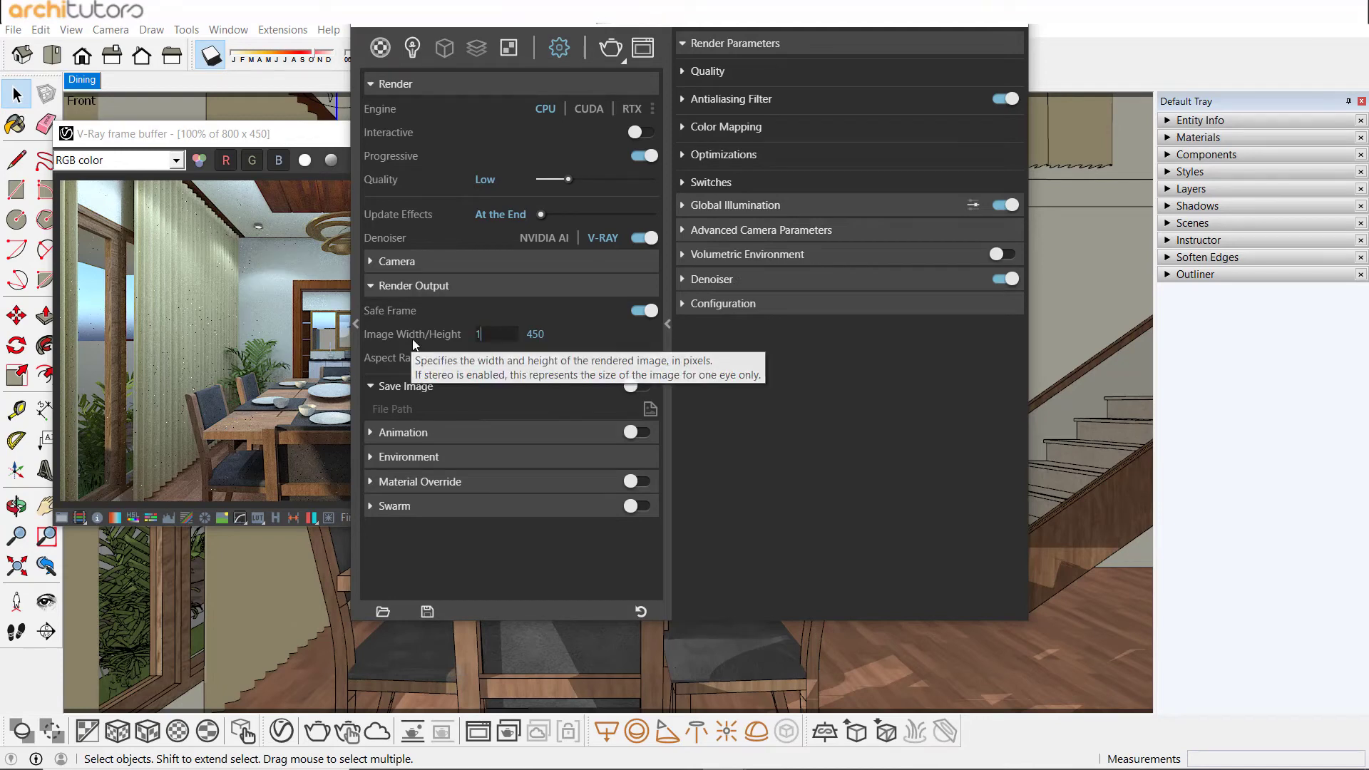
{"action": "key", "text": "Return"}
{"action": "mouse_move", "coordinate": [584, 178]}
{"action": "left_mouse_down"}
{"action": "mouse_move", "coordinate": [591, 191]}
{"action": "mouse_move", "coordinate": [625, 180]}
{"action": "left_mouse_up"}
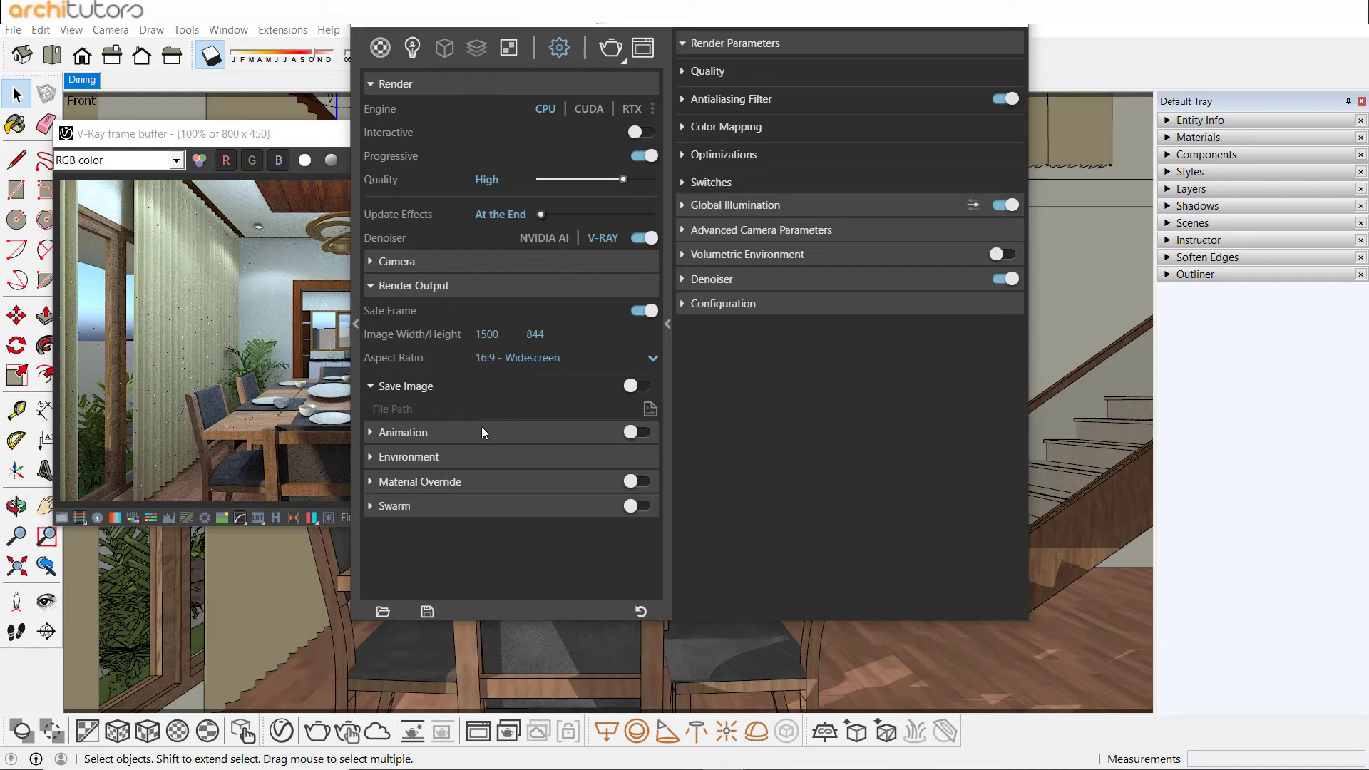
{"action": "left_click", "coordinate": [383, 288]}
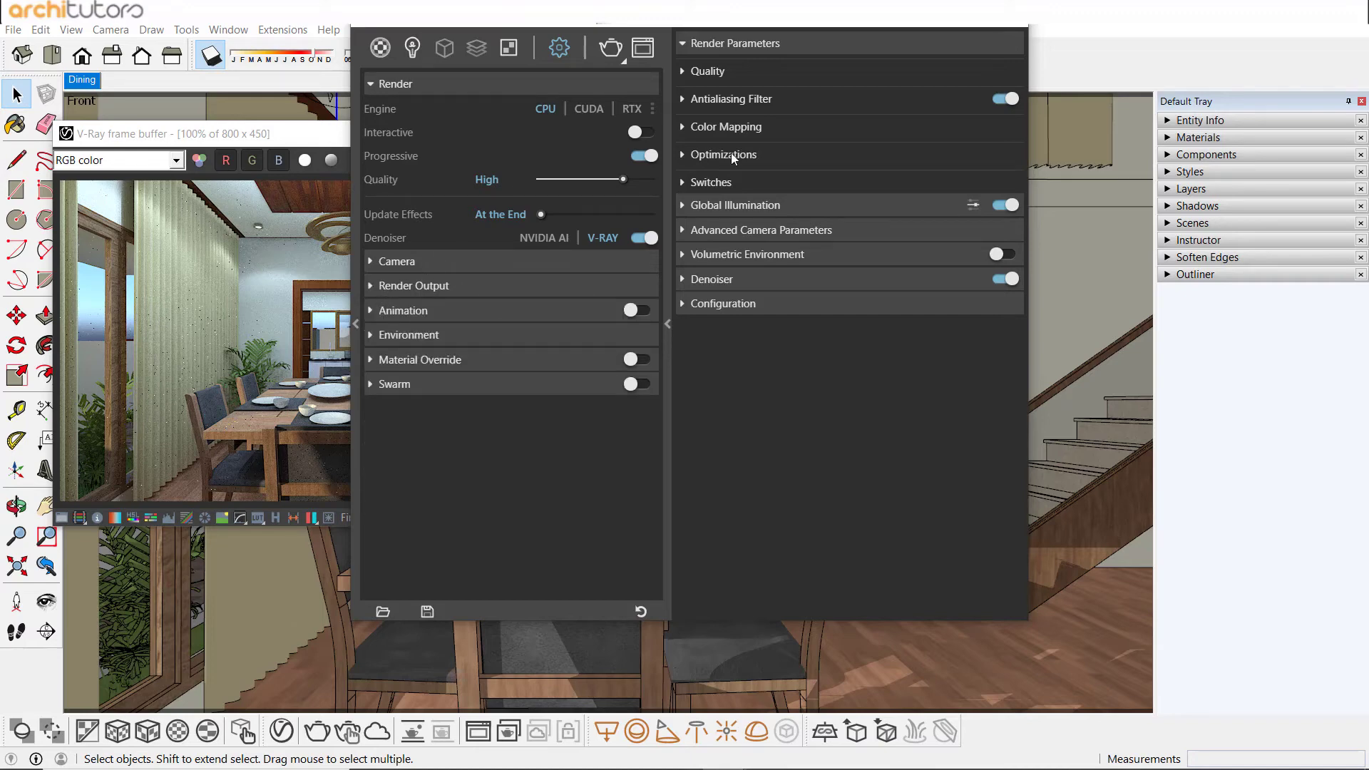
Check the GI, color mapping, antialiasing and quality panels, then bring up the frame buffer.
{"action": "left_click", "coordinate": [744, 205]}
{"action": "left_click", "coordinate": [741, 206]}
{"action": "left_click", "coordinate": [730, 129]}
{"action": "left_click", "coordinate": [730, 130]}
{"action": "left_click", "coordinate": [729, 105]}
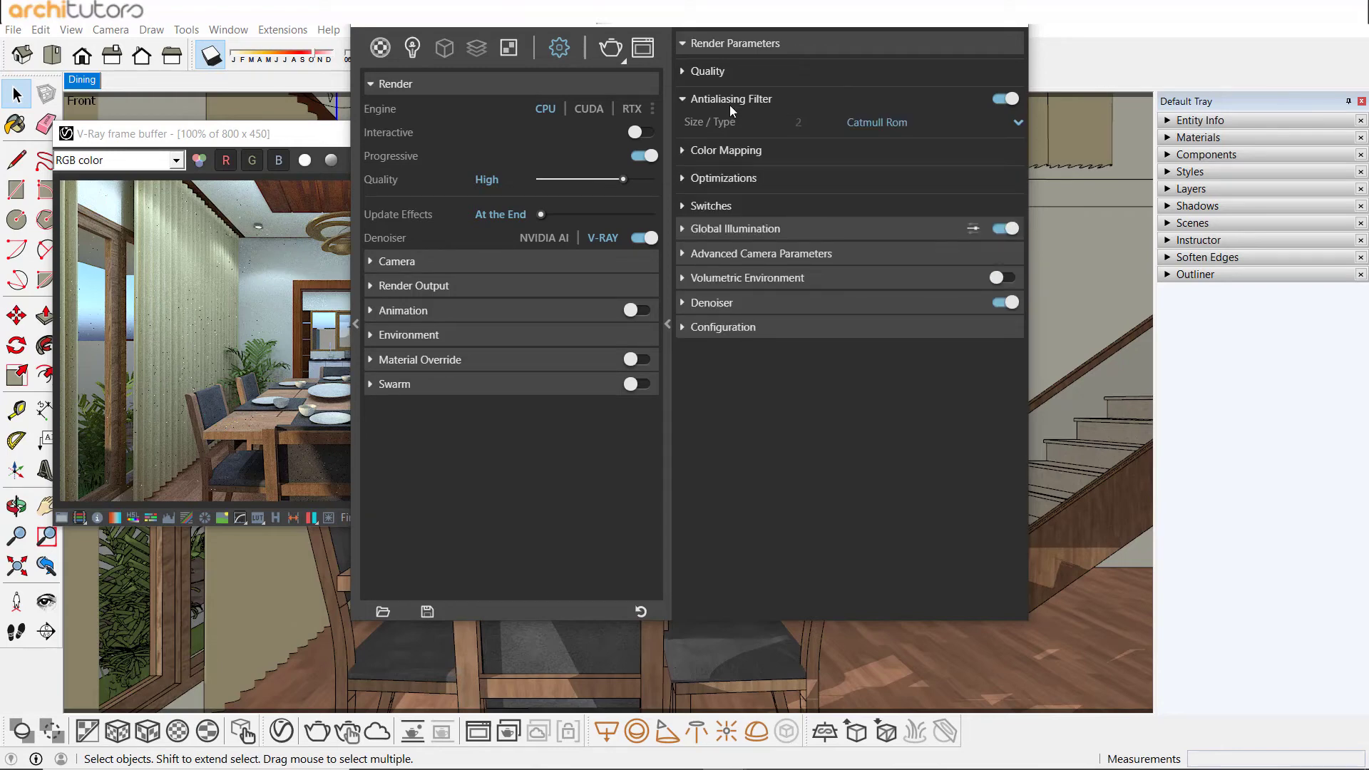
{"action": "left_click", "coordinate": [712, 70]}
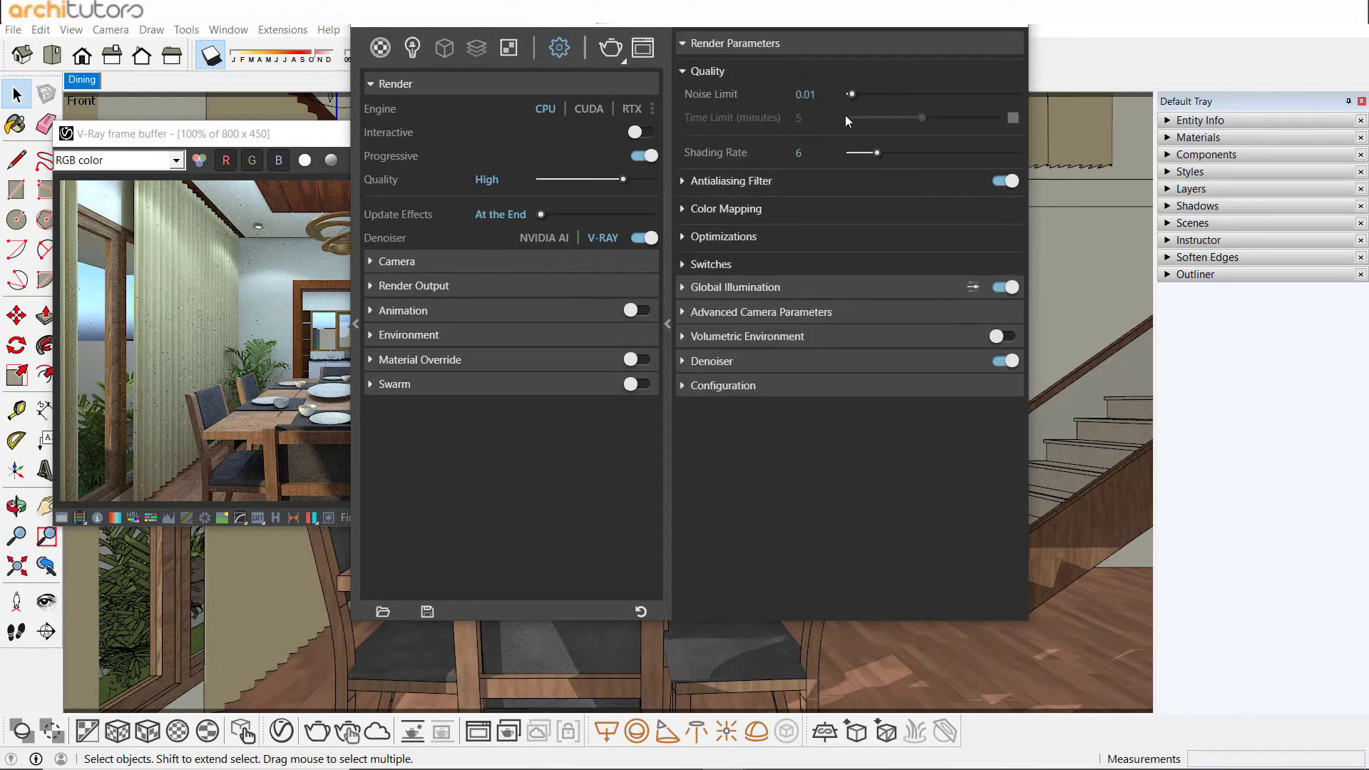
{"action": "left_click", "coordinate": [706, 70]}
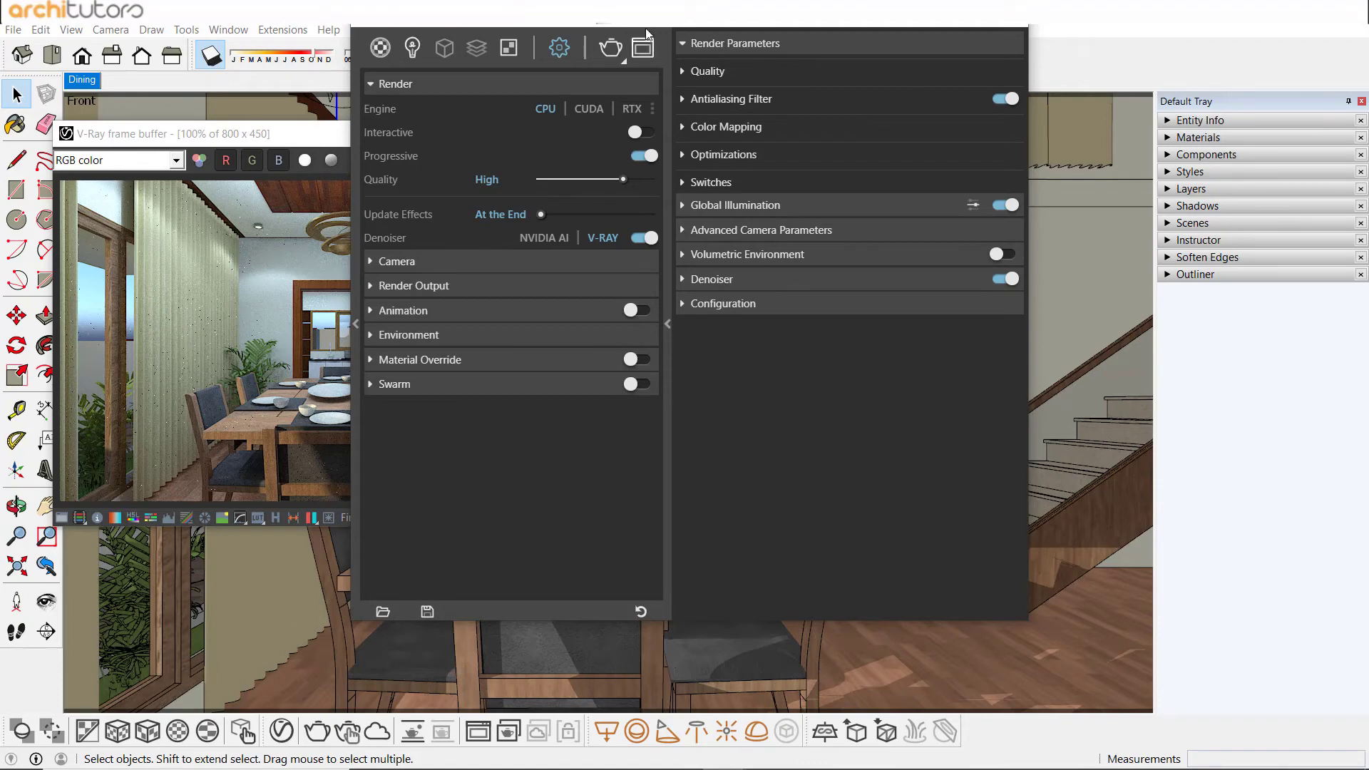
{"action": "left_click_drag", "start_coordinate": [647, 34], "coordinate": [709, 37]}
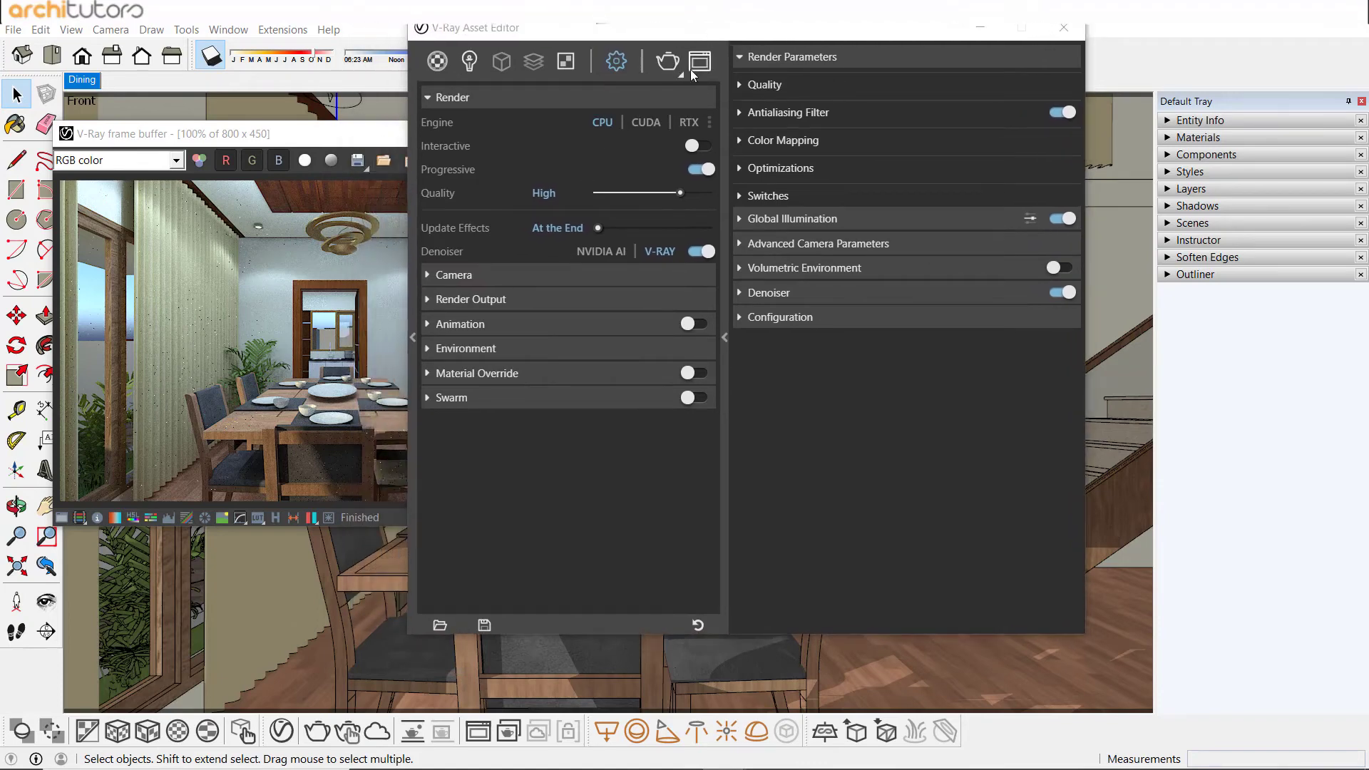
{"action": "left_click", "coordinate": [700, 62]}
{"action": "left_click_drag", "start_coordinate": [414, 131], "coordinate": [650, 117]}
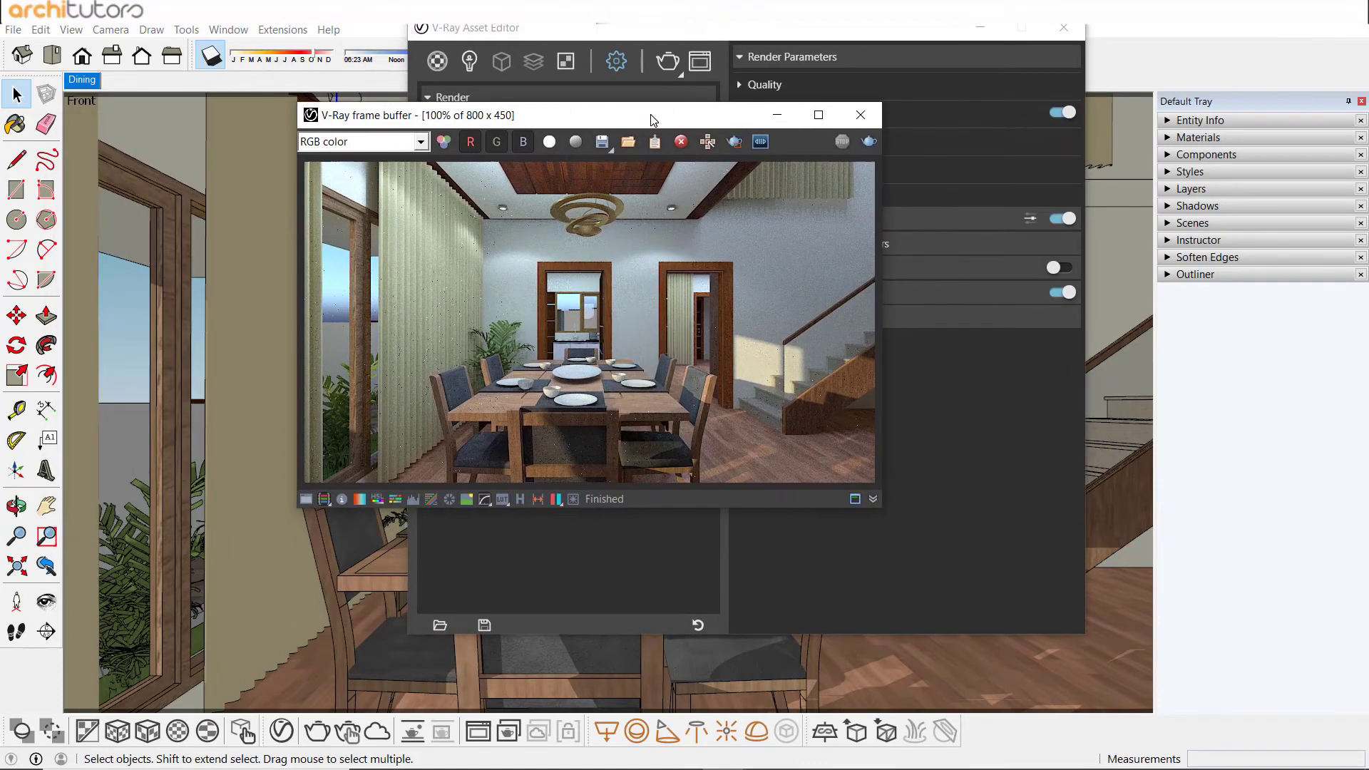
Run the final high-quality render and zoom in and out to inspect it.
{"action": "left_click", "coordinate": [870, 142]}
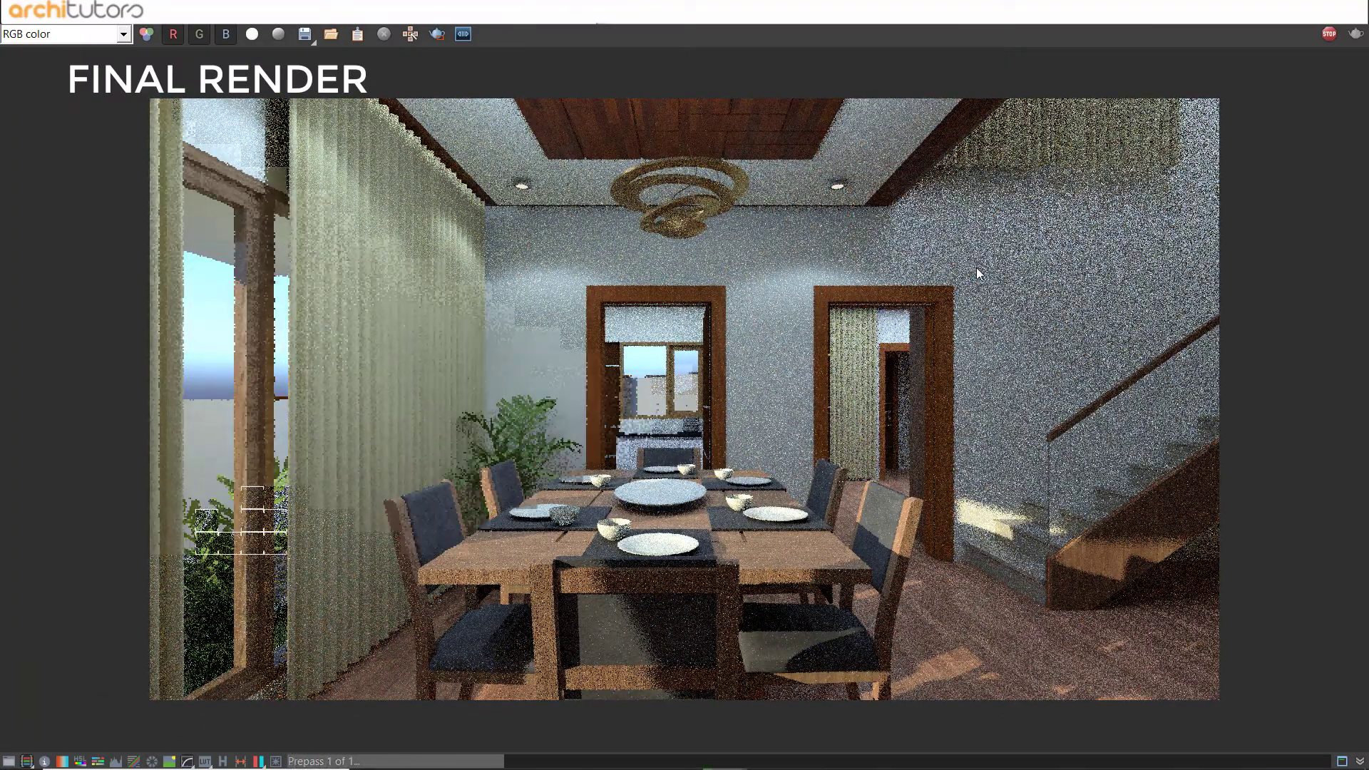
{"action": "scroll", "coordinate": [265, 516], "scroll_direction": "up", "scroll_amount": 3}
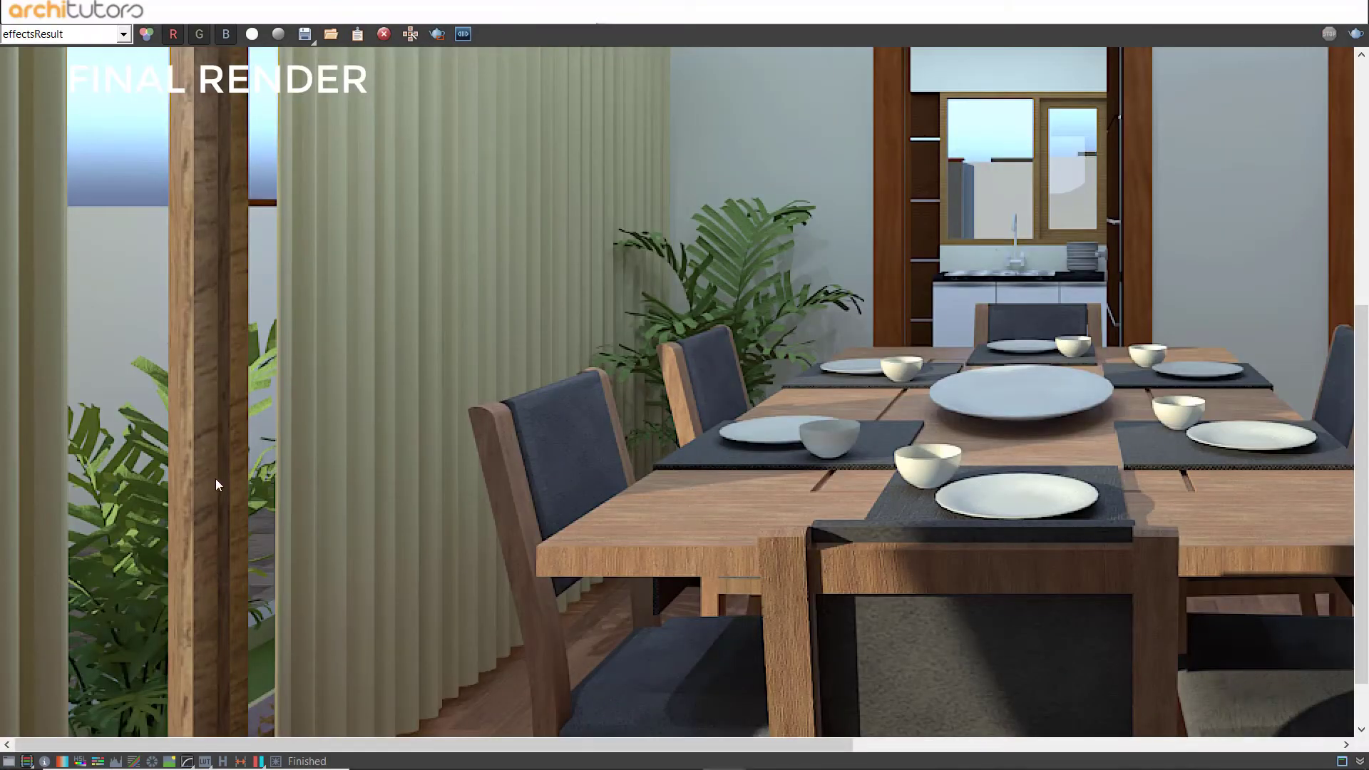
{"action": "scroll", "coordinate": [216, 483], "scroll_direction": "down", "scroll_amount": 4}
{"action": "scroll", "coordinate": [609, 76], "scroll_direction": "up", "scroll_amount": 3}
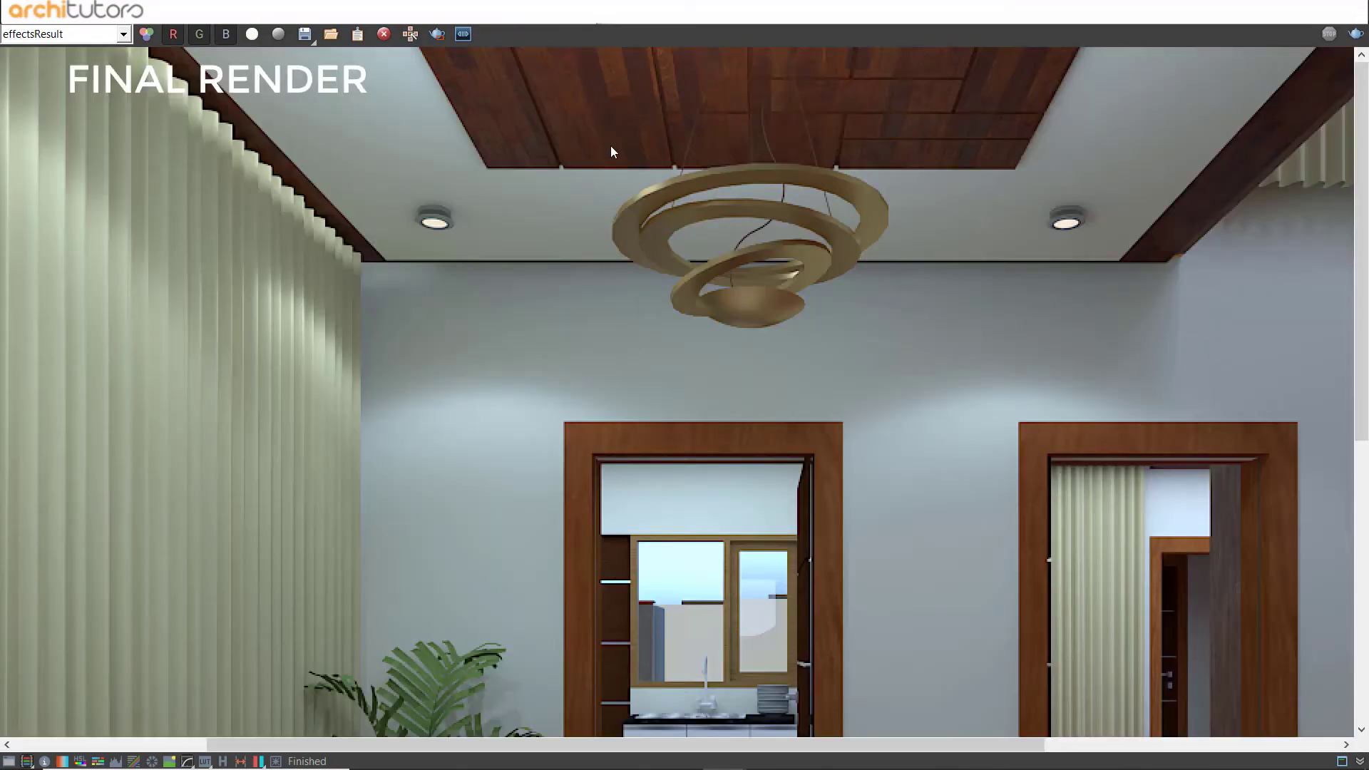
{"action": "scroll", "coordinate": [610, 145], "scroll_direction": "down", "scroll_amount": 3}
{"action": "scroll", "coordinate": [1232, 283], "scroll_direction": "up", "scroll_amount": 3}
{"action": "scroll", "coordinate": [1229, 546], "scroll_direction": "down", "scroll_amount": 3}
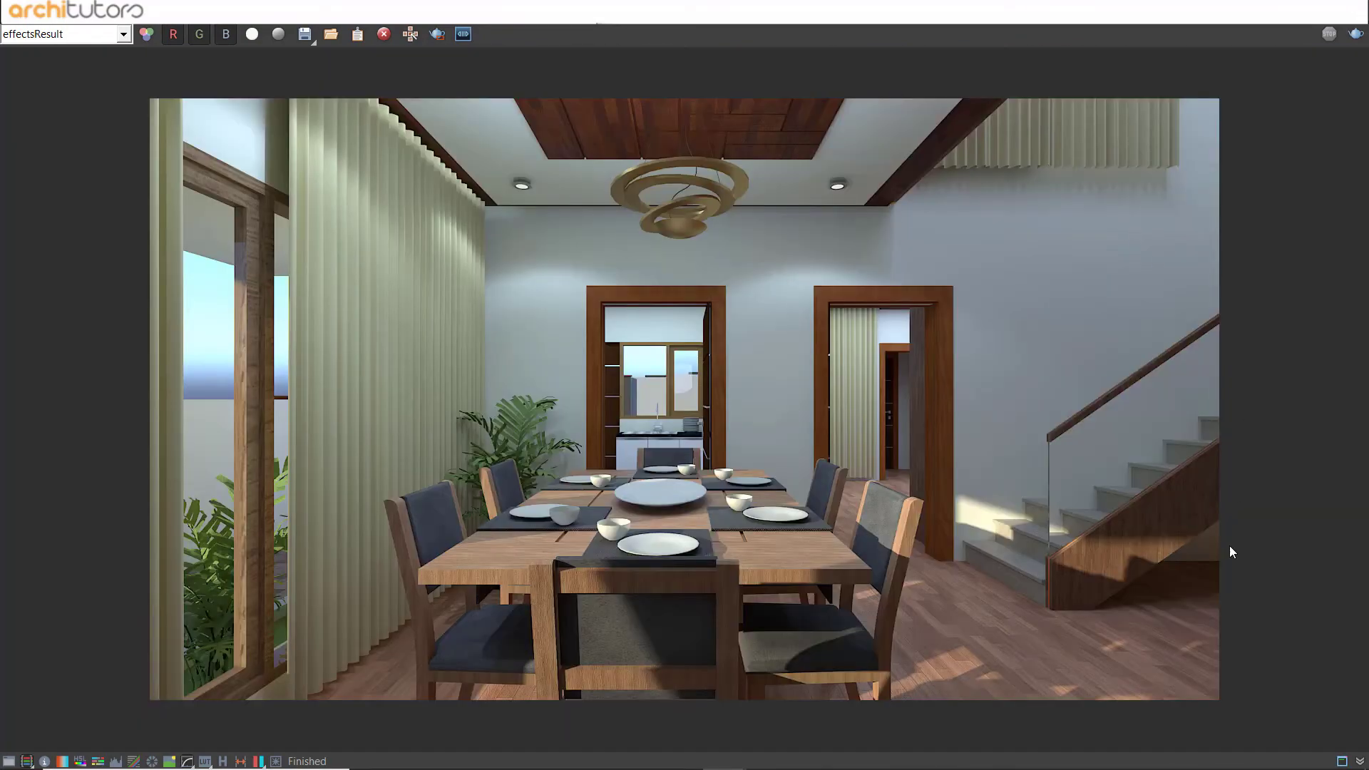
{"action": "scroll", "coordinate": [1200, 693], "scroll_direction": "up", "scroll_amount": 3}
{"action": "scroll", "coordinate": [1124, 524], "scroll_direction": "down", "scroll_amount": 3}
Save the render to the Desktop as the JPEG 'interior_1'.
{"action": "left_click", "coordinate": [306, 36]}
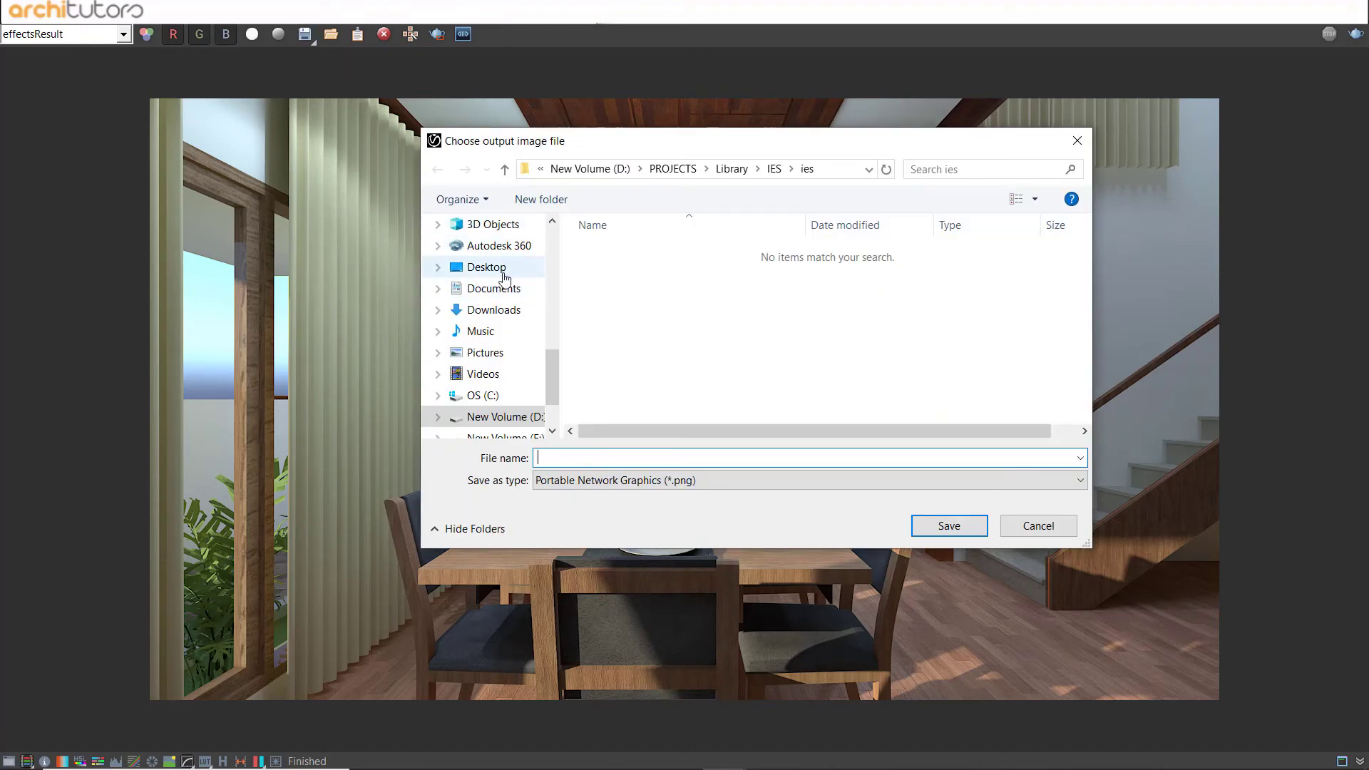
{"action": "left_click", "coordinate": [478, 266]}
{"action": "left_click", "coordinate": [609, 479]}
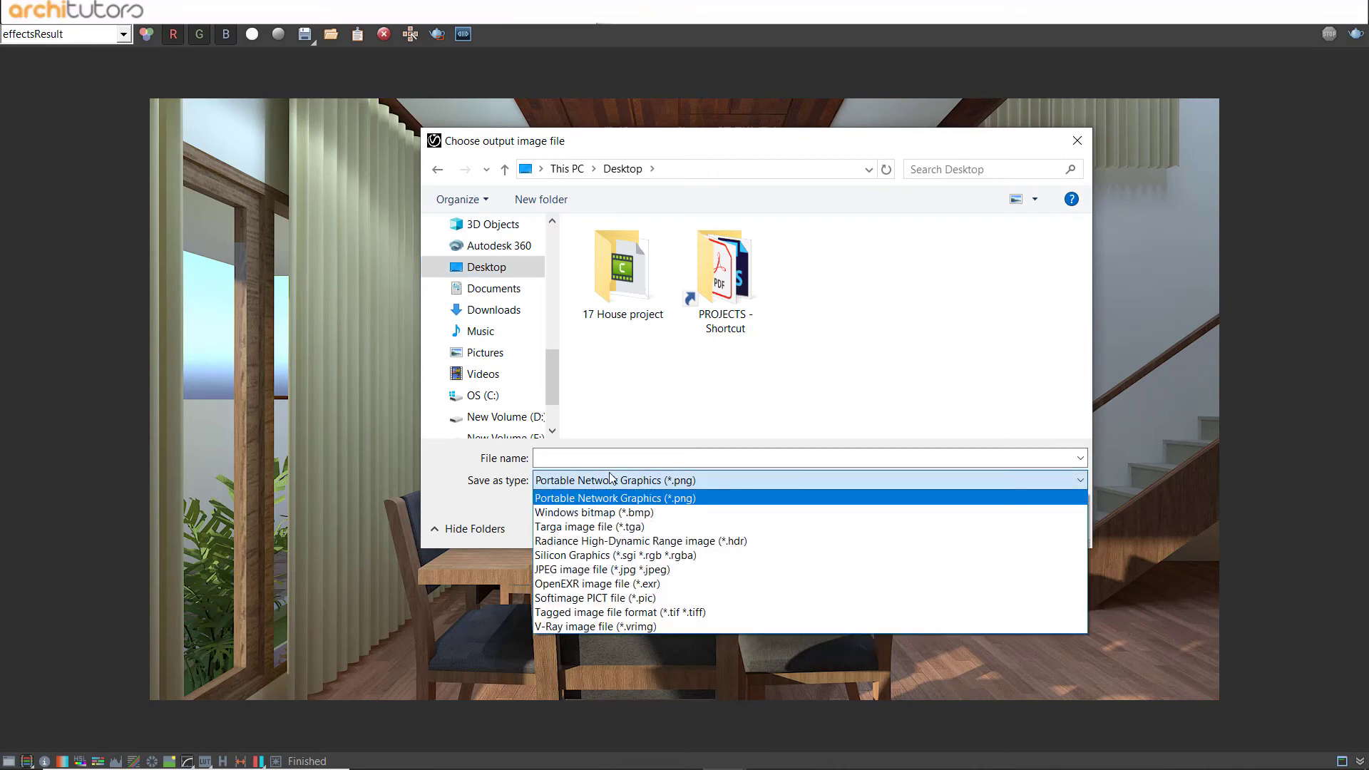
{"action": "left_click", "coordinate": [603, 569]}
{"action": "left_click", "coordinate": [599, 457]}
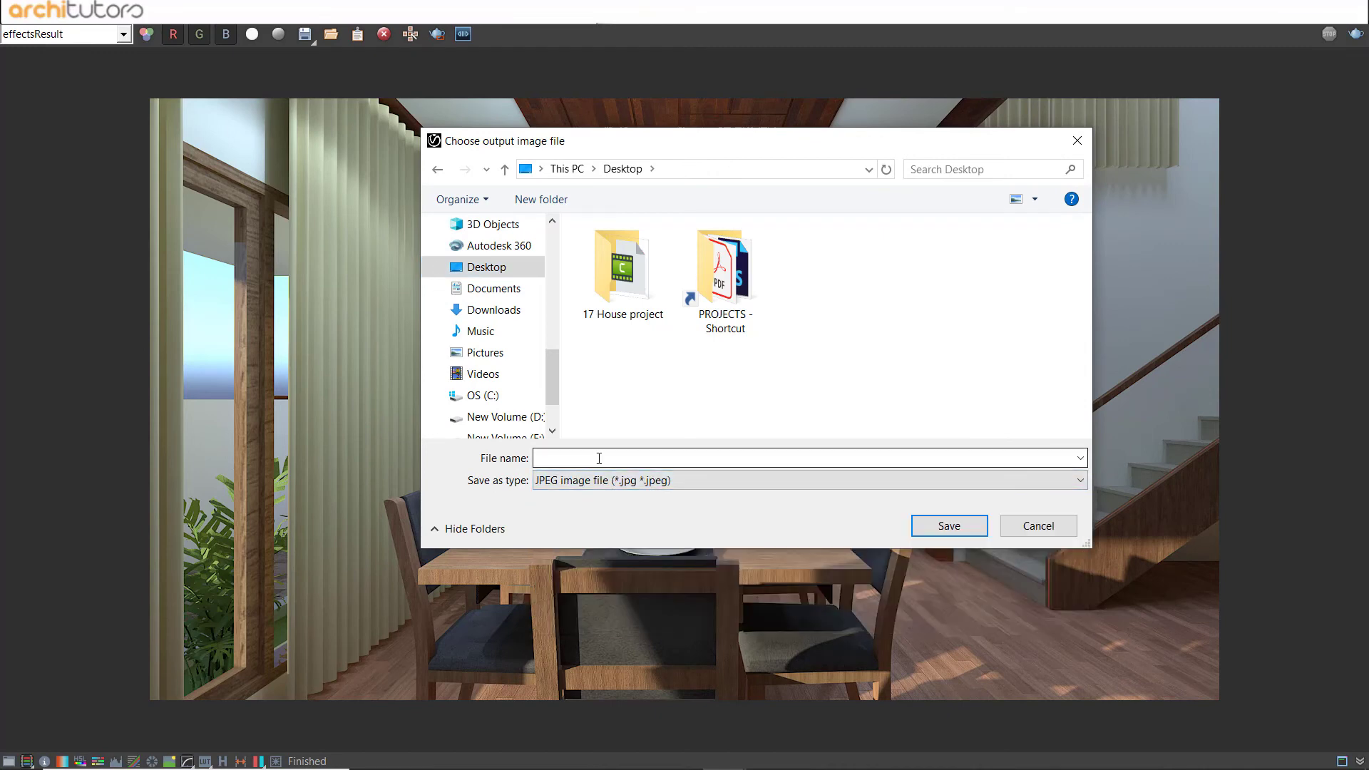
{"action": "left_click", "coordinate": [599, 458]}
{"action": "type", "text": "inter"}
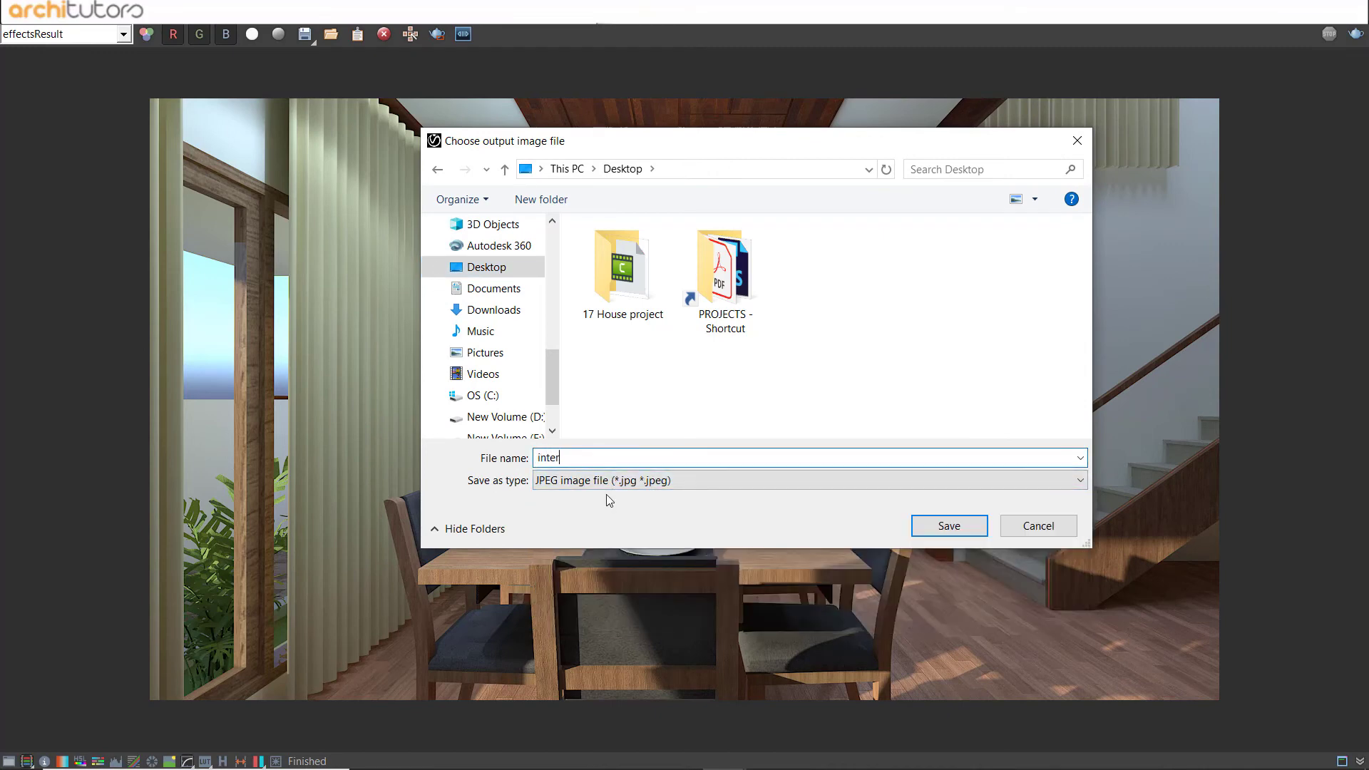
{"action": "type", "text": "ior_1"}
{"action": "left_click", "coordinate": [924, 531]}
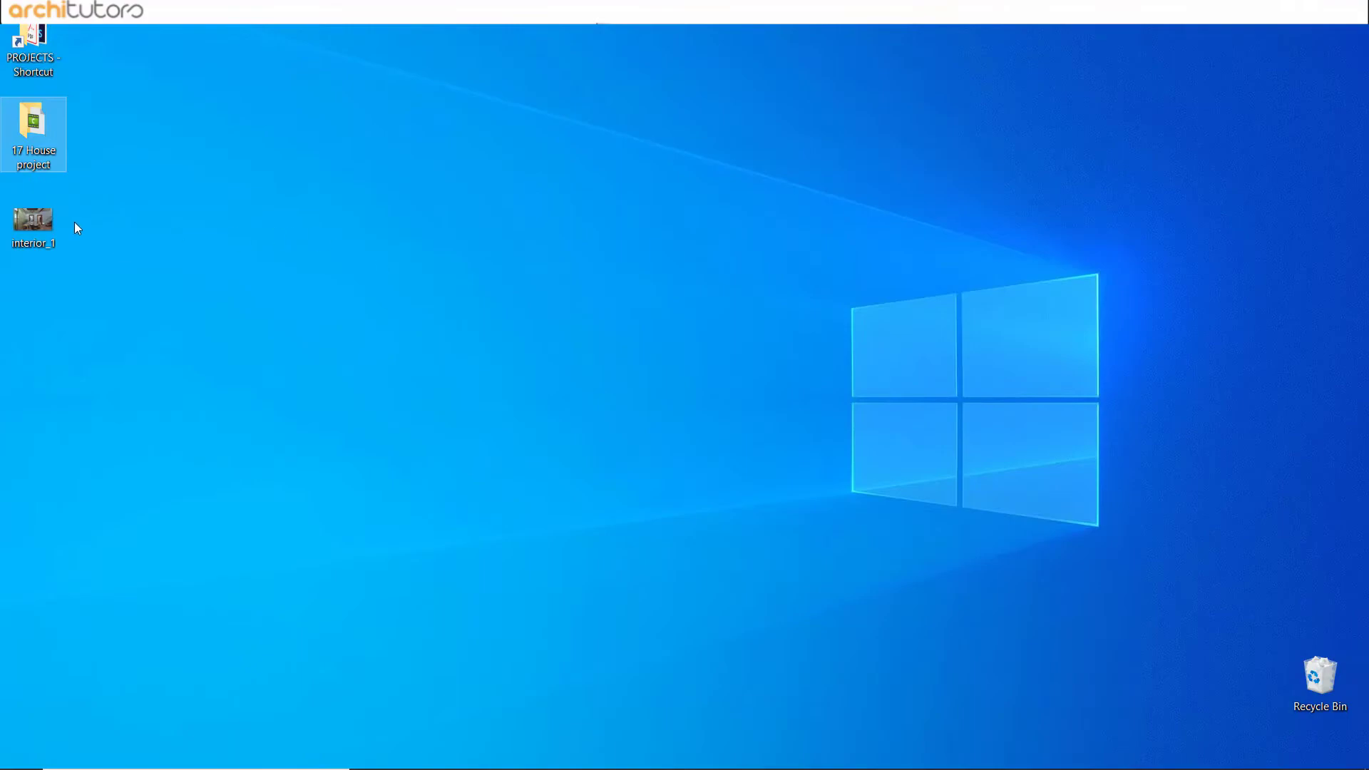
Open the saved interior_1 render from its desktop icon.
{"action": "double_click", "coordinate": [54, 224]}
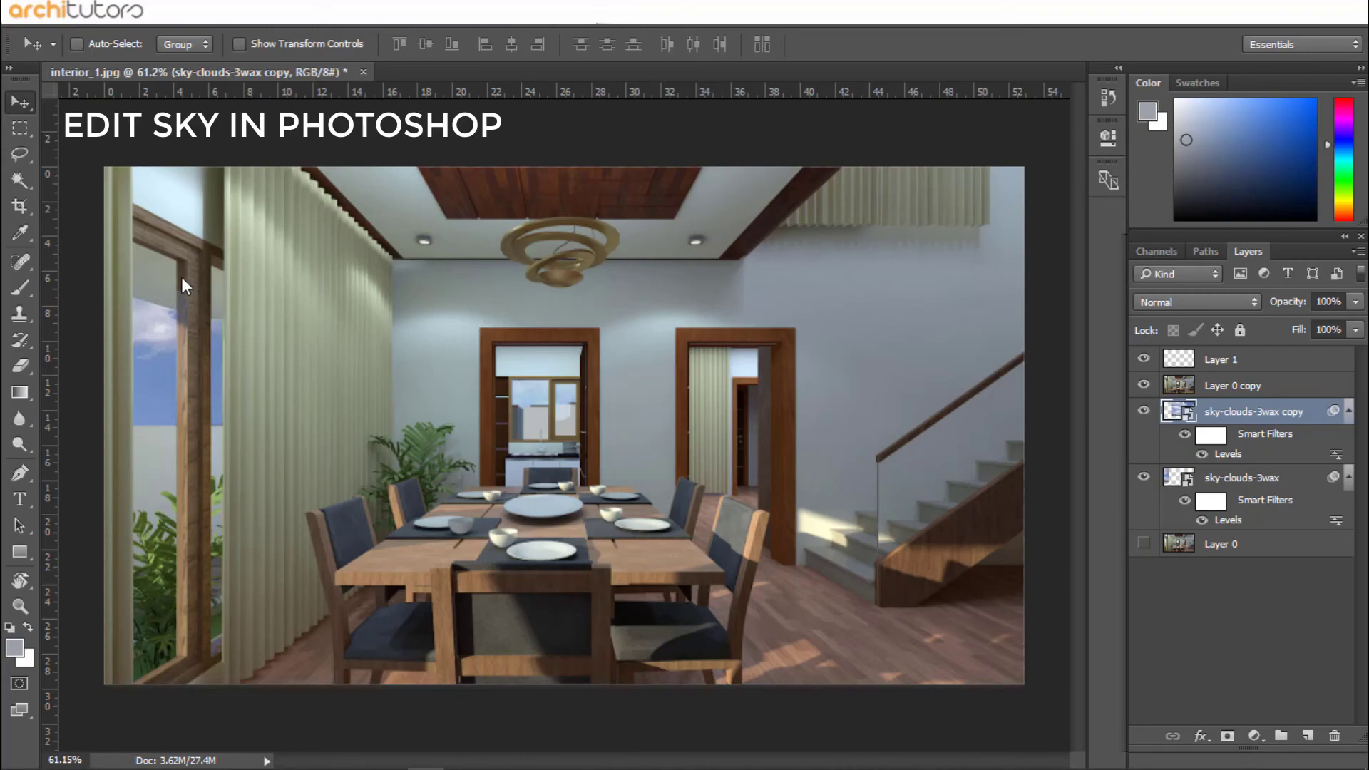
{"action": "scroll", "coordinate": [397, 285], "scroll_direction": "up", "scroll_amount": 3, "text": "alt"}
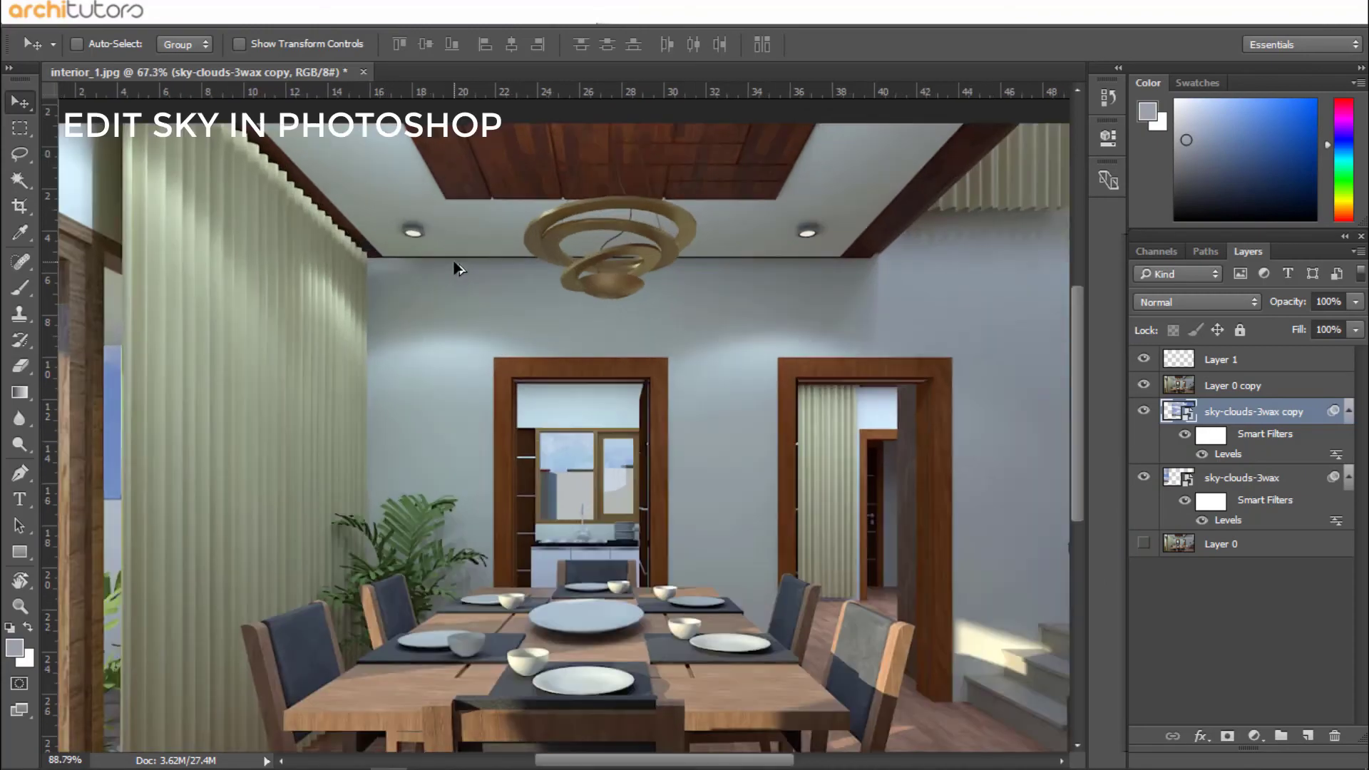
{"action": "scroll", "coordinate": [653, 261], "scroll_direction": "down", "scroll_amount": 3, "text": "alt"}
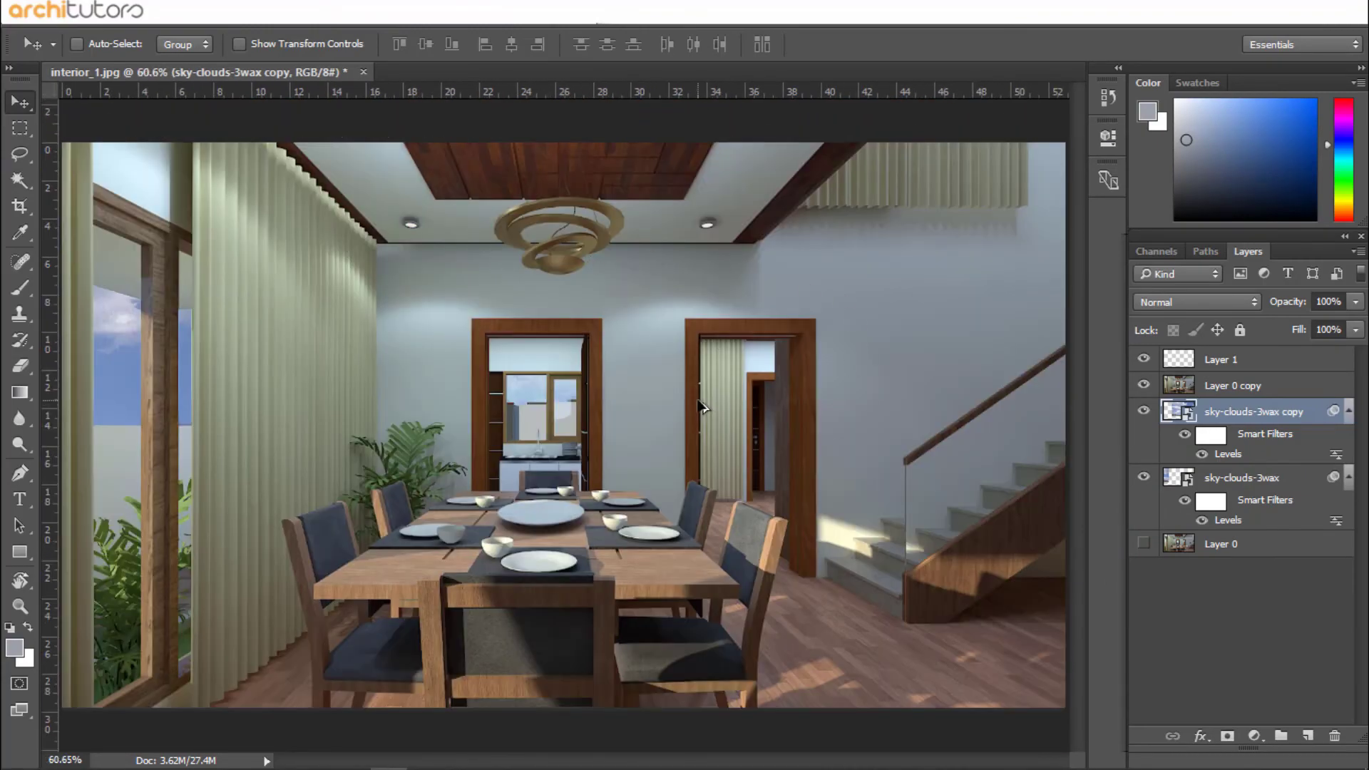
{"action": "scroll", "coordinate": [259, 357], "scroll_direction": "down", "scroll_amount": 2, "text": "alt"}
{"action": "scroll", "coordinate": [260, 357], "scroll_direction": "up", "scroll_amount": 2, "text": "alt"}
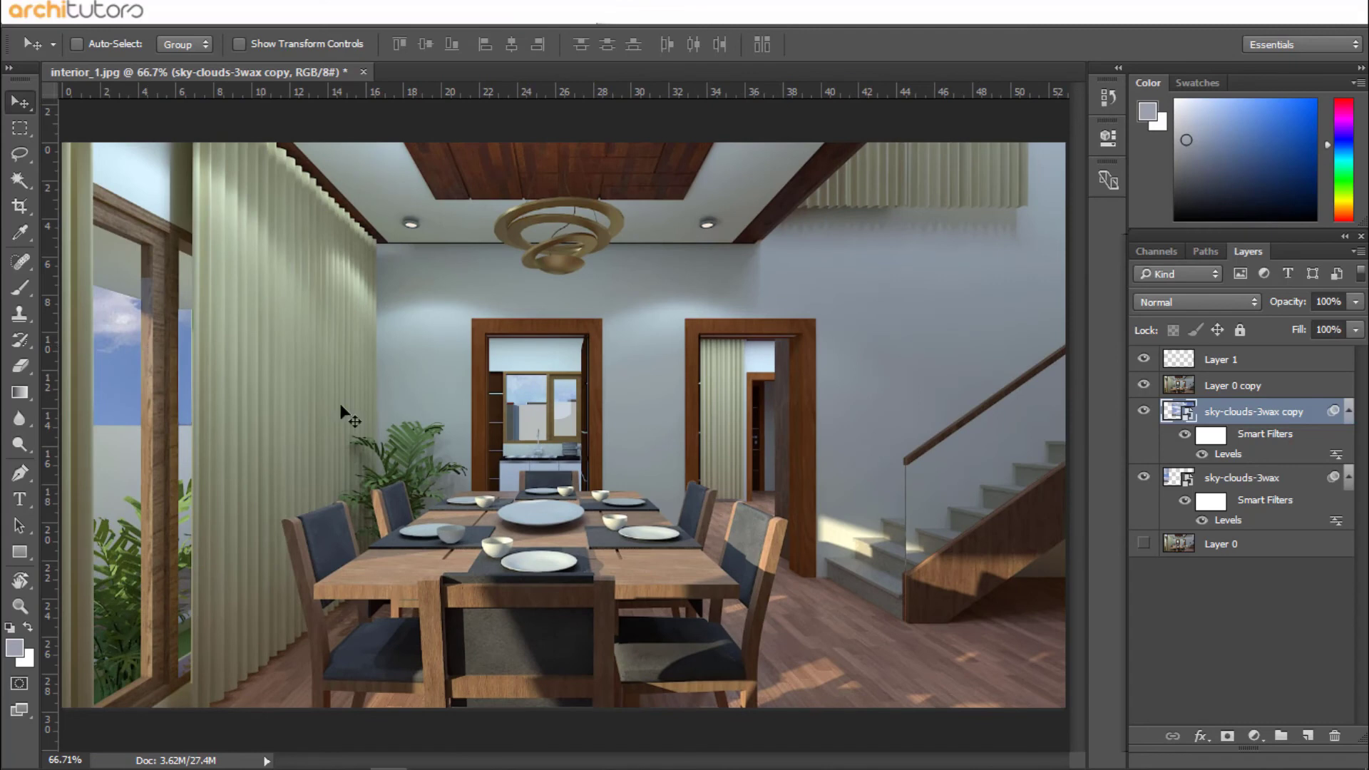
{"action": "left_click", "coordinate": [1143, 361]}
{"action": "left_click", "coordinate": [1144, 365]}
{"action": "left_click", "coordinate": [1145, 478]}
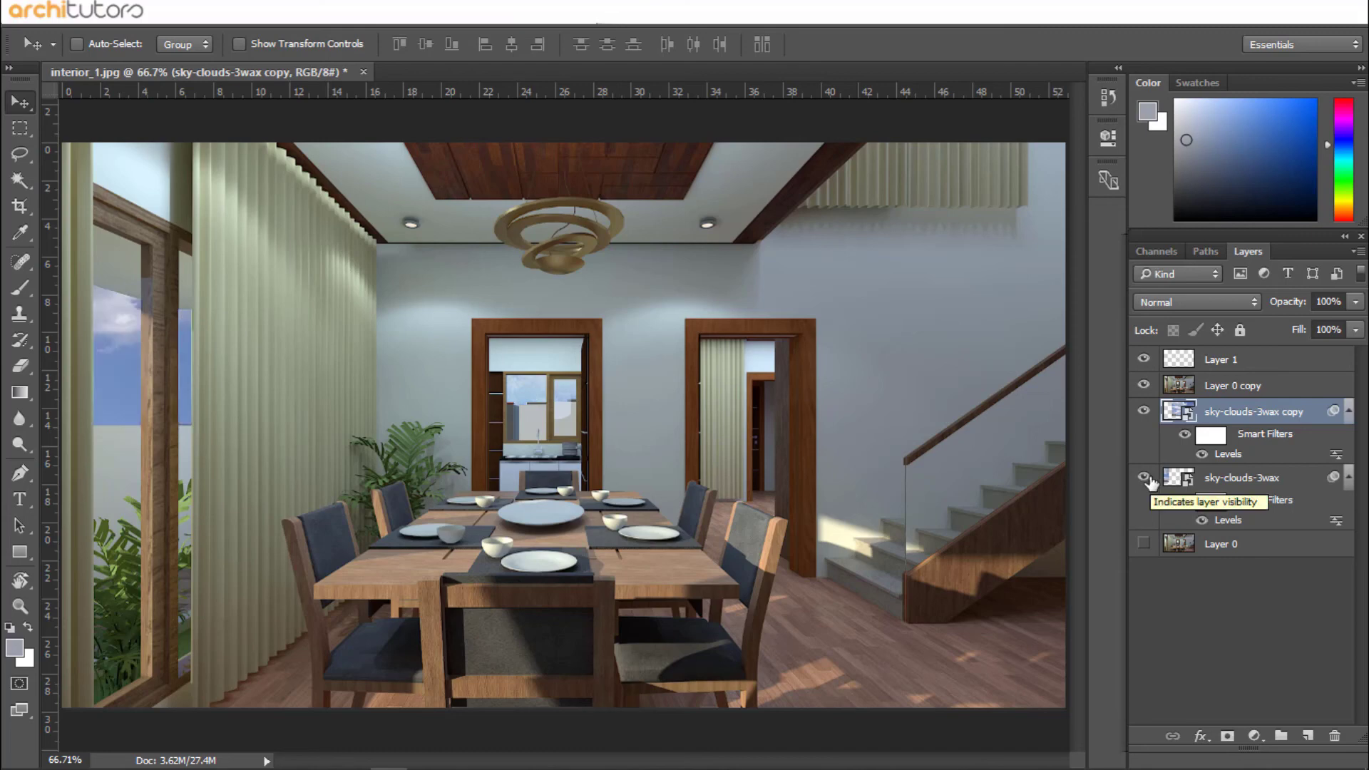
{"action": "left_click", "coordinate": [1144, 477]}
{"action": "left_click", "coordinate": [1145, 478]}
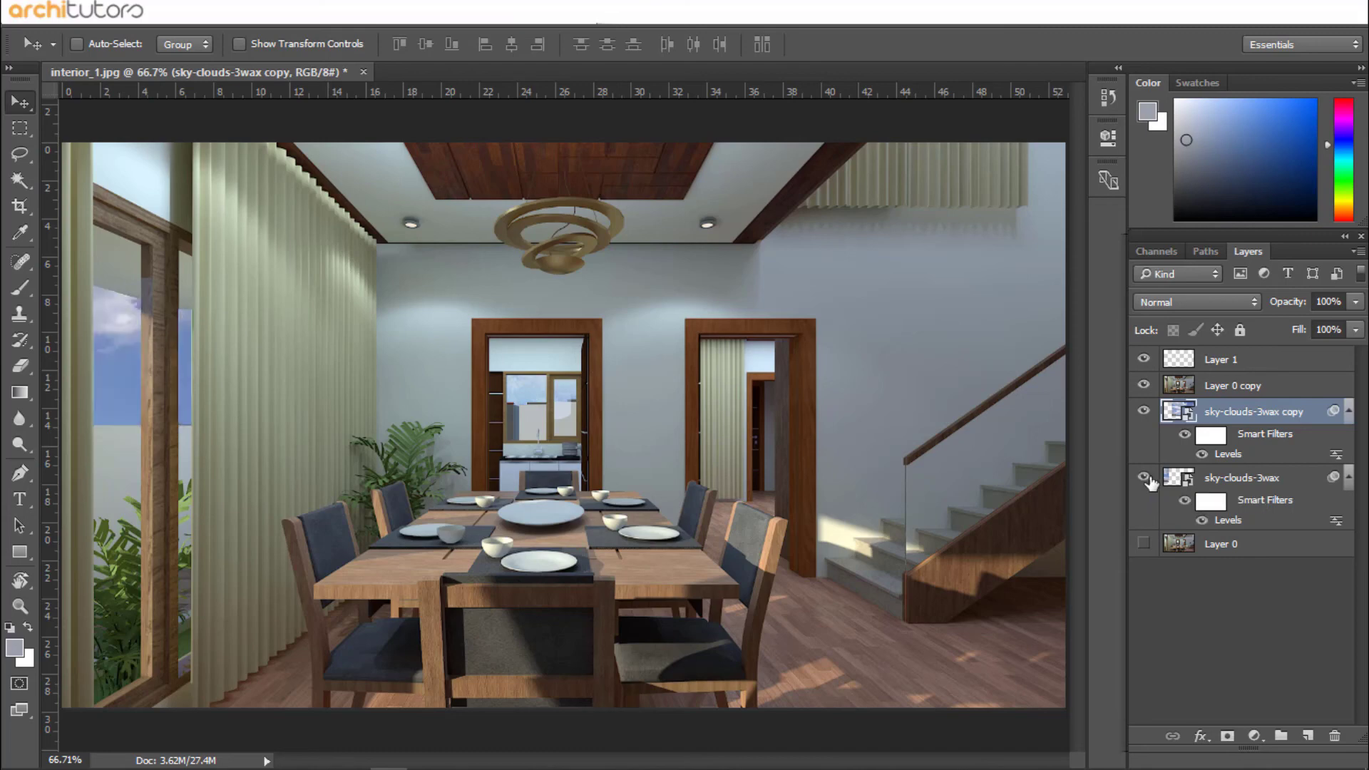
{"action": "left_click", "coordinate": [1144, 411]}
{"action": "scroll", "coordinate": [382, 382], "scroll_direction": "down", "scroll_amount": 1, "text": "alt"}
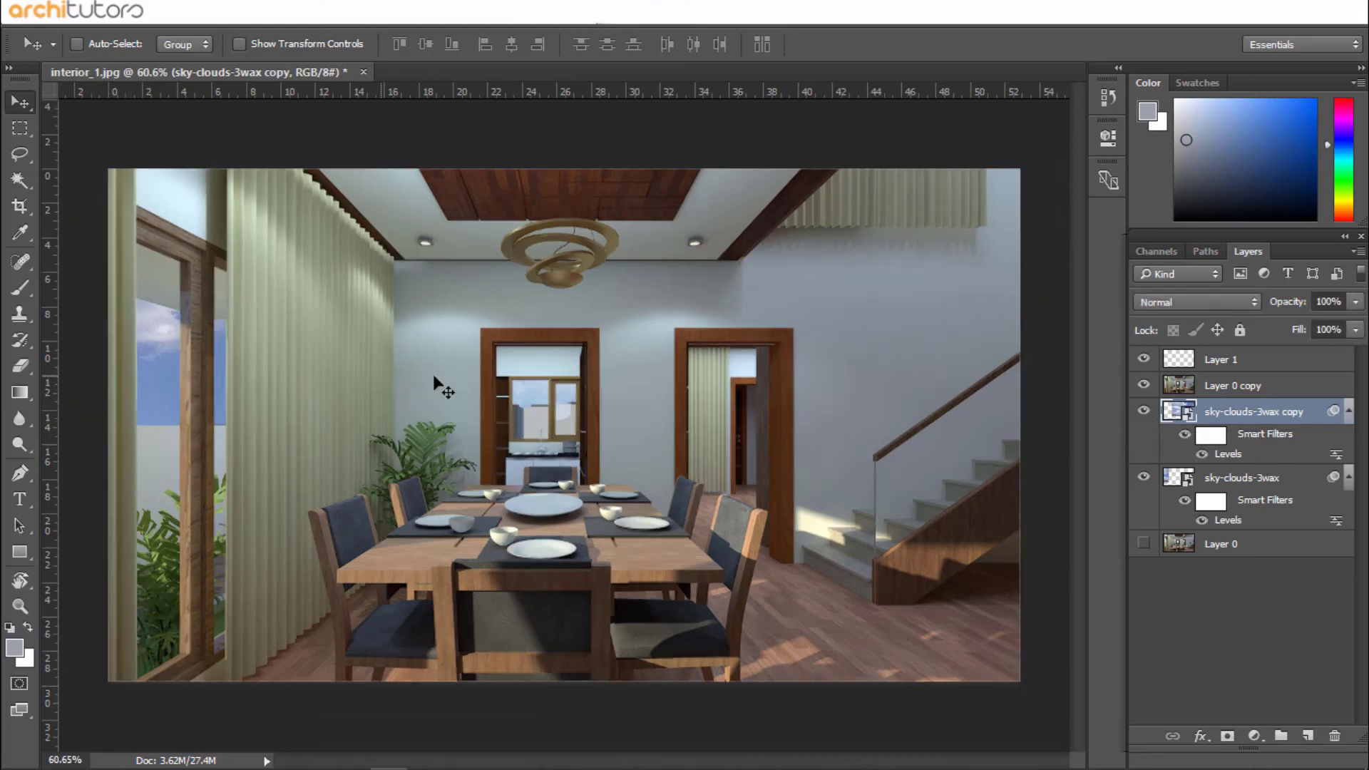
{"action": "scroll", "coordinate": [426, 284], "scroll_direction": "up", "scroll_amount": 1, "text": "alt"}
{"action": "scroll", "coordinate": [917, 254], "scroll_direction": "up", "scroll_amount": 1, "text": "alt"}
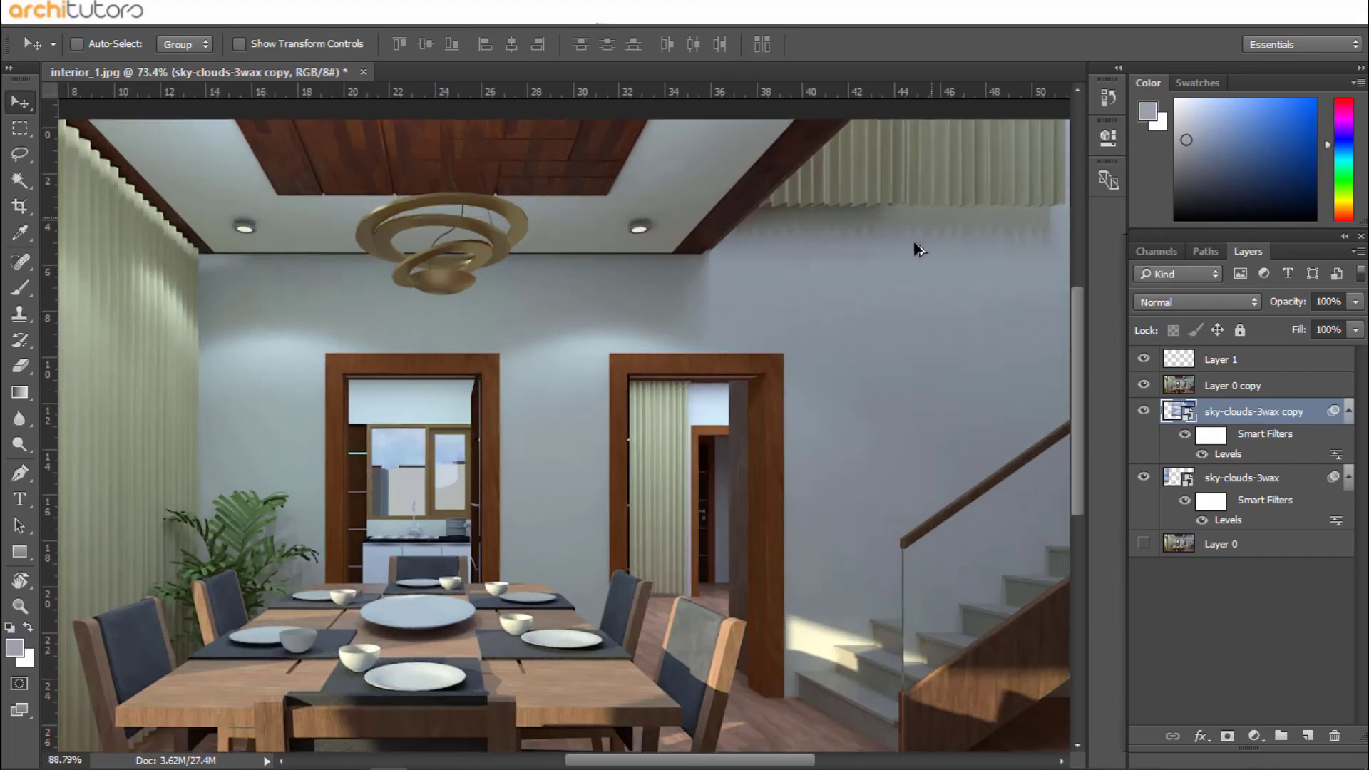
{"action": "scroll", "coordinate": [1010, 208], "scroll_direction": "up", "scroll_amount": 1, "text": "alt"}
{"action": "scroll", "coordinate": [1010, 208], "scroll_direction": "down", "scroll_amount": 1, "text": "alt"}
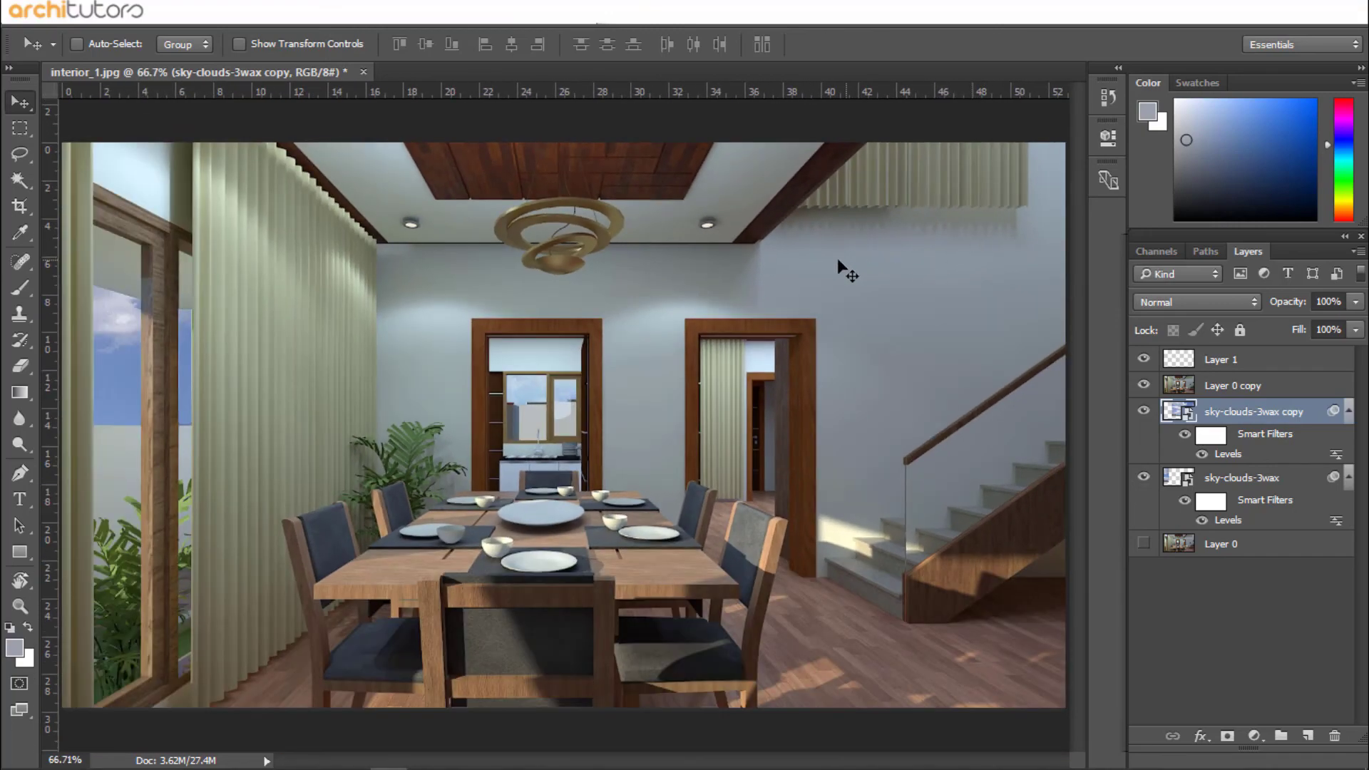